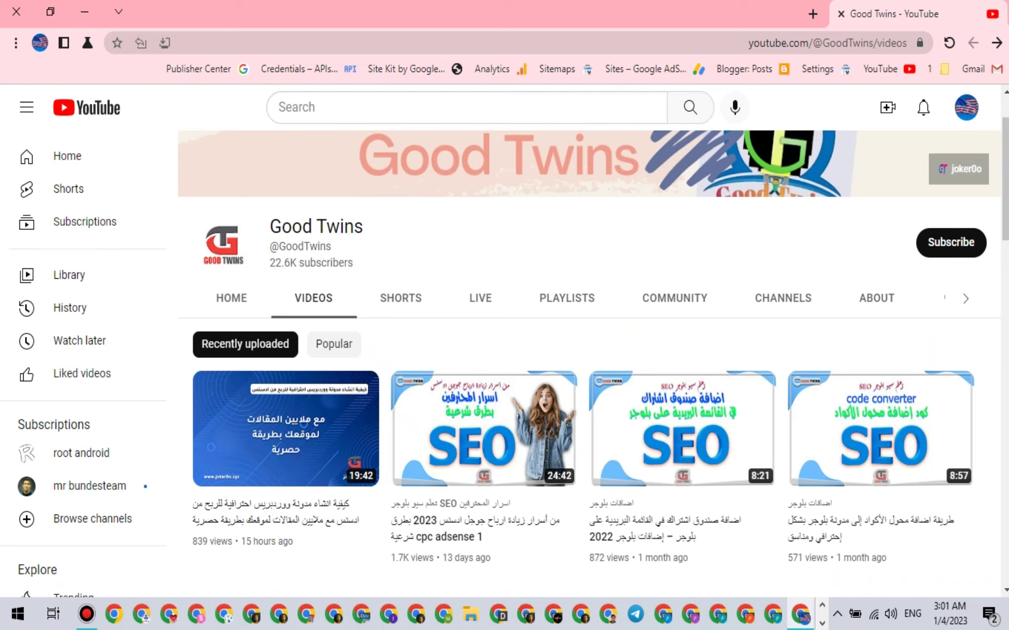
- Open the techsm5 WordPress admin from the Site Kit bookmark in a new browser tab and go to all posts
click(813, 14)
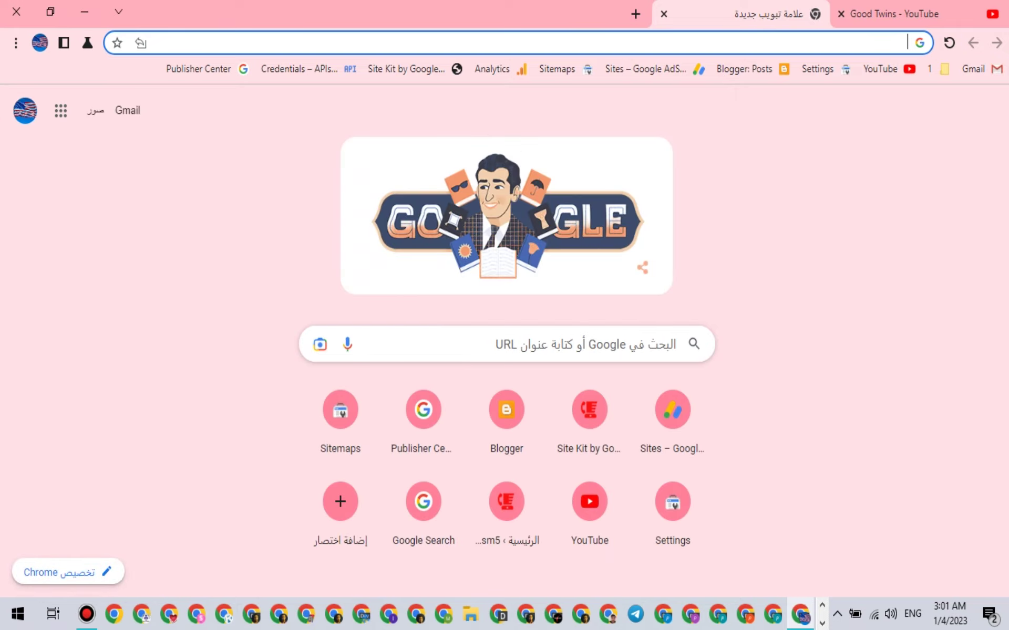
click(299, 69)
click(405, 69)
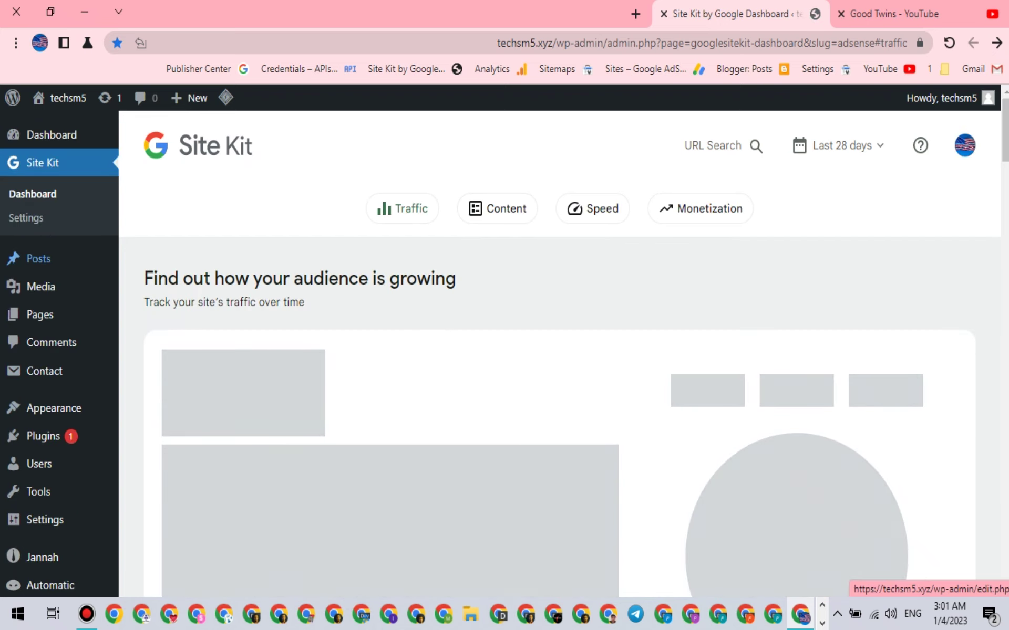
mouse_move(38, 258)
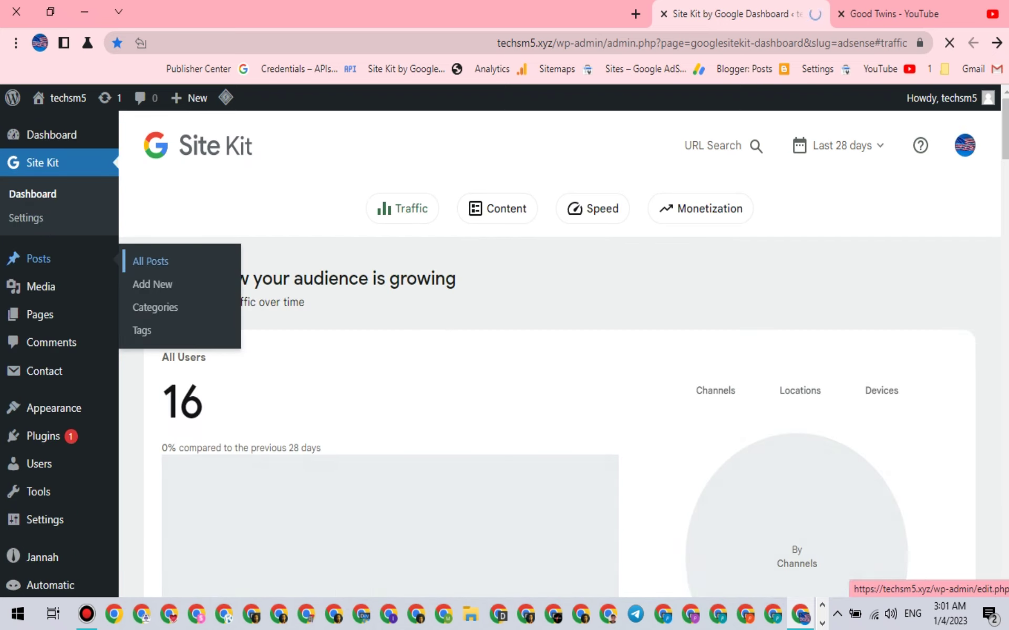
click(150, 262)
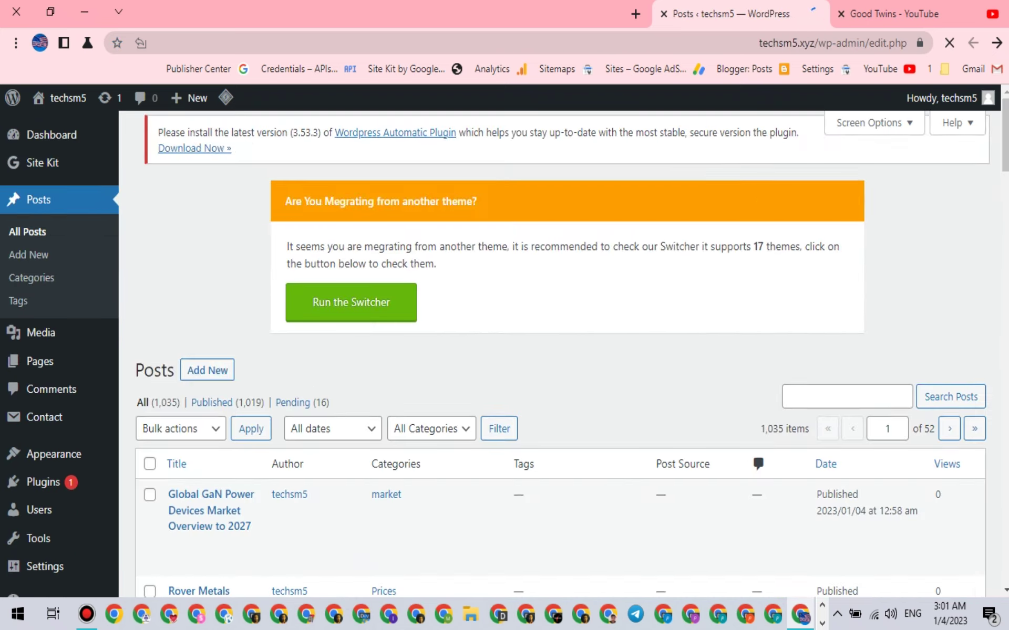
- Filter the posts to the pending ones and move all of them to the trash in bulk
scroll(560, 357, down, 5)
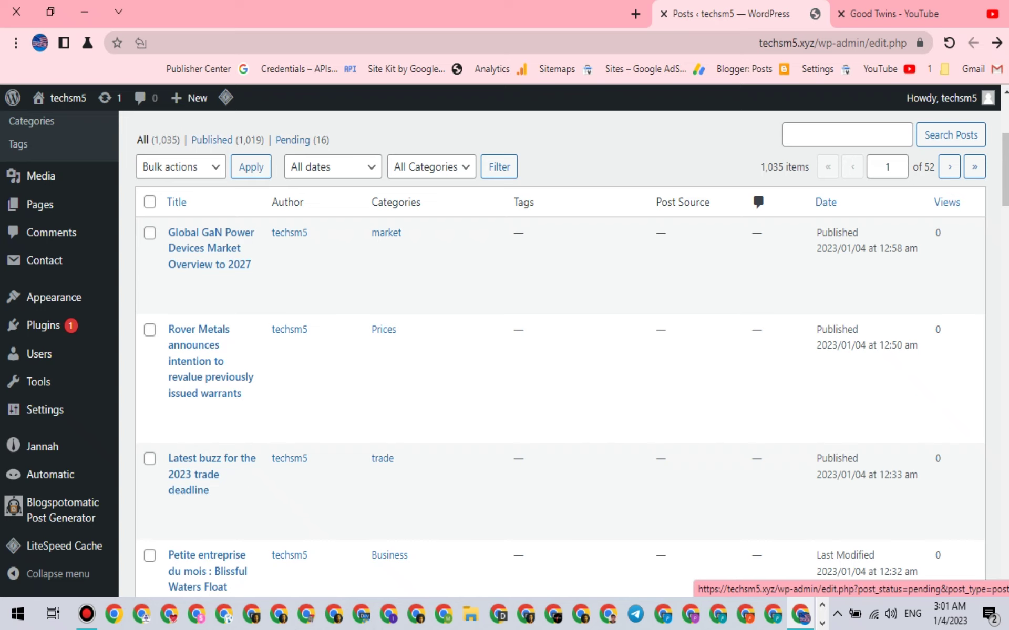
click(302, 140)
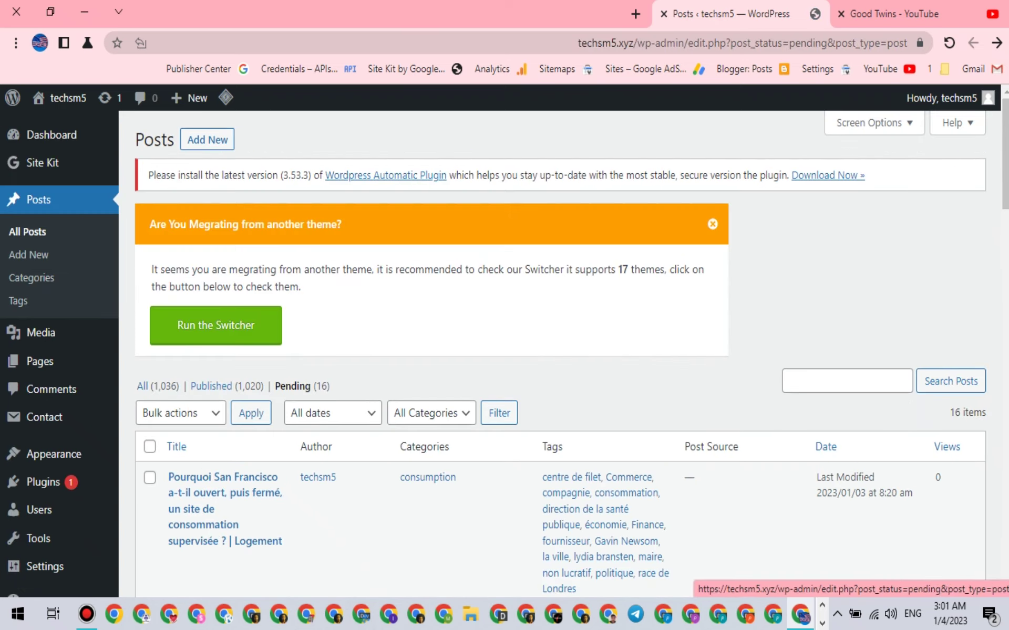
click(149, 447)
click(180, 413)
click(175, 467)
click(250, 412)
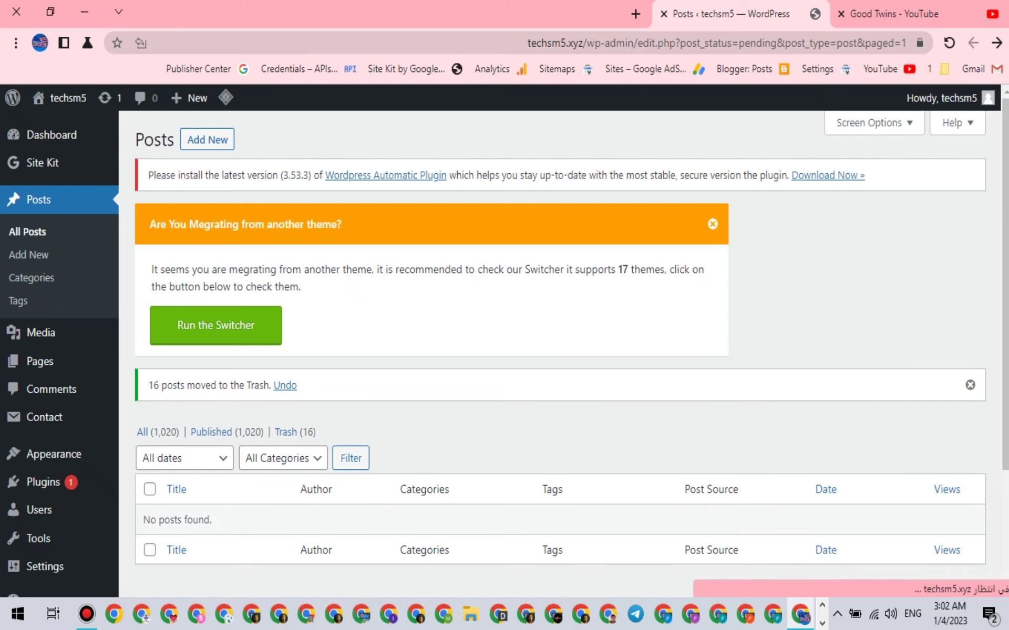
- Open the posts trash and empty it to delete all trashed posts permanently
click(294, 432)
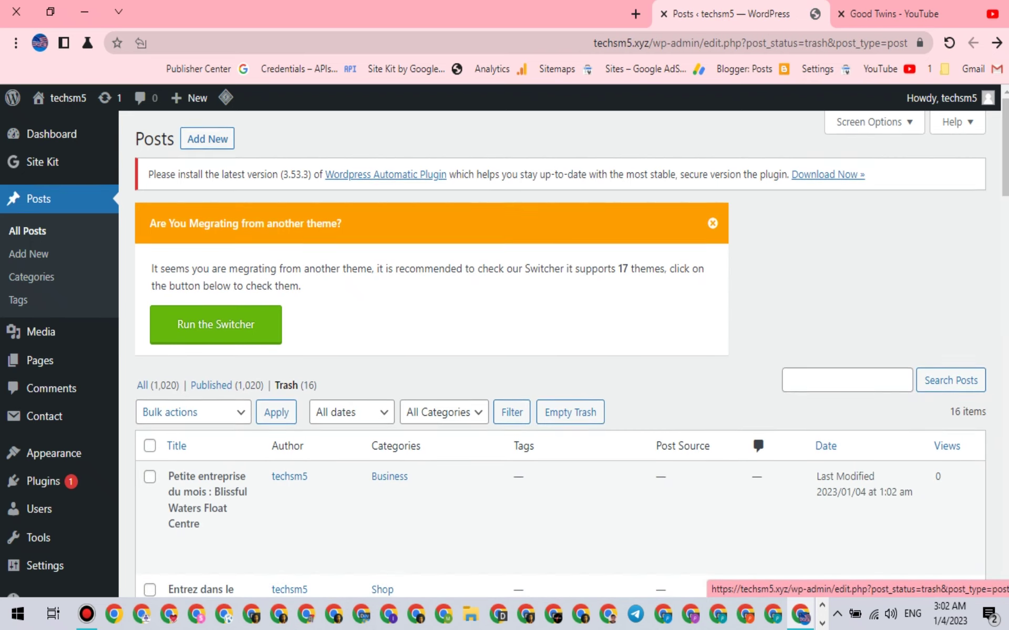
scroll(504, 352, down, 3)
scroll(42, 457, down, 3)
mouse_move(50, 474)
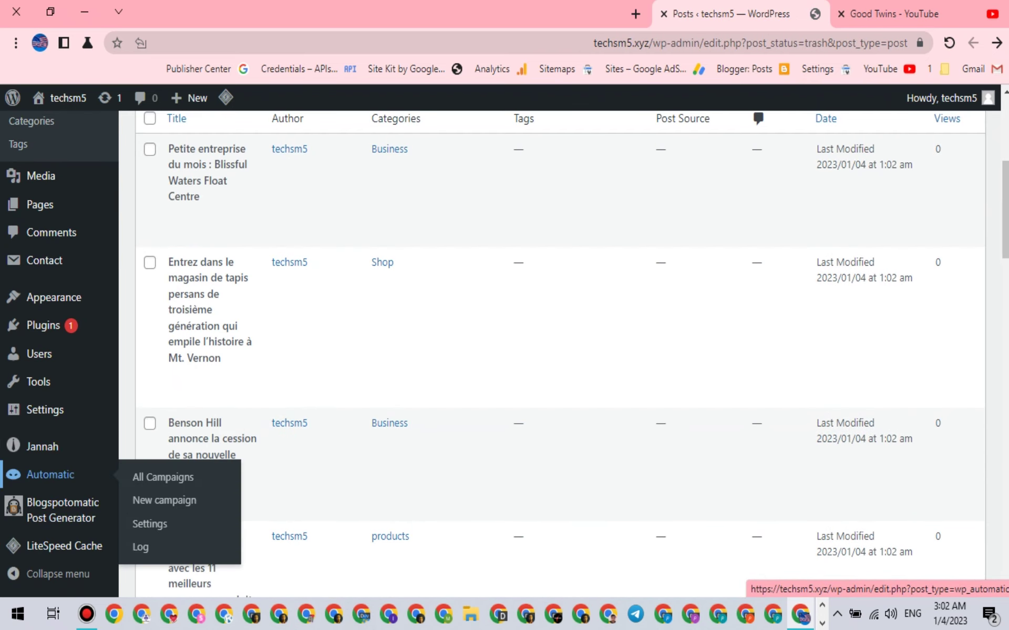
scroll(163, 477, up, 3)
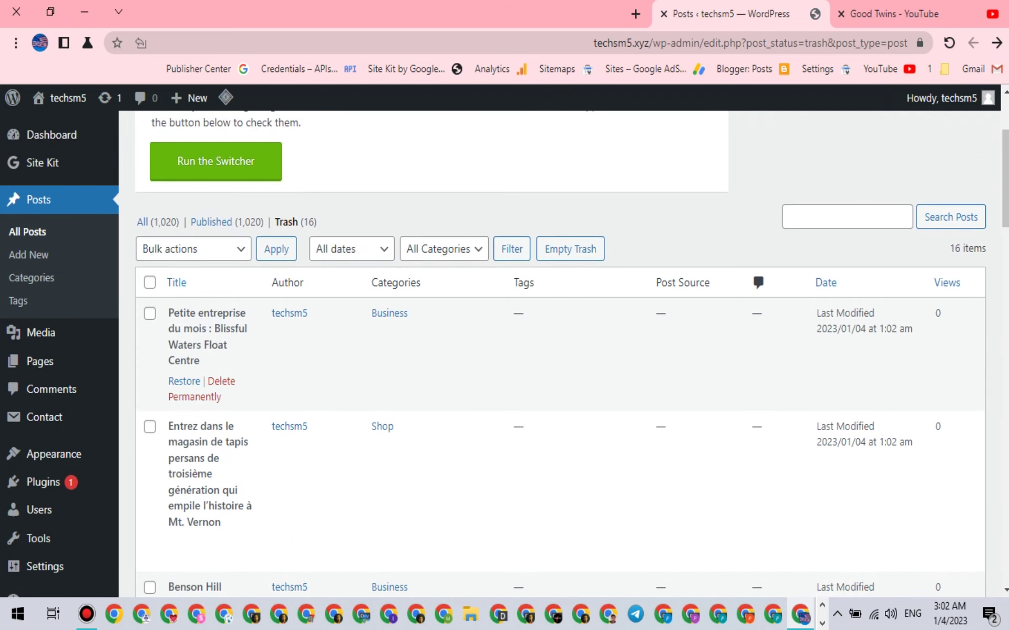
click(150, 282)
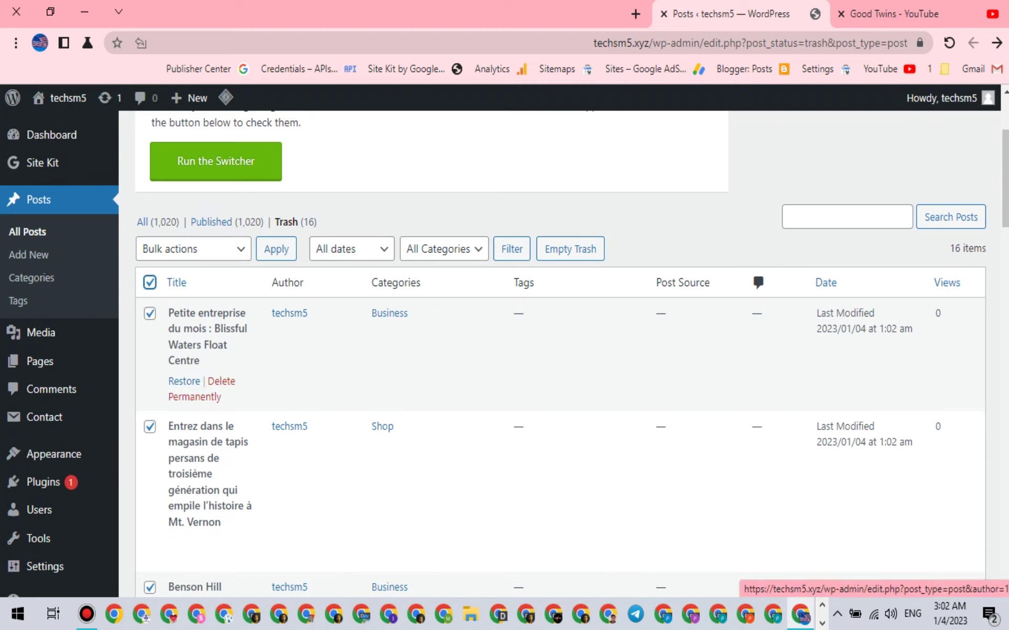
click(570, 249)
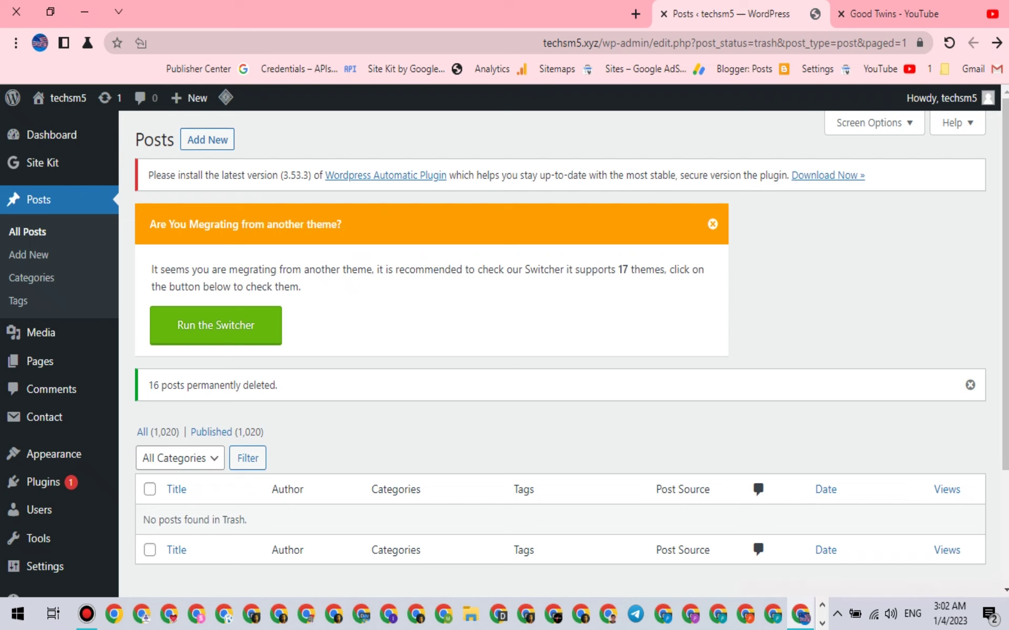
- Filter the posts to the published ones and look through their titles, categories and dates
scroll(505, 352, down, 3)
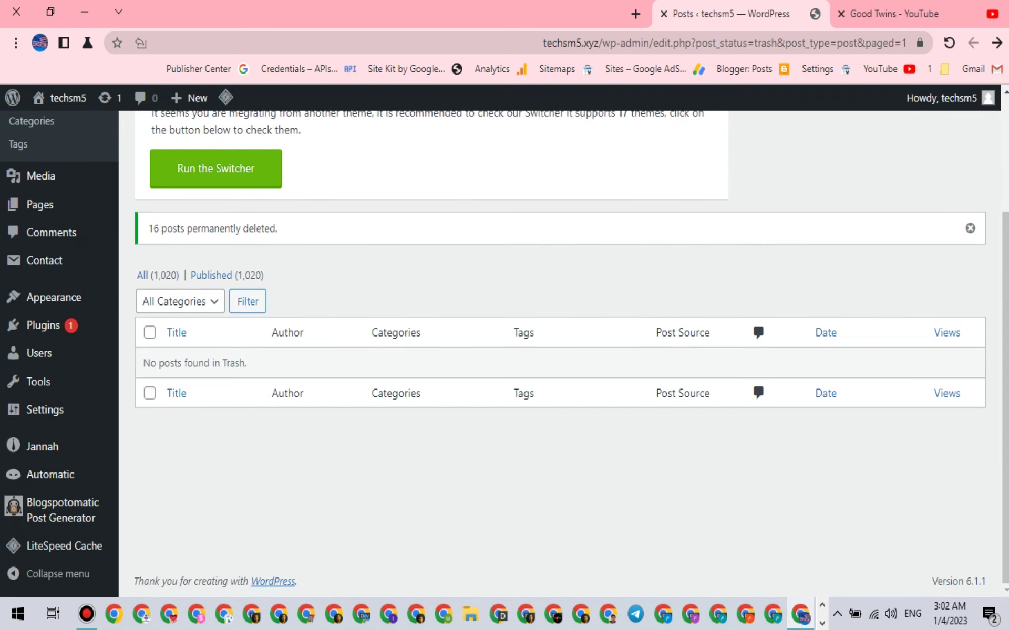
click(210, 275)
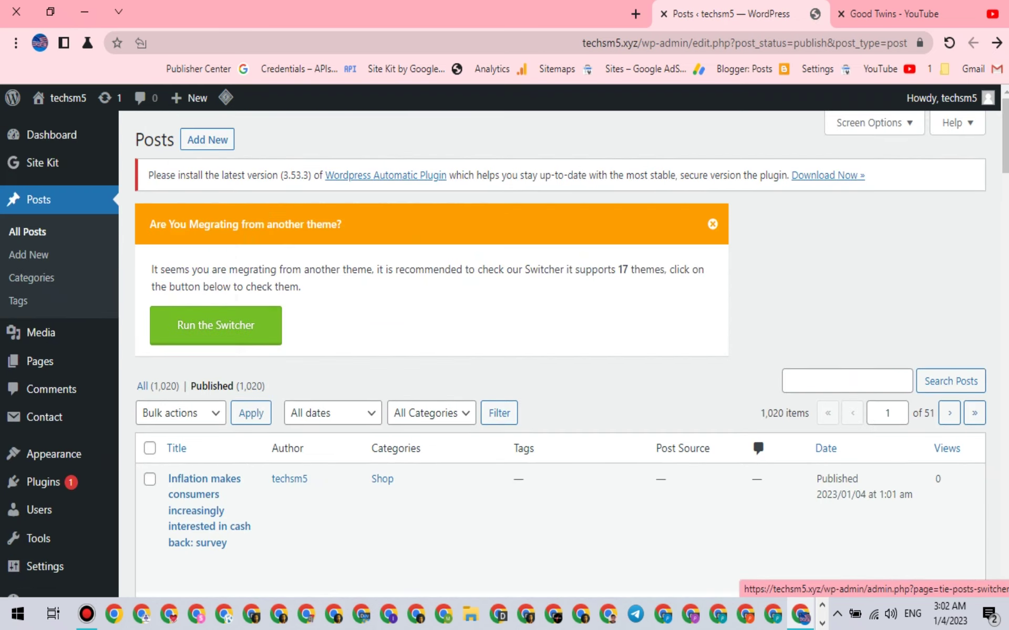
scroll(215, 325, down, 5)
scroll(505, 357, up, 2)
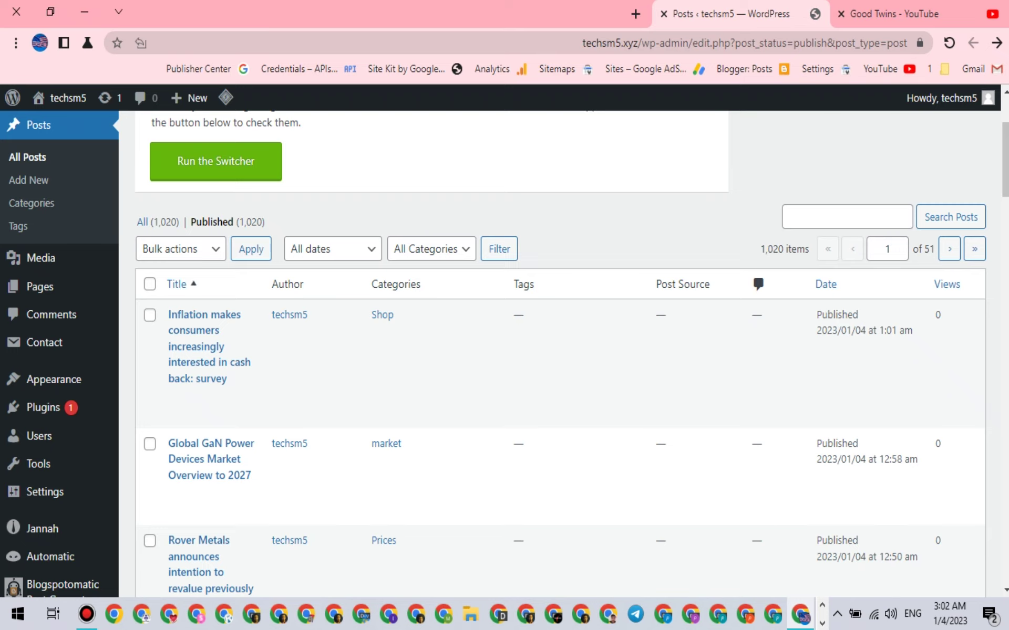
scroll(54, 380, down, 2)
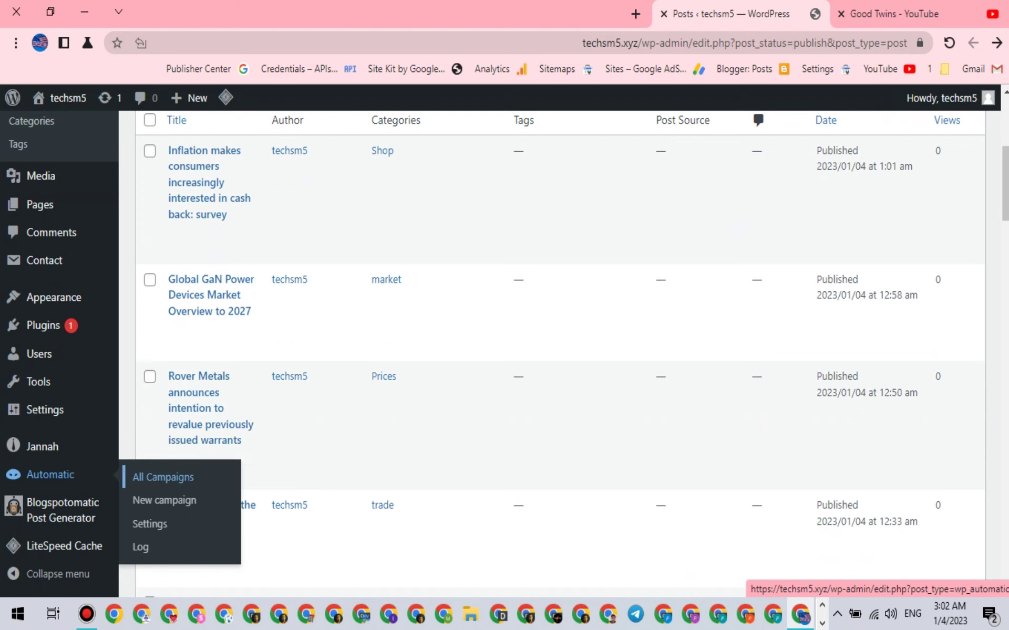
- Open the list of all Automatic campaigns and review their feed sources, categories, post statuses and post limits
click(163, 477)
scroll(163, 477, down, 3)
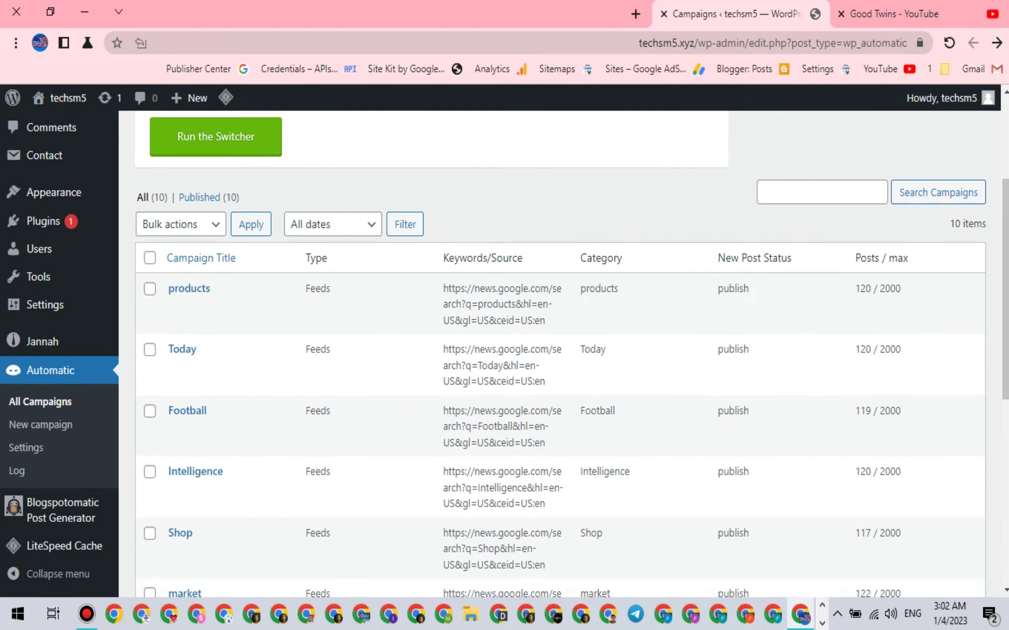
scroll(560, 367, down, 8)
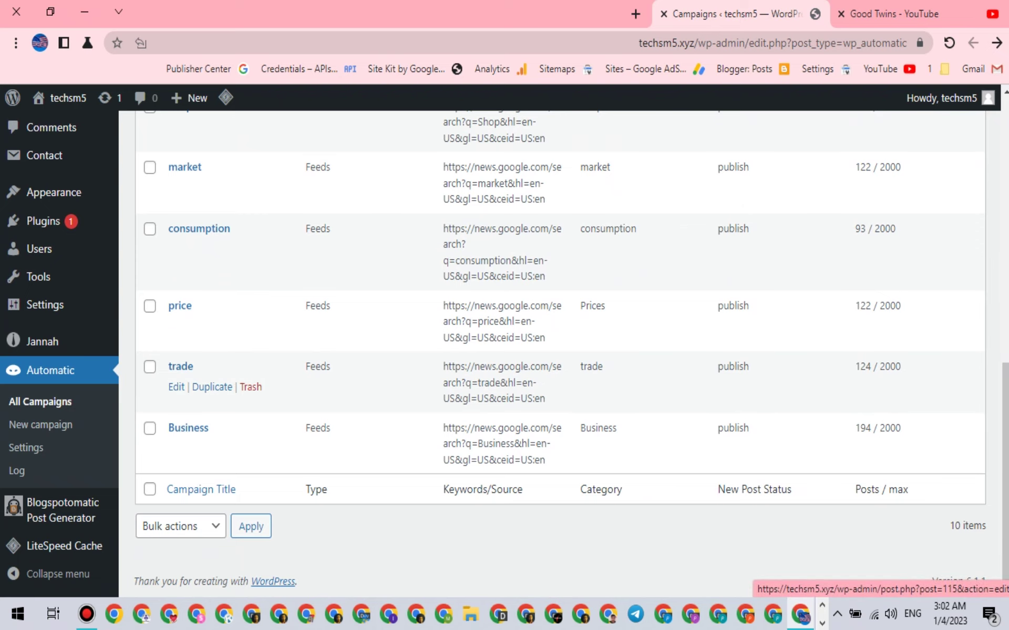
scroll(210, 404, up, 2)
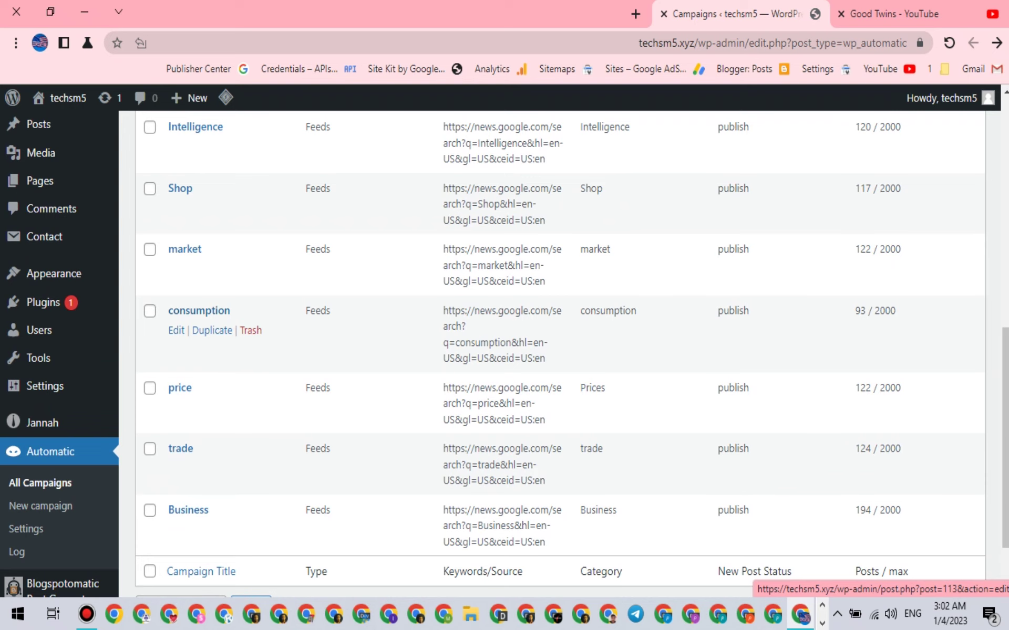
scroll(210, 326, up, 4)
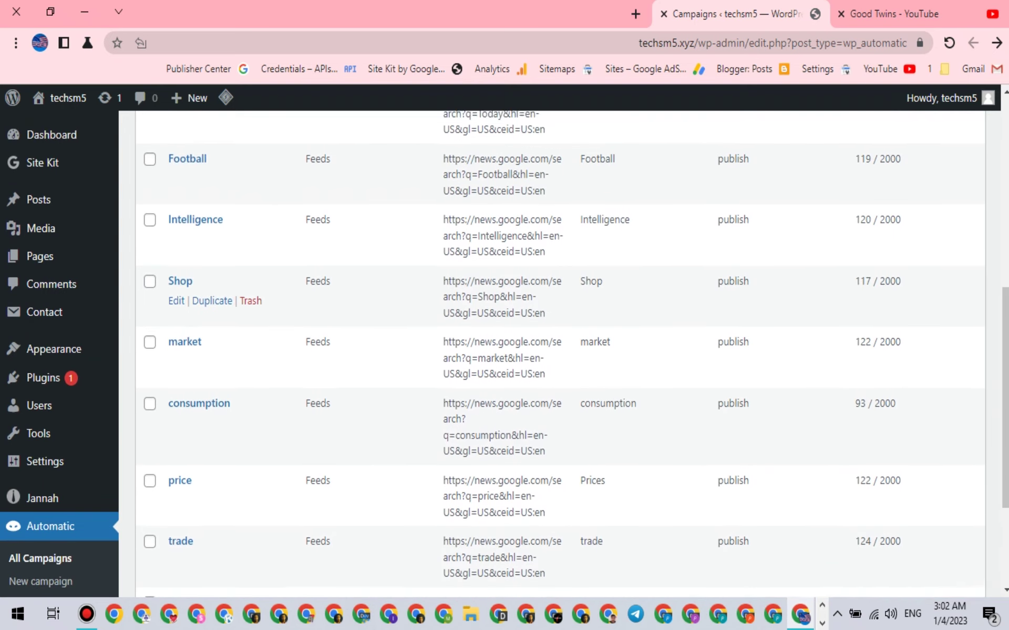
scroll(210, 315, up, 2)
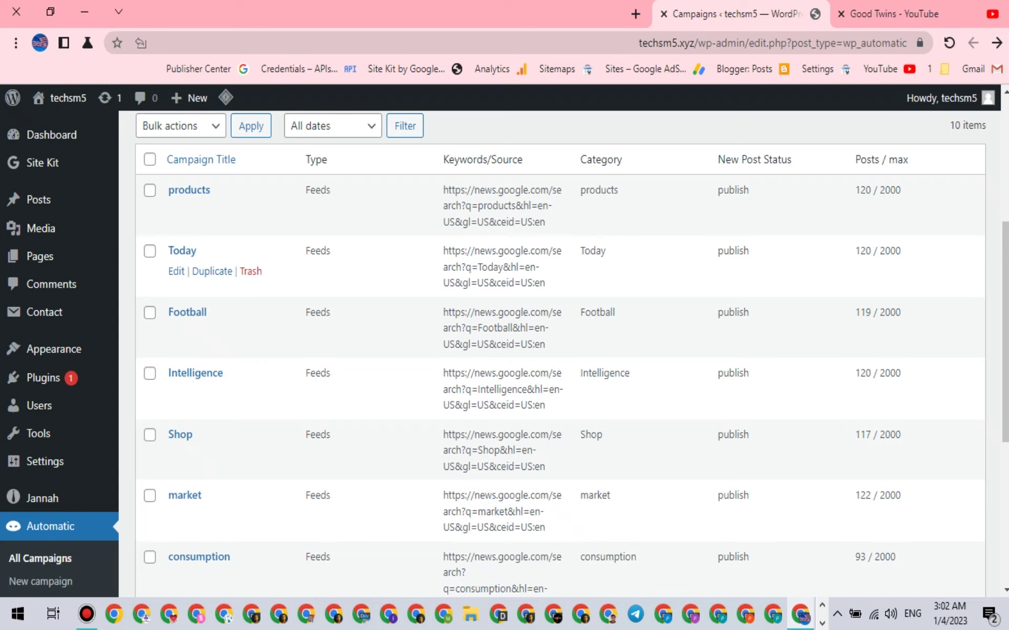
- Open the "products" campaign for editing in a new browser tab and go to its feed link
right_click(177, 209)
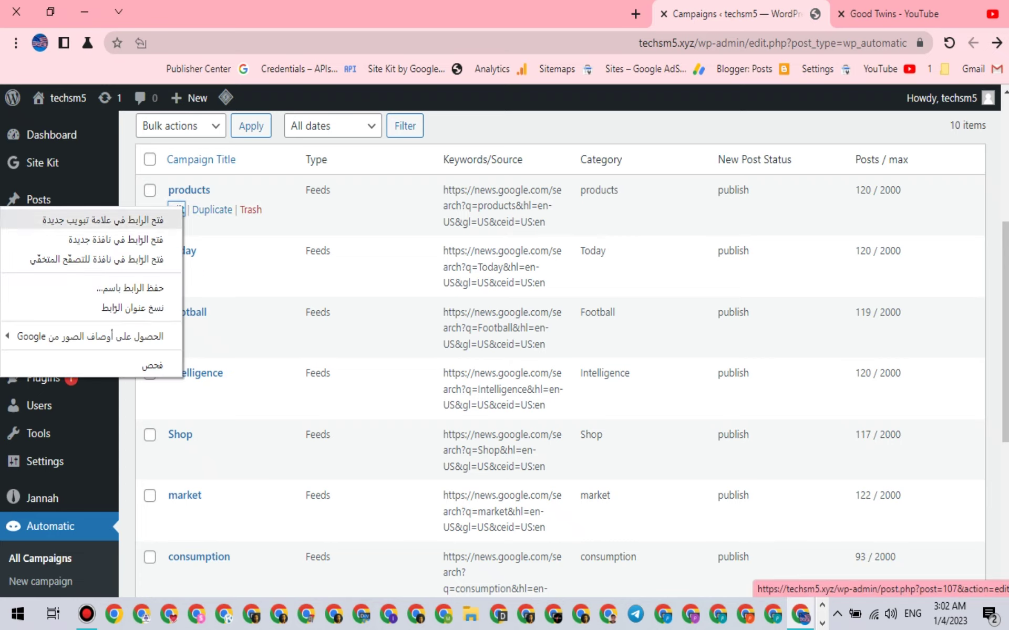
click(94, 218)
click(585, 15)
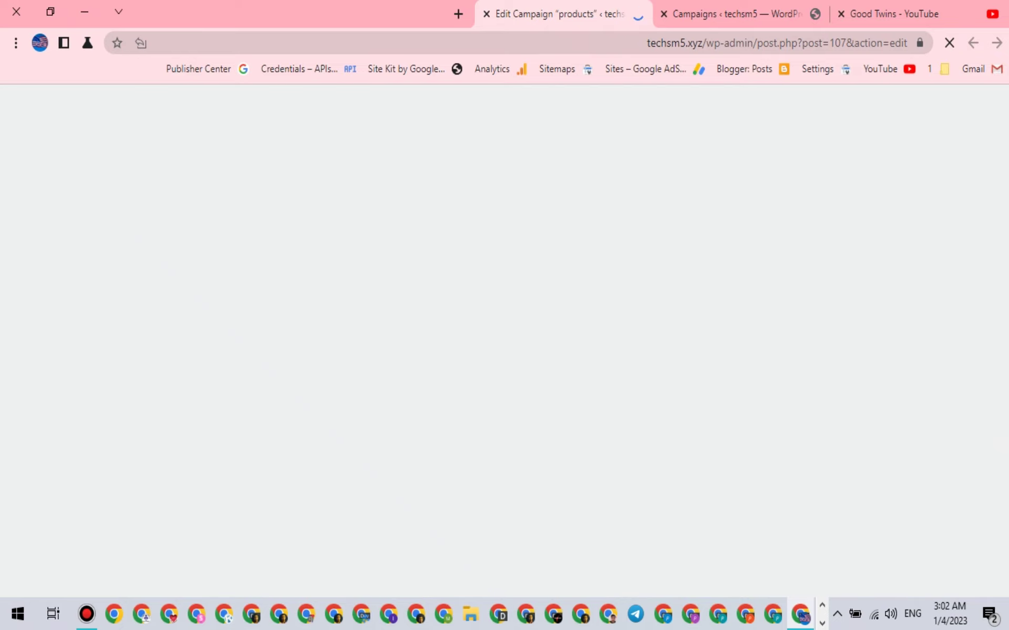
scroll(505, 347, down, 3)
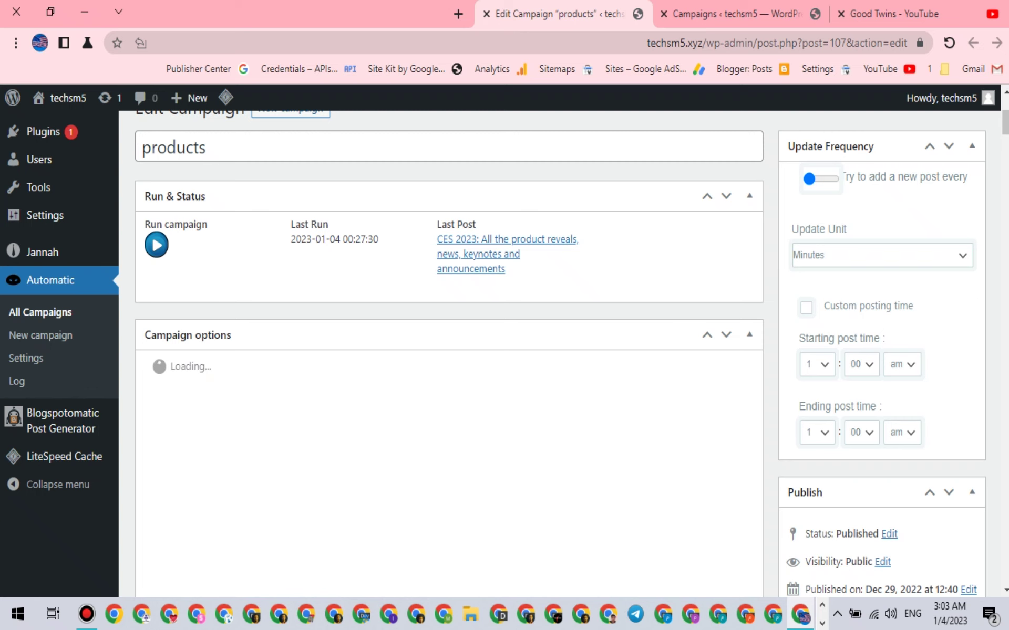
scroll(504, 352, down, 5)
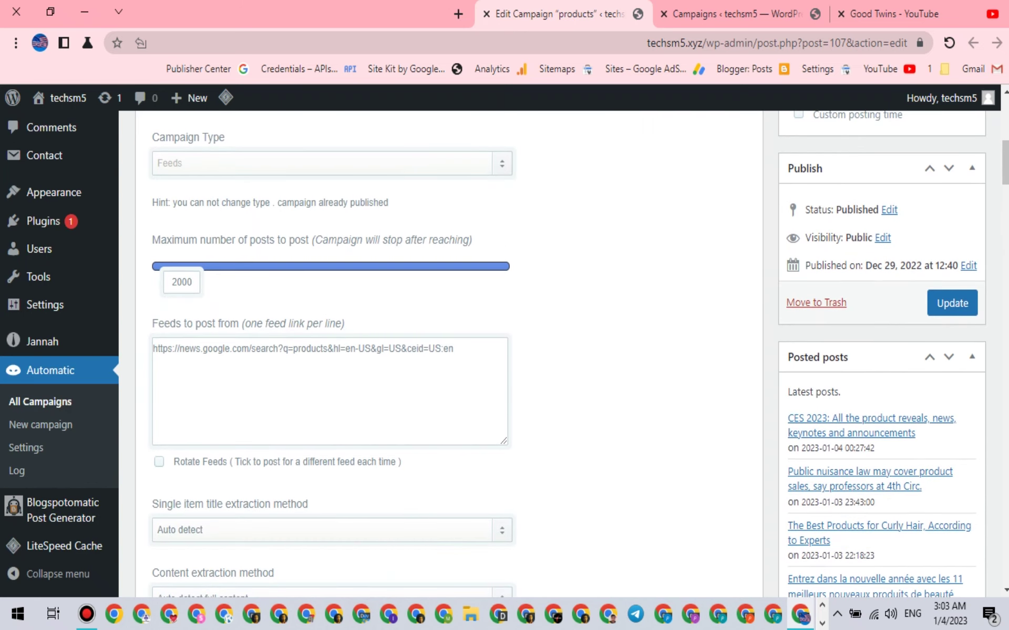
scroll(504, 341, down, 3)
- Copy the campaign's Google News feed link, view that search page in a new browser tab, and close the tab
triple_click(291, 185)
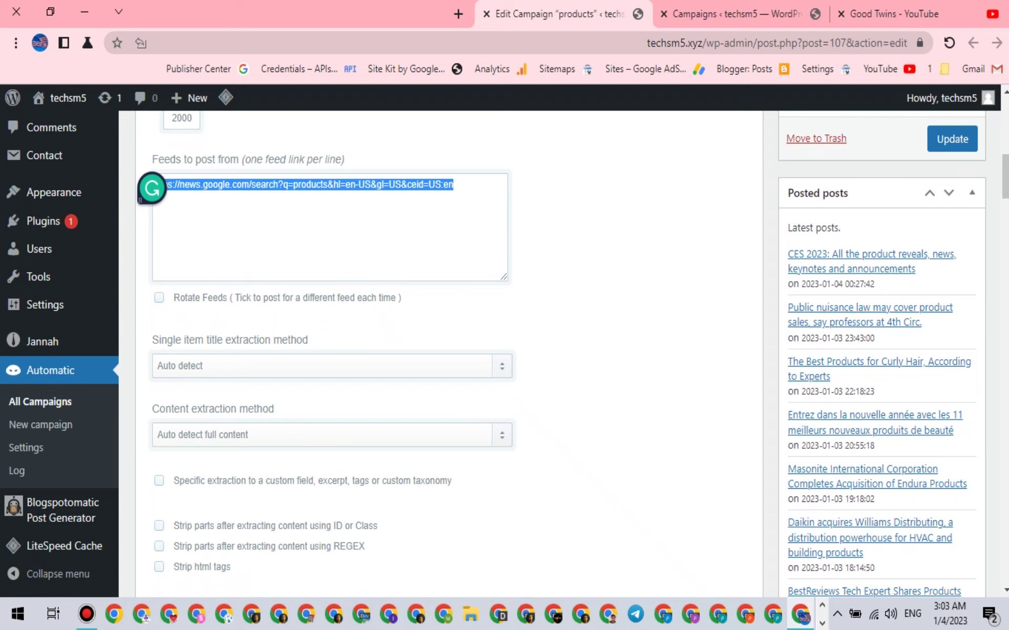
click(251, 184)
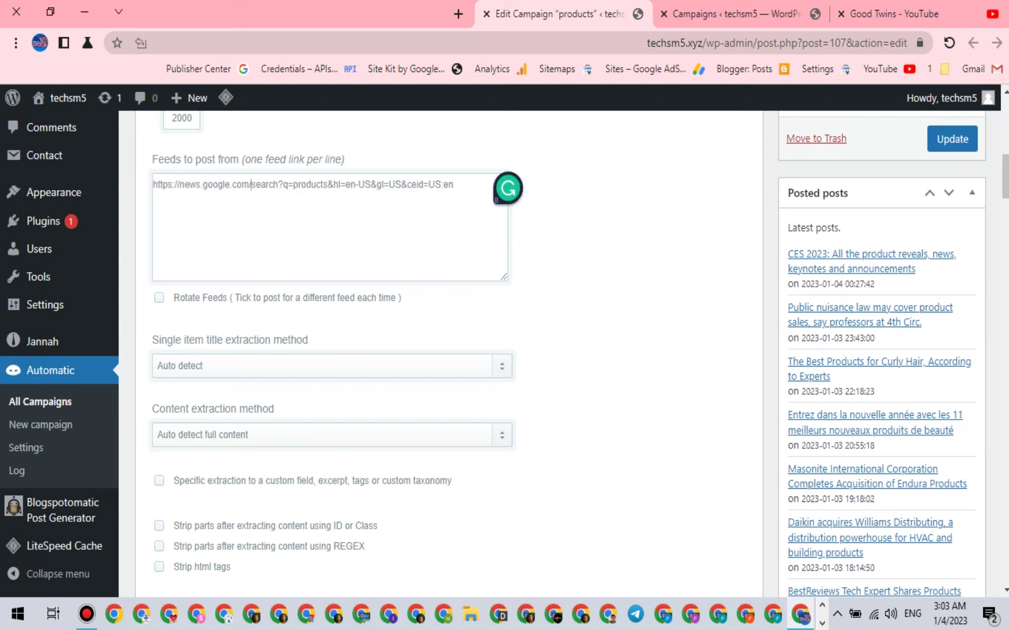
double_click(310, 184)
triple_click(371, 185)
right_click(370, 185)
click(316, 247)
key(ctrl+t)
right_click(478, 43)
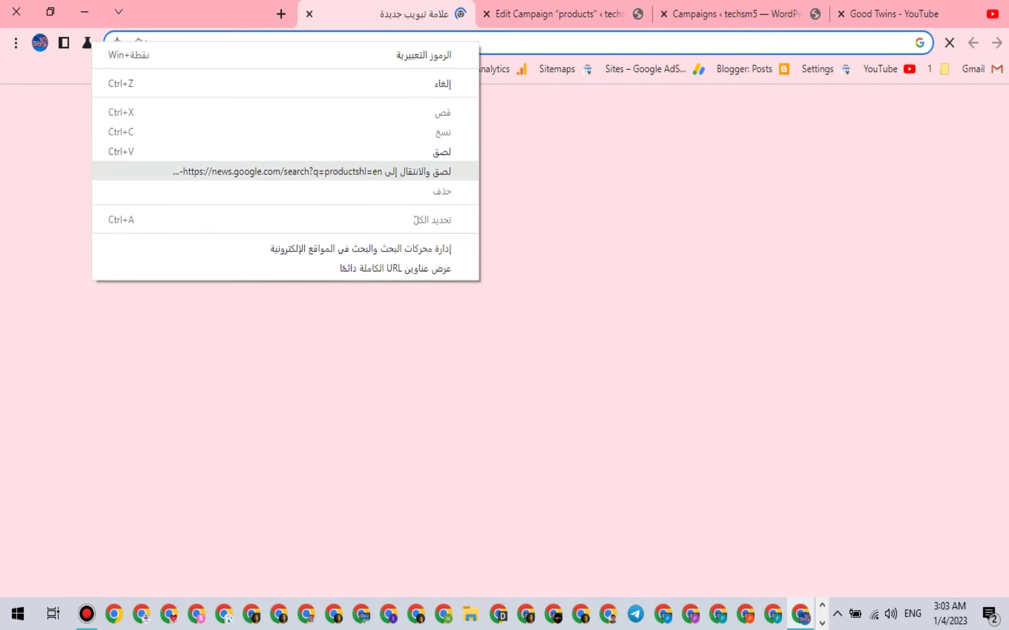
click(315, 171)
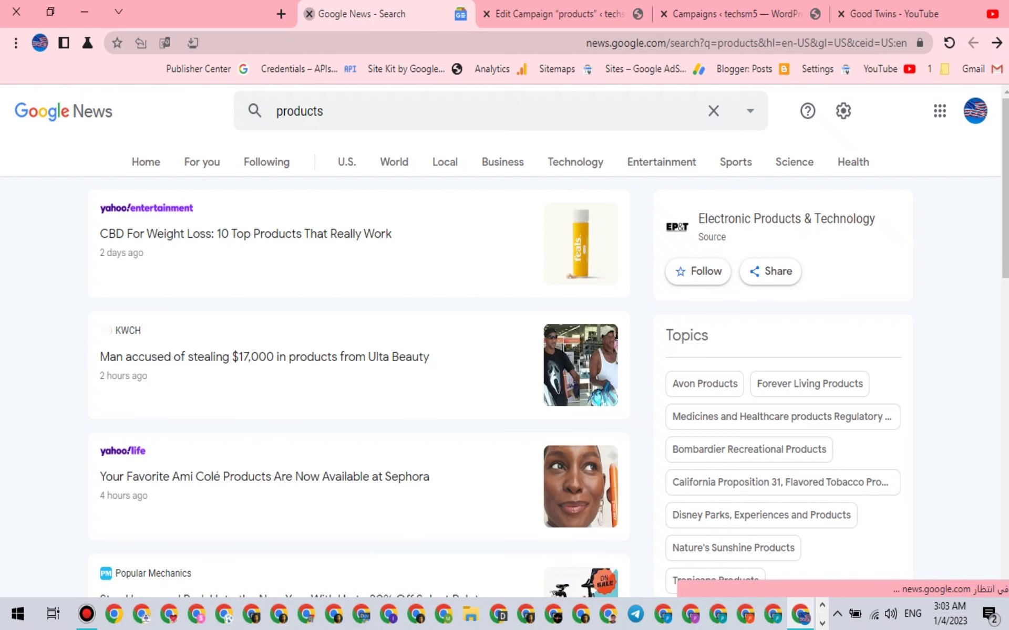
key(ctrl+w)
- Examine the keyword "products" in the feed link, and the campaign's extraction, post status, image and category settings
click(340, 184)
double_click(315, 185)
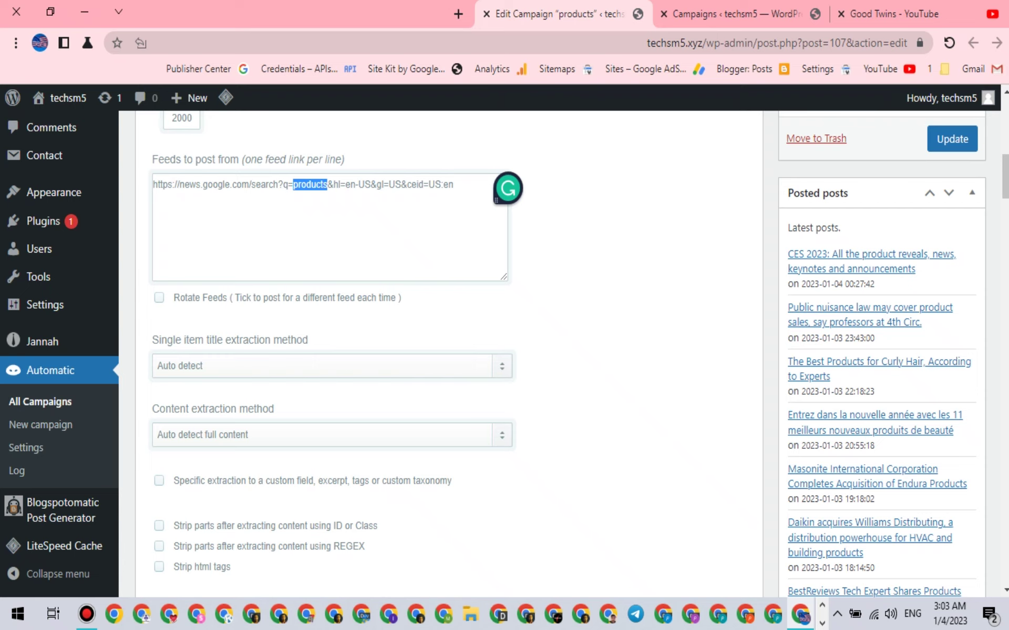
scroll(452, 352, down, 10)
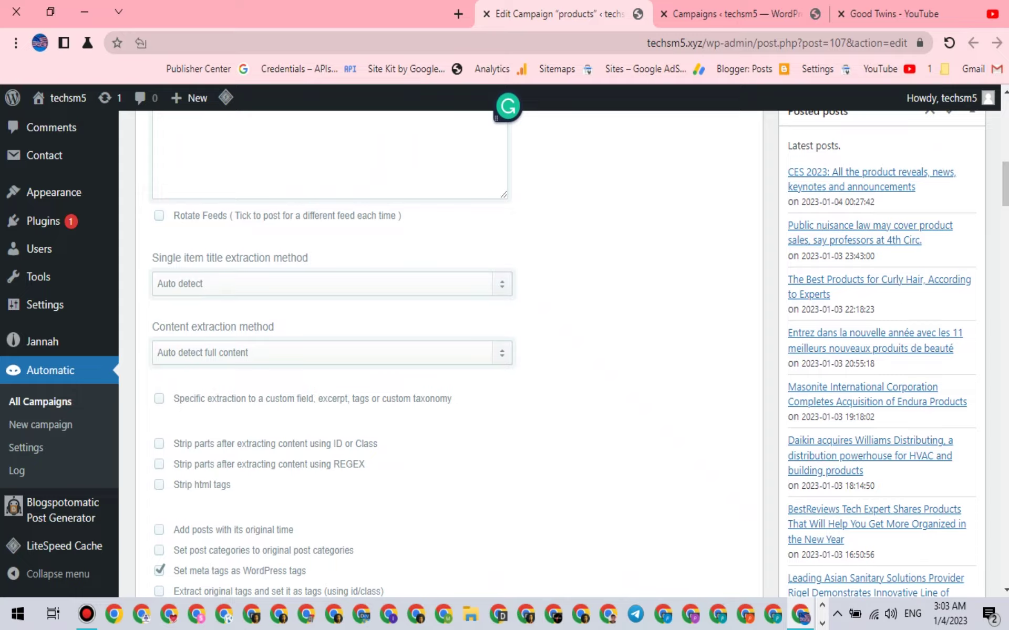
scroll(449, 355, down, 20)
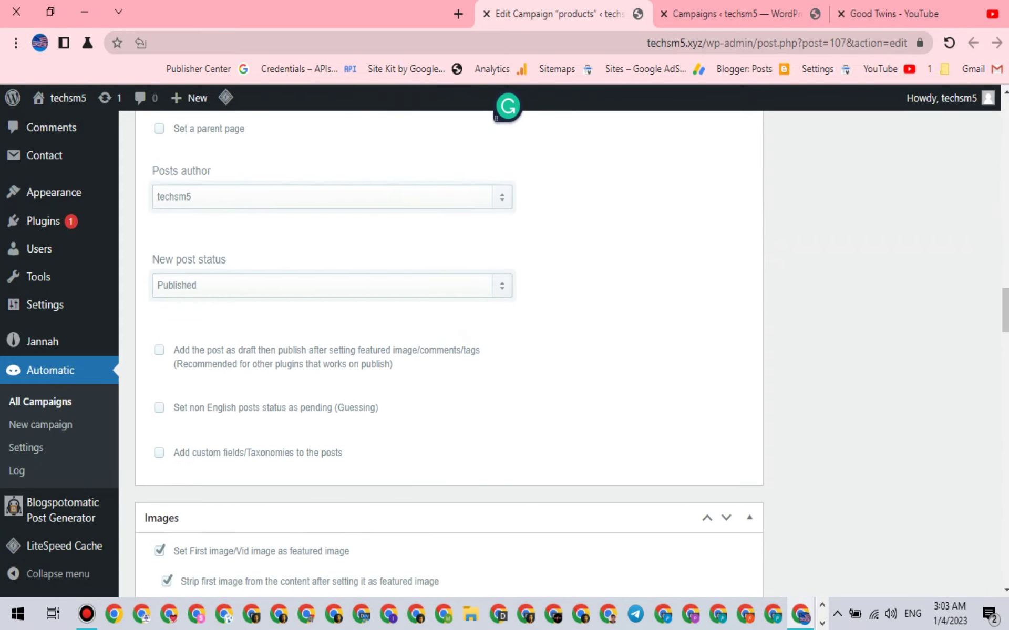
scroll(449, 354, down, 8)
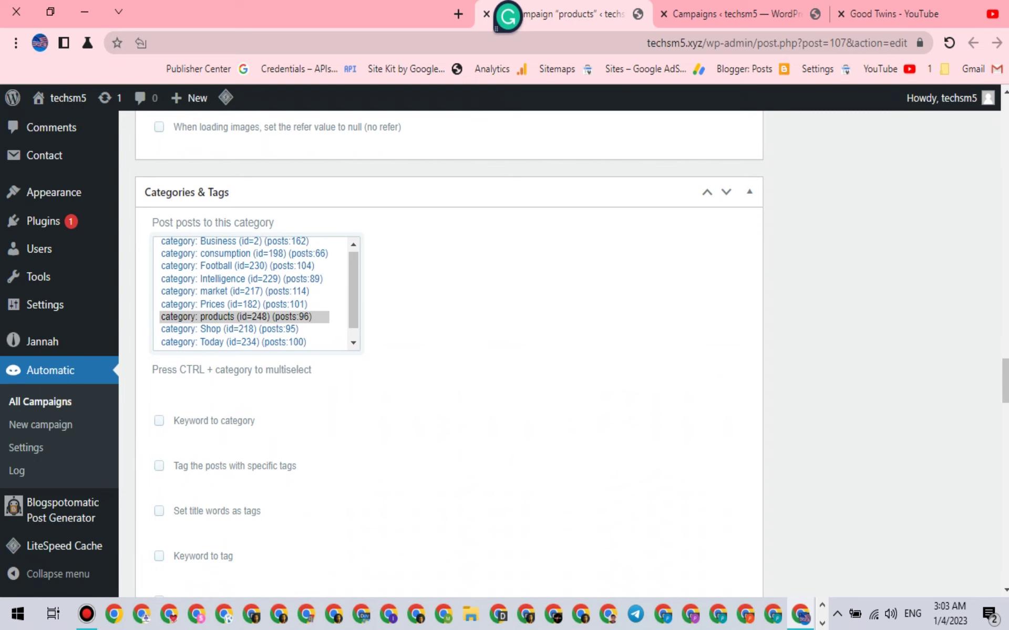
scroll(42, 252, up, 3)
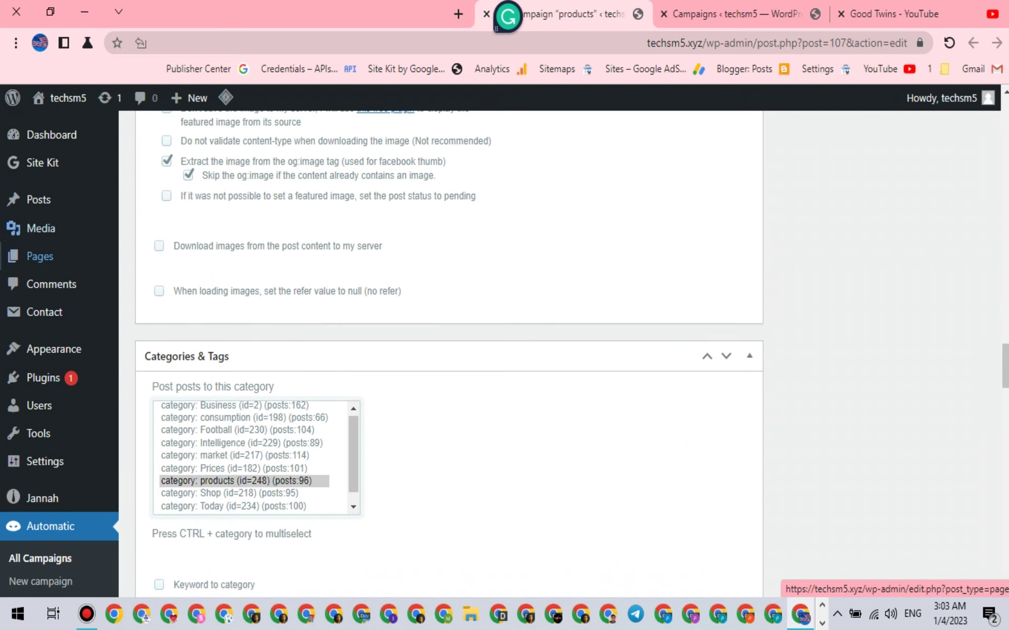
scroll(39, 242, up, 2)
mouse_move(40, 200)
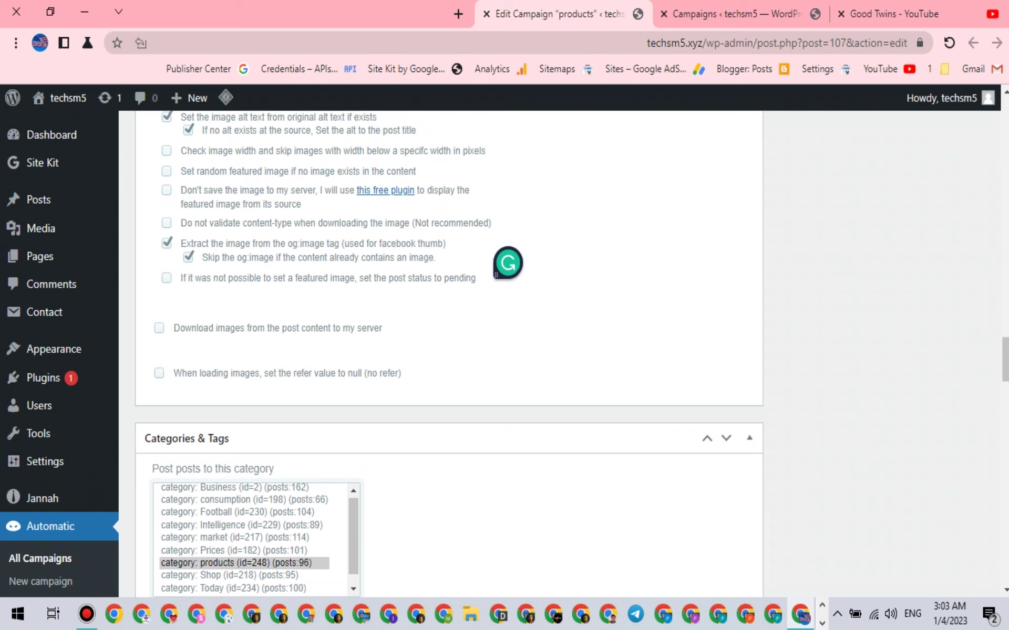
- View the videos page of the Good Twins YouTube channel and return to the "products" campaign editor
scroll(38, 200, up, 2)
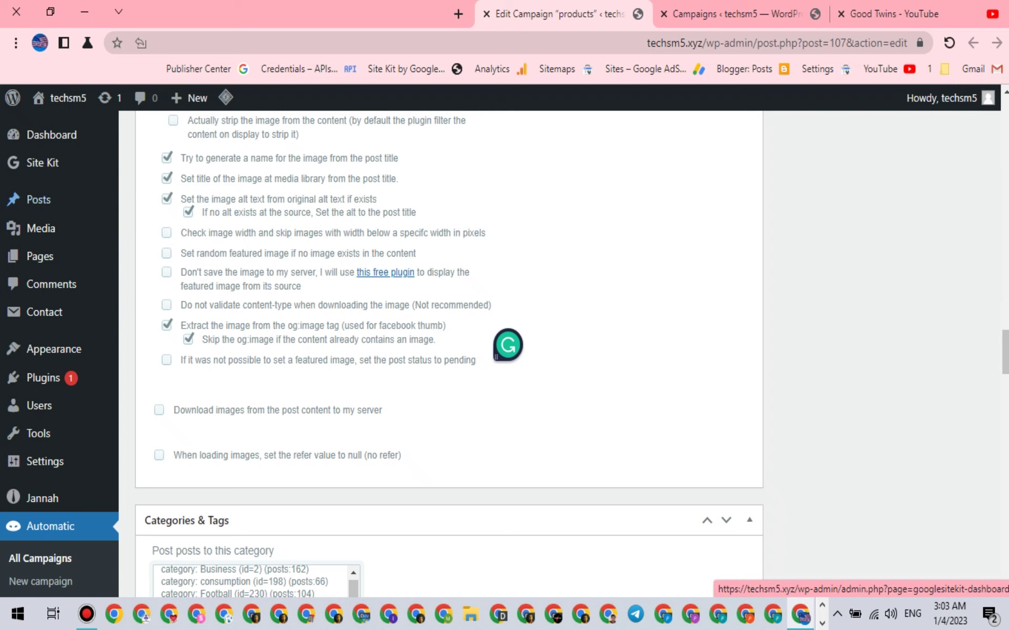
click(893, 13)
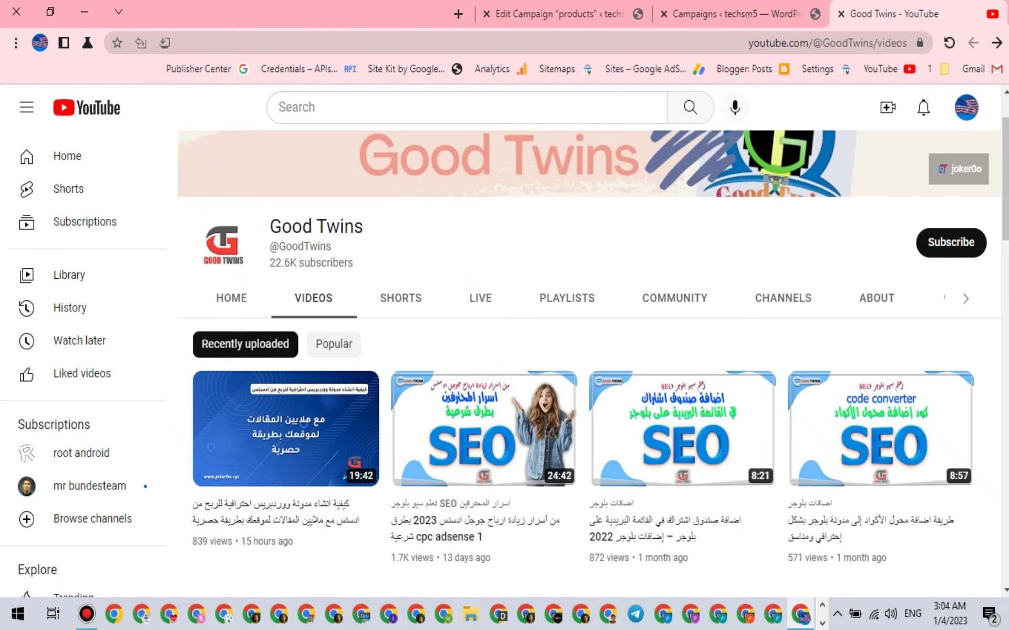
click(557, 13)
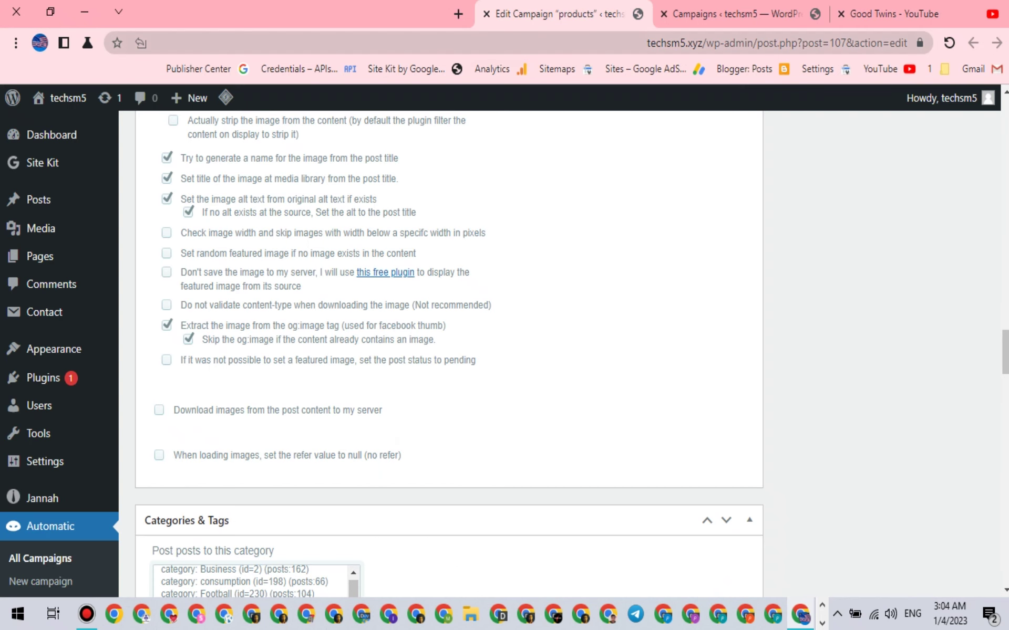
- Close the "products" campaign tab and review the rest of the campaign list down to "Business"
click(487, 14)
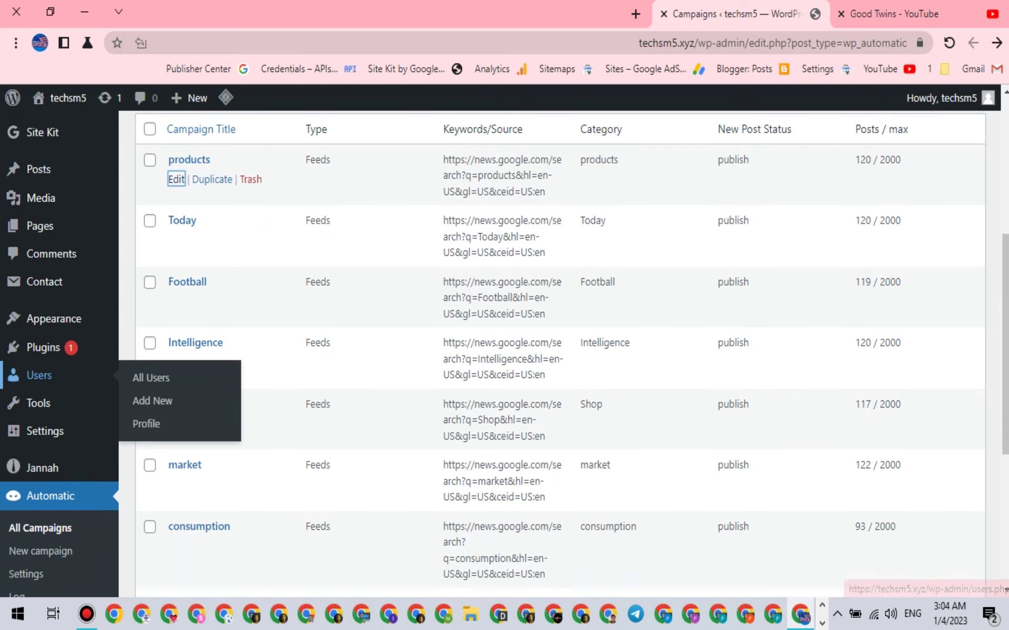
scroll(42, 399, down, 2)
scroll(53, 500, down, 5)
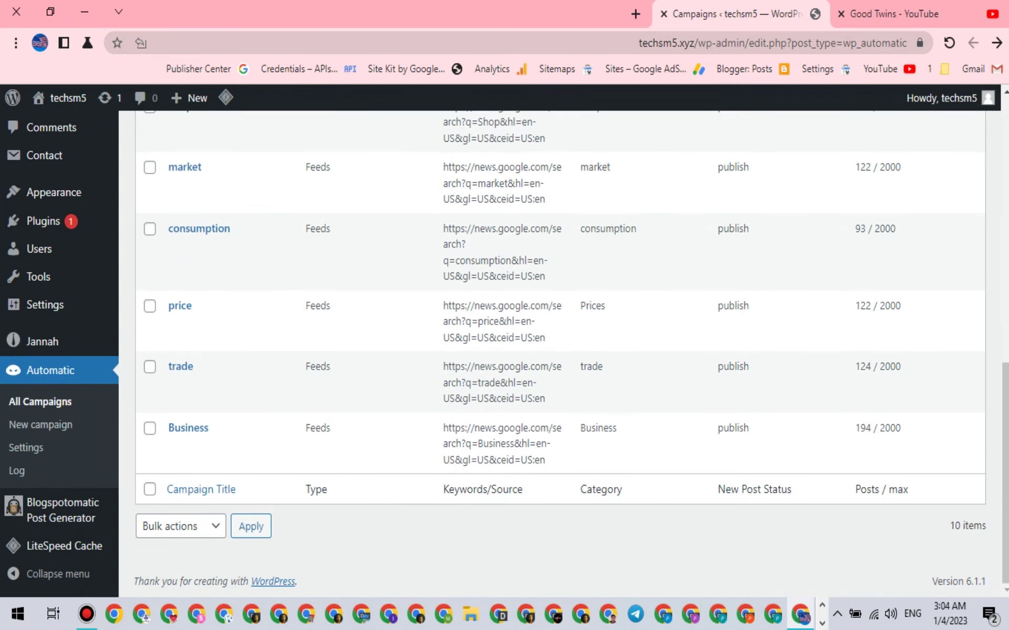
click(636, 14)
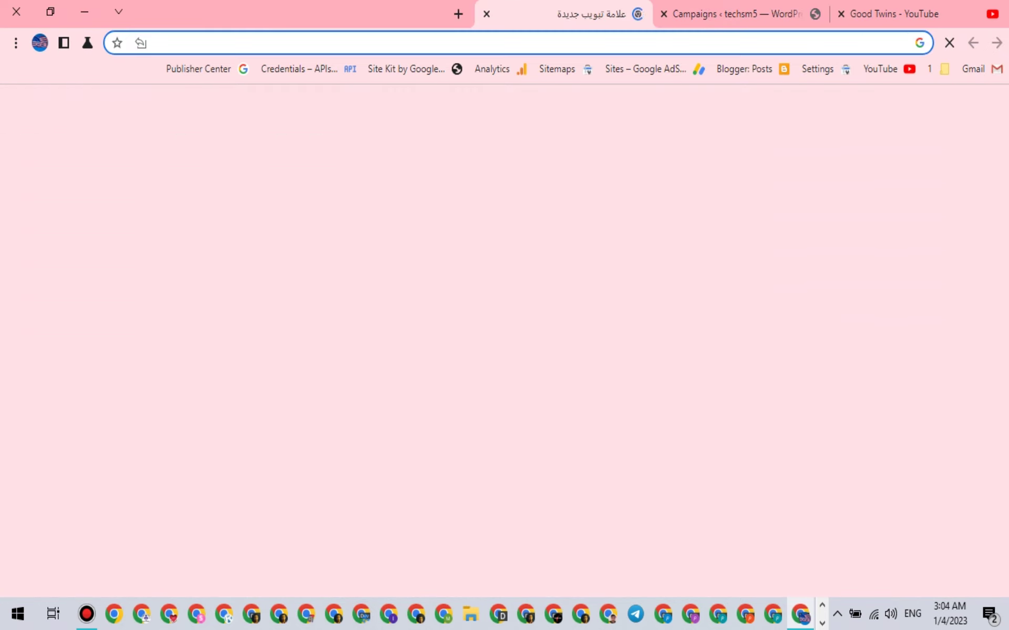
click(299, 68)
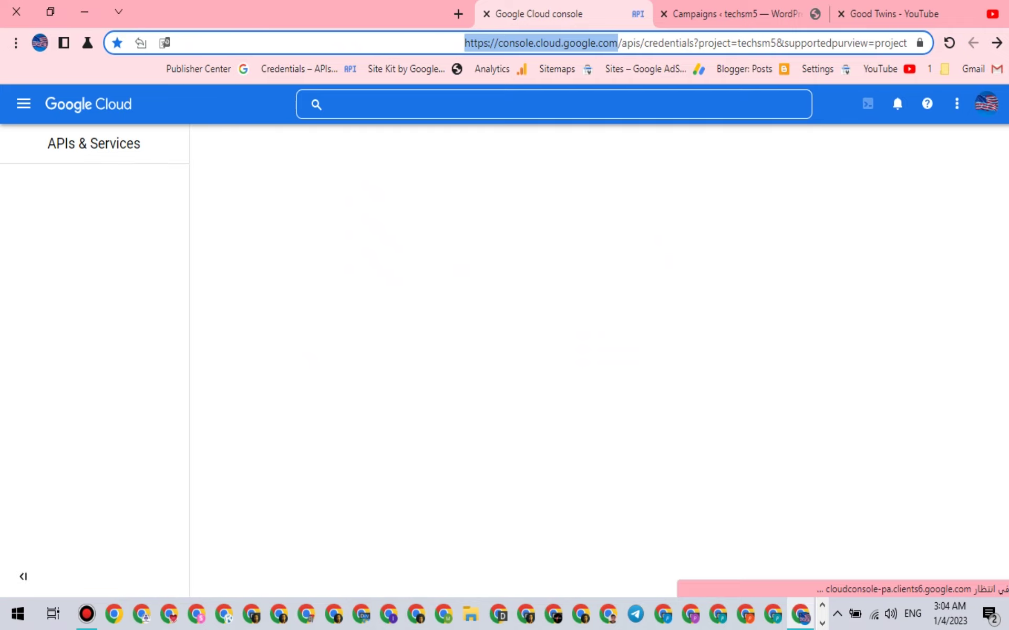
right_click(495, 42)
click(463, 110)
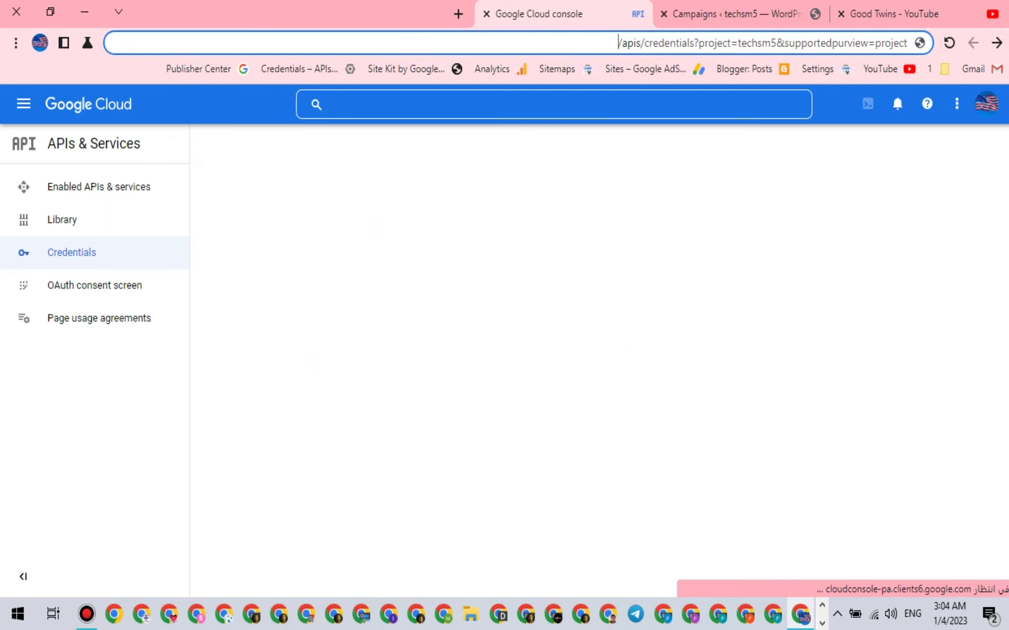
click(486, 13)
- Switch to the other Chrome window with the koora2.com WordPress dashboard and open its list of installed plugins
key(super+d)
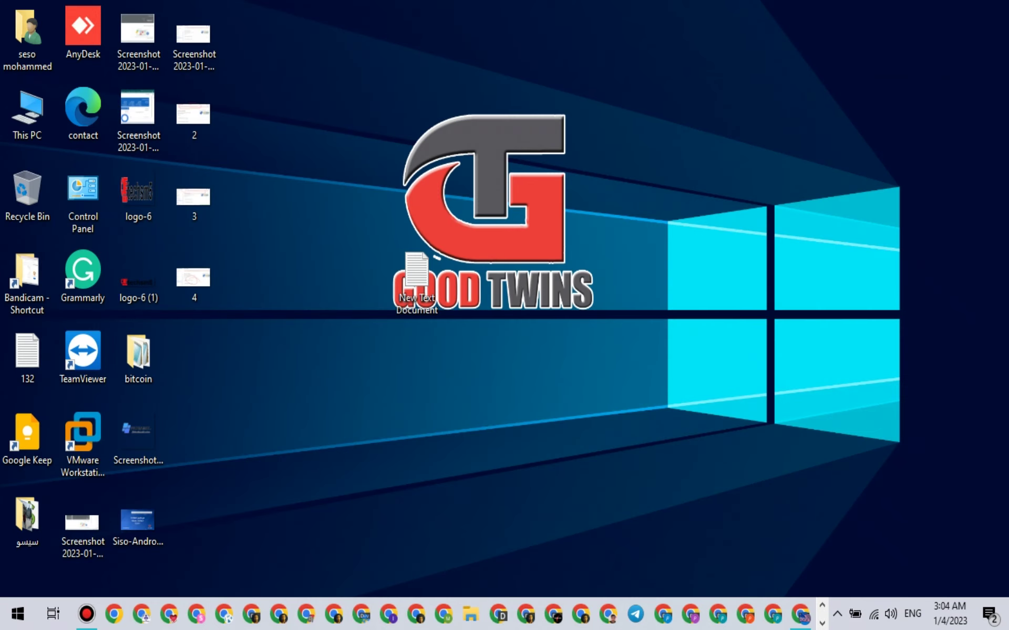
click(822, 623)
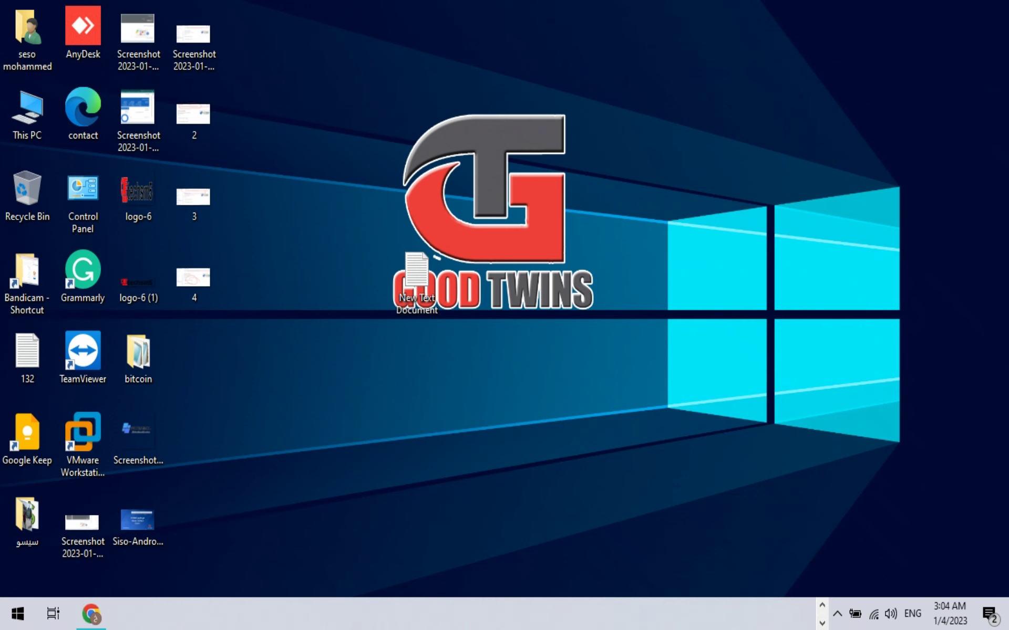
click(91, 614)
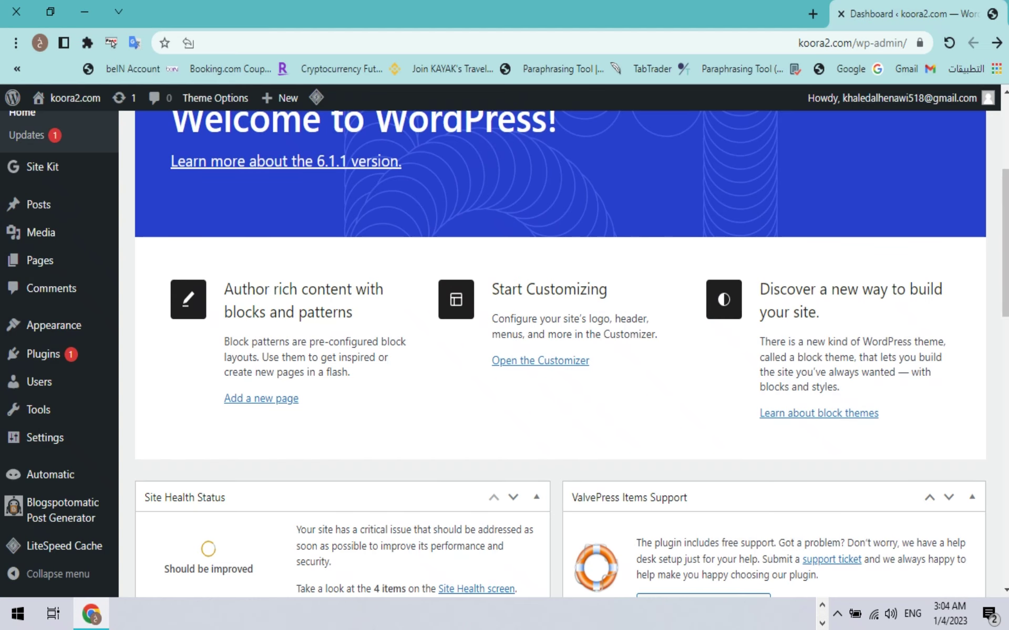
scroll(40, 382, down, 5)
mouse_move(43, 355)
click(167, 357)
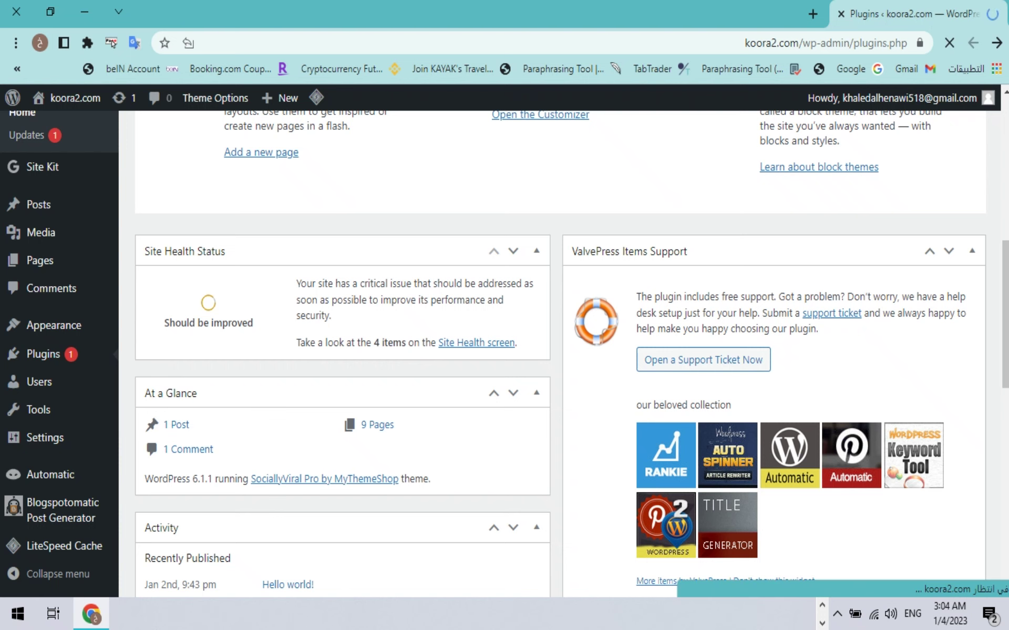
scroll(560, 337, down, 4)
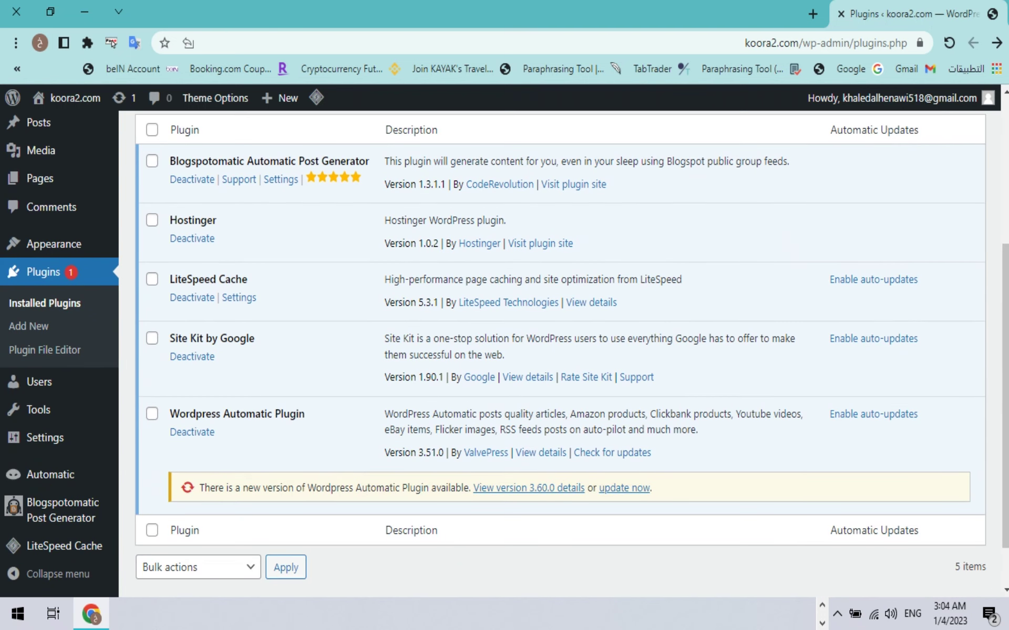
- Deactivate the Blogspotomatic Automatic Post Generator plugin and delete it from the site
click(192, 179)
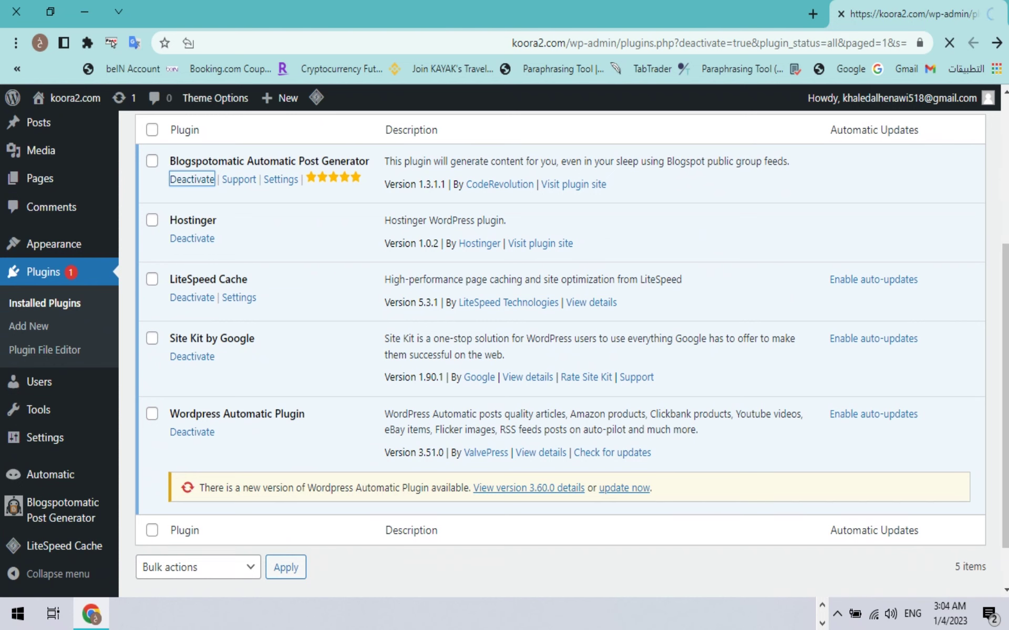
scroll(560, 336, down, 3)
click(225, 307)
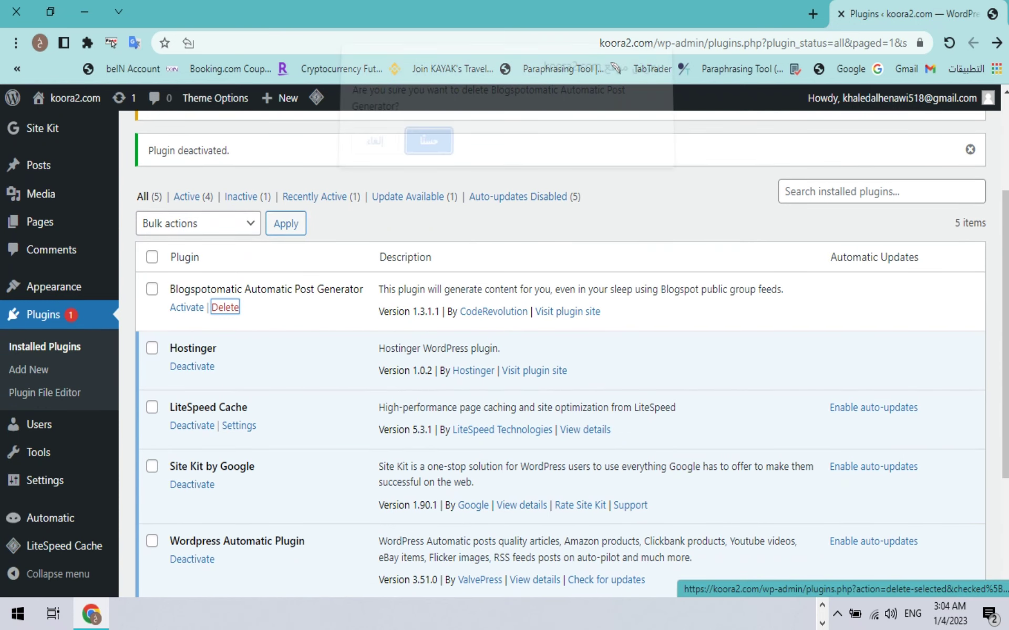
key(Return)
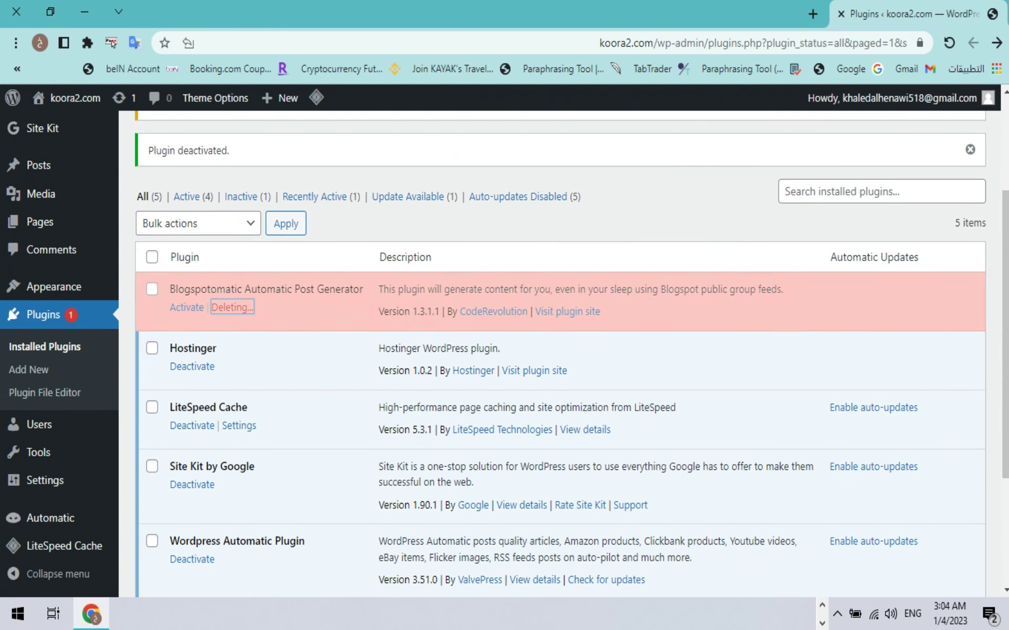
scroll(31, 393, down, 3)
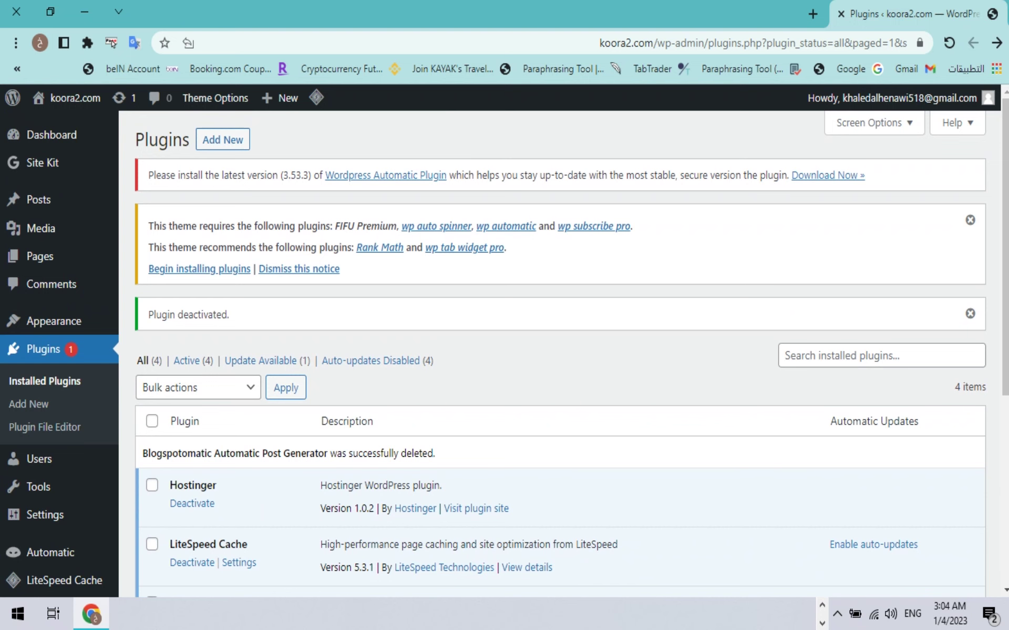
- Upload the ZIP archive "اضافة تحويل المقالات" from the "backup woedpress" folder as a new plugin, install it and activate it
click(223, 140)
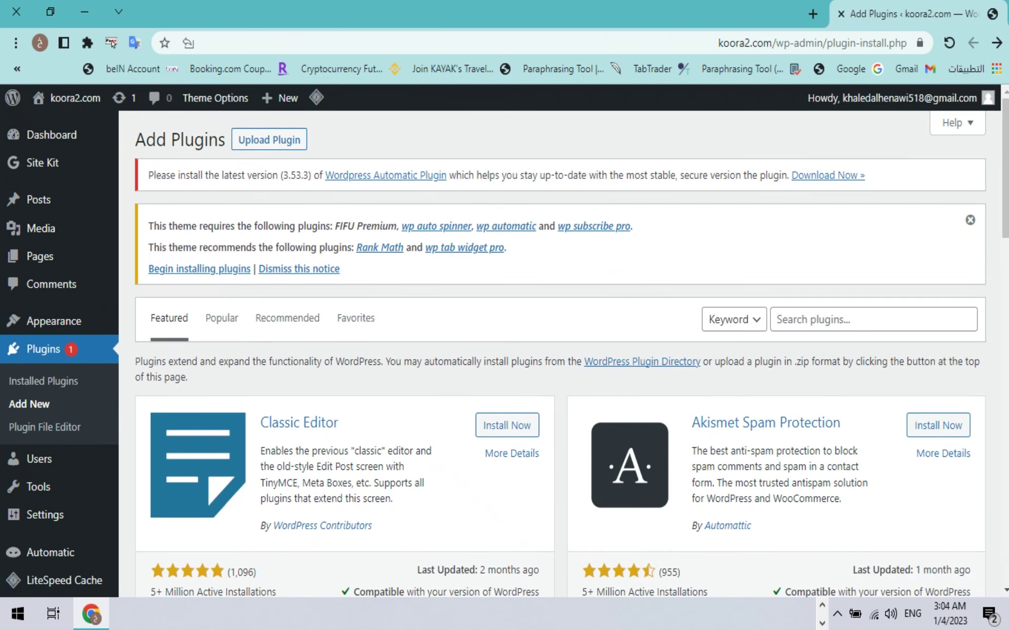
click(269, 140)
click(454, 430)
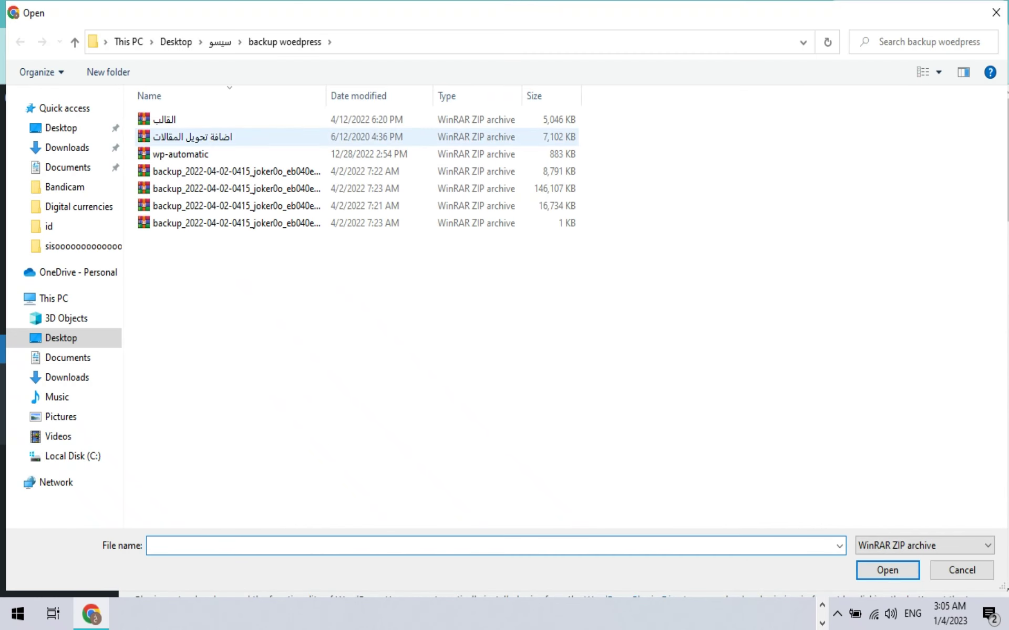
double_click(192, 137)
click(660, 431)
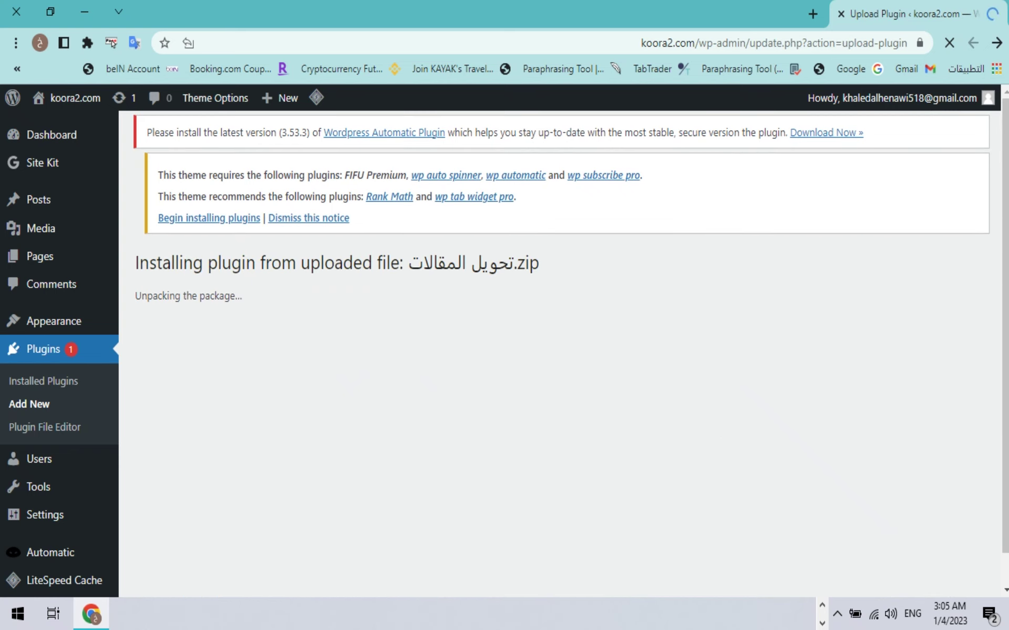
scroll(44, 426, down, 1)
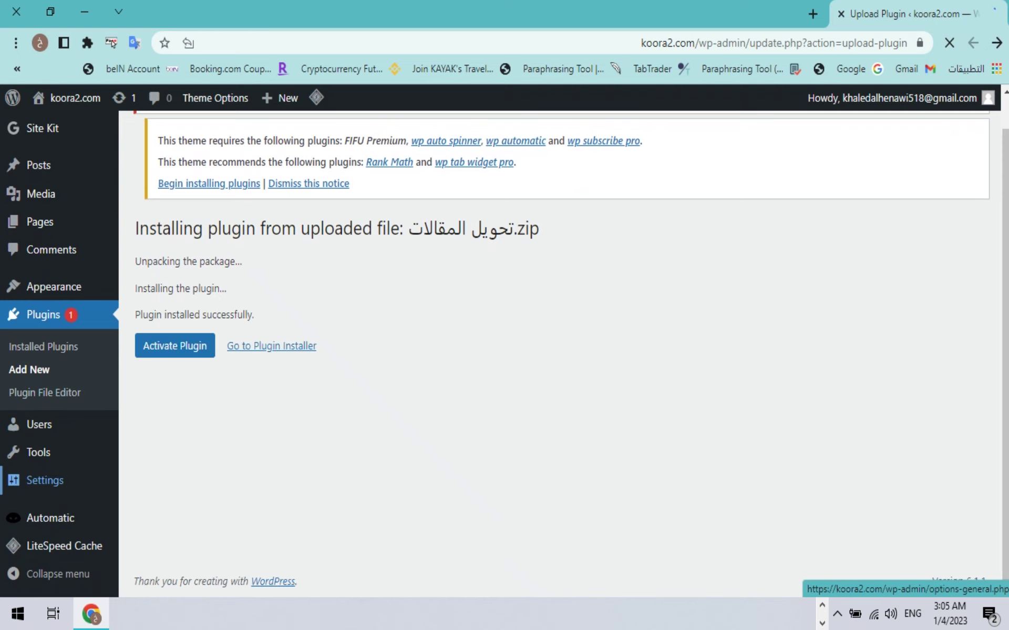
click(175, 387)
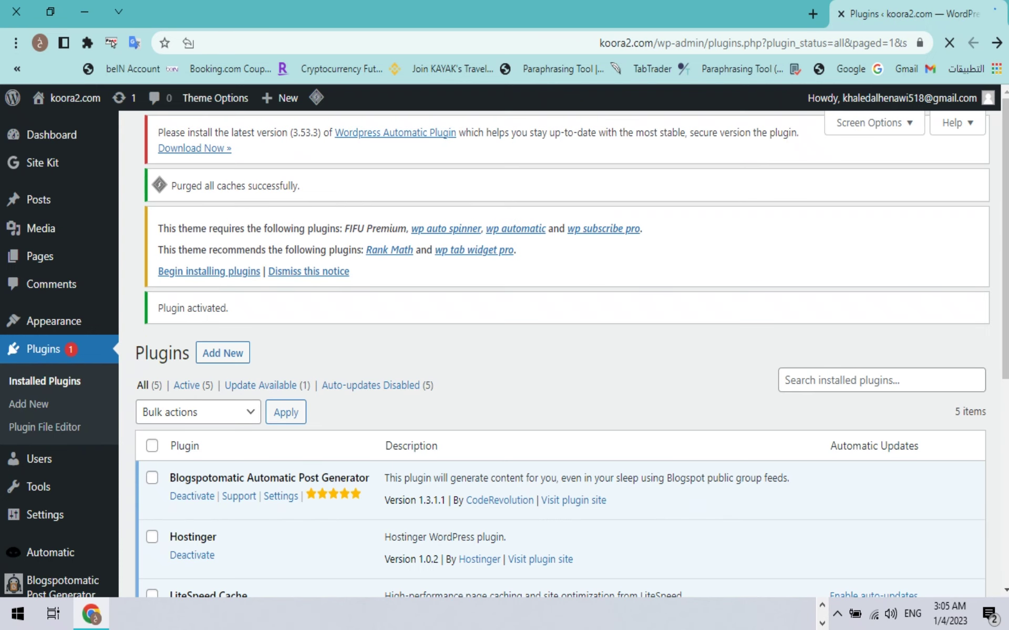
- Open the main settings of Blogspotomatic Post Generator and go to the Blogspot API key and OAuth sections
scroll(31, 386, down, 3)
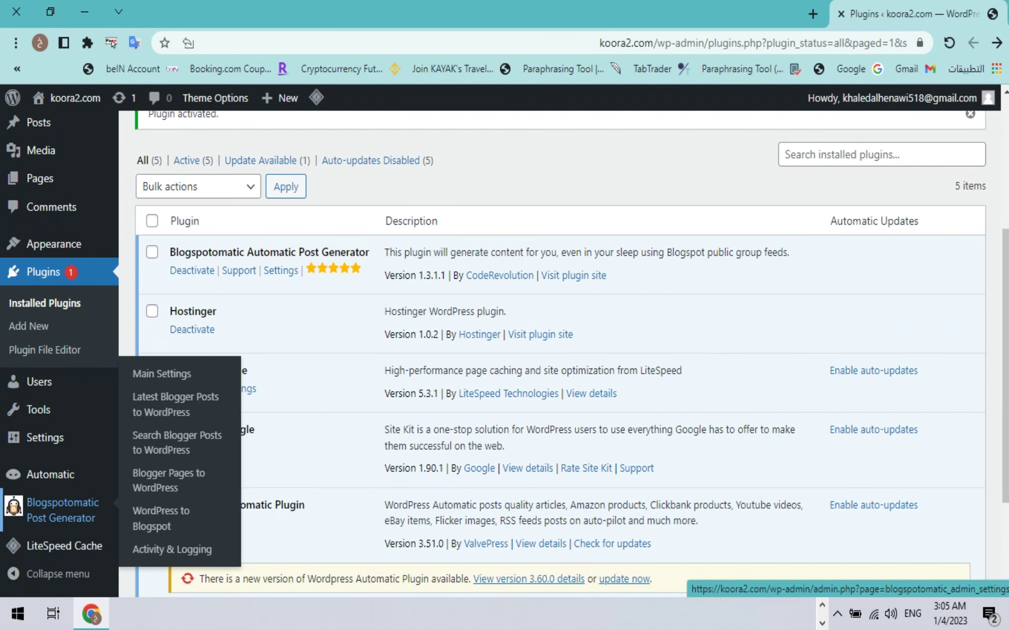
click(58, 510)
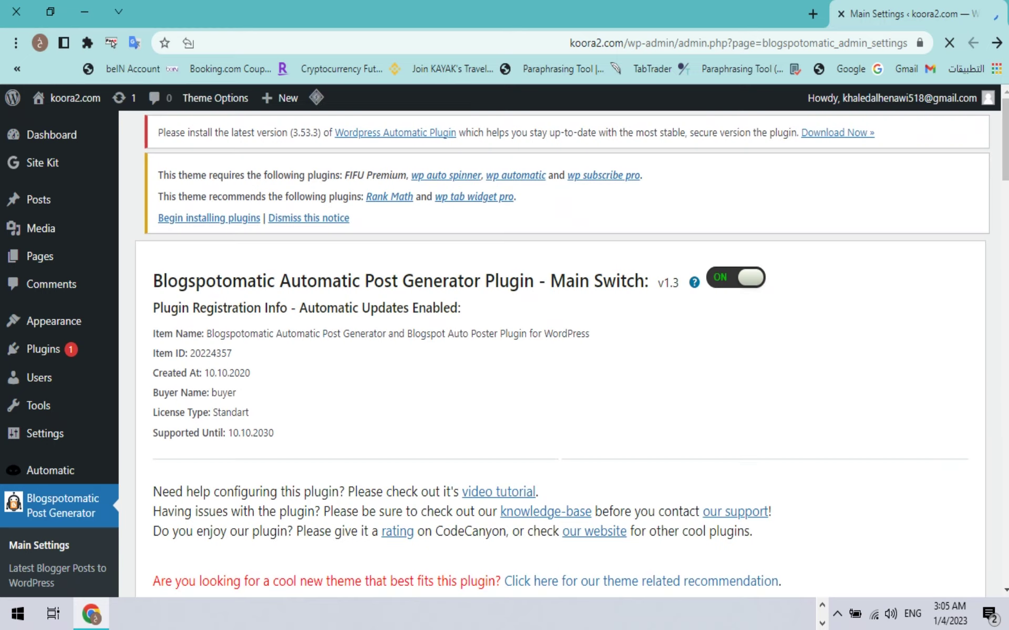
scroll(505, 355, down, 3)
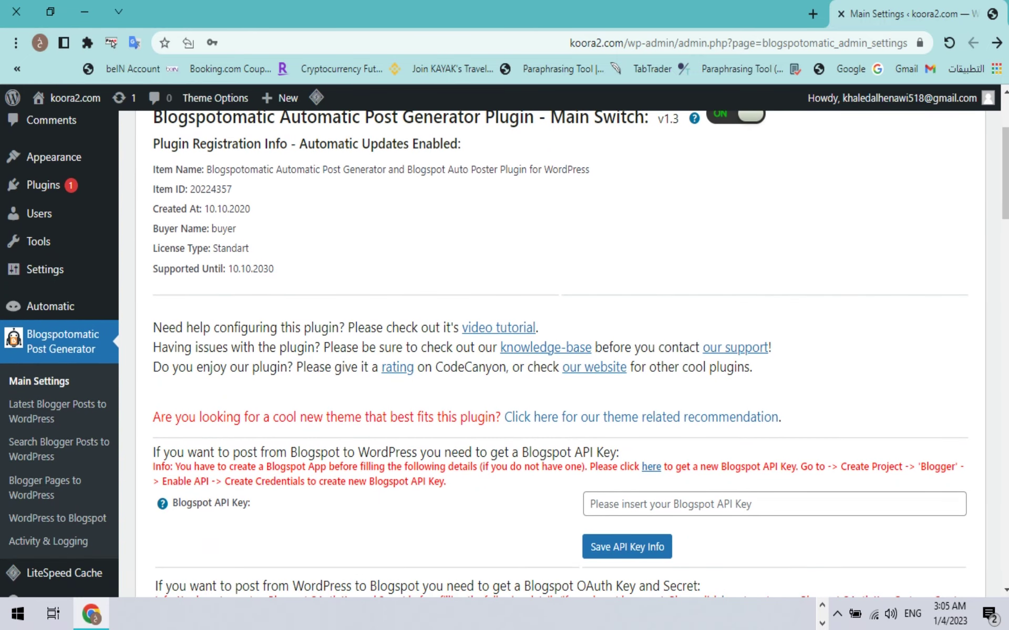
scroll(505, 354, down, 6)
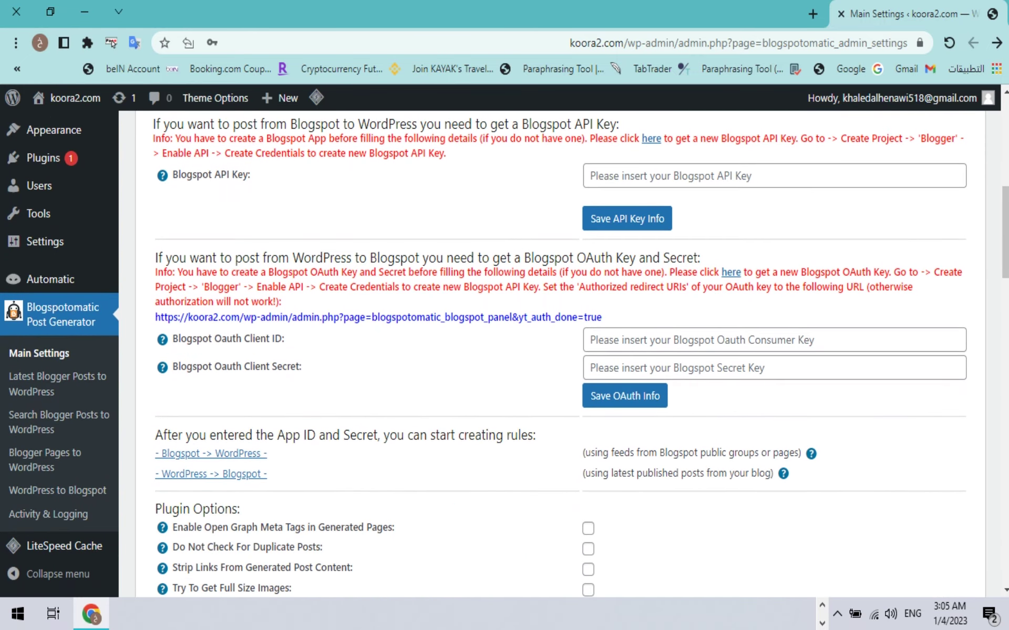
scroll(504, 355, up, 2)
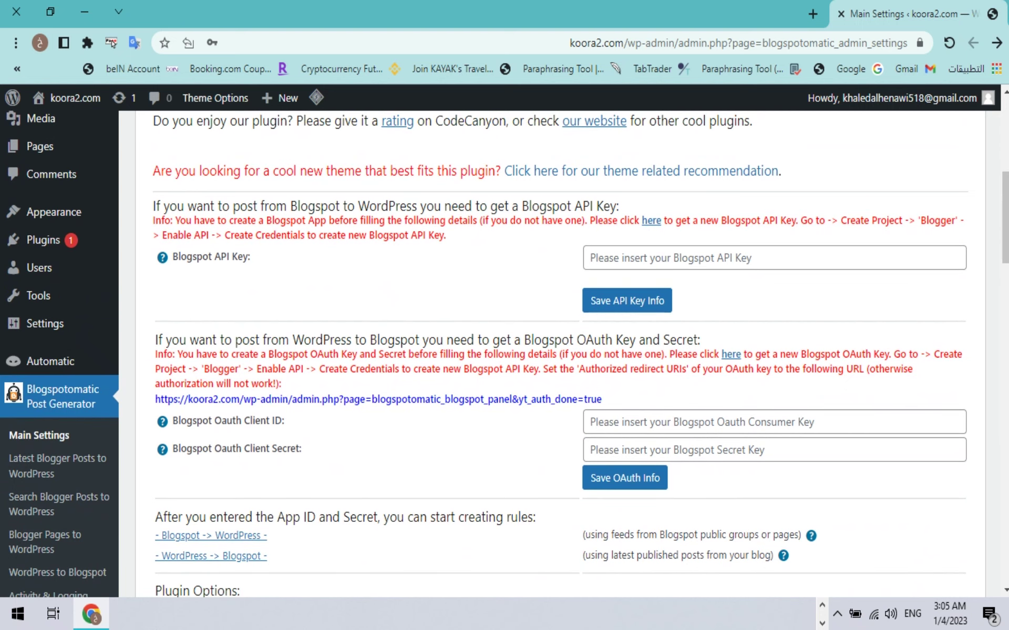
- Examine the Blogspot OAuth client ID and client secret fields and the instructions for creating the OAuth key
click(774, 422)
click(774, 449)
click(774, 422)
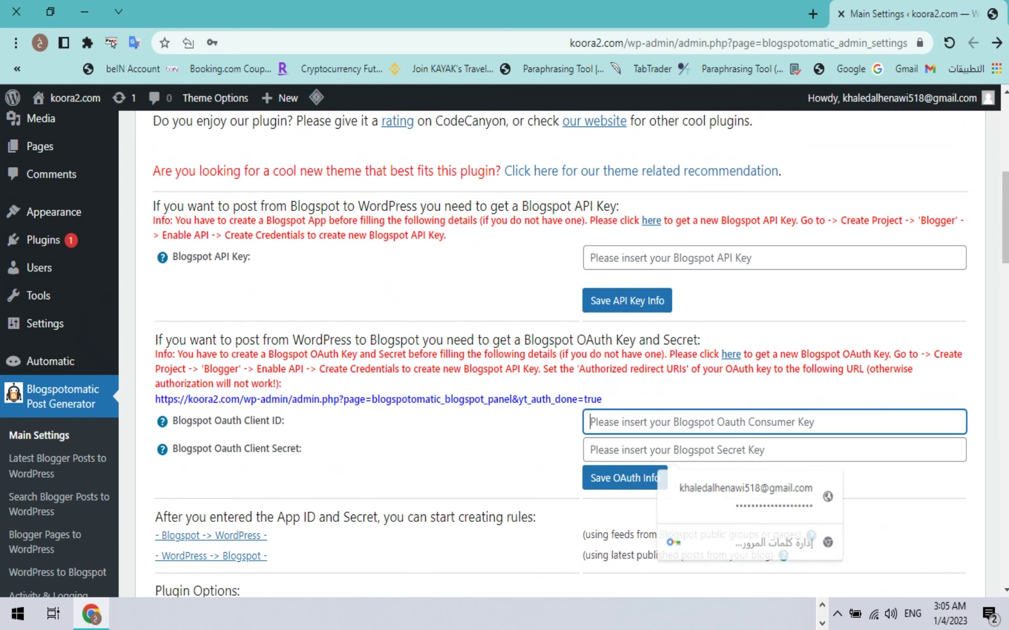
triple_click(544, 354)
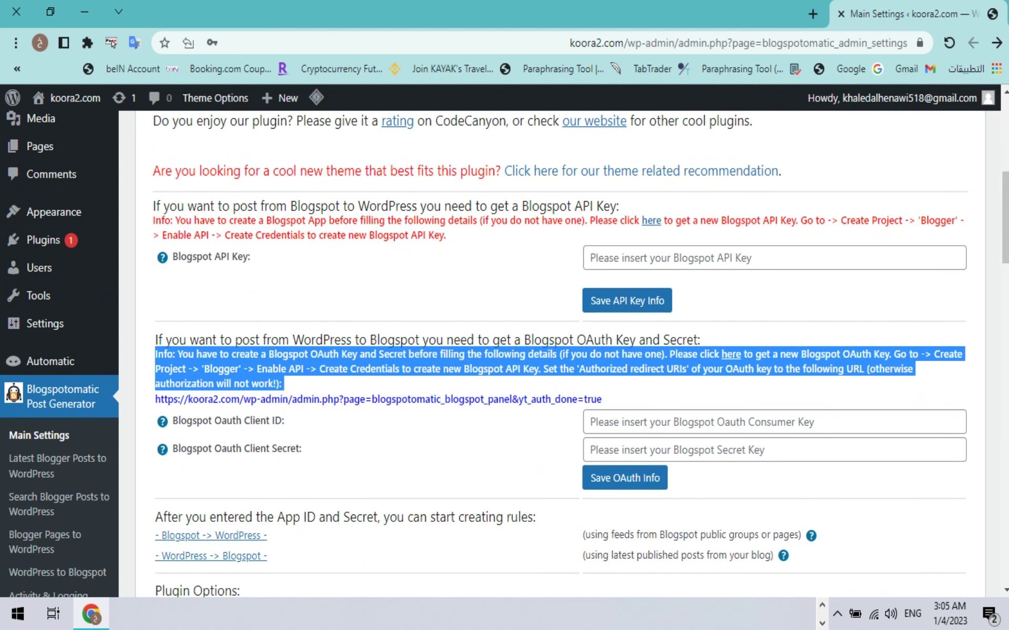
scroll(504, 355, down, 2)
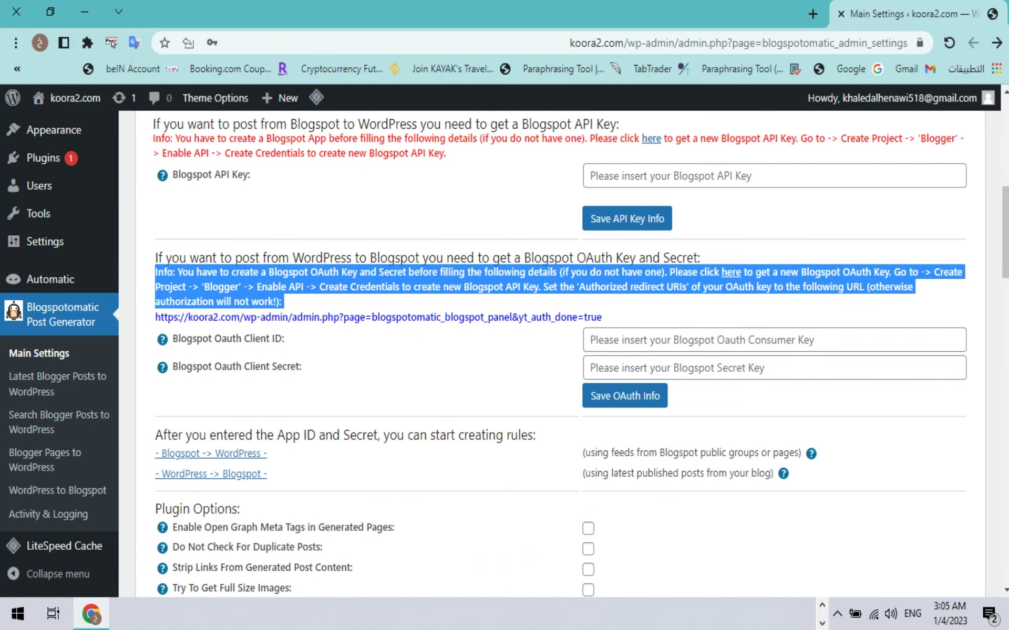
click(544, 272)
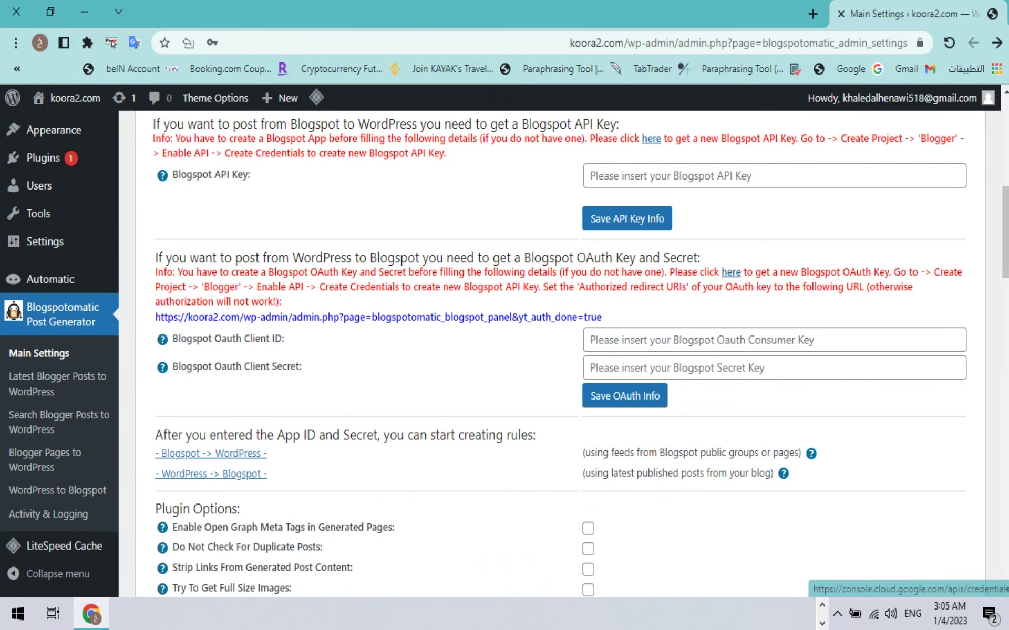
- Open the Google Cloud credentials page from the OAuth key instructions in a new tab, then return to the plugin's main settings
click(730, 272)
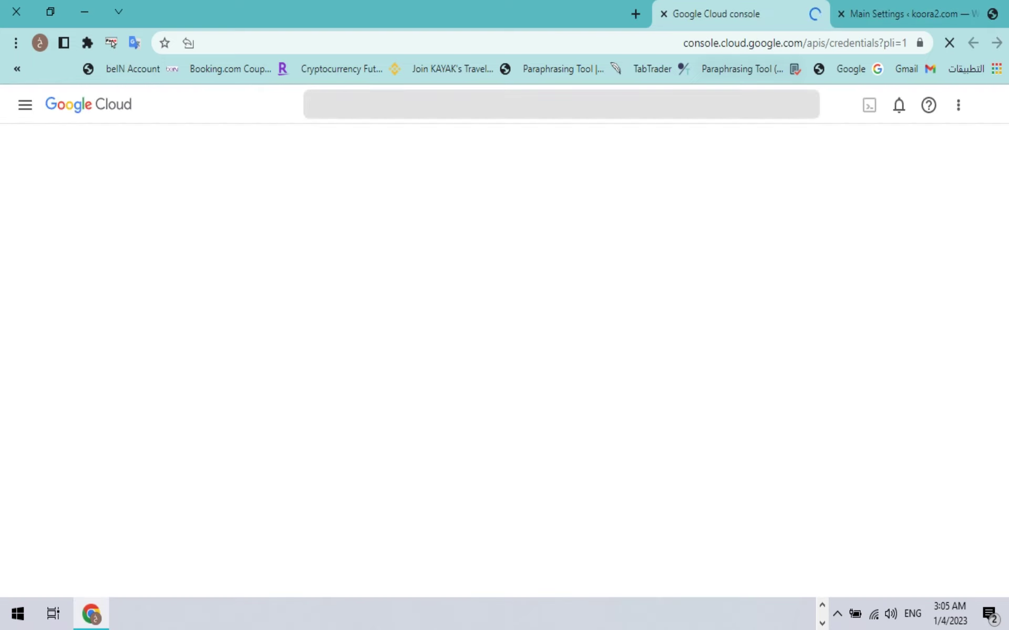
click(794, 42)
click(888, 14)
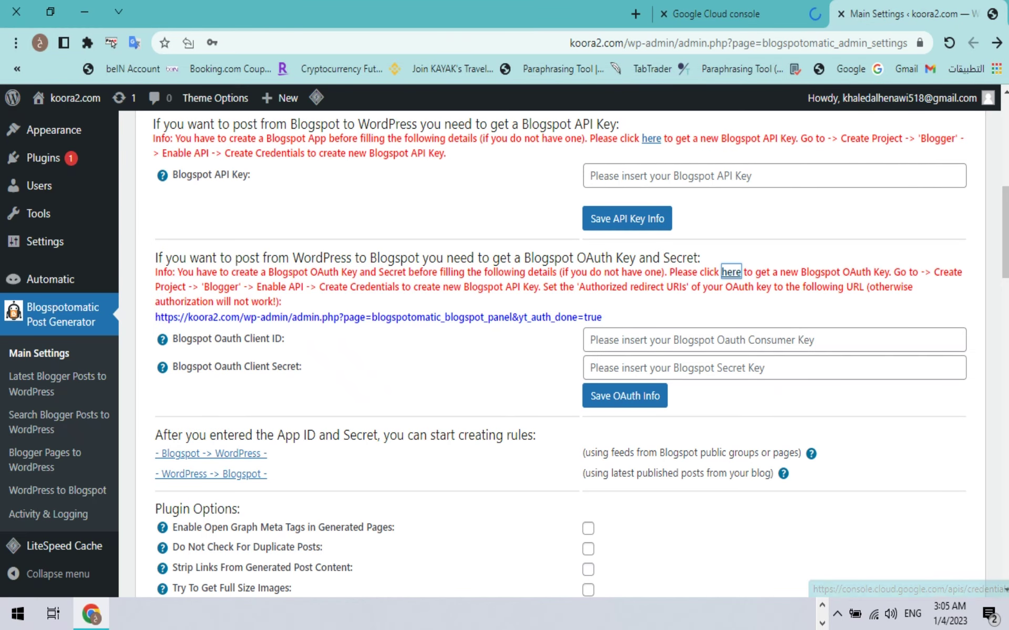
key(ctrl+Tab)
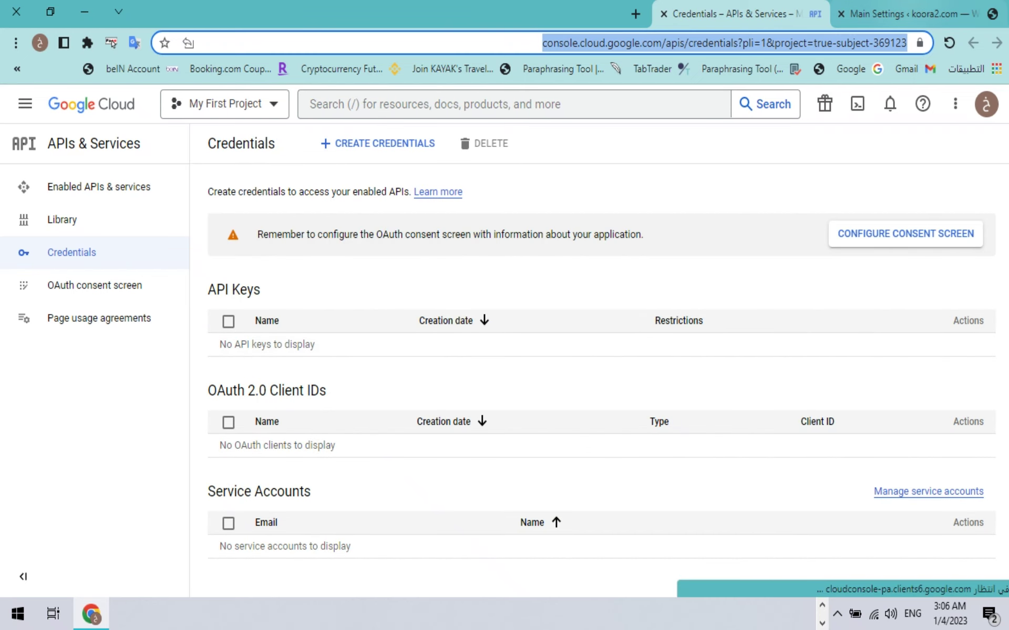
key(ctrl+Tab)
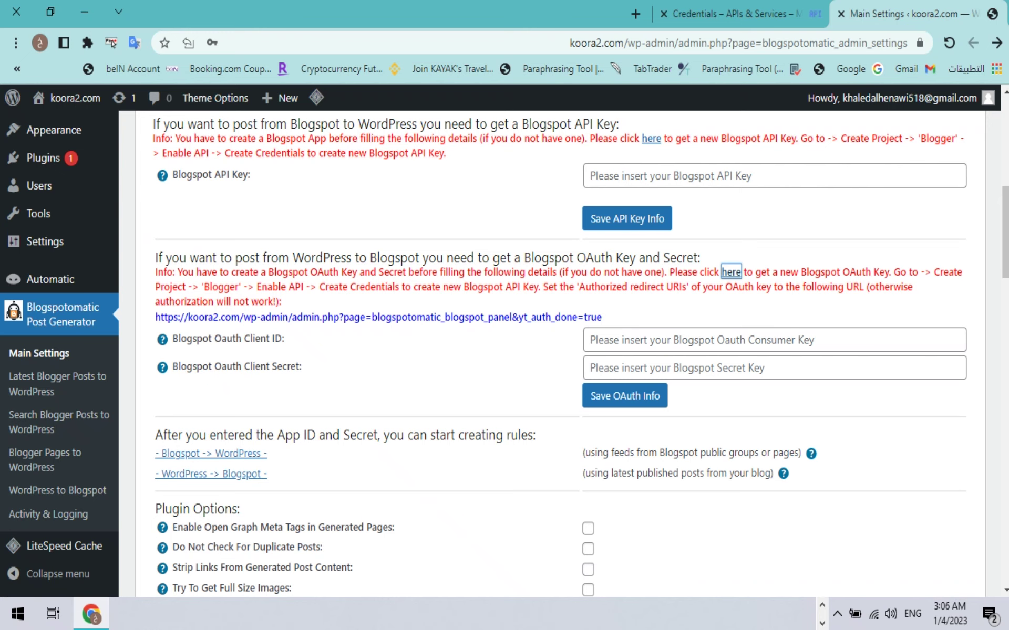
- Return to the Google Cloud credentials page and start creating an OAuth client ID
key(ctrl+shift+Tab)
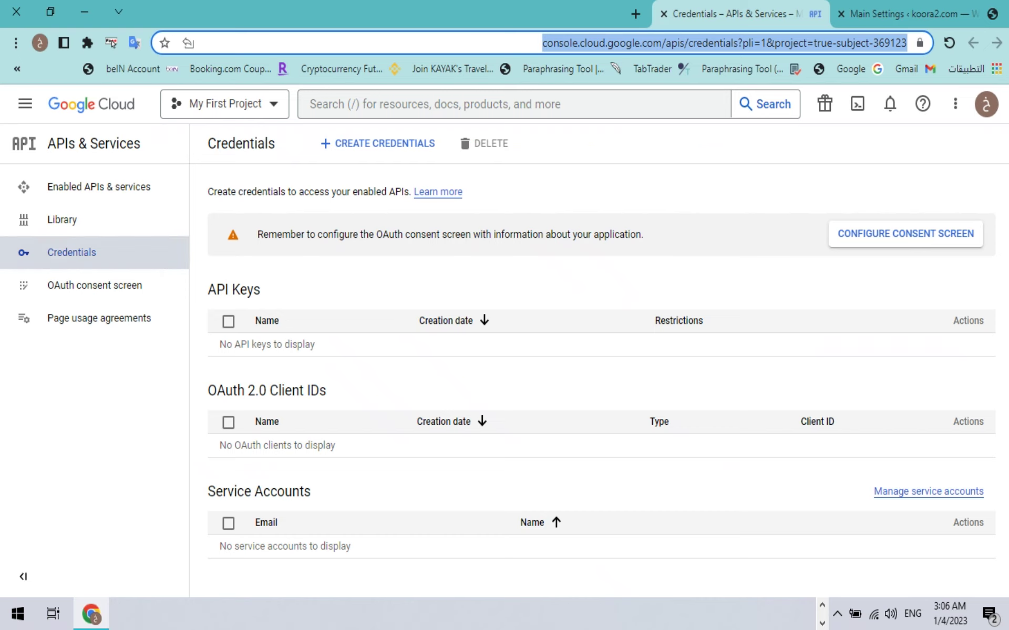
click(71, 252)
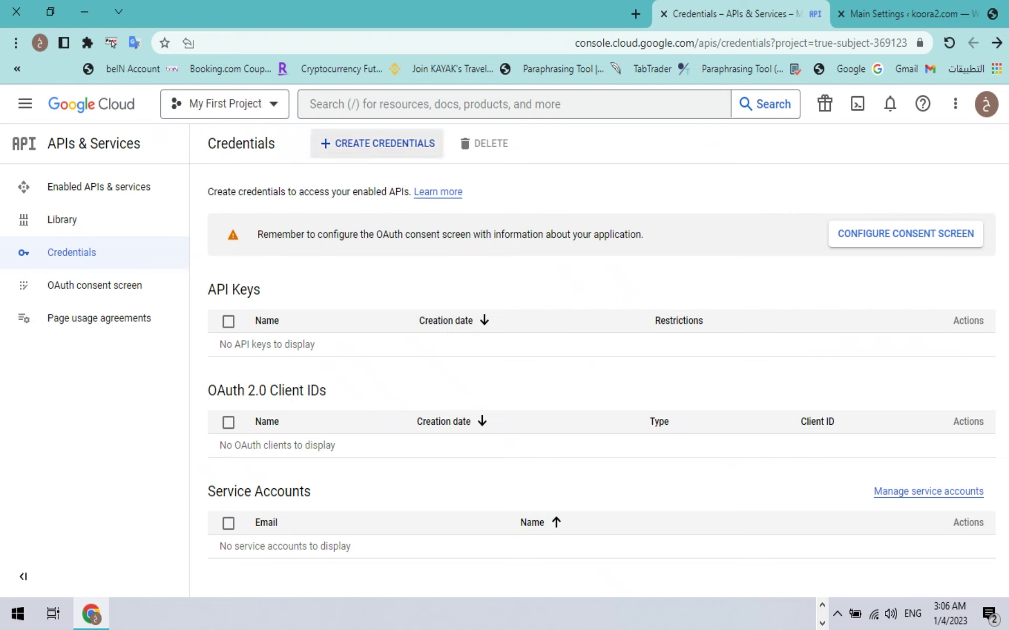
click(378, 143)
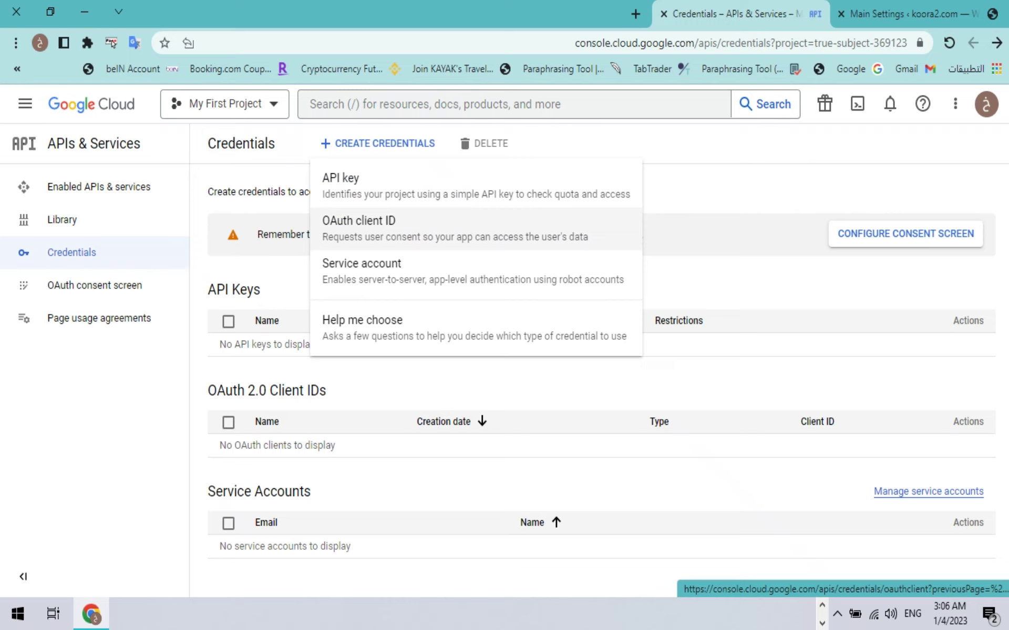
click(368, 227)
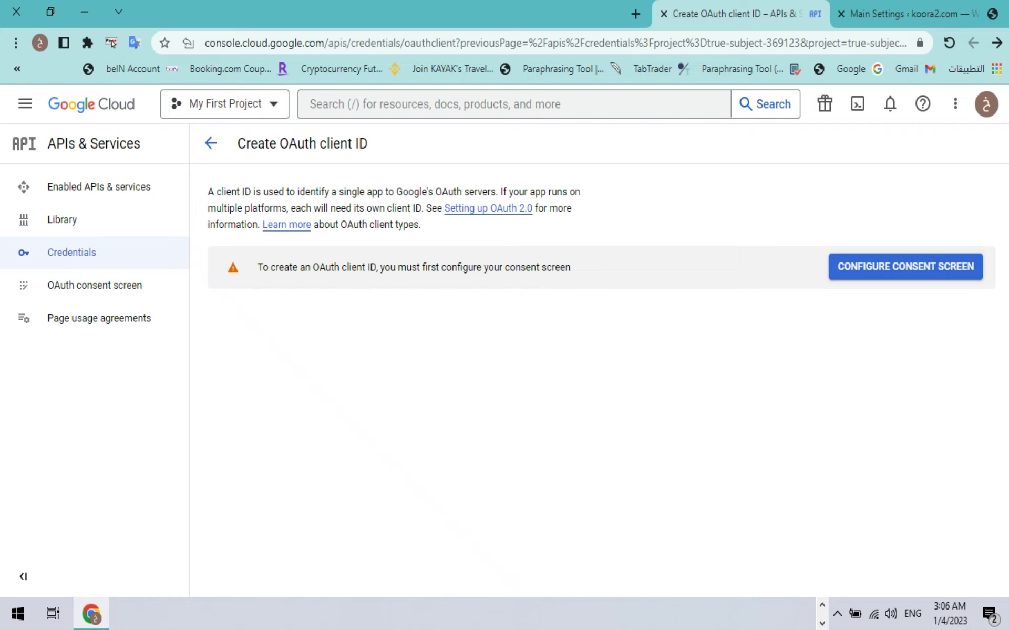
- Begin configuring the OAuth consent screen, choosing External as the user type and creating the app registration
click(905, 267)
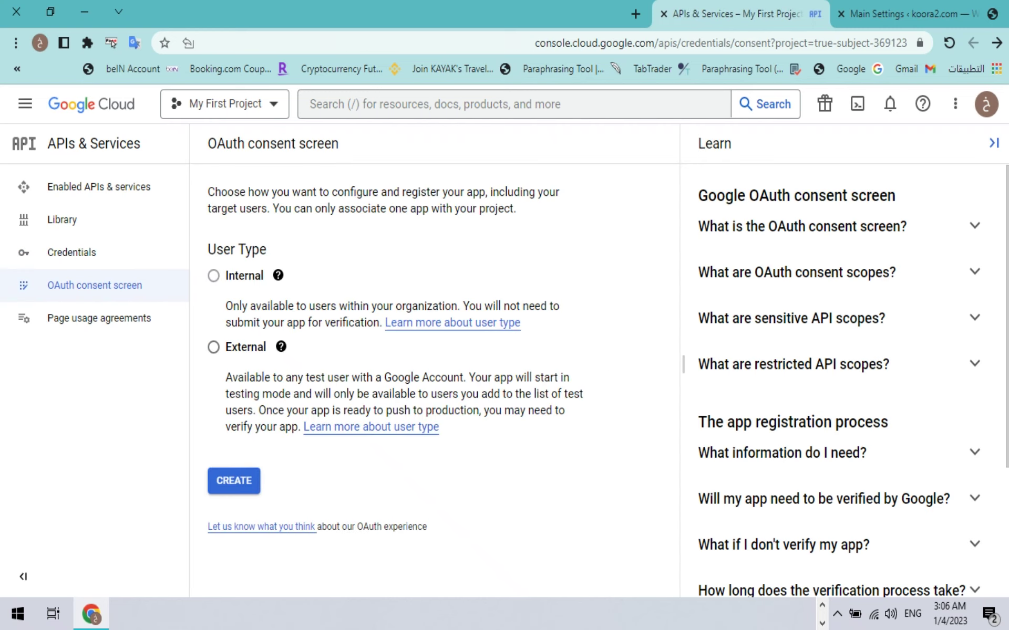
click(213, 347)
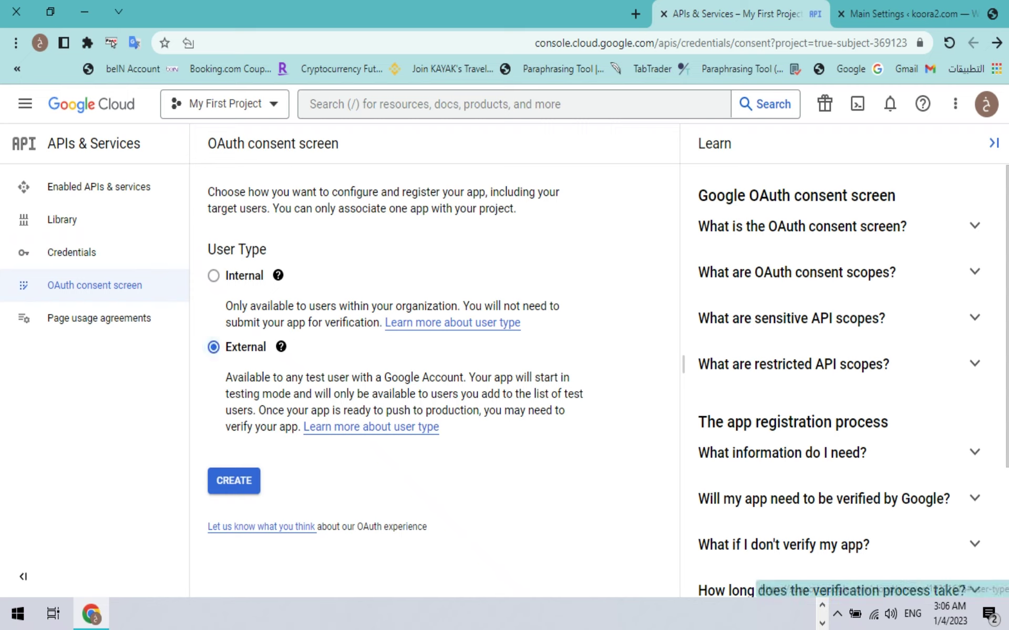
click(234, 480)
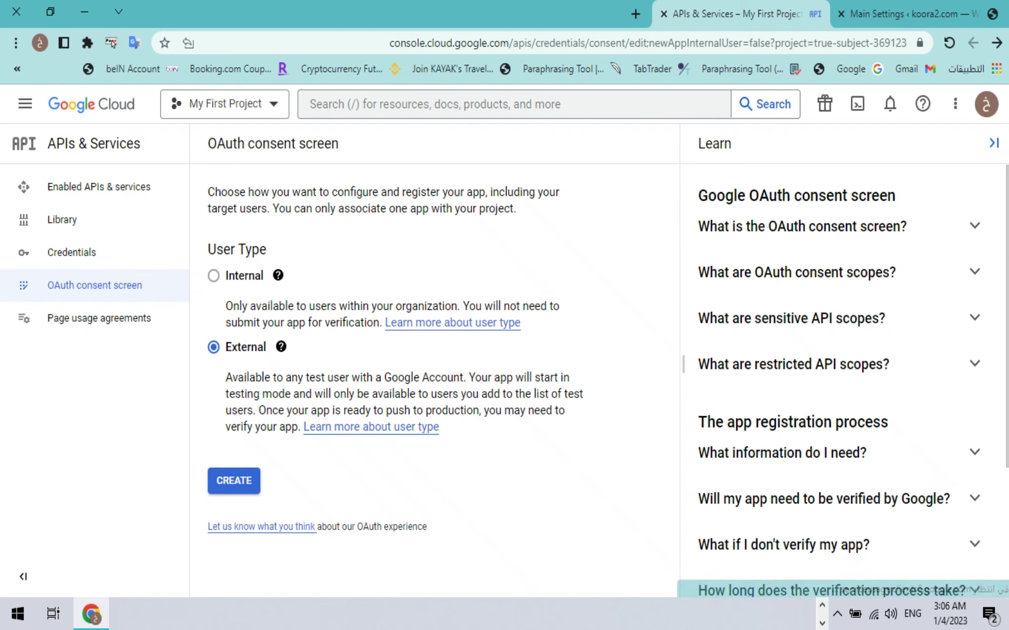
- Set the app name to koora2, copied from the WordPress site's address, and select the account's email as the user support email
scroll(397, 380, down, 2)
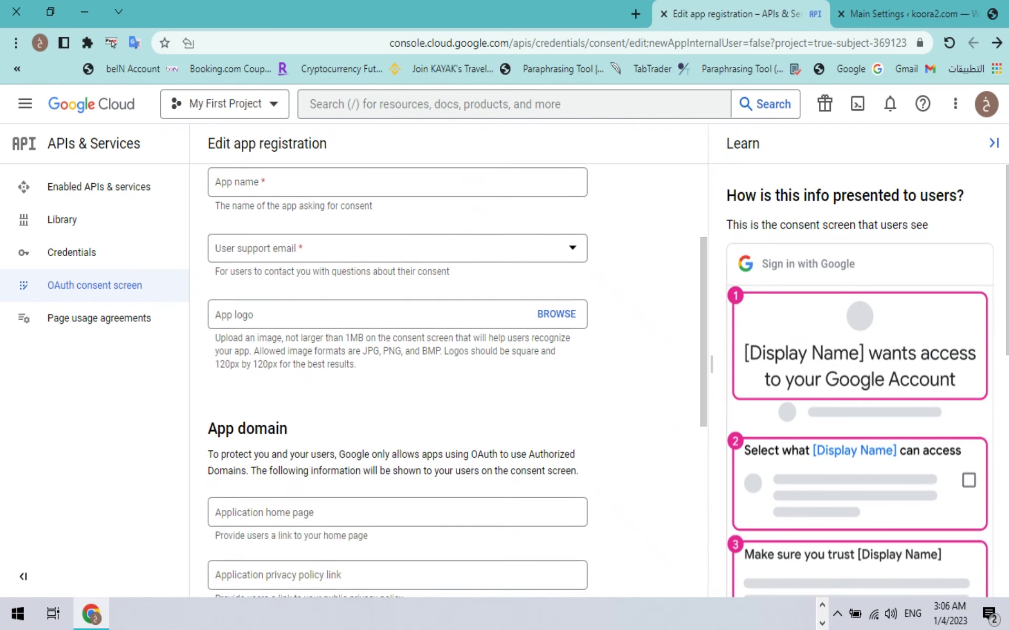
scroll(397, 381, up, 1)
click(398, 260)
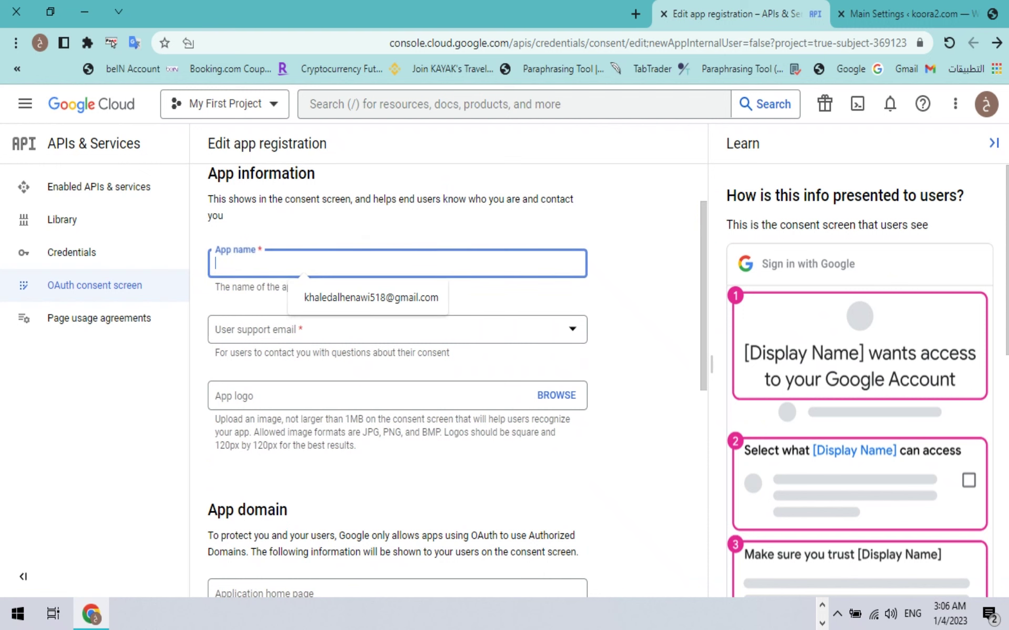
key(ctrl+Tab)
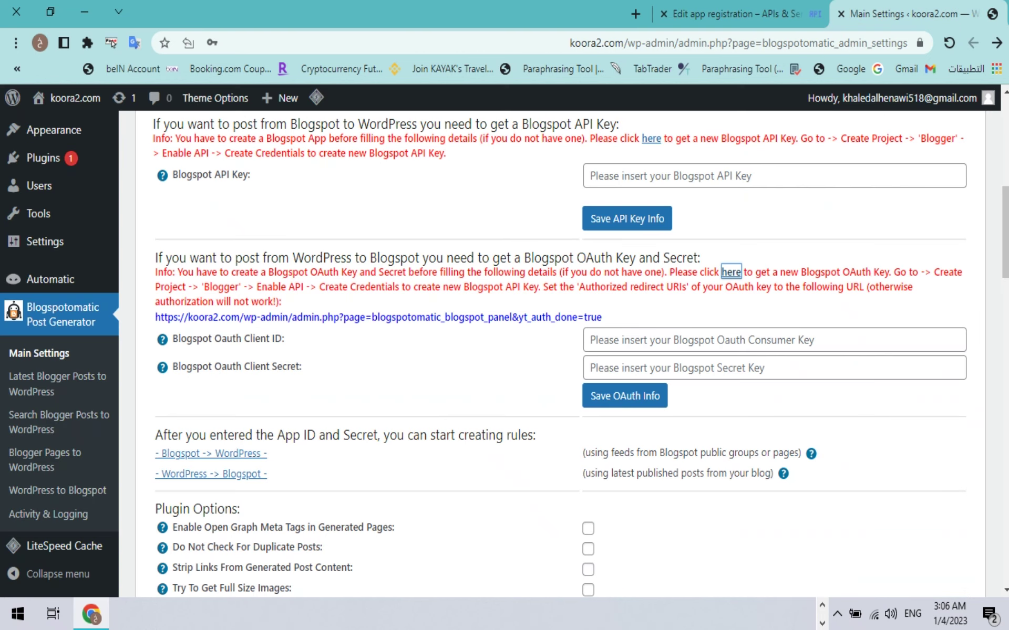
double_click(586, 42)
right_click(586, 41)
click(546, 153)
click(740, 14)
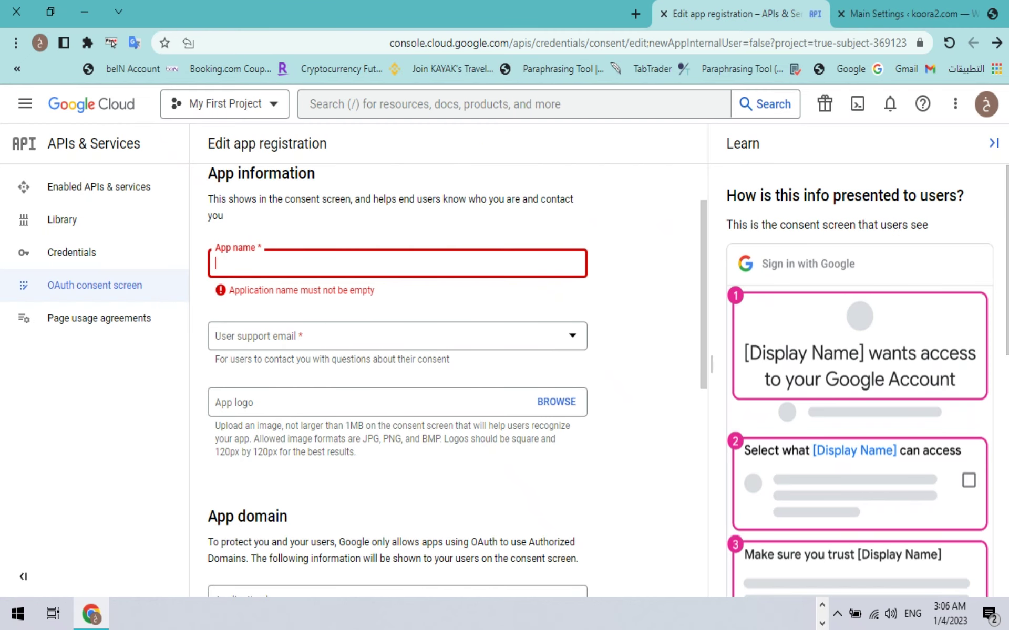
click(247, 263)
right_click(247, 262)
click(211, 389)
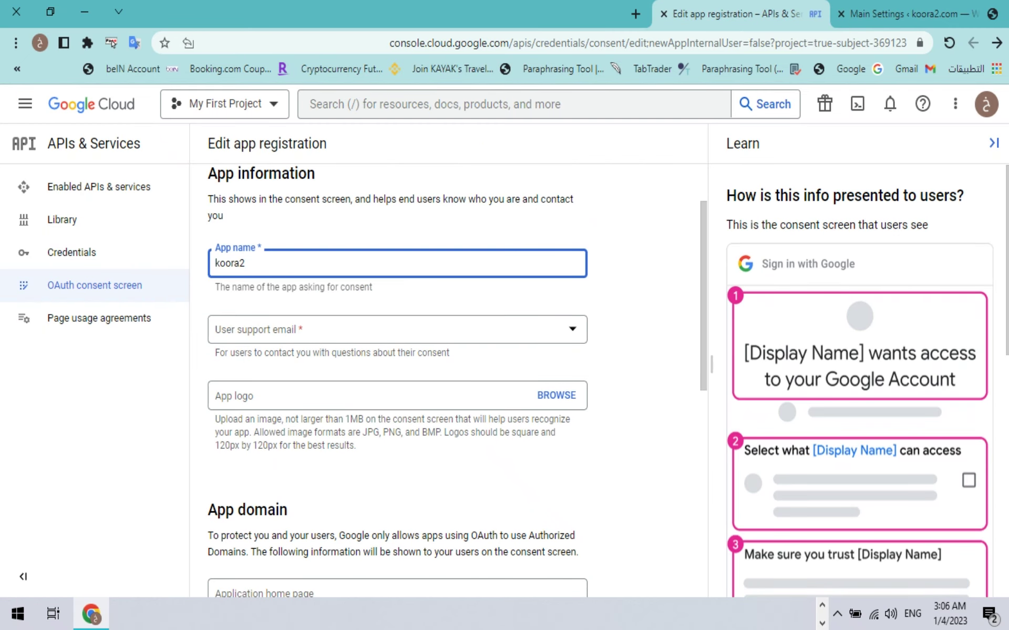
click(396, 329)
click(295, 340)
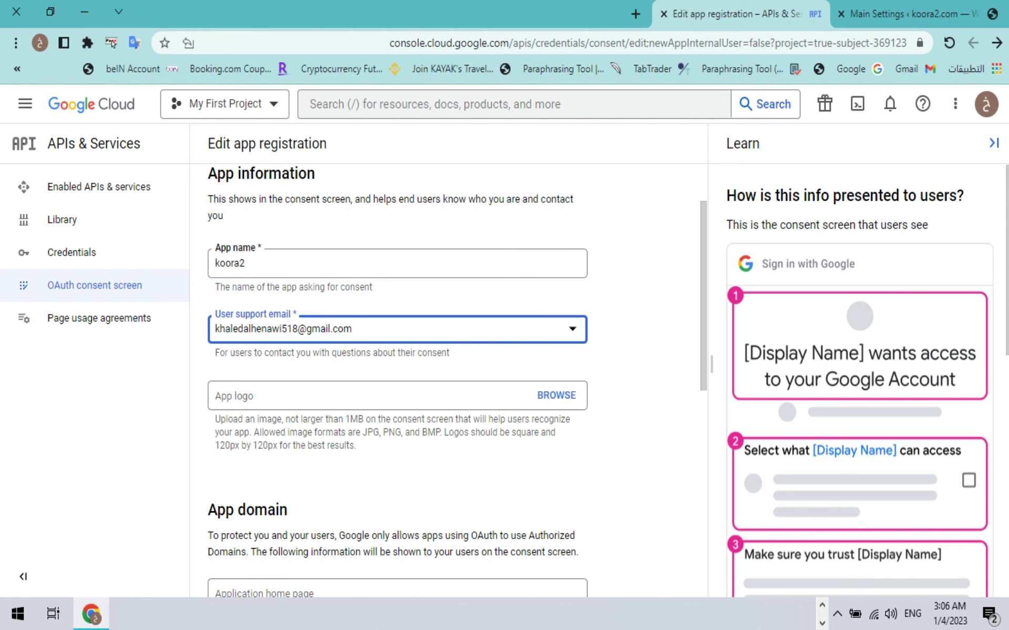
- Open the koora2.com site in a new tab to view its header, then close it and return to the app registration
key(ctrl+Tab)
mouse_move(74, 98)
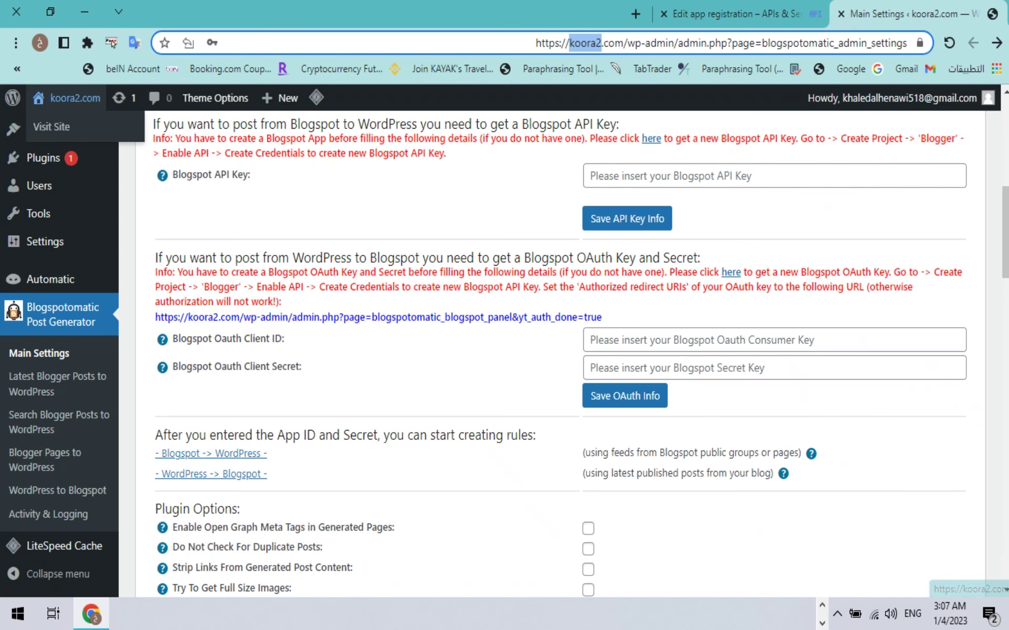
right_click(51, 126)
click(89, 138)
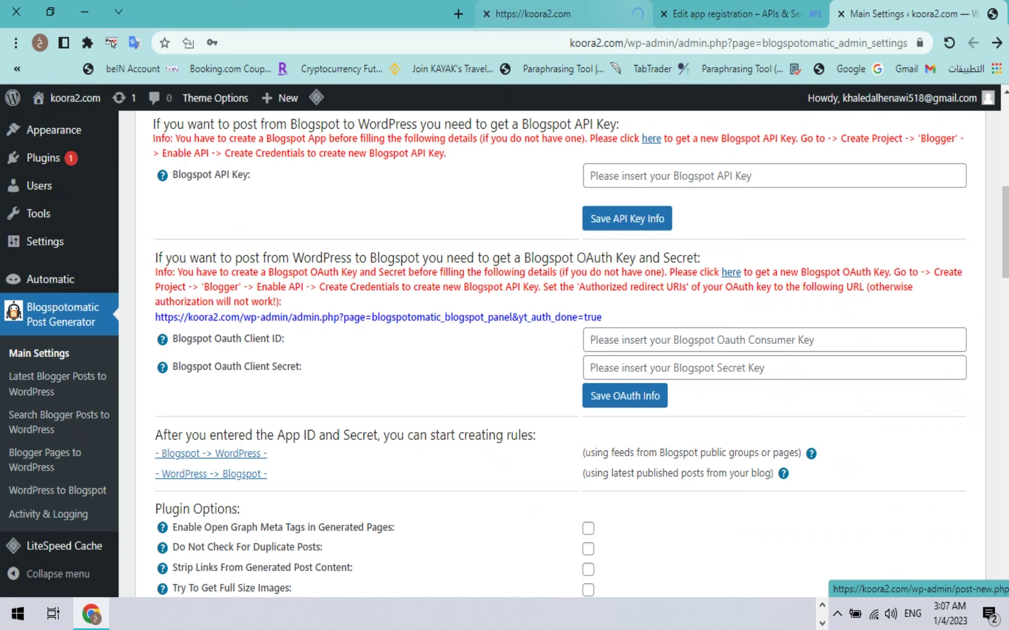
click(567, 13)
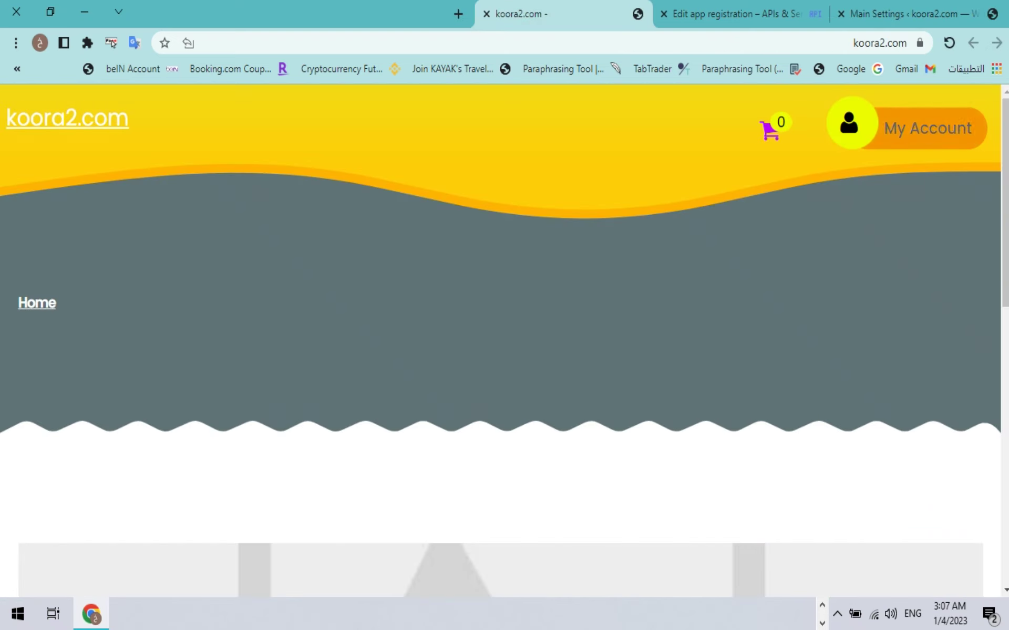
right_click(937, 127)
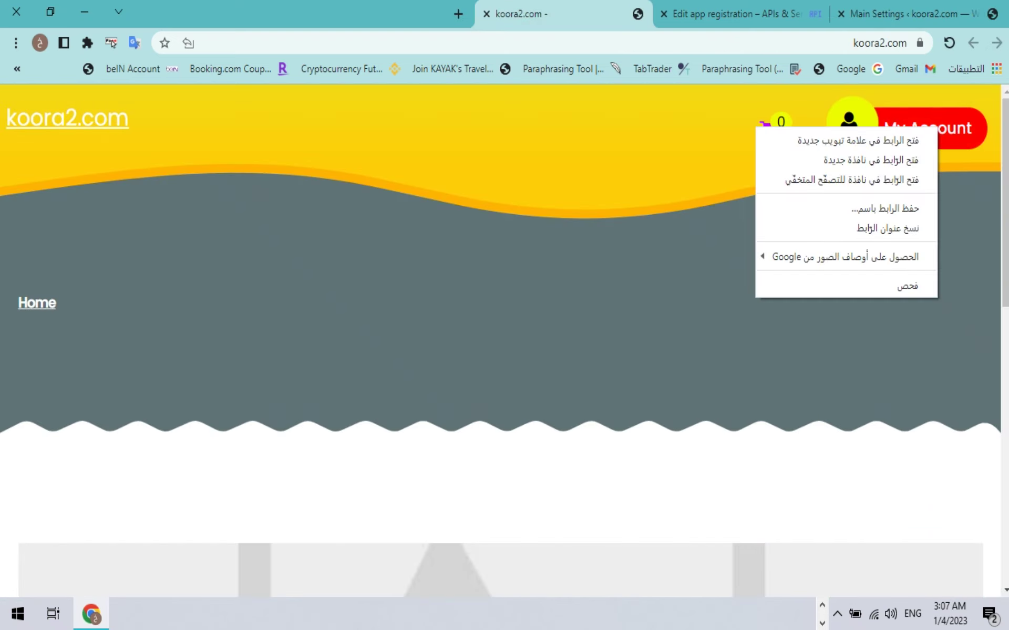
click(486, 14)
key(ctrl+Tab)
key(ctrl+Tab)
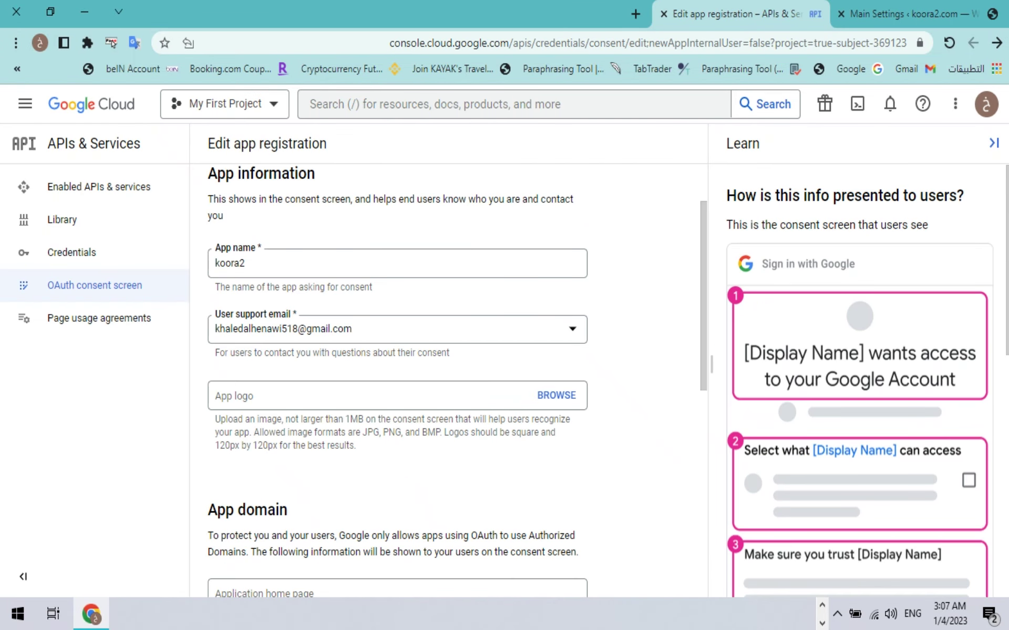
- Upload the image "logo-6 (1)" from the Desktop folder as the app logo
scroll(457, 382, down, 5)
scroll(457, 382, up, 2)
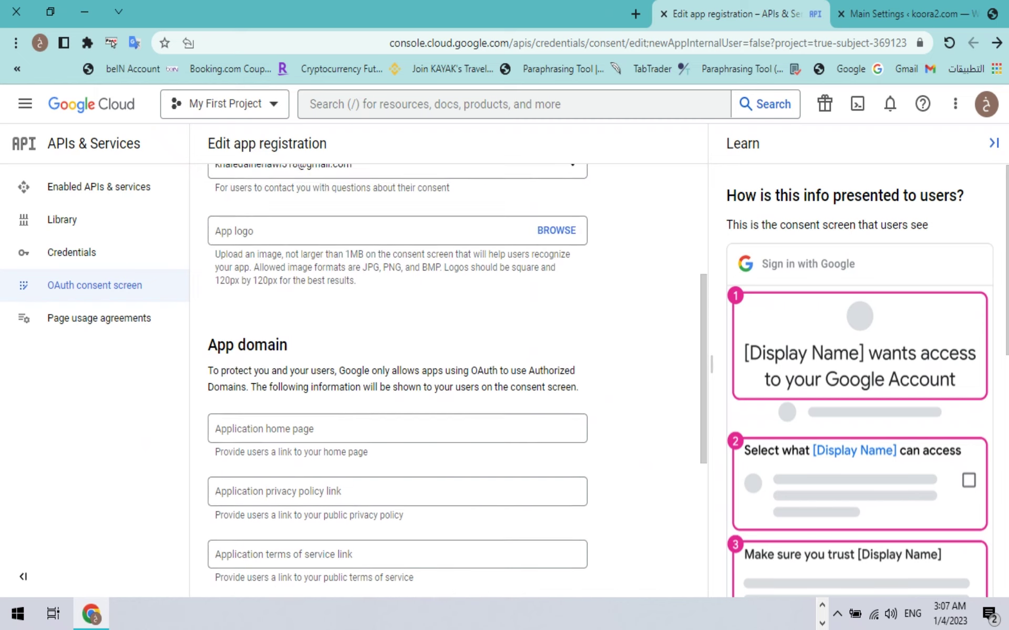
click(555, 231)
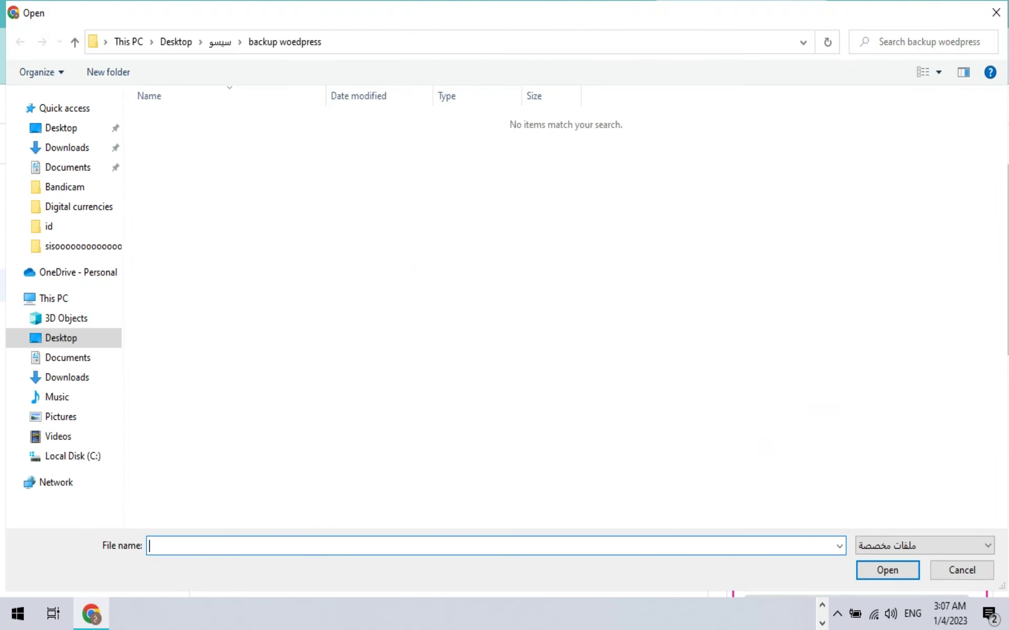
click(67, 147)
click(61, 128)
click(61, 127)
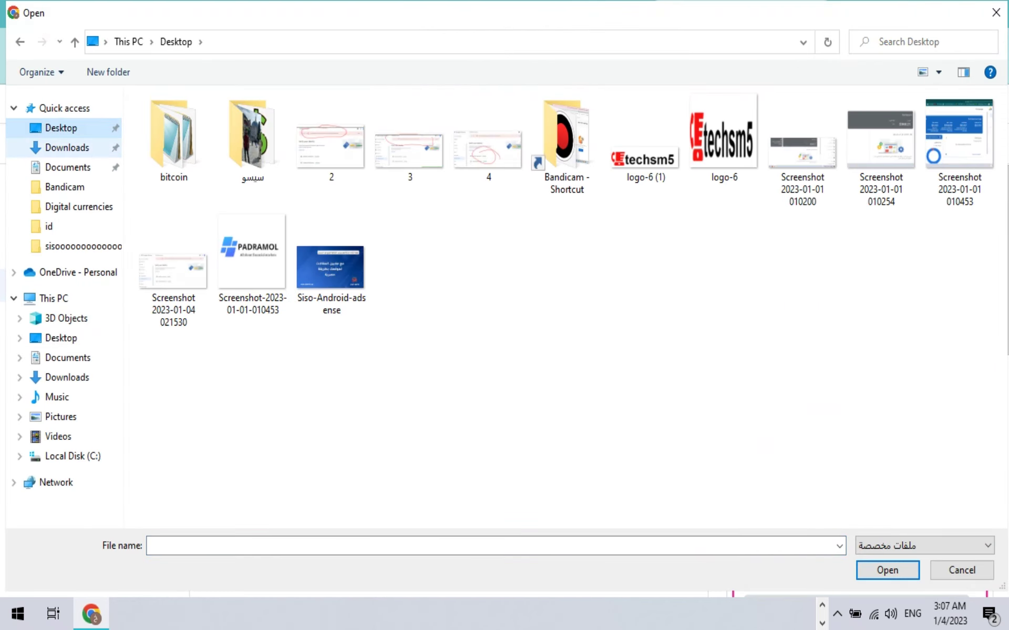
double_click(644, 153)
scroll(397, 368, down, 3)
click(397, 285)
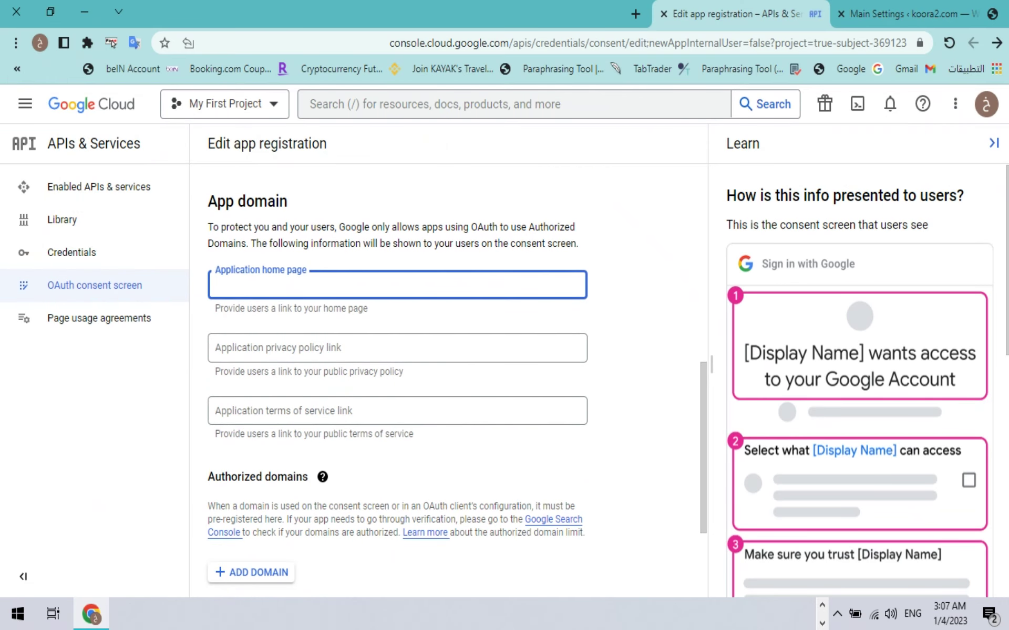
scroll(397, 368, down, 3)
click(397, 190)
scroll(398, 367, up, 3)
click(397, 293)
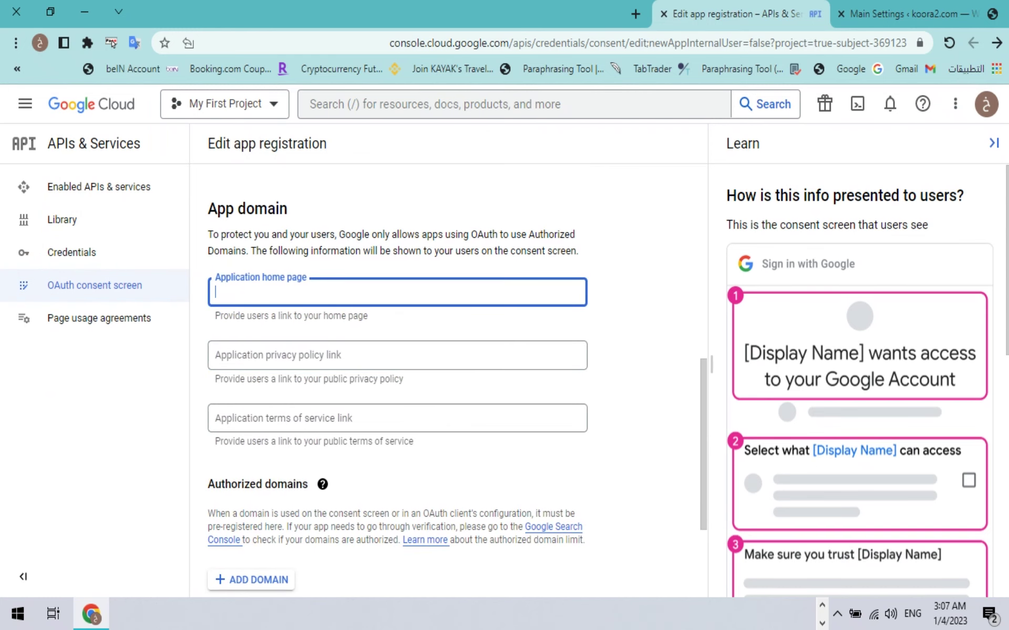
click(914, 15)
click(473, 43)
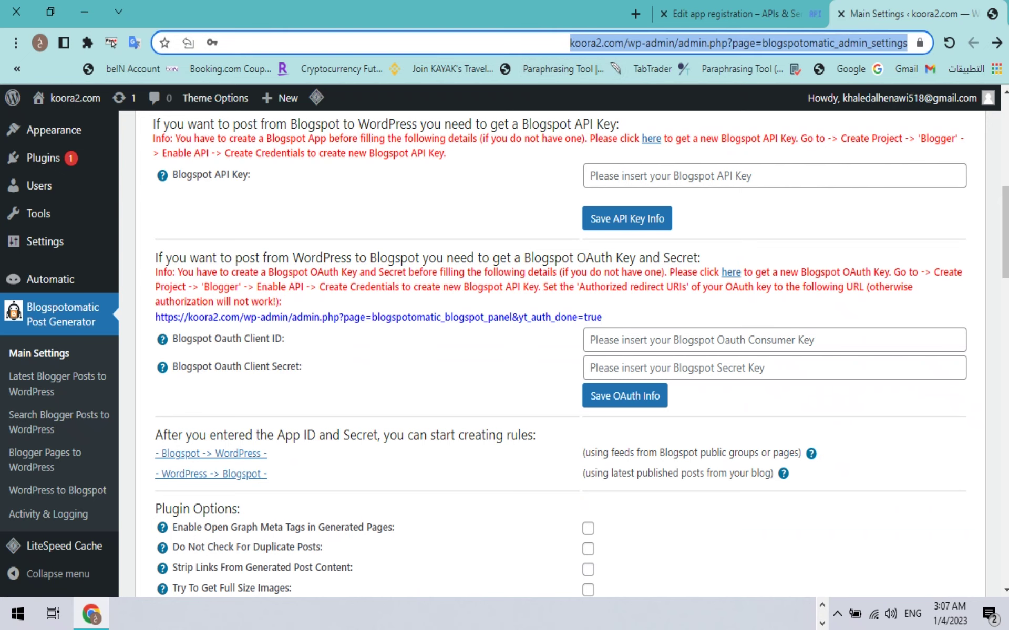
click(623, 43)
key(shift+Home)
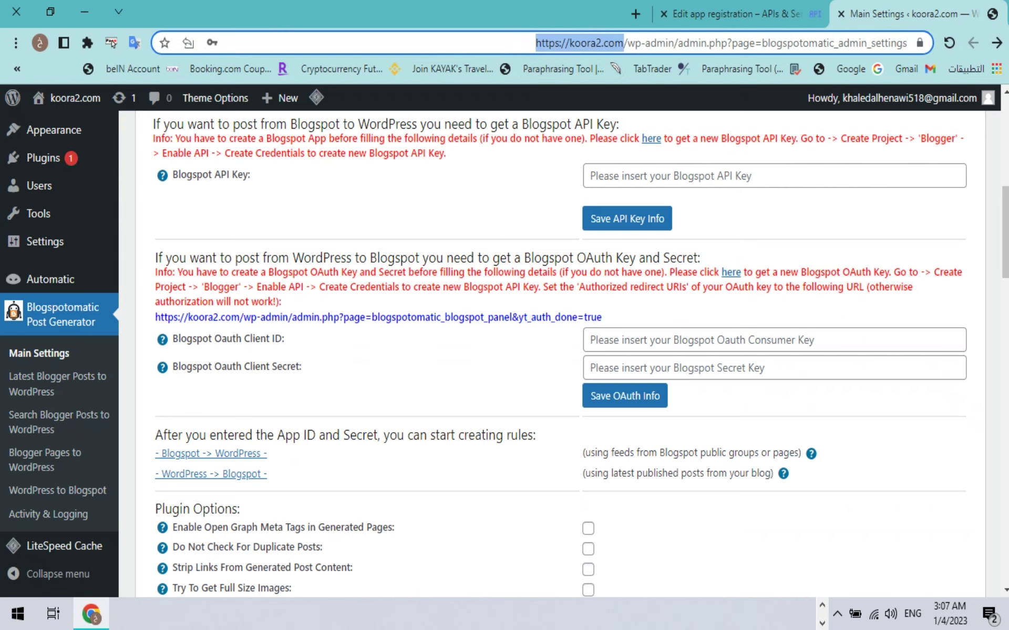
right_click(596, 42)
click(525, 153)
click(731, 14)
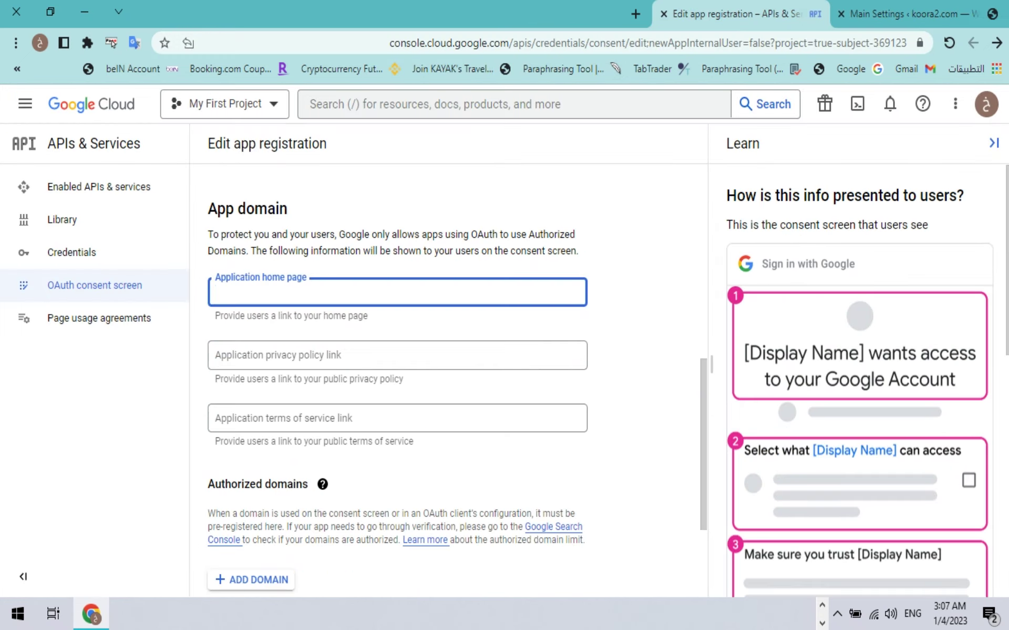
right_click(310, 290)
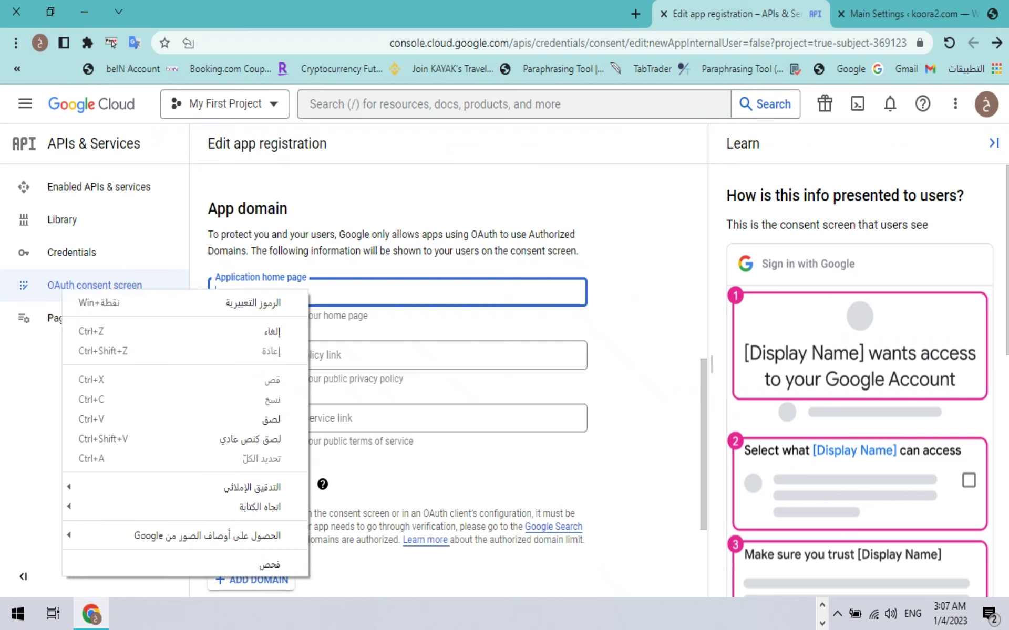
click(184, 419)
scroll(397, 368, down, 2)
click(215, 273)
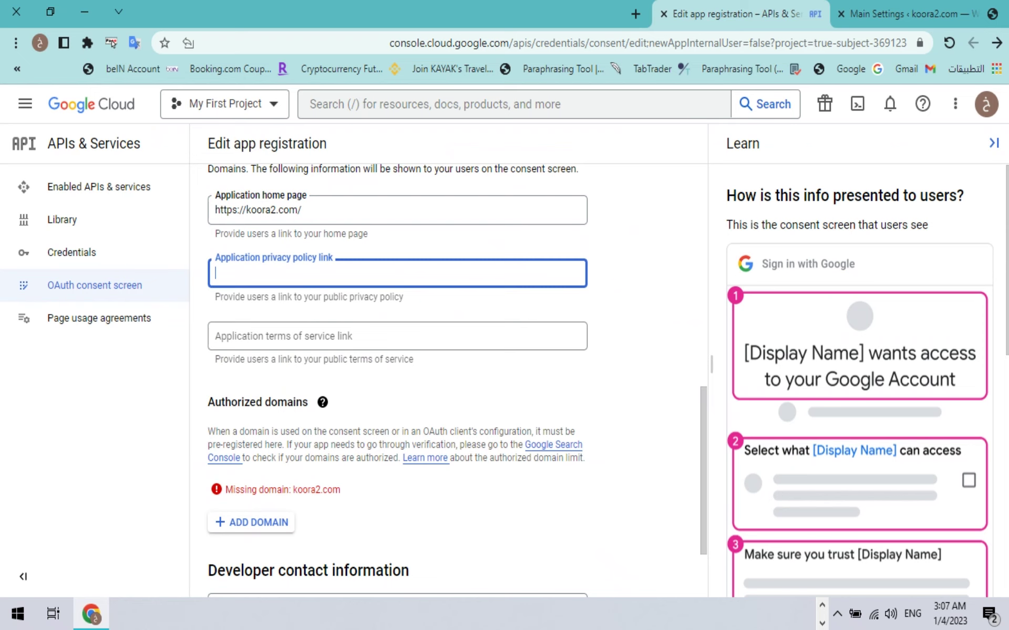
click(215, 336)
- Copy the account's email address from the Google account details in a new tab and enter it as the developer contact email
scroll(397, 368, down, 2)
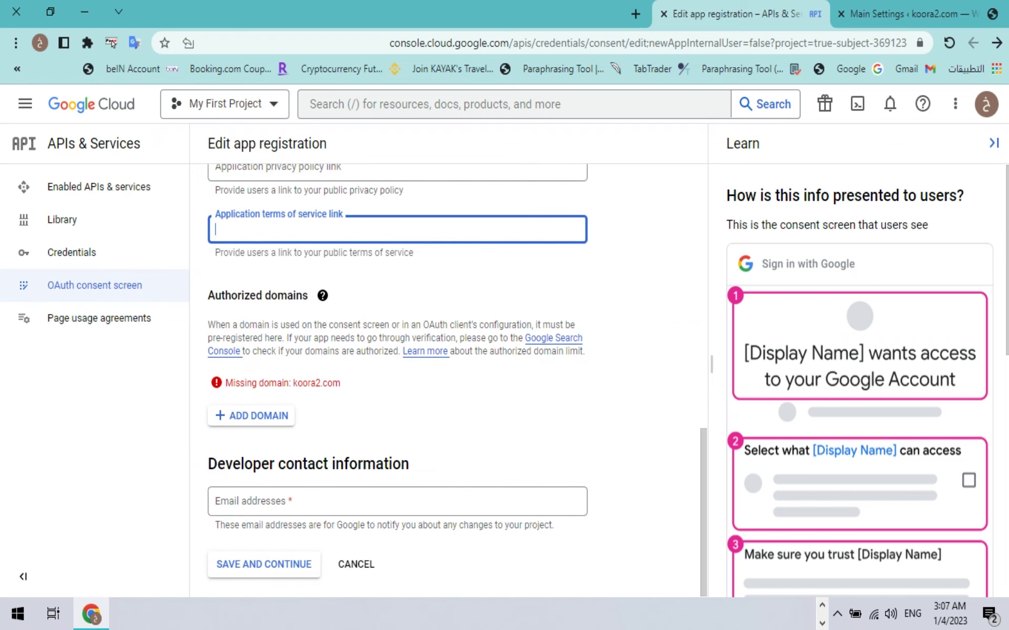
click(216, 502)
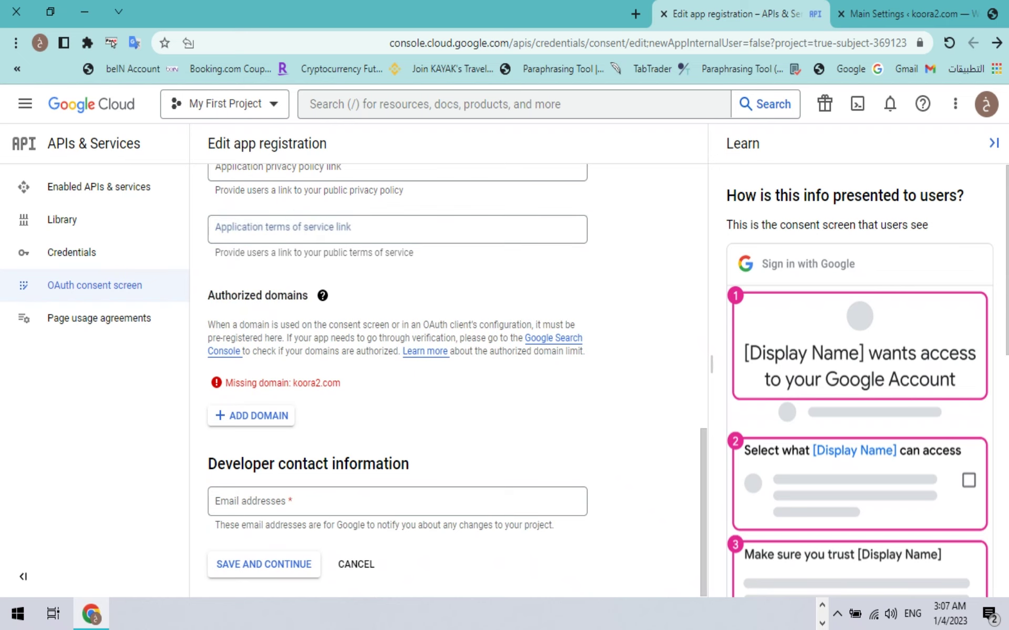
key(ctrl+t)
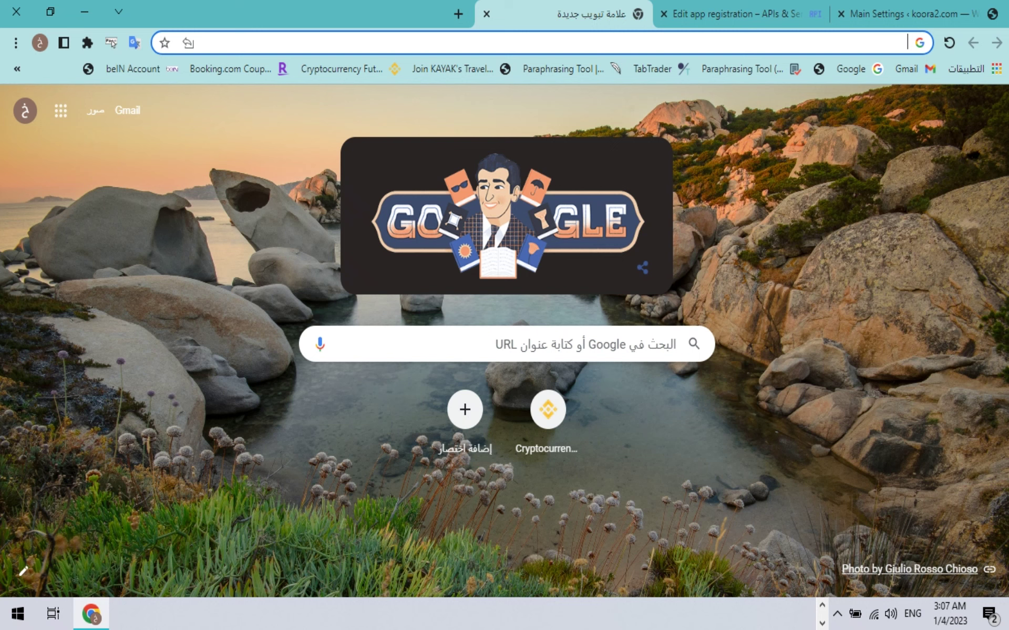
click(25, 111)
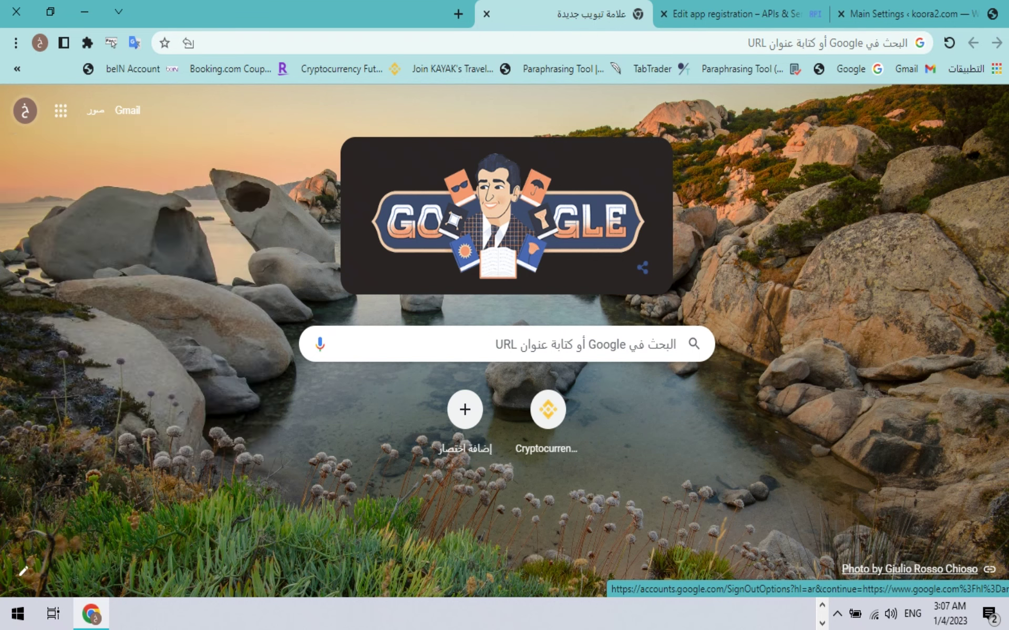
drag(67, 257, 218, 257)
right_click(197, 256)
click(197, 267)
click(740, 14)
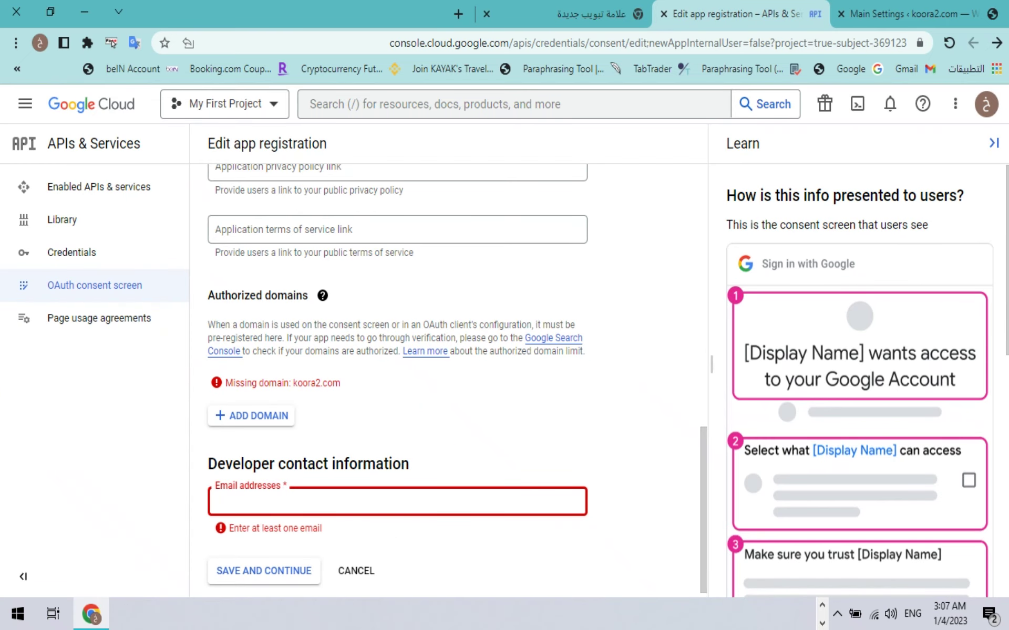
right_click(251, 500)
click(210, 337)
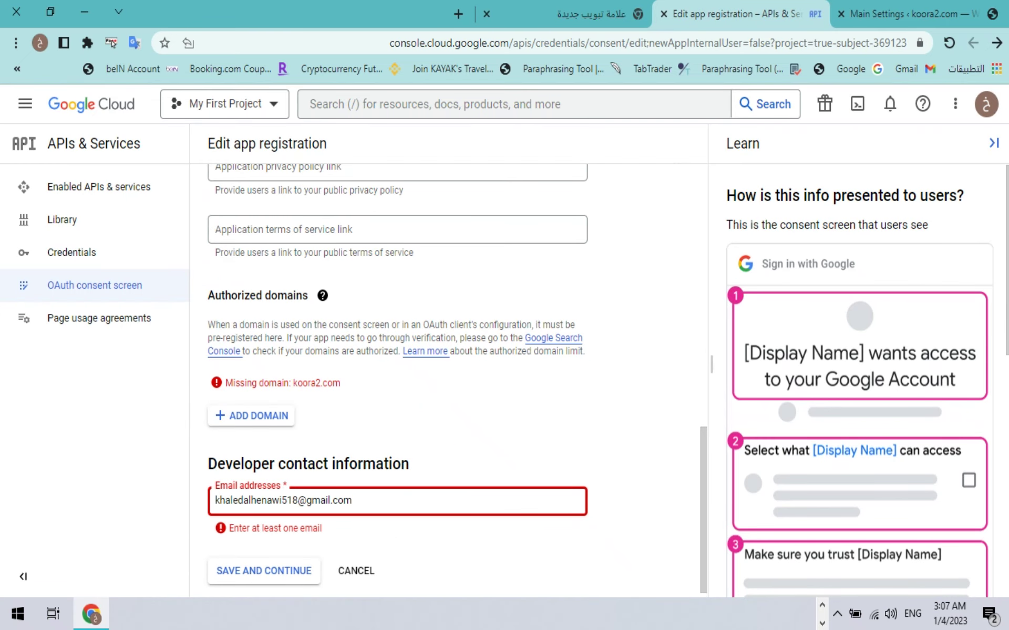
- Add koora2.com as an authorized domain, copying it from the missing domain notice
drag(293, 383, 341, 383)
right_click(337, 383)
click(315, 394)
click(247, 415)
right_click(285, 427)
click(157, 271)
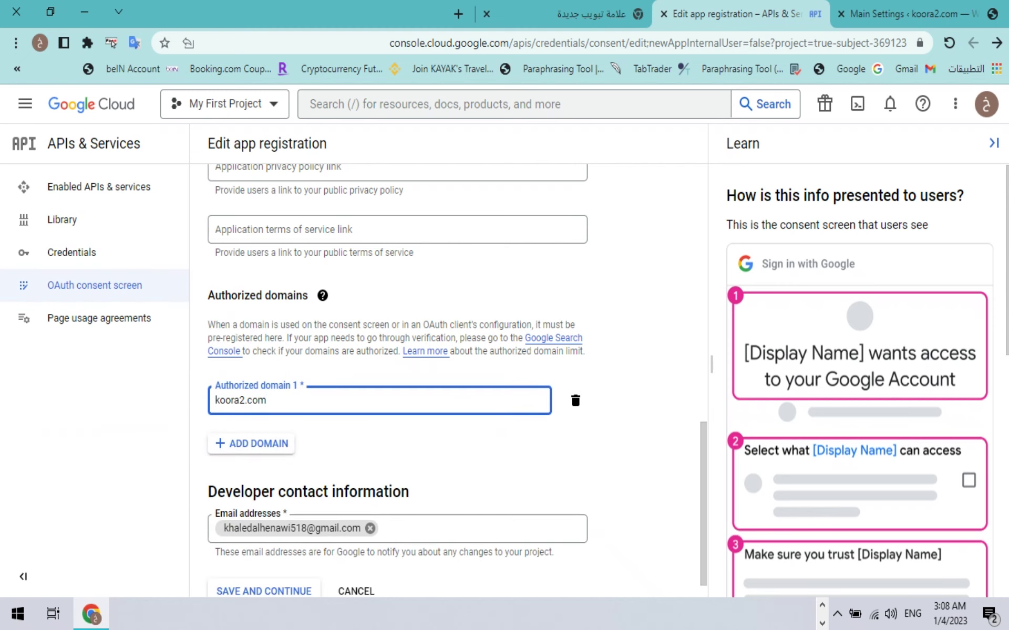
- Save the app information for the consent screen, leaving the privacy policy and terms of service links blank
scroll(449, 380, up, 1)
click(323, 378)
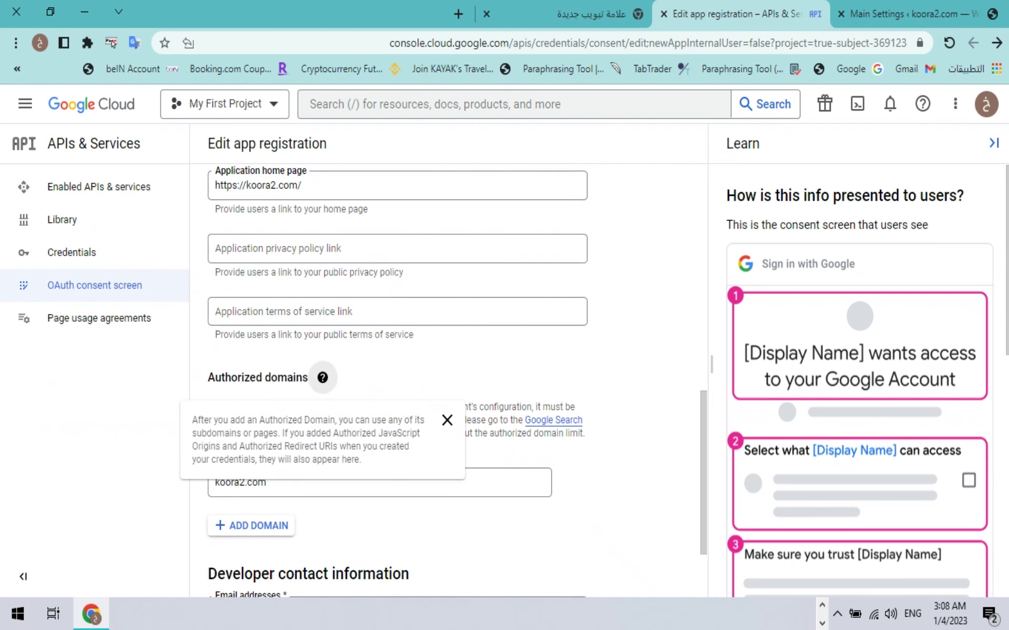
key(Escape)
click(397, 248)
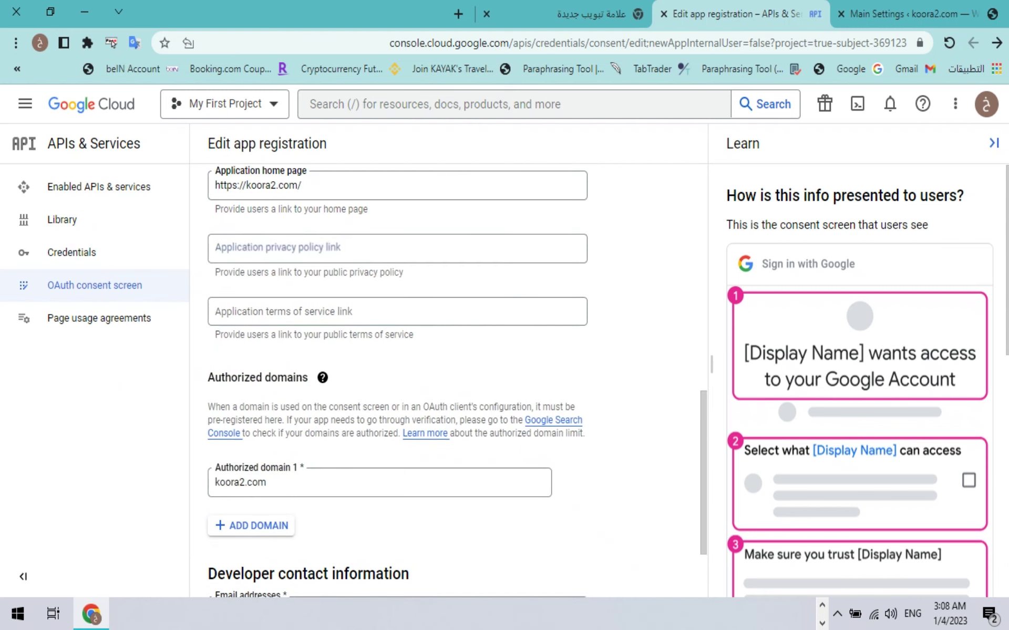
click(397, 311)
scroll(448, 380, down, 2)
click(264, 564)
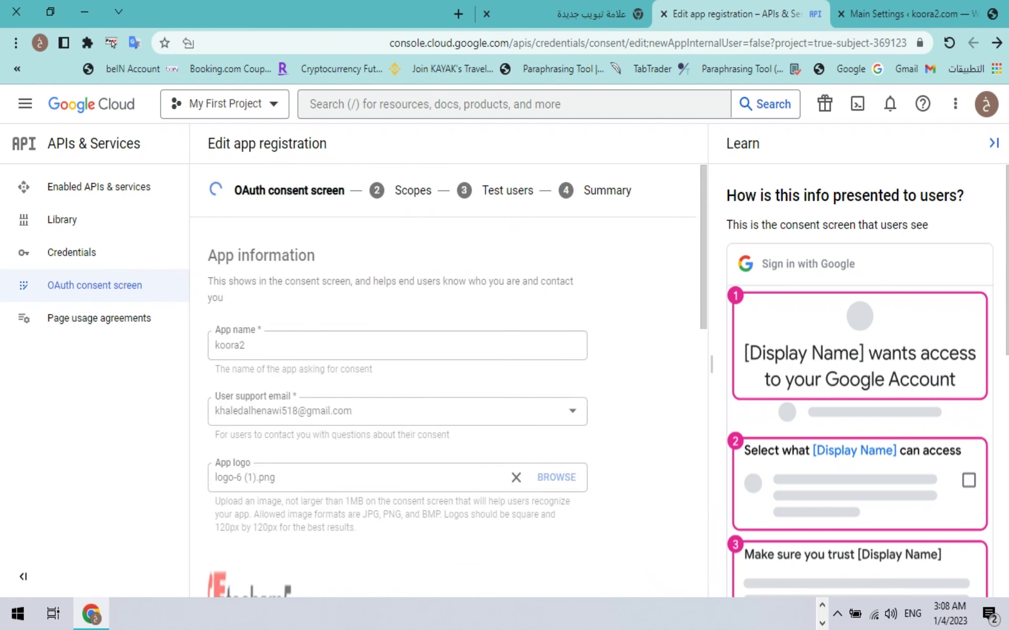
- Save the scopes and test users stages without adding any entries and return to the consent screen dashboard
scroll(583, 378, down, 1)
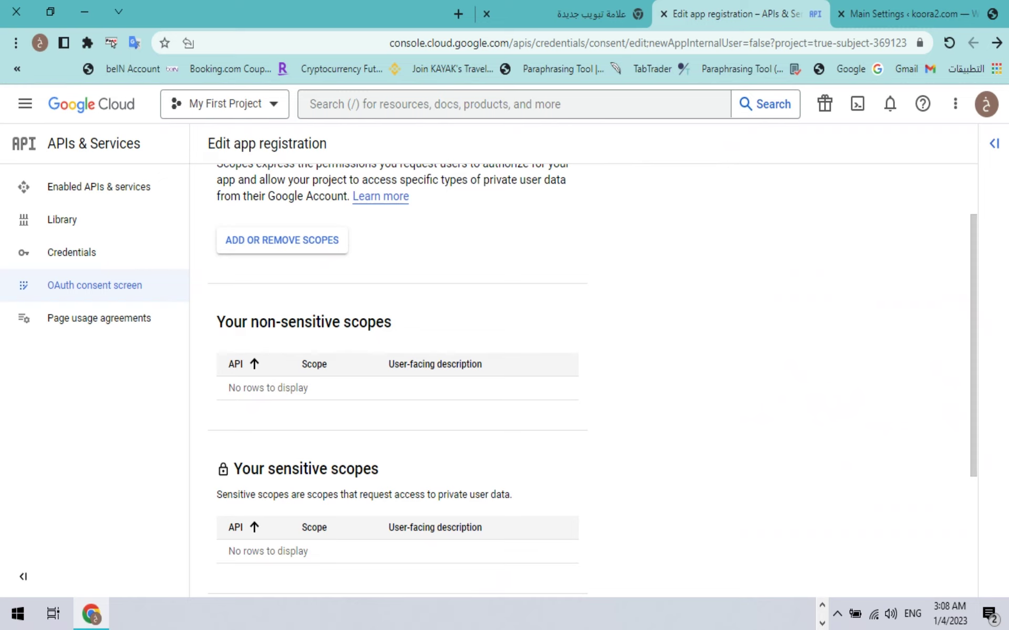
scroll(593, 379, up, 2)
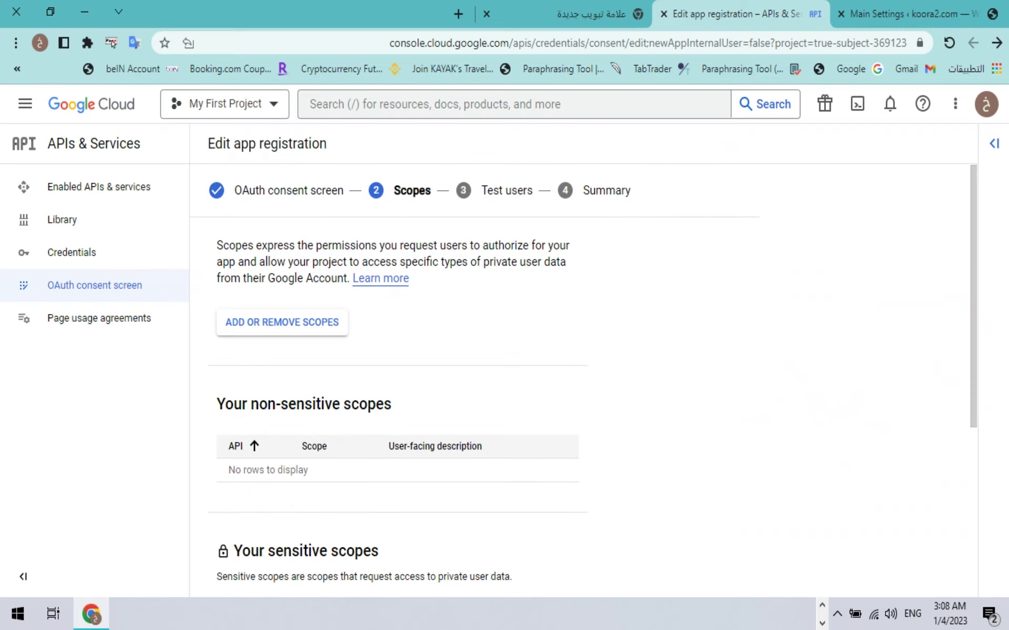
scroll(593, 378, down, 5)
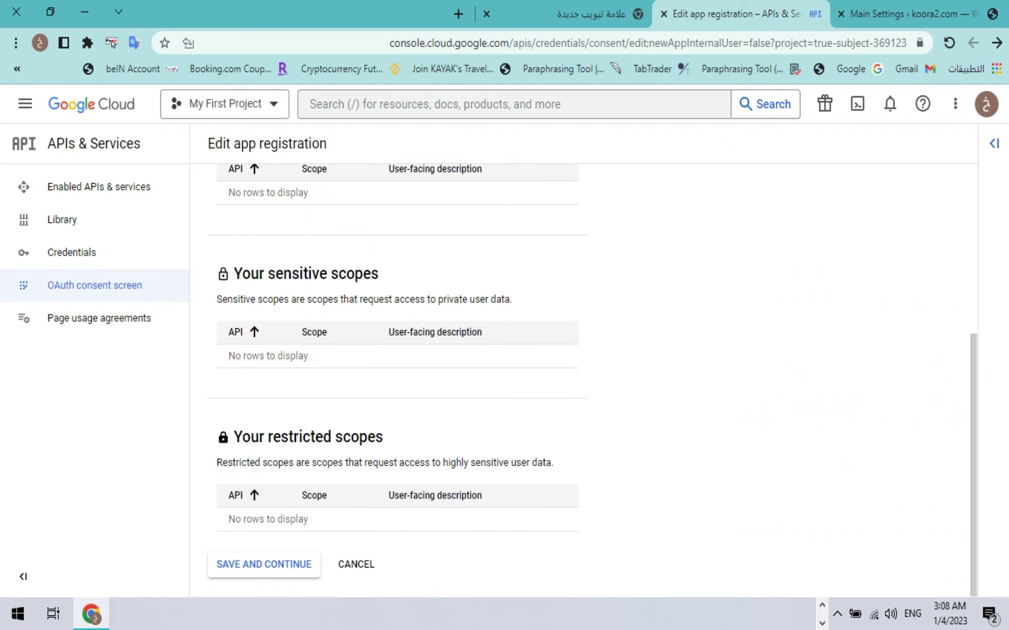
click(264, 564)
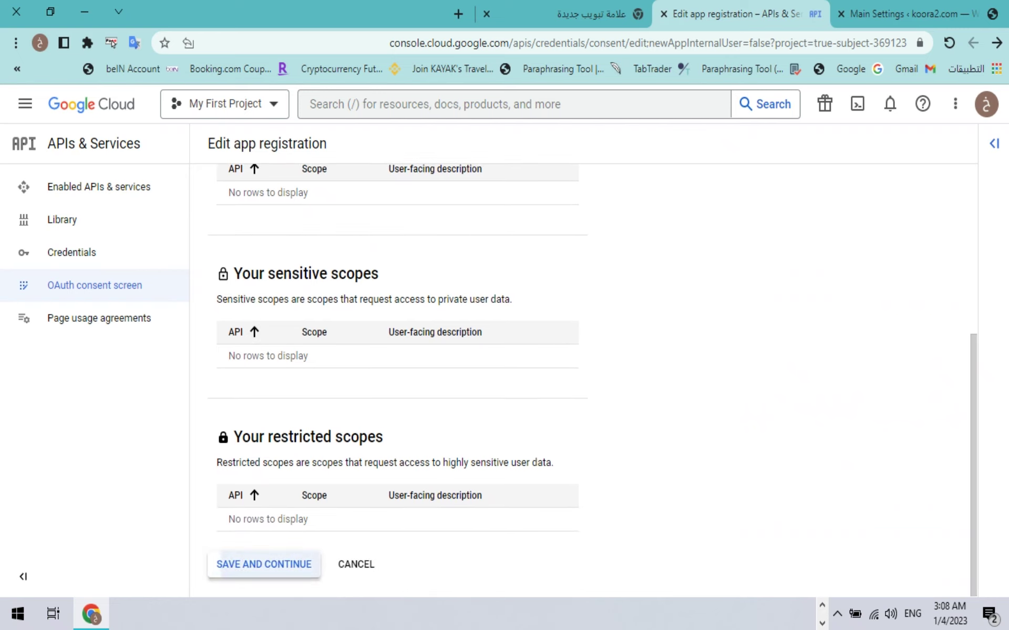
click(268, 512)
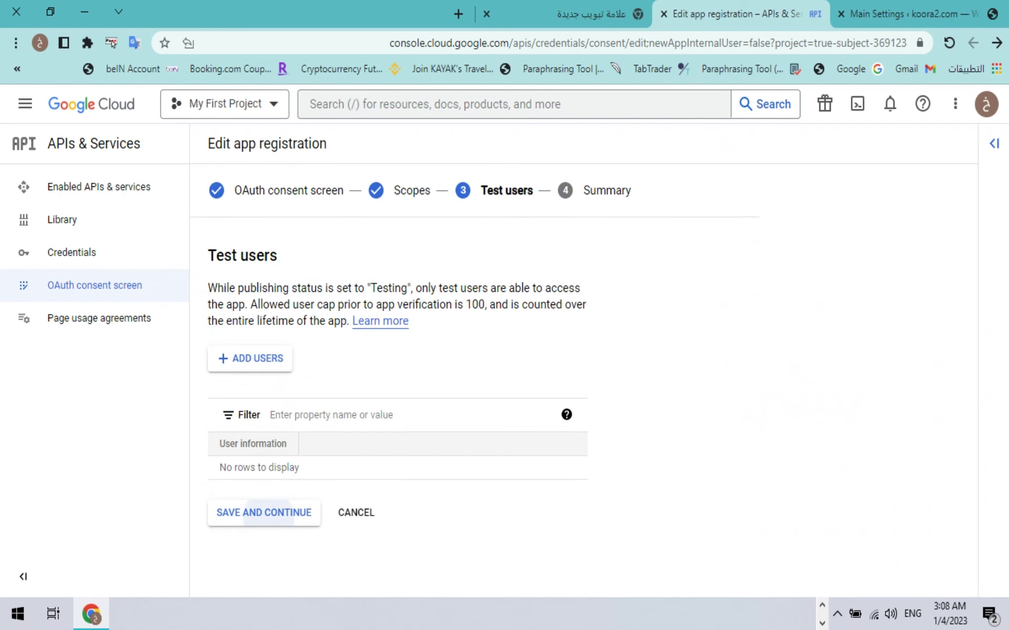
scroll(583, 380, down, 2)
scroll(583, 379, down, 10)
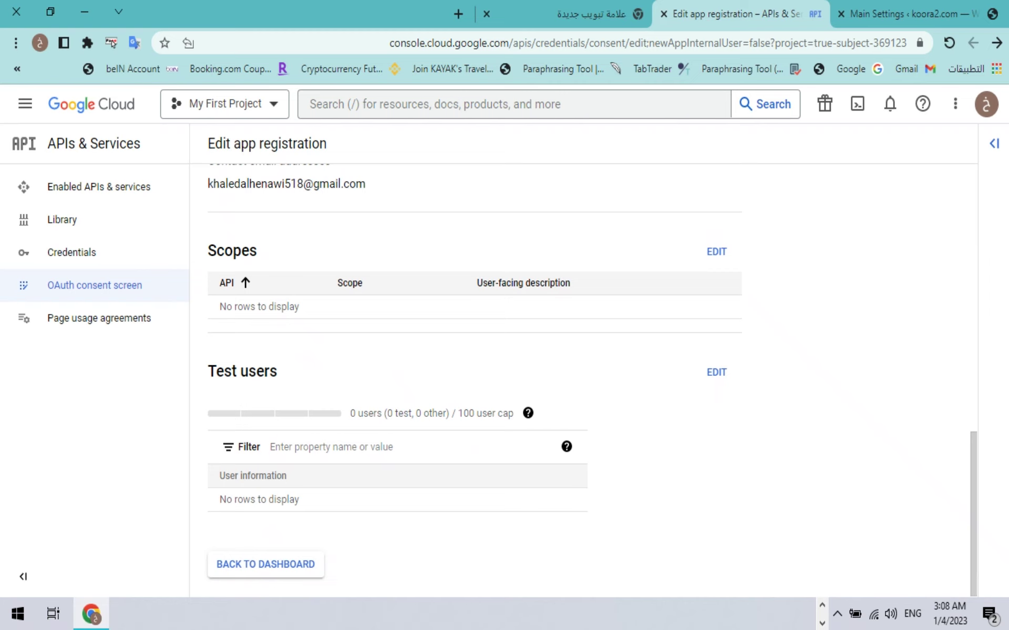
click(265, 564)
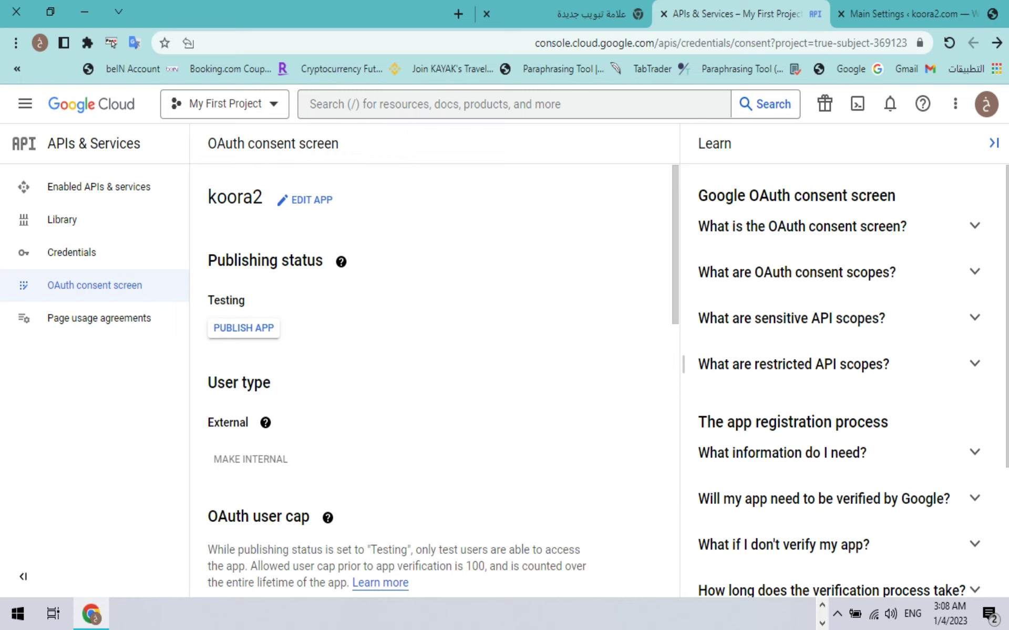
- Search the API Library for "blogger api" and enable the Blogger API for the project
click(71, 252)
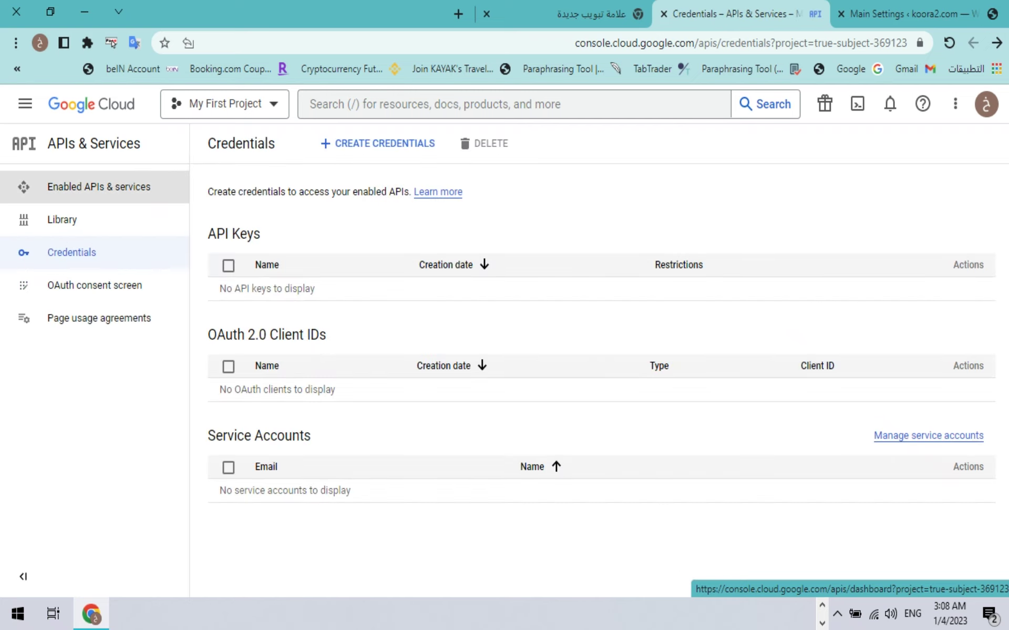
click(99, 186)
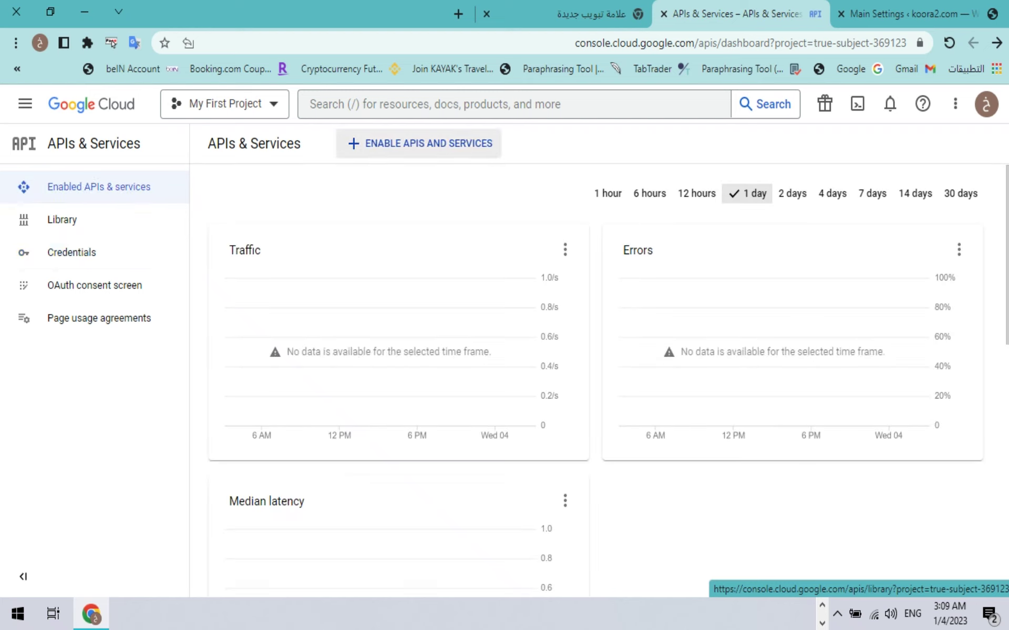
click(421, 143)
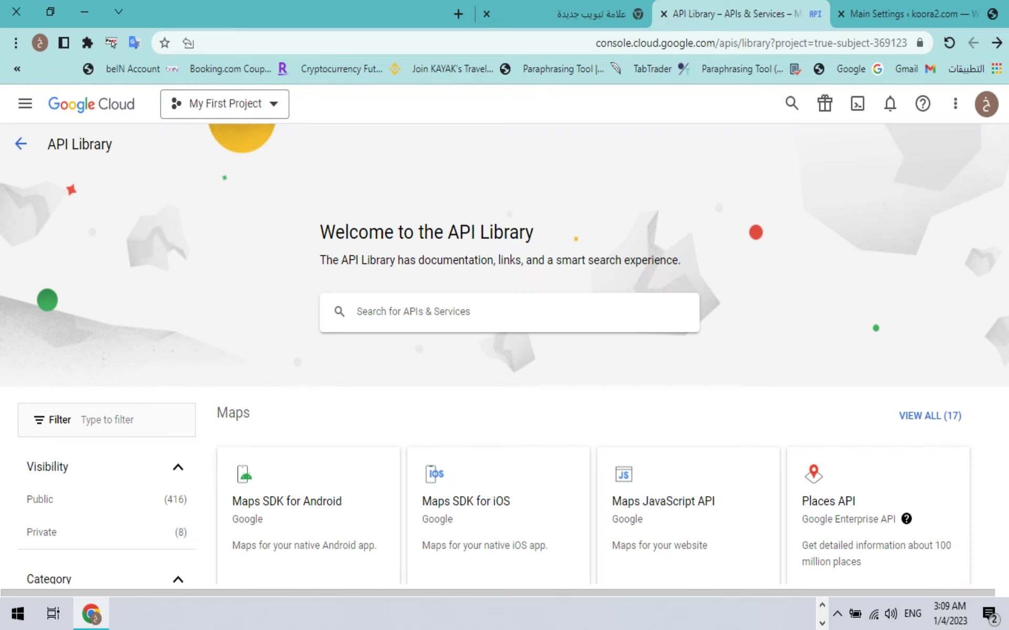
text(b)
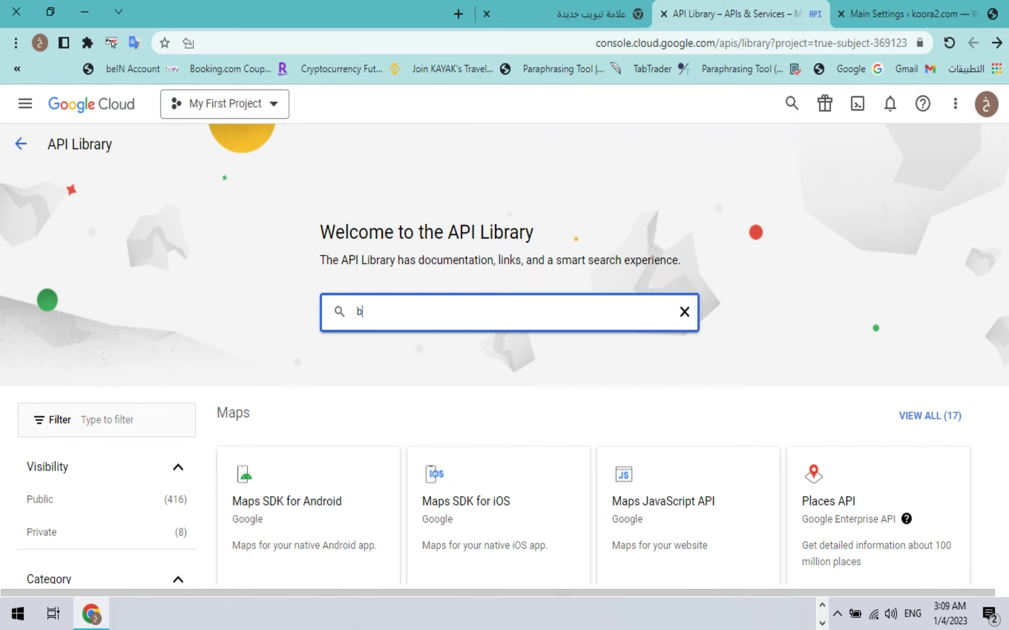
text(lo)
key(Down)
key(Return)
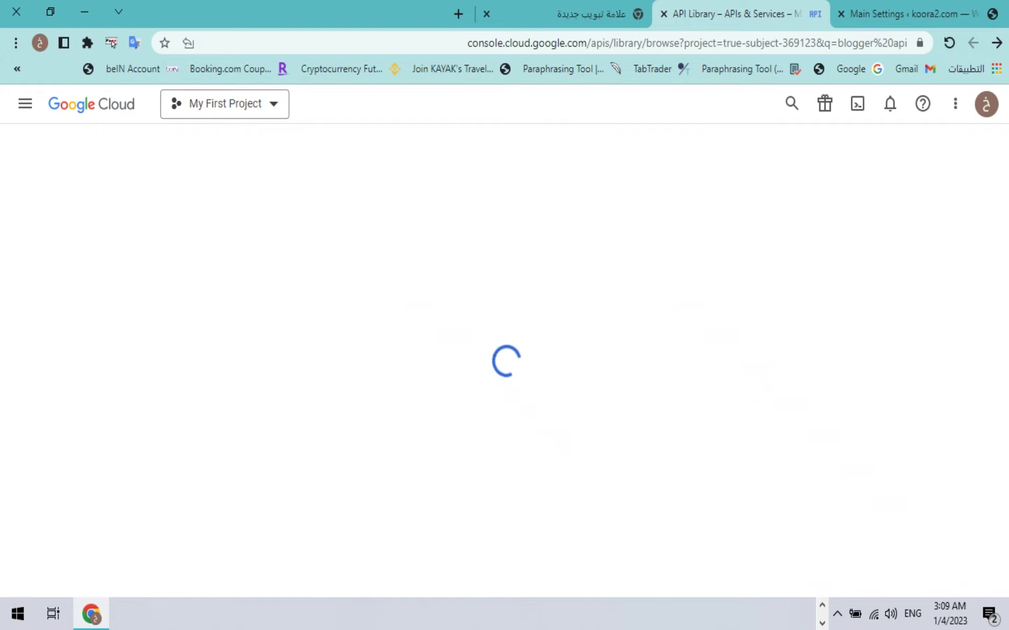
click(340, 308)
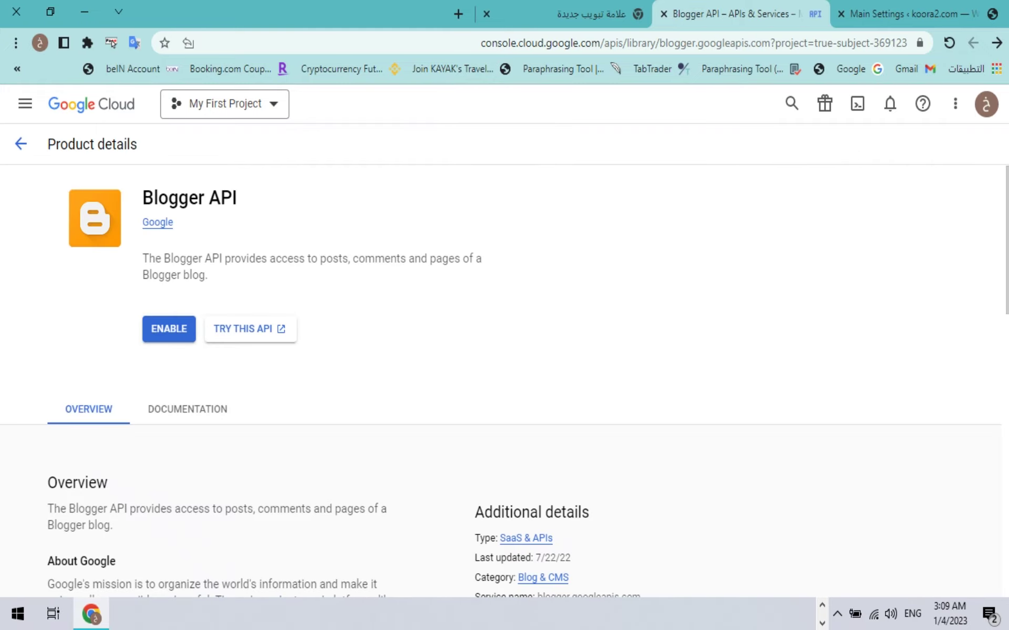
click(168, 329)
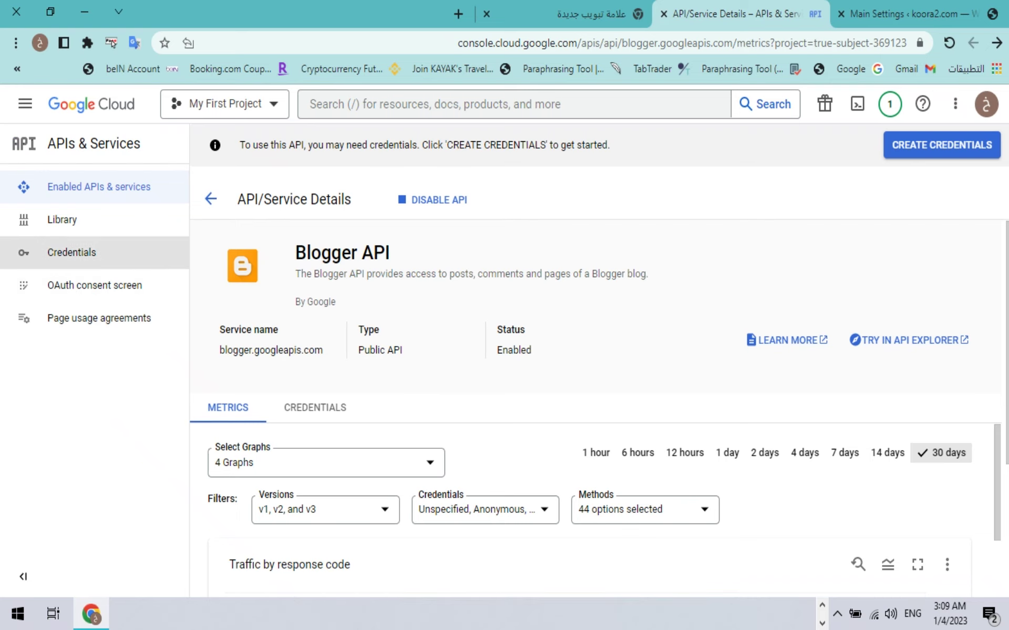
- Start creating an OAuth client ID credential with Web application as the application type
click(71, 252)
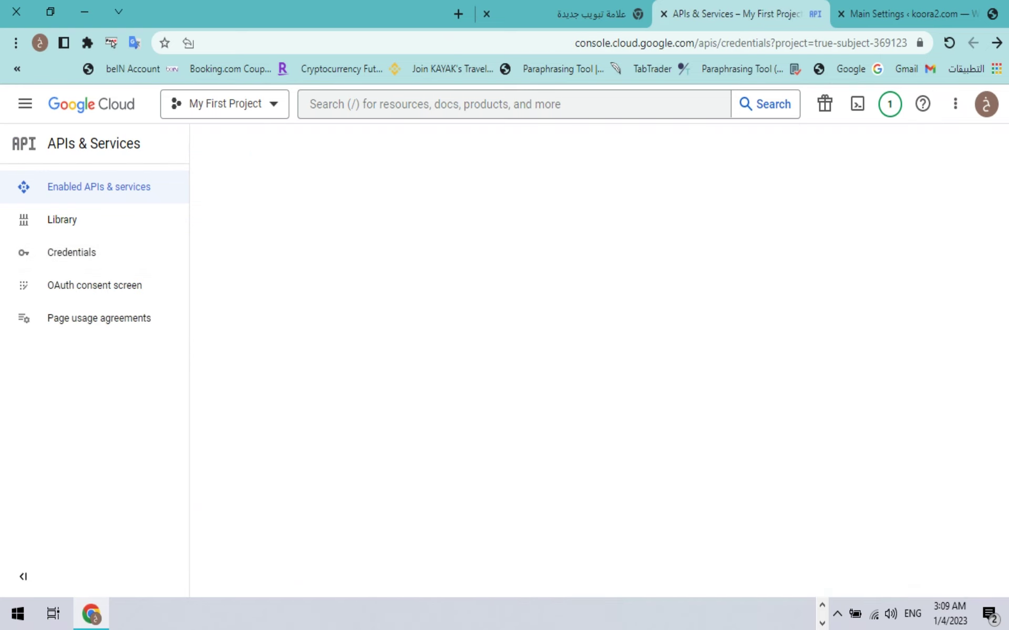
click(377, 143)
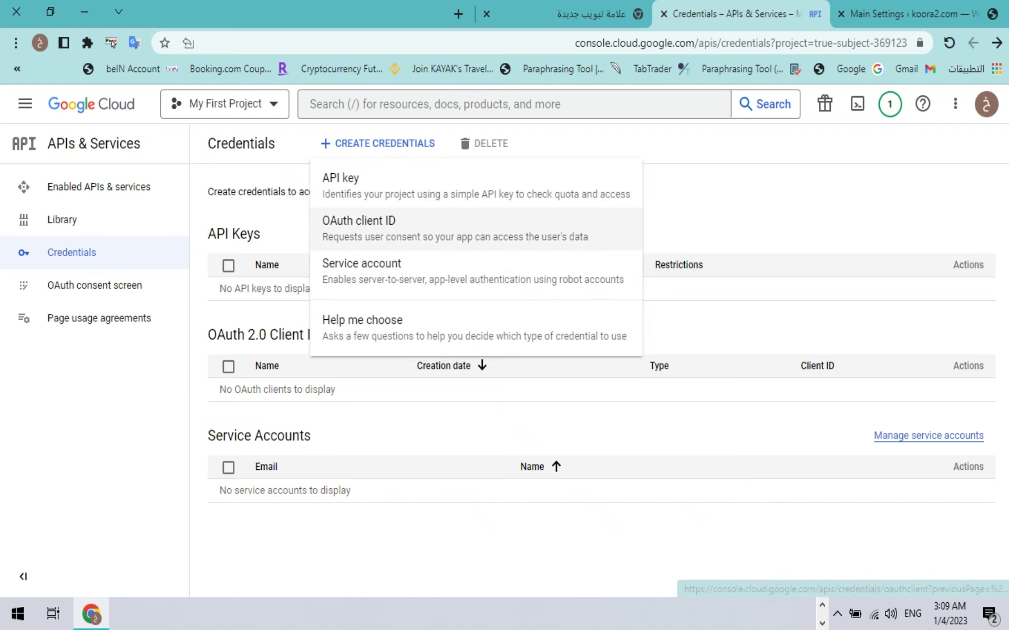
click(347, 229)
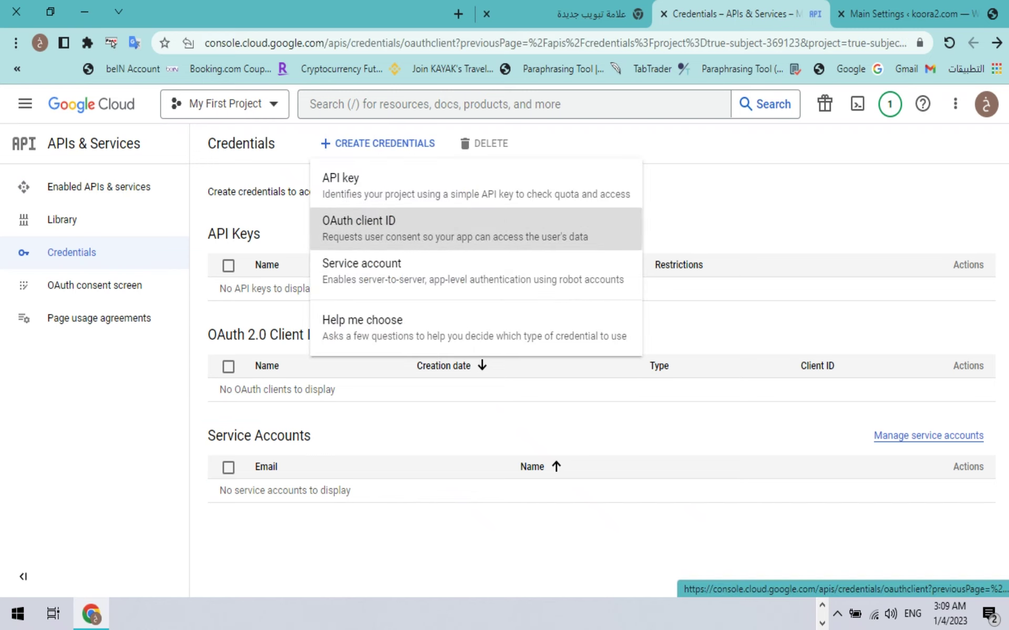
click(299, 267)
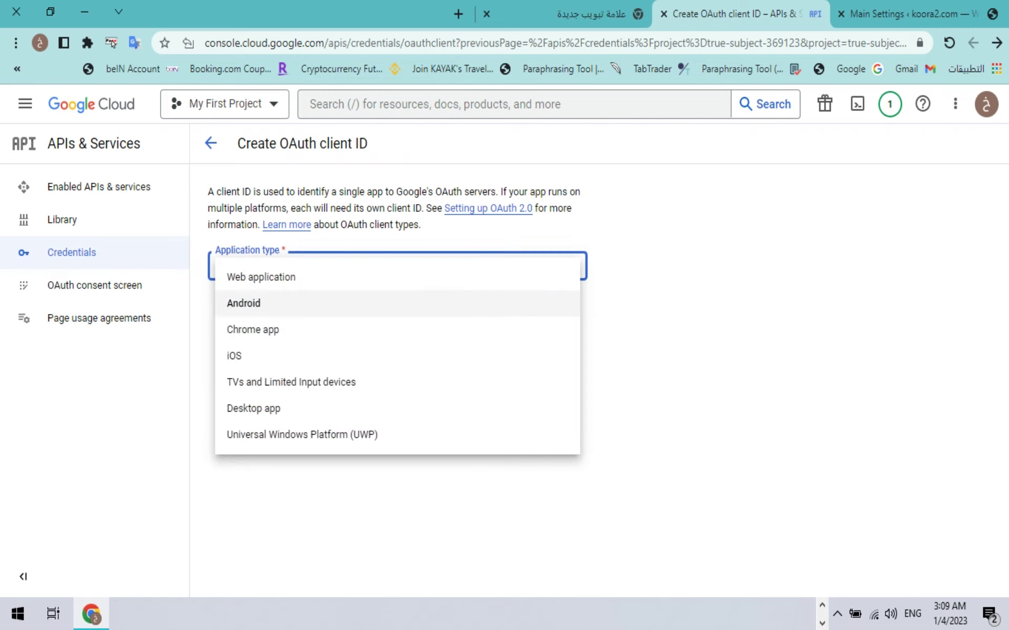
key(Escape)
click(300, 268)
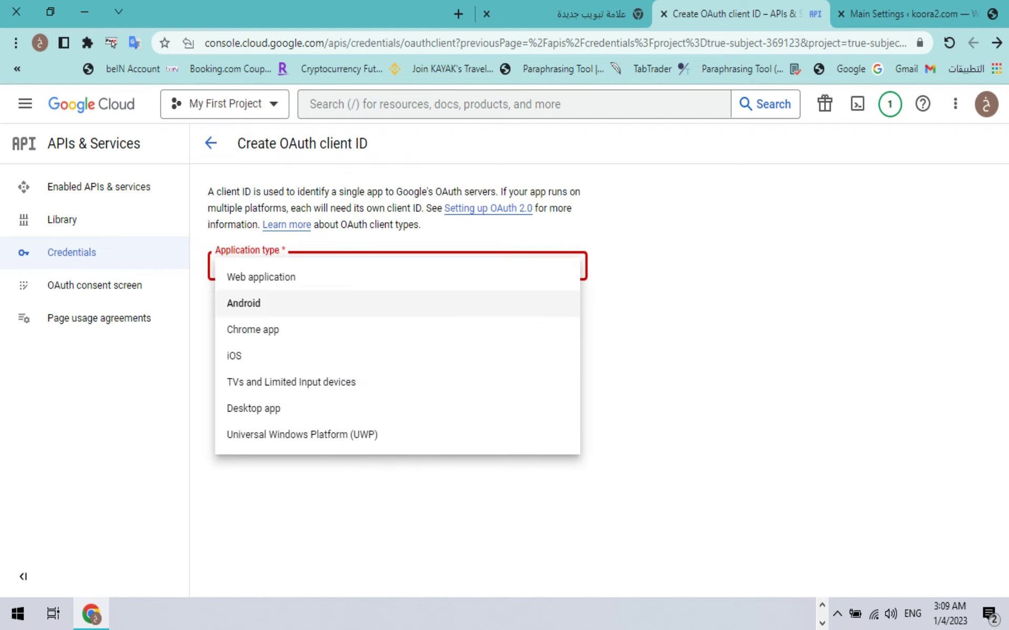
click(300, 277)
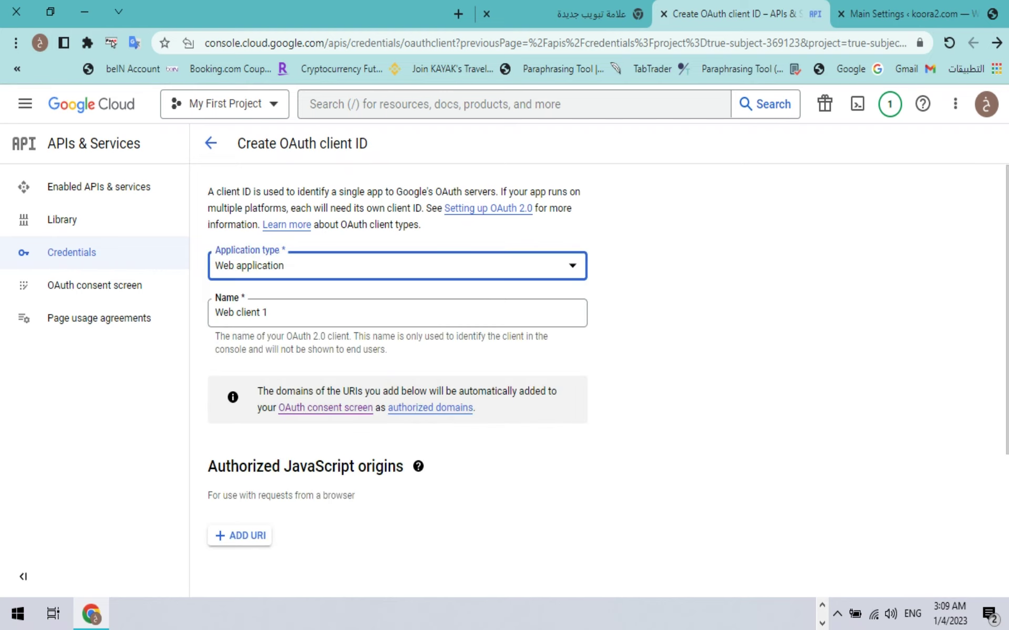
- Name the OAuth client koora2, copying the name from the WordPress page's web address
click(273, 313)
triple_click(248, 313)
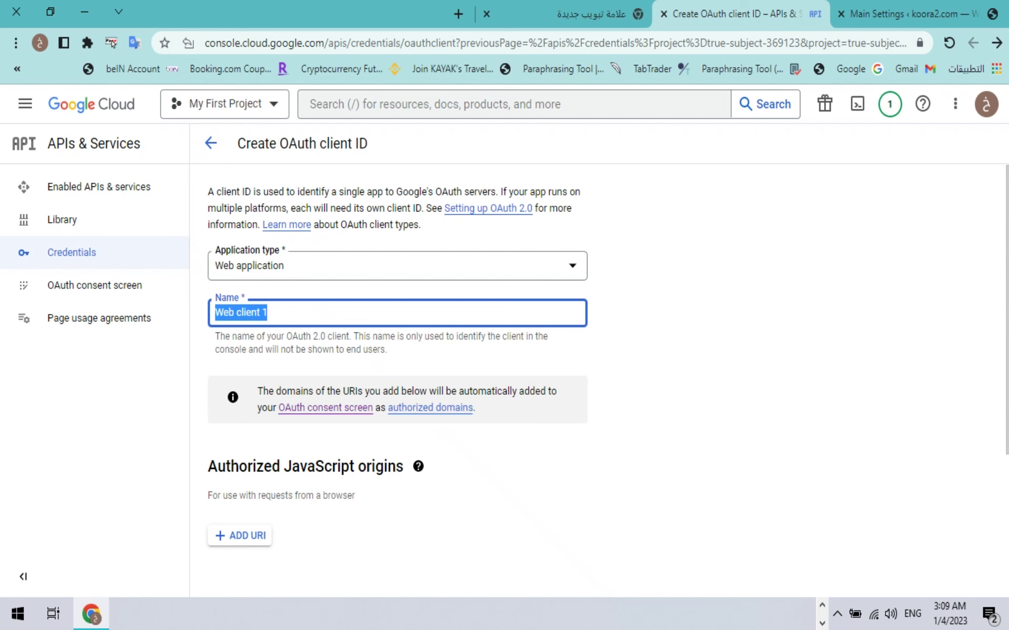
click(906, 14)
double_click(584, 43)
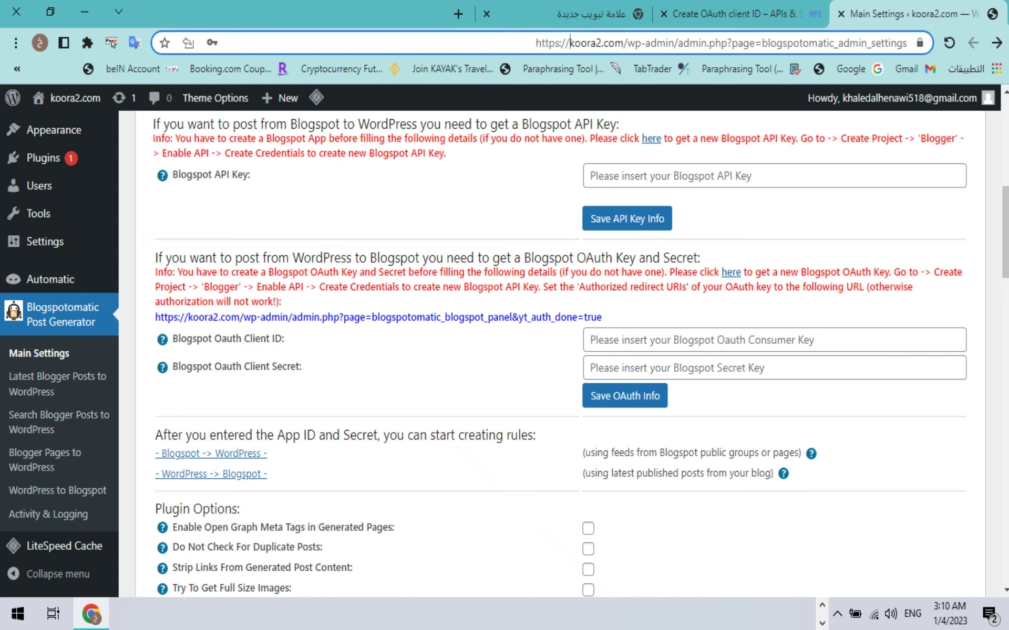
right_click(593, 42)
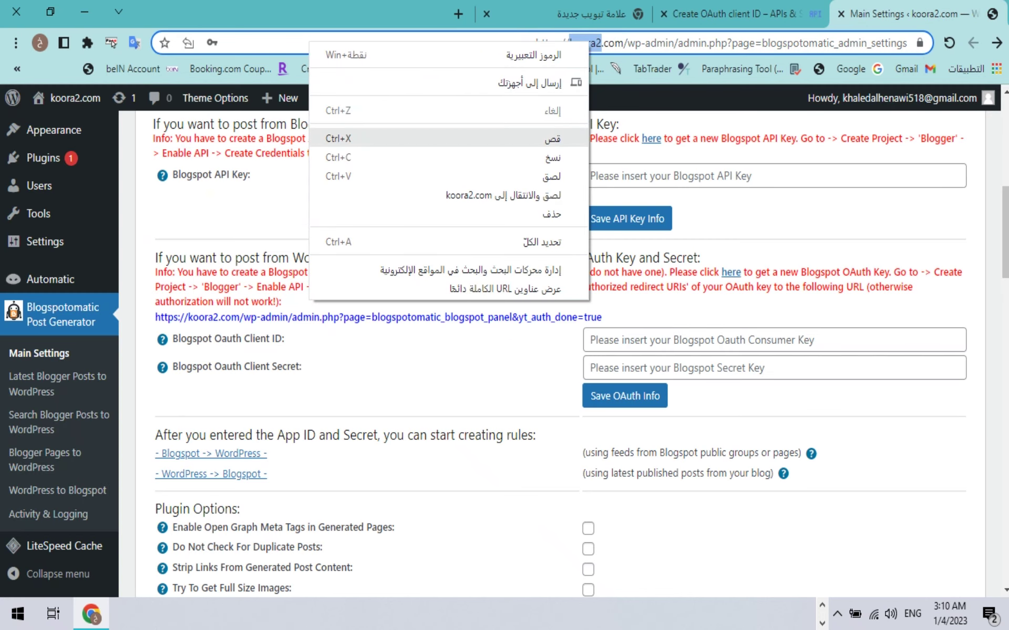
click(567, 156)
key(ctrl+shift+Tab)
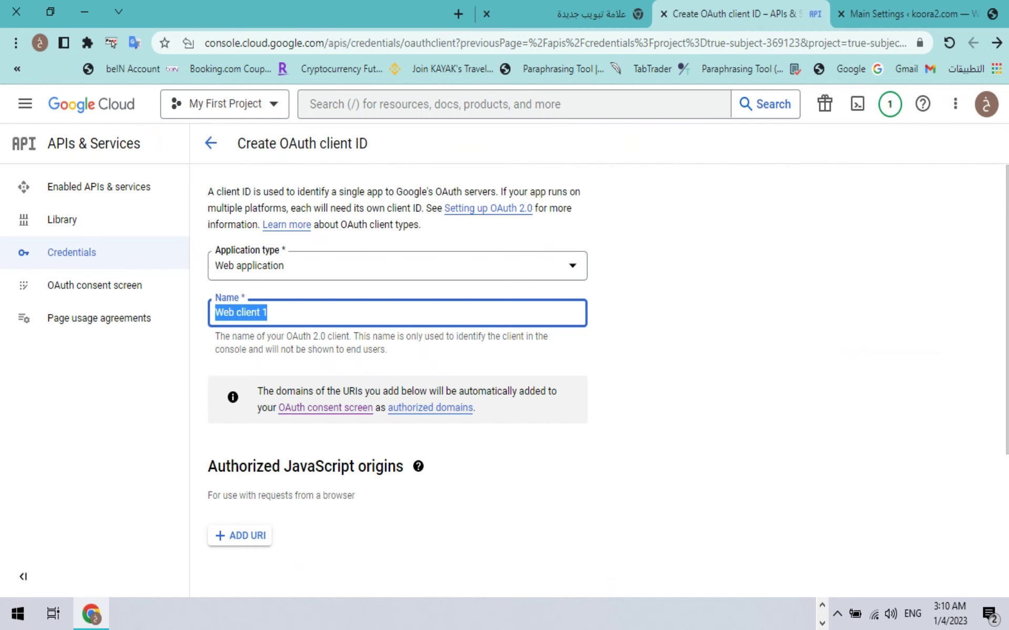
right_click(261, 314)
click(210, 86)
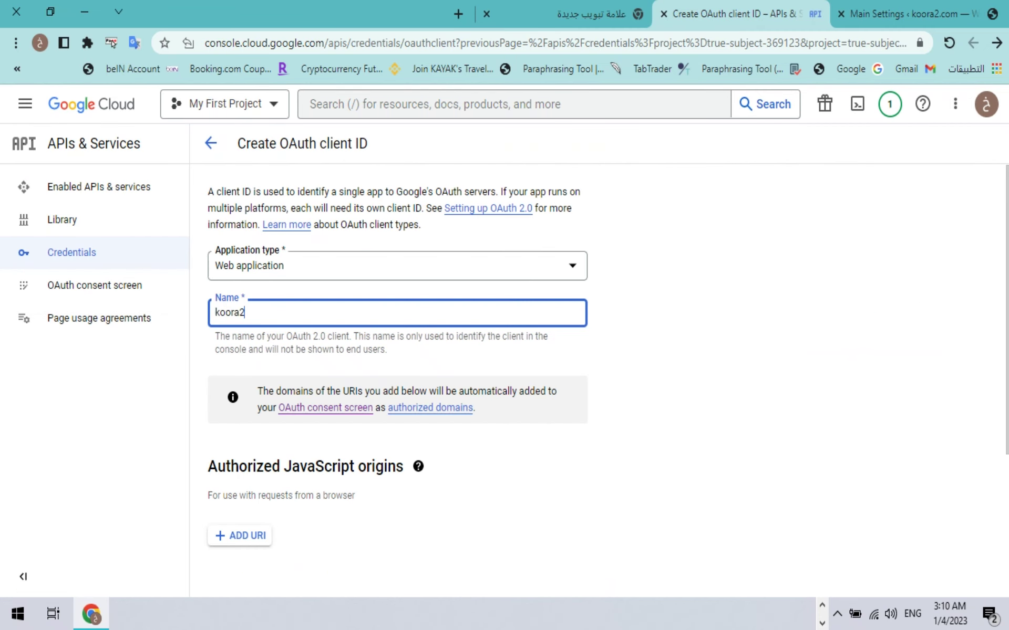
- Add a blank authorized redirect URI entry to the new OAuth client
scroll(604, 378, down, 4)
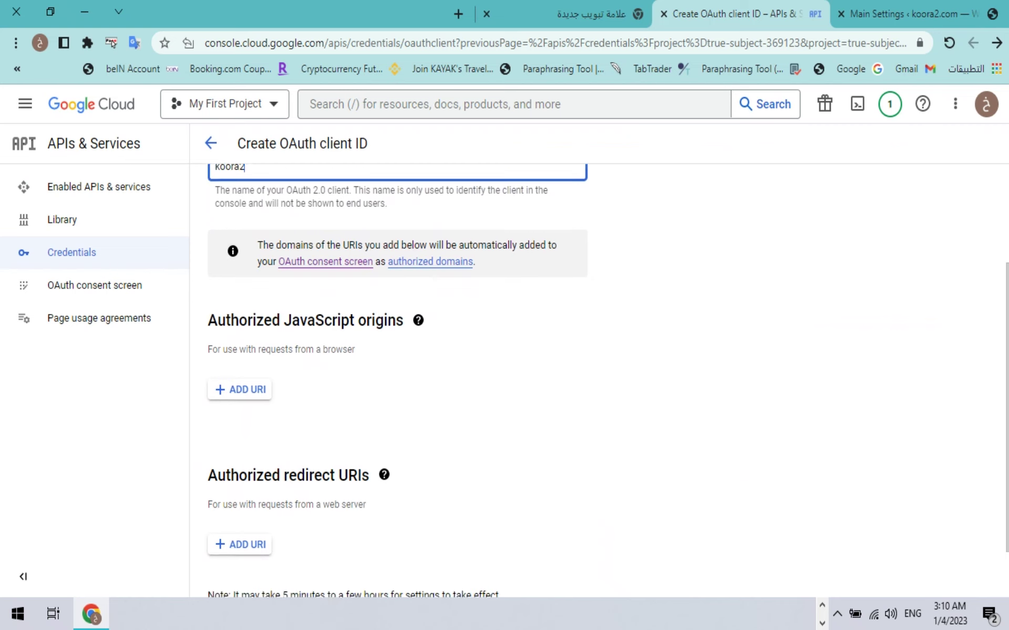
triple_click(308, 409)
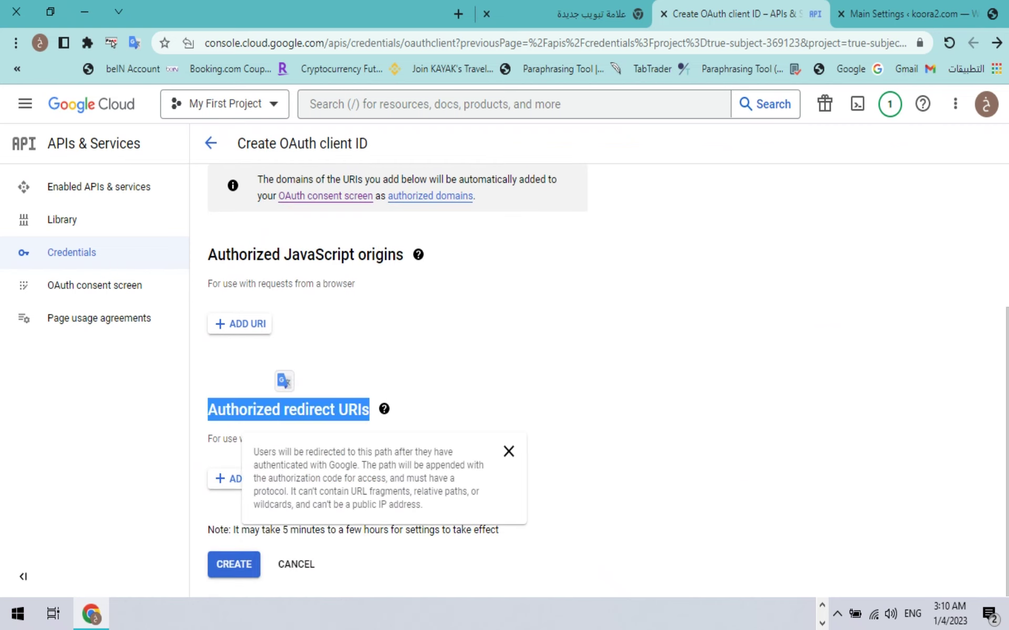
click(240, 479)
scroll(607, 380, down, 1)
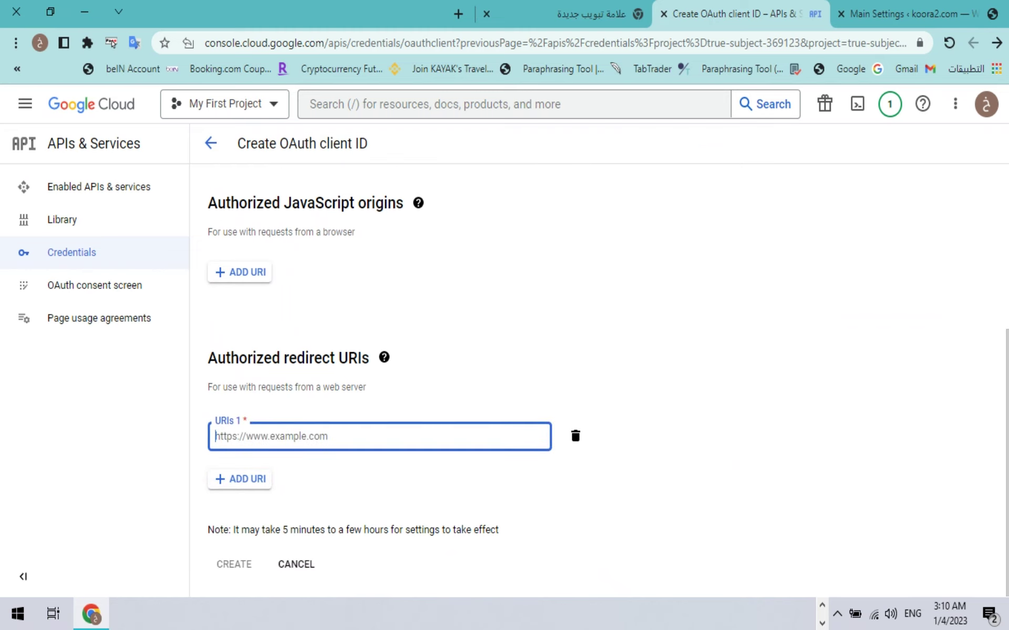
- Copy the authorization redirect URL from the Blogspotomatic settings into the authorized redirect URI and create the OAuth client
click(914, 14)
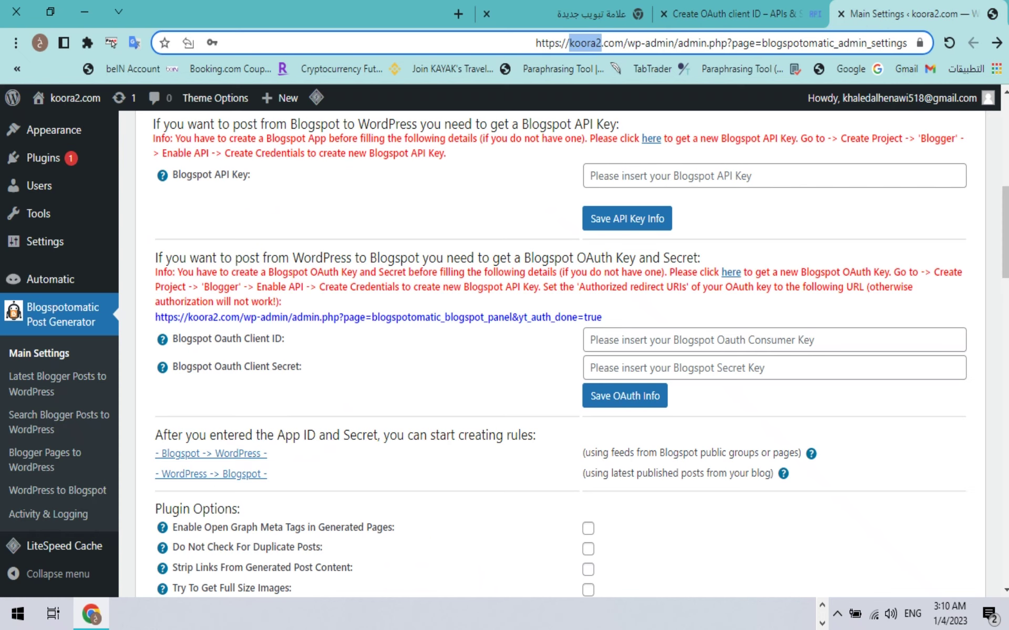
triple_click(512, 318)
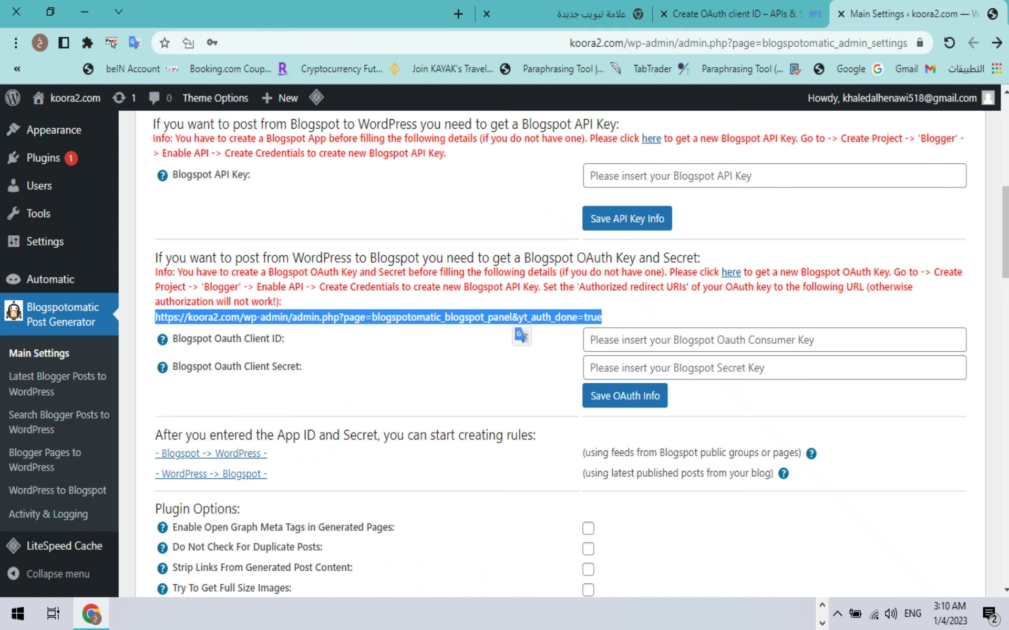
right_click(536, 318)
click(505, 328)
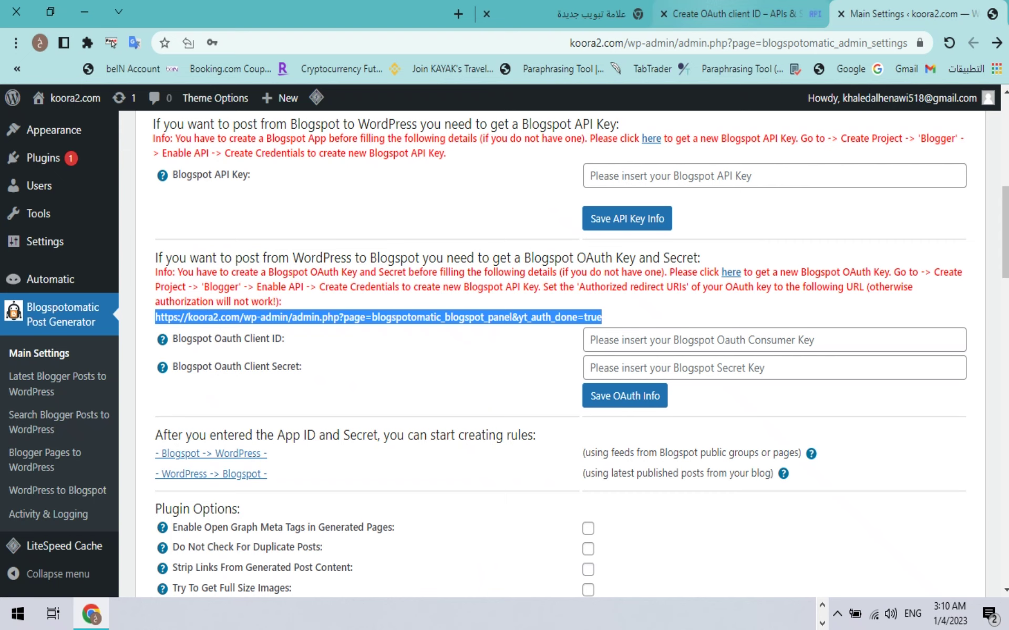
click(735, 14)
click(351, 436)
right_click(351, 436)
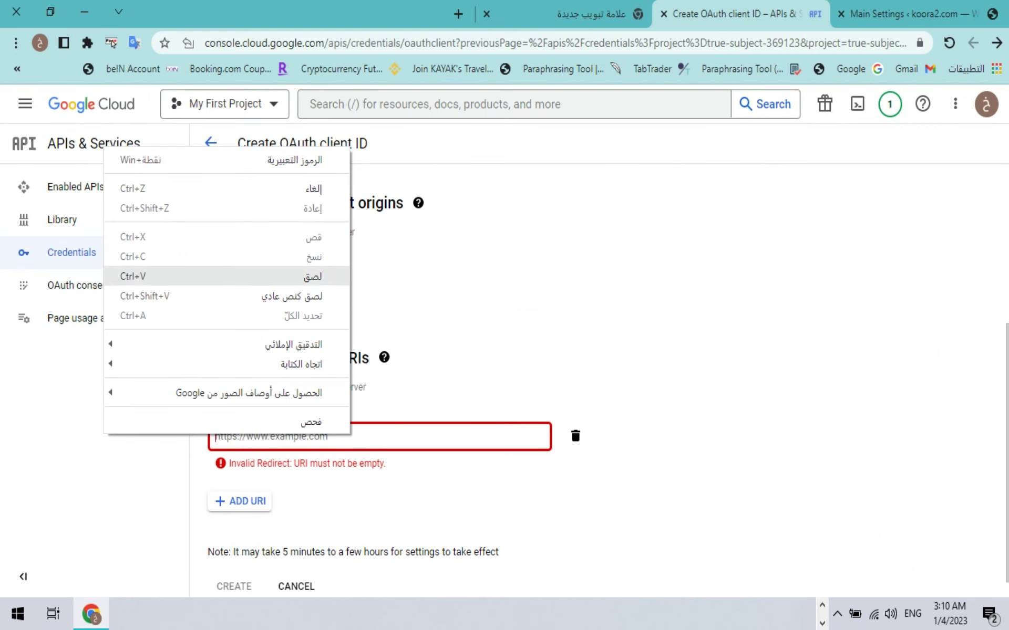
click(305, 277)
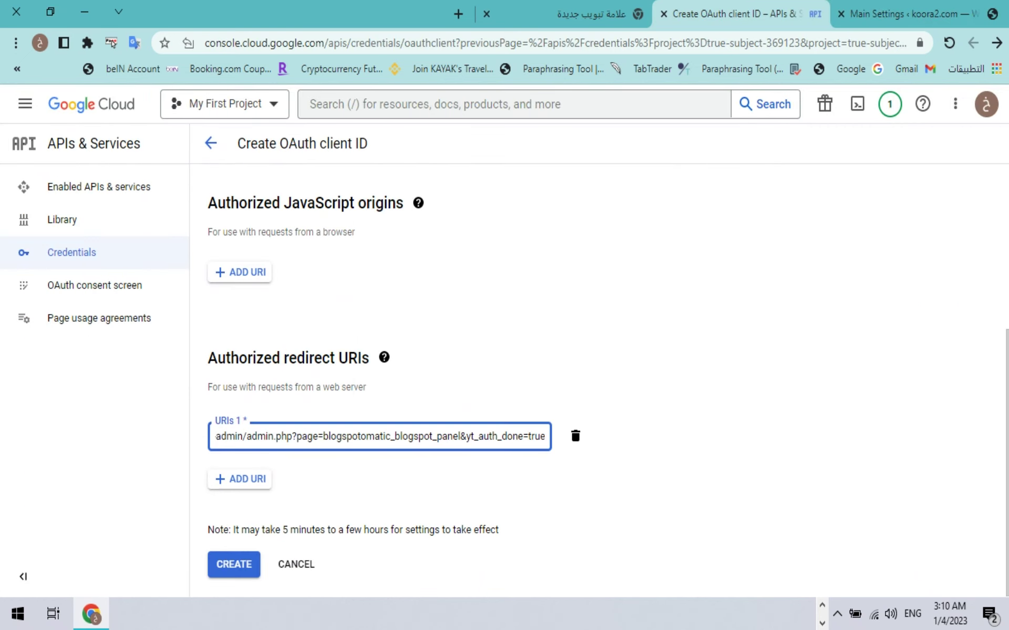
click(234, 565)
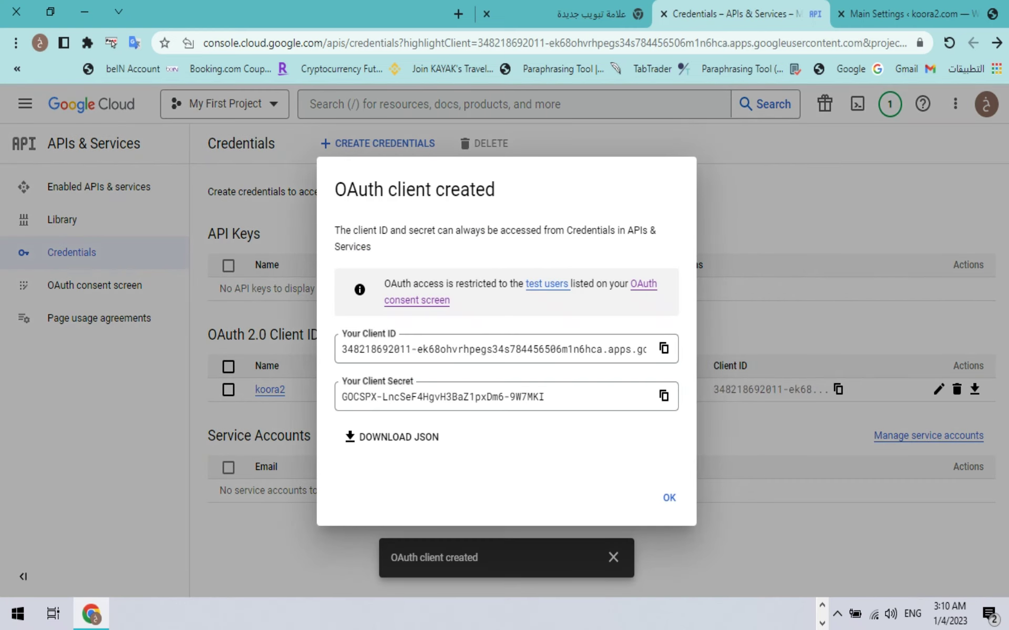
- Copy the new OAuth client's ID into the Blogspot Oauth Client ID field of the Blogspotomatic settings
click(664, 348)
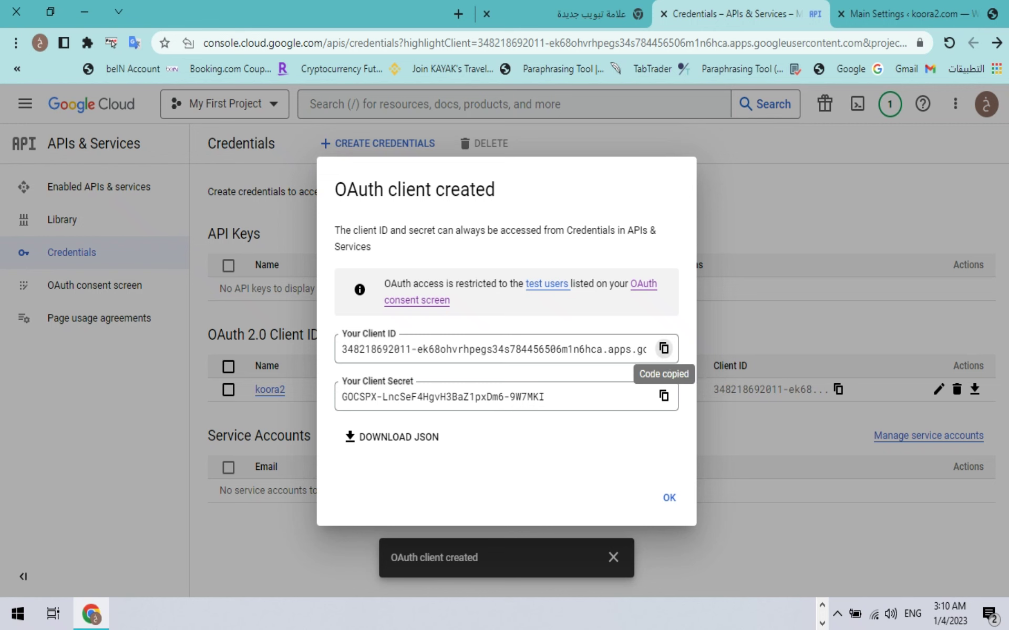
click(909, 14)
click(683, 341)
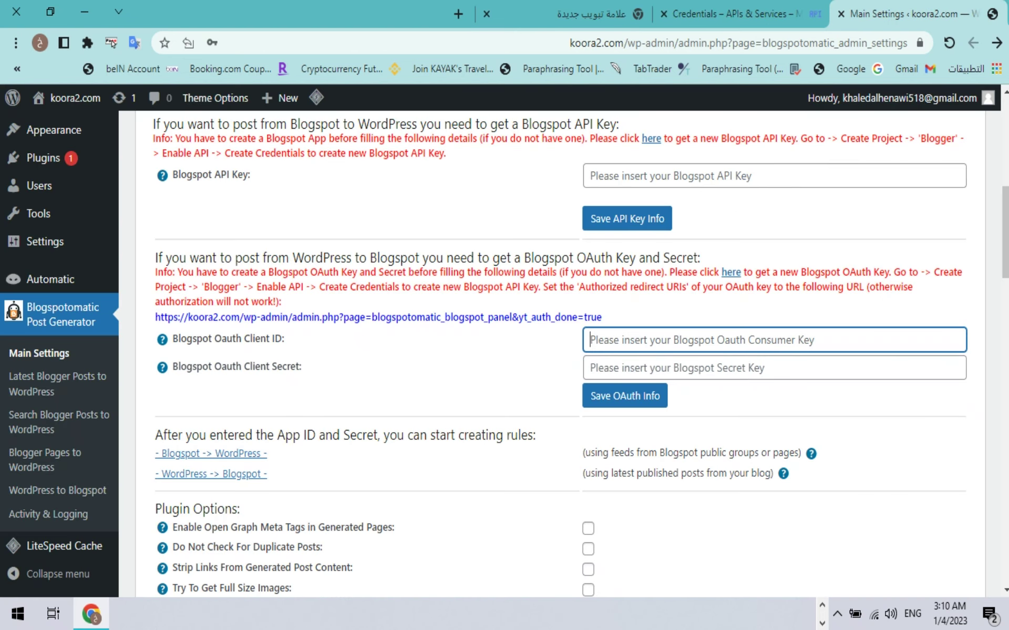
right_click(683, 342)
click(630, 178)
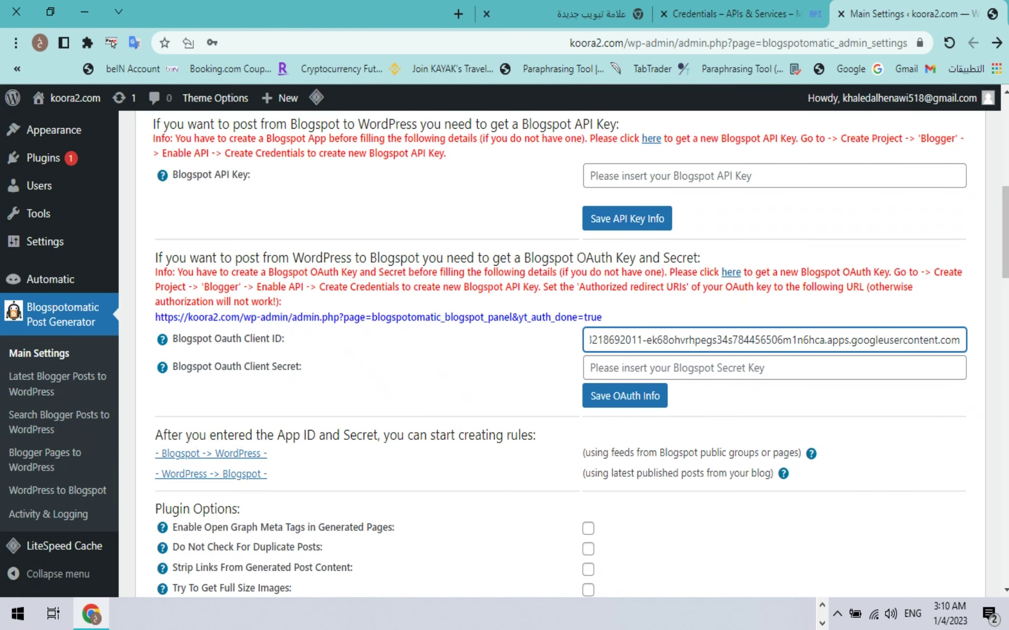
triple_click(771, 340)
- Copy the OAuth client secret into the Blogspot Oauth Client Secret field in WordPress and save the OAuth info
click(735, 14)
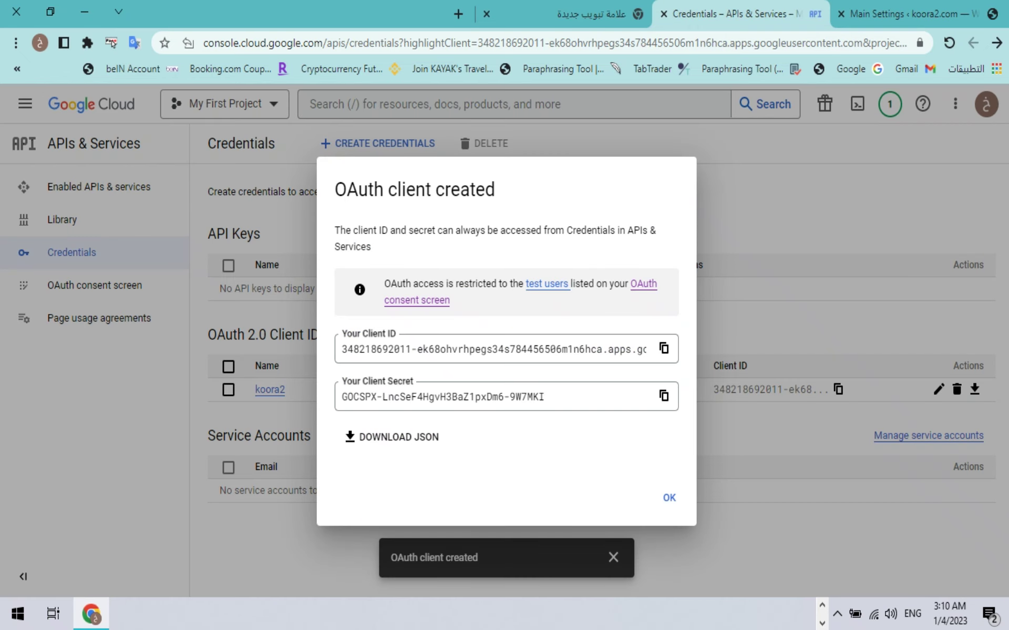
click(663, 396)
click(909, 14)
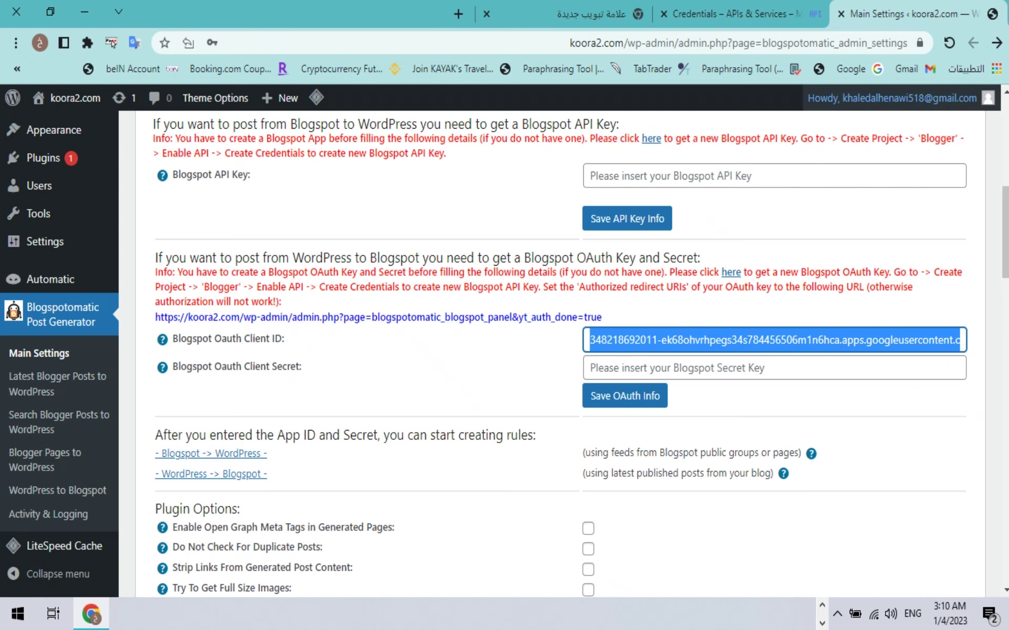
right_click(732, 368)
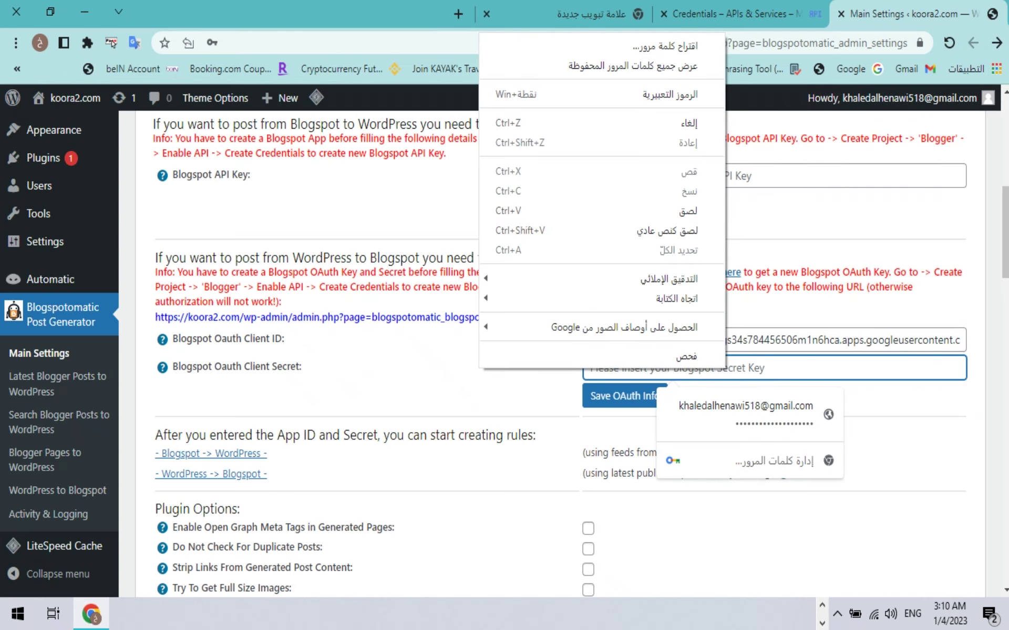
click(631, 209)
click(624, 395)
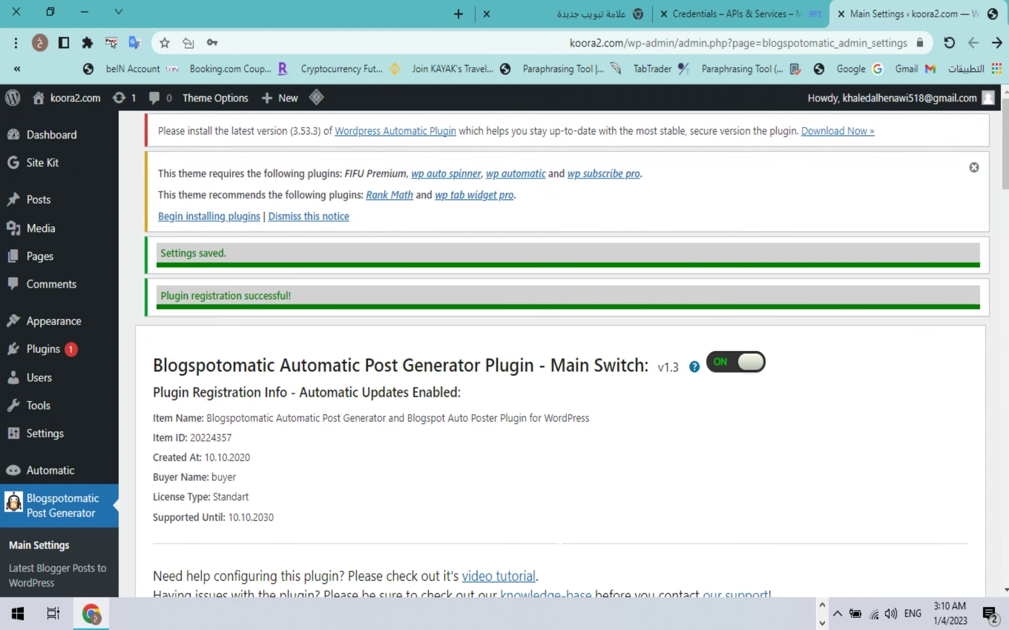
double_click(266, 296)
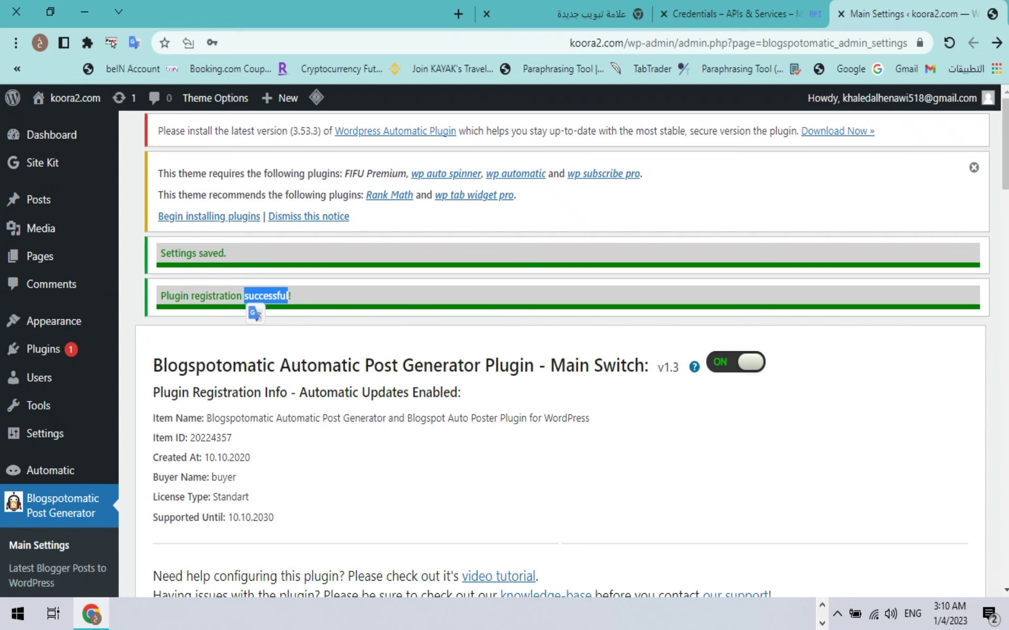
- Back in Google Cloud, dismiss the created-client dialog and open the koora2 app registration for editing from the OAuth consent screen
click(738, 13)
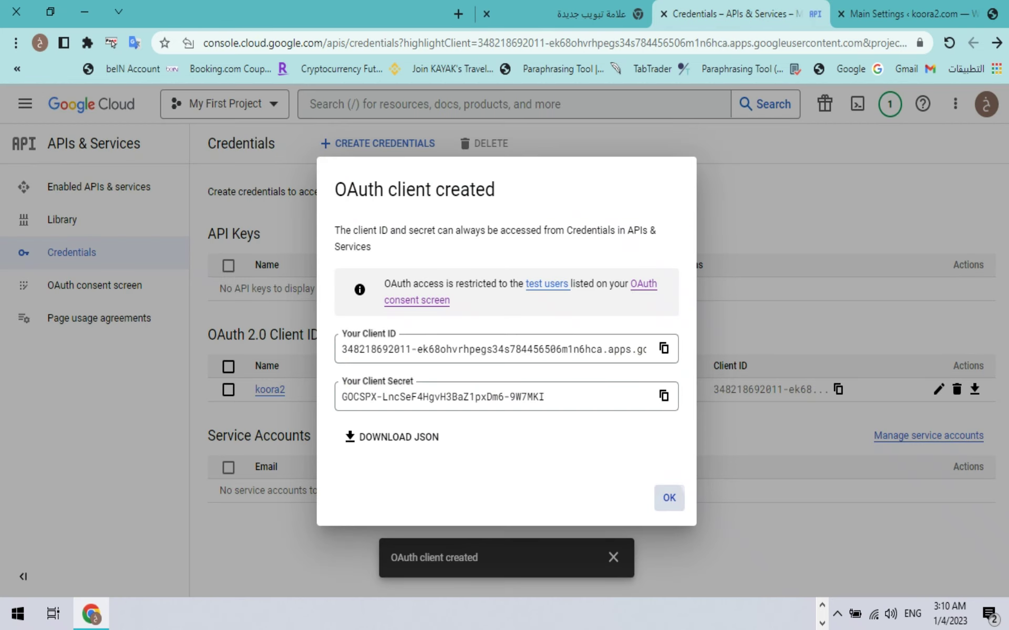
click(669, 498)
click(95, 286)
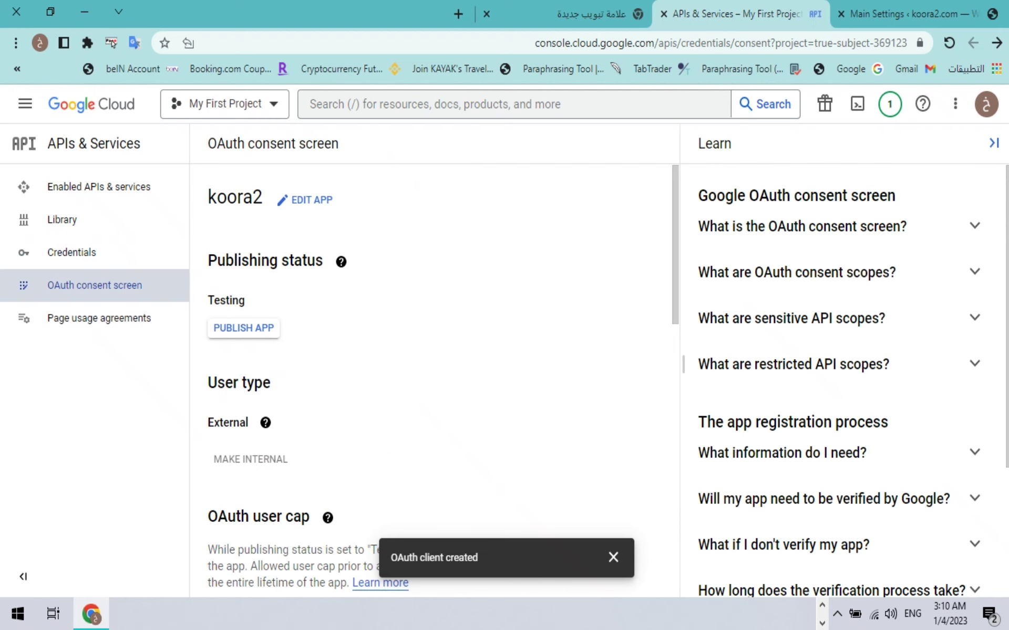
scroll(434, 368, down, 3)
scroll(434, 368, up, 3)
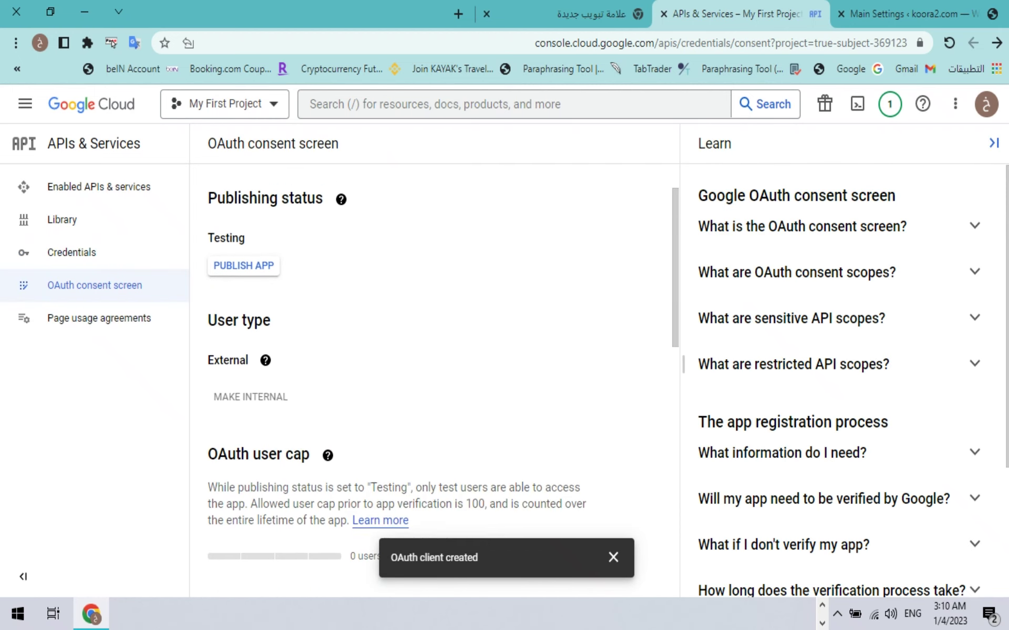
scroll(434, 367, down, 5)
scroll(434, 368, down, 7)
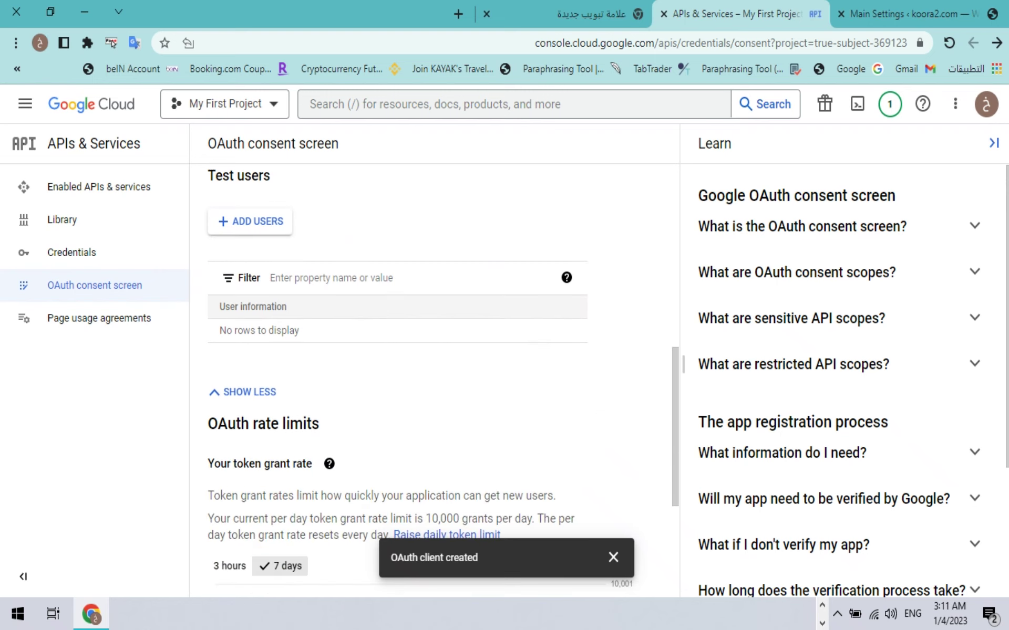
scroll(434, 367, up, 10)
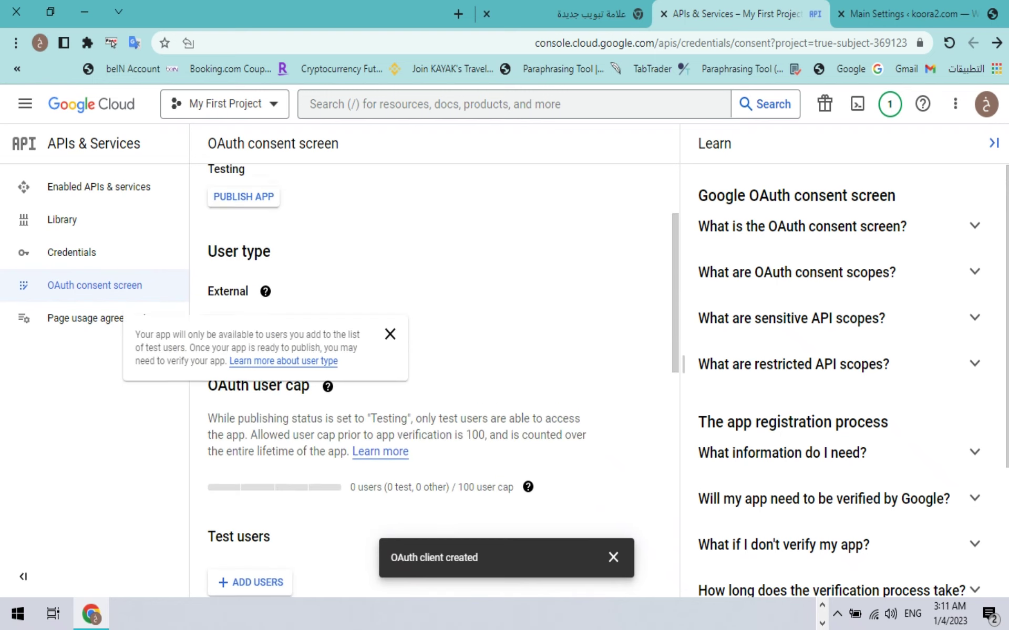
click(310, 200)
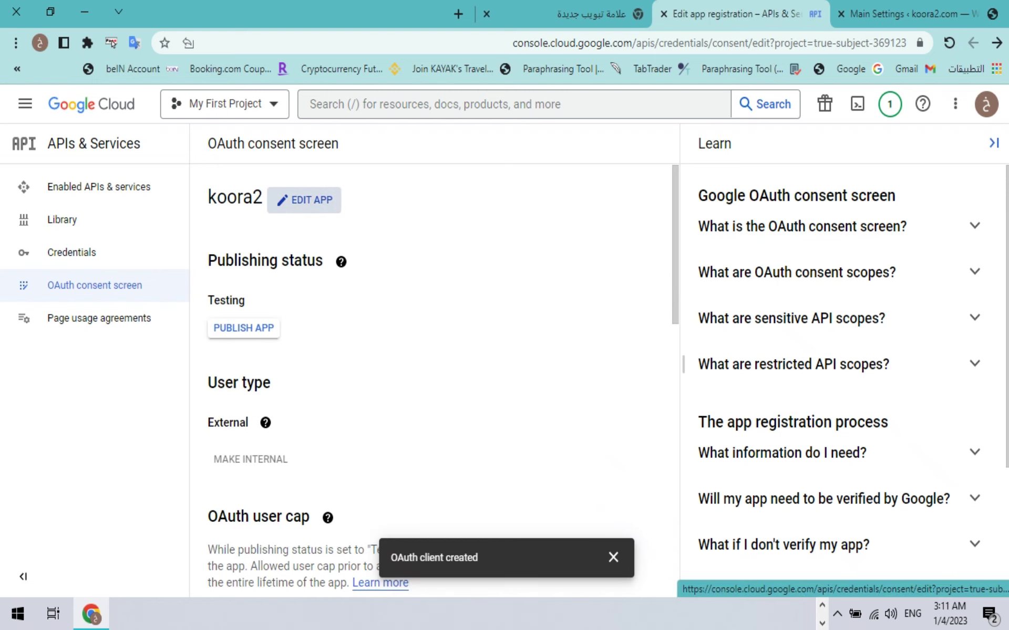
- Review the koora2 app information and domain details, leave them as they are, and save to continue to the scopes stage
scroll(434, 368, down, 3)
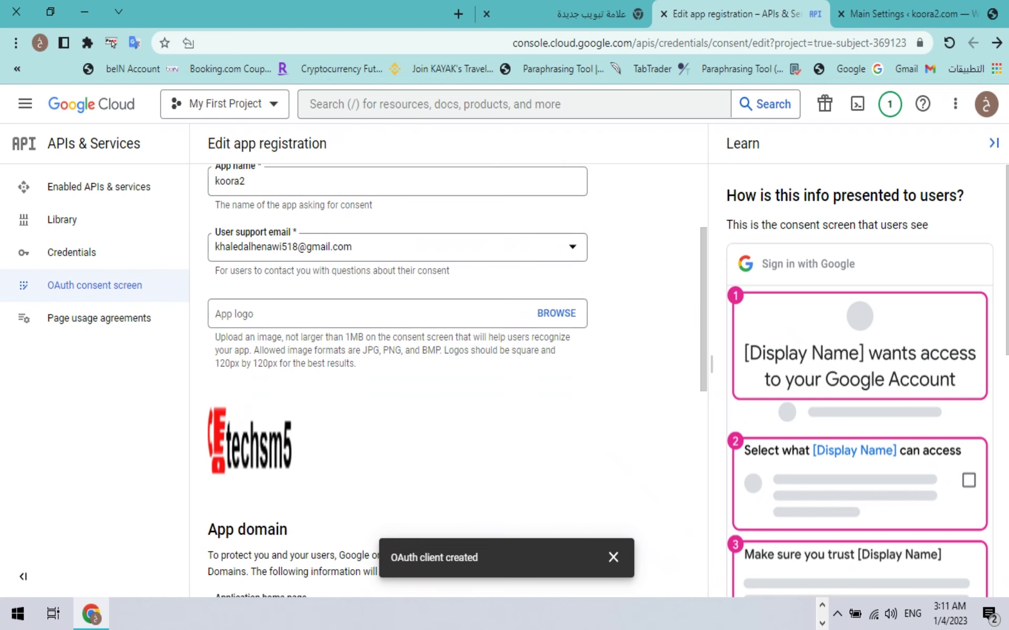
scroll(434, 368, down, 2)
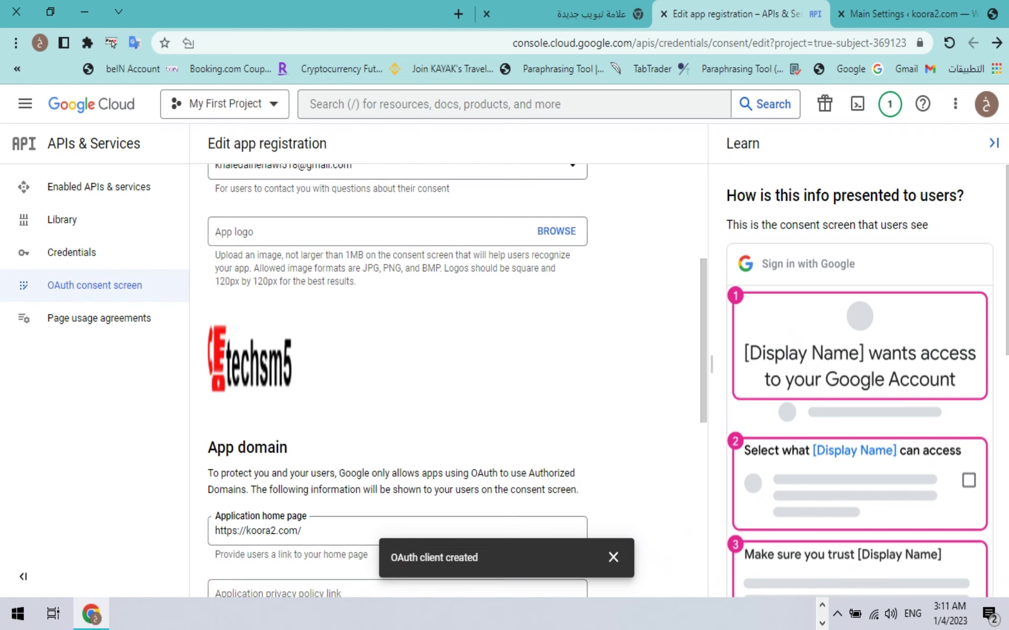
scroll(448, 380, down, 4)
click(397, 348)
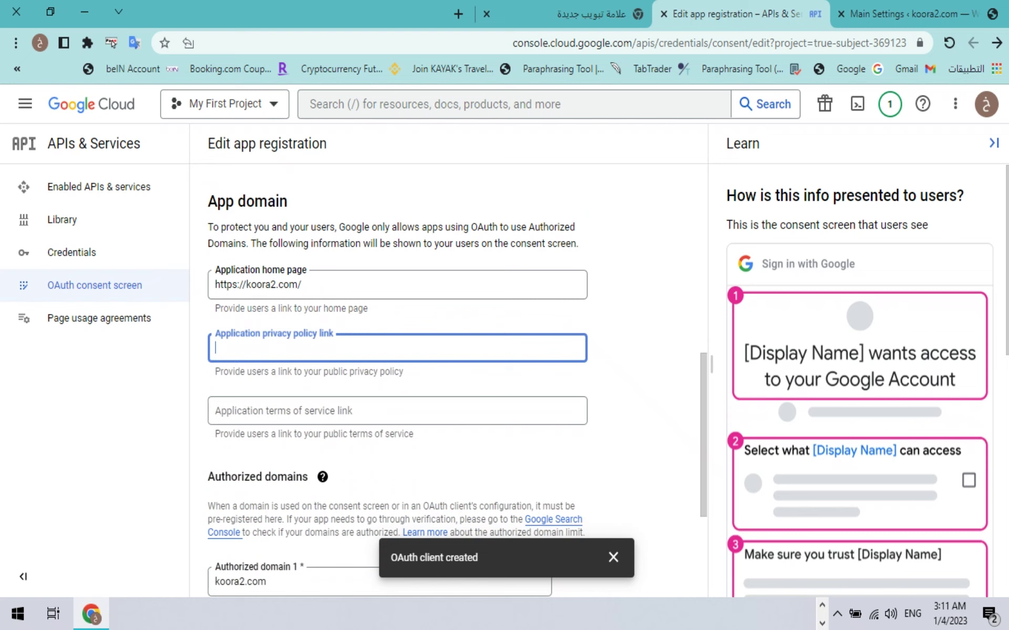
key(Tab)
scroll(397, 367, down, 4)
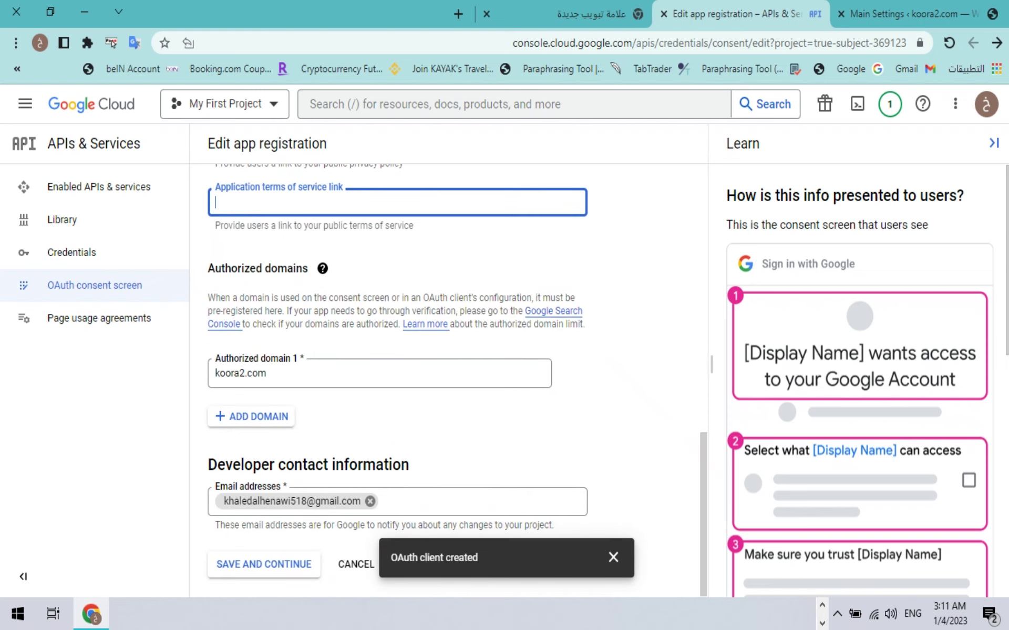
click(264, 565)
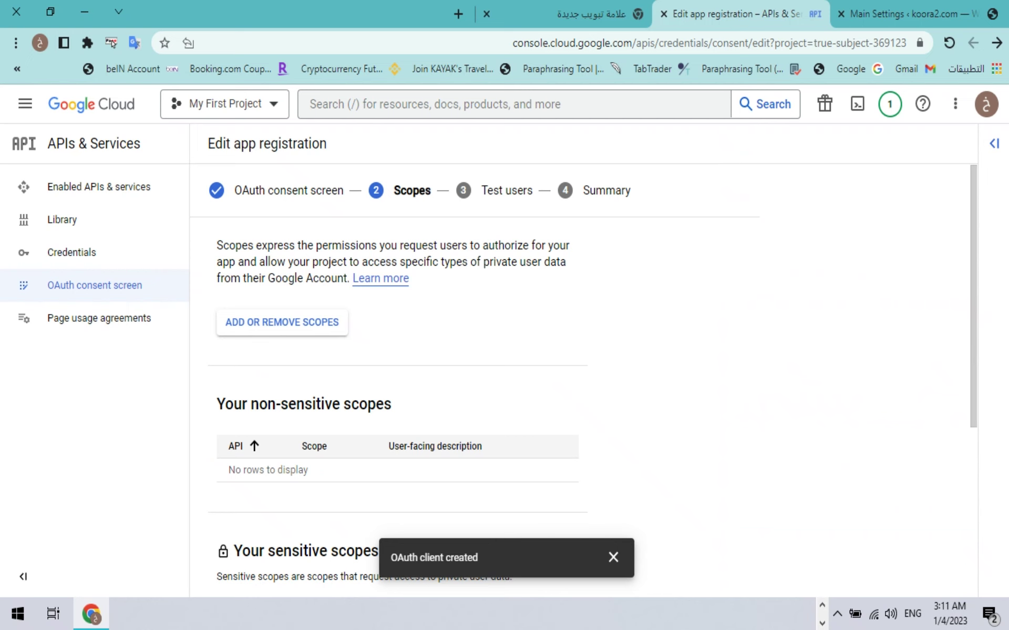
- Filter the available scopes by Blogger API and add both the blogger and blogger.readonly scopes to the app registration
click(254, 322)
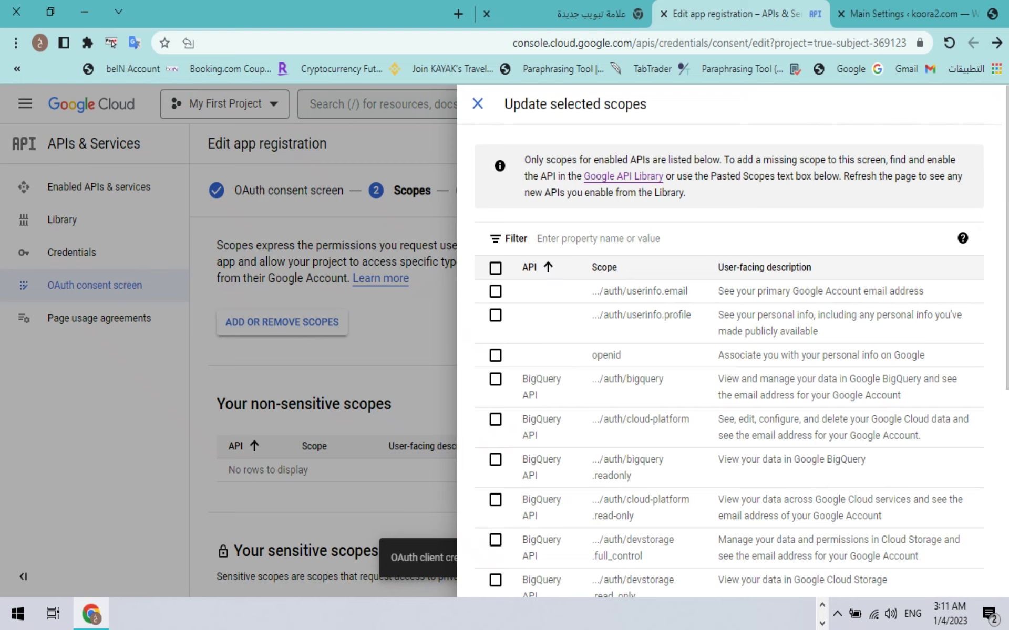
click(546, 238)
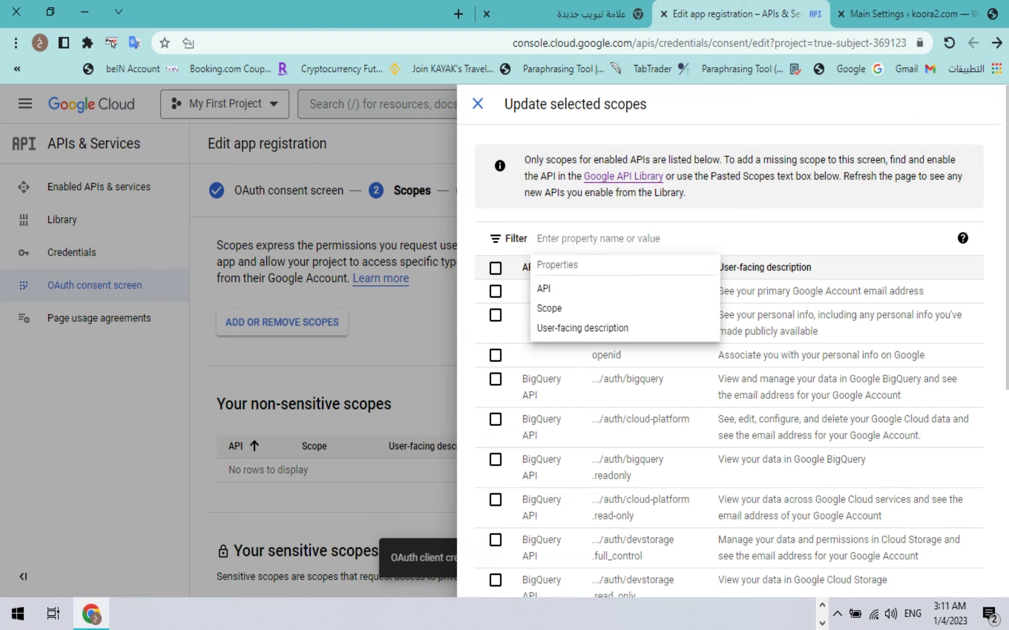
click(544, 289)
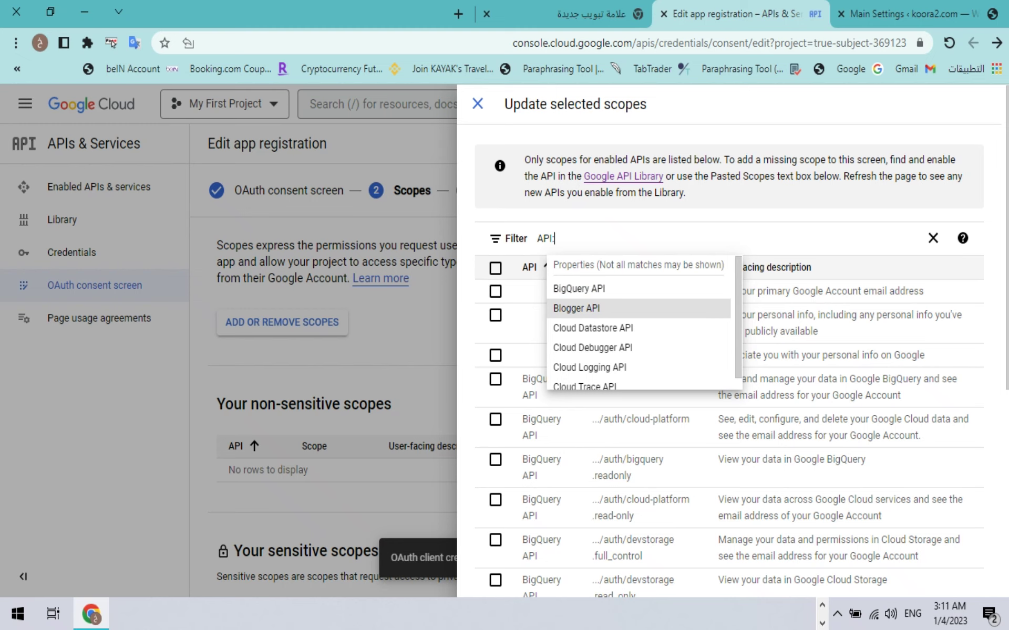
click(576, 308)
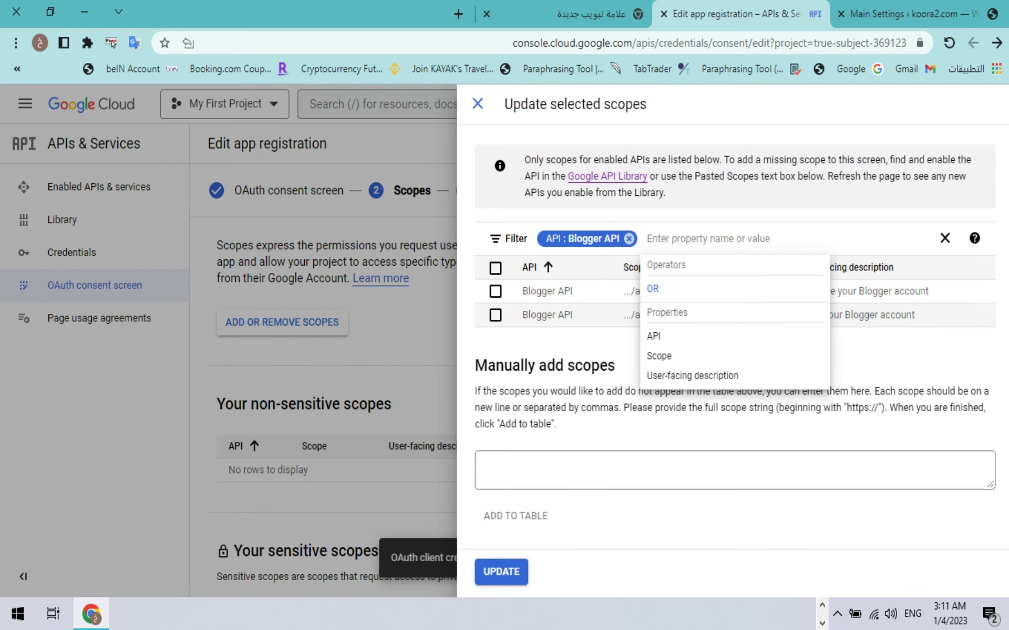
click(495, 268)
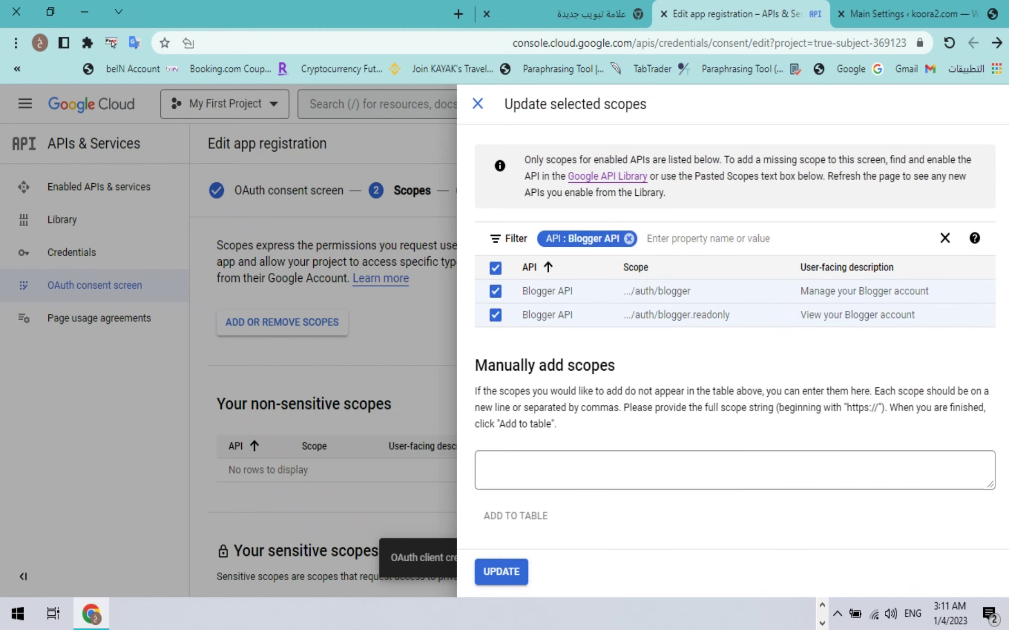
click(501, 572)
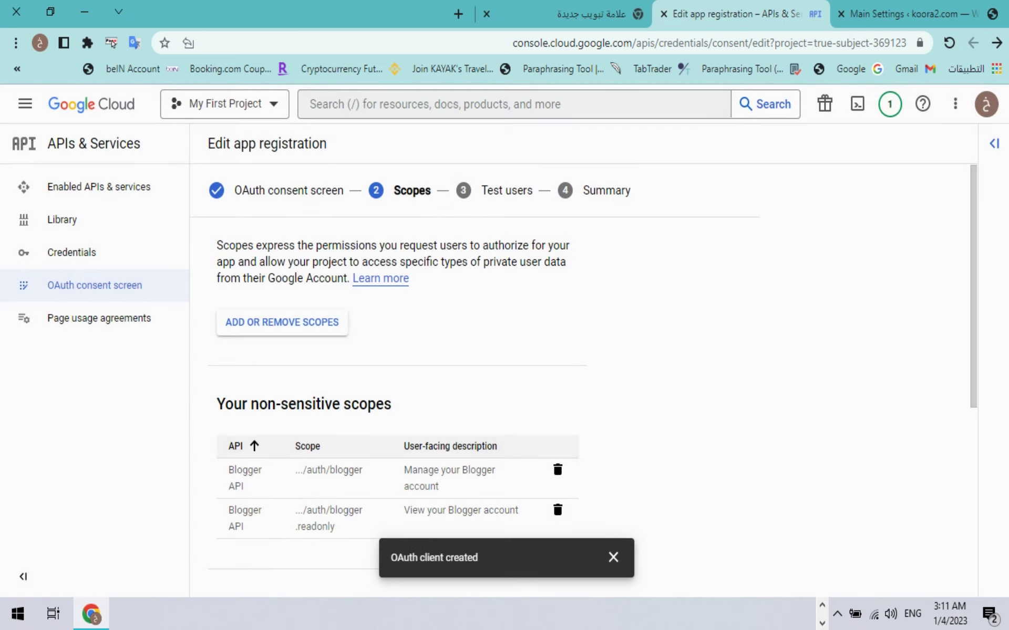
scroll(399, 367, down, 5)
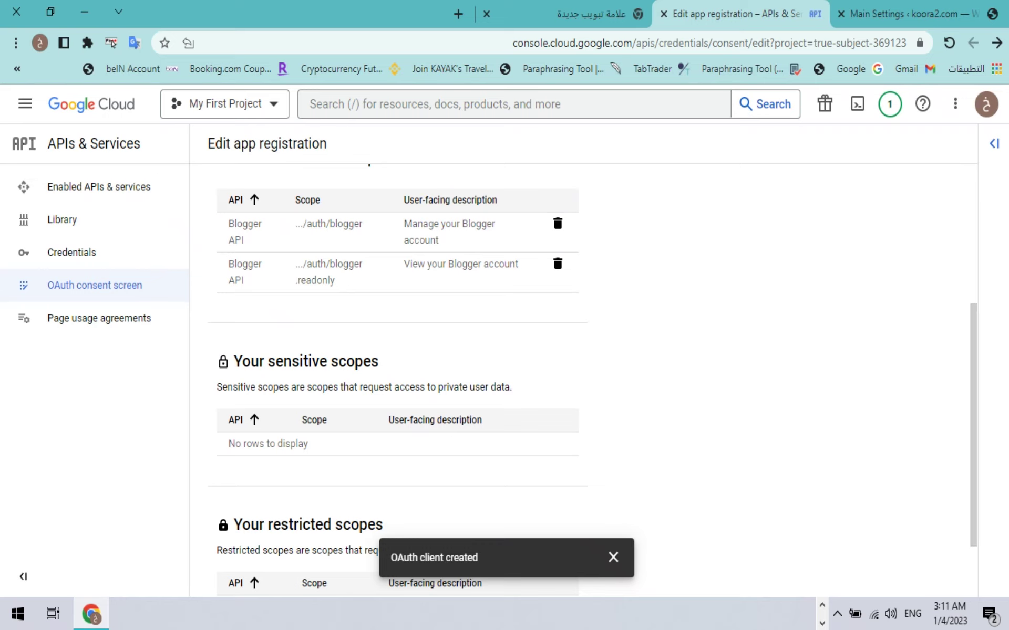
- Finish the app registration without adding test users, and publish the koora2 app from the consent screen dashboard
scroll(400, 368, down, 2)
click(281, 565)
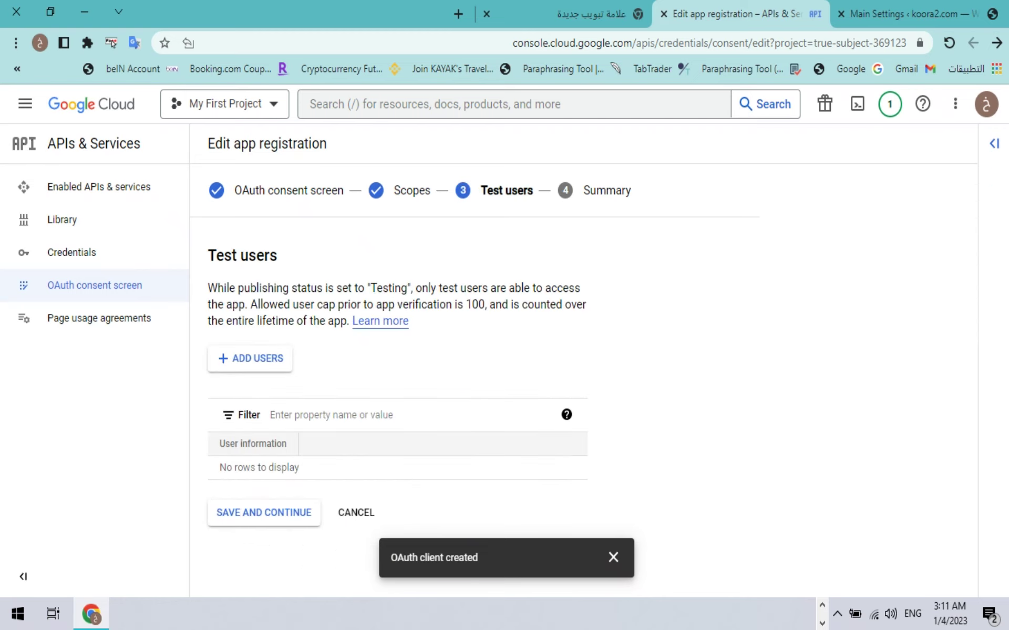
click(264, 512)
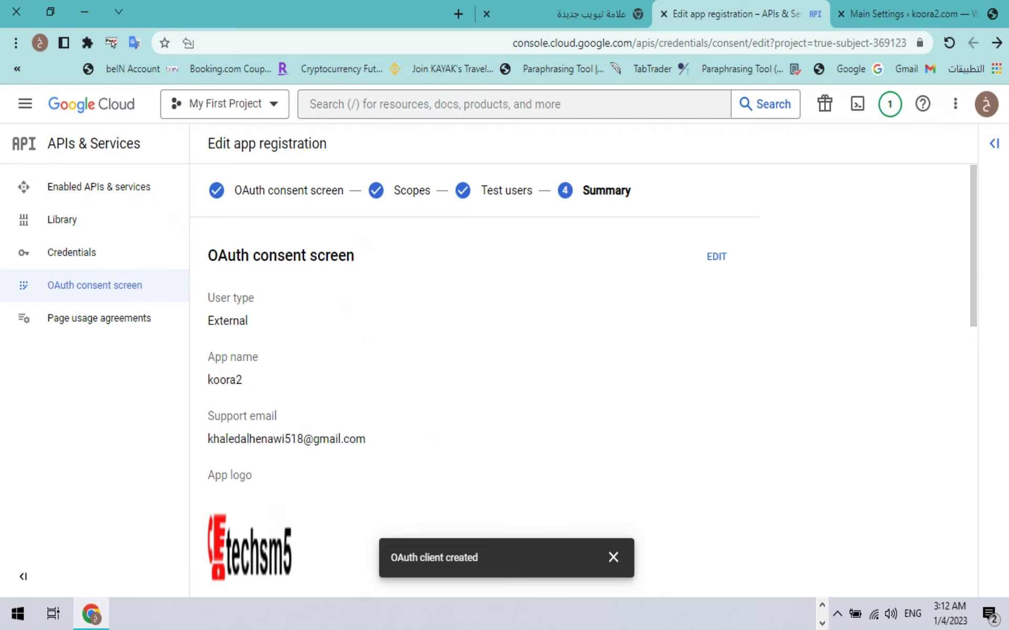
scroll(472, 368, down, 12)
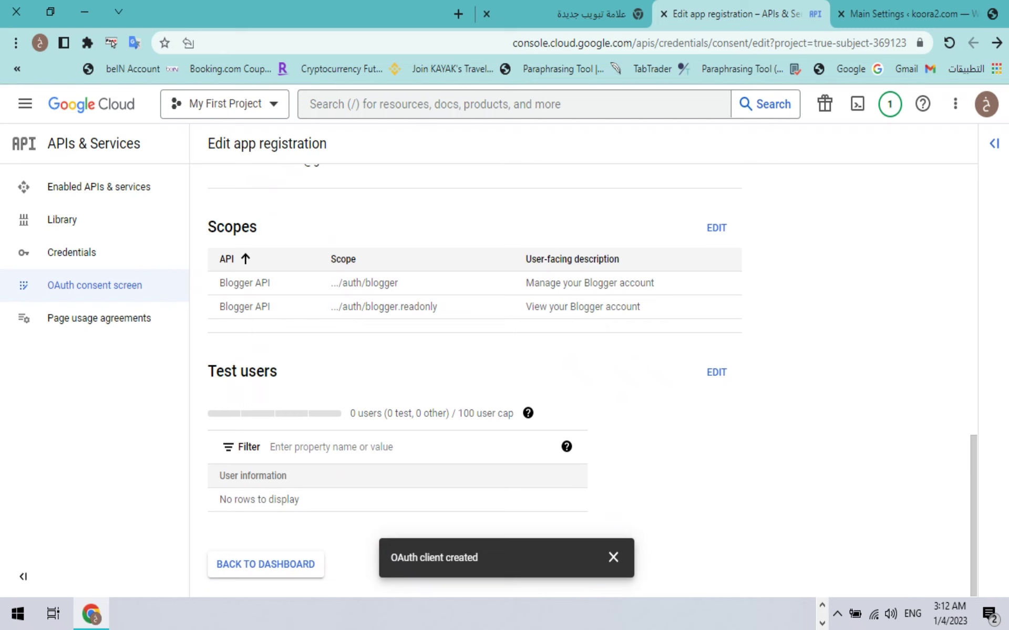
click(266, 564)
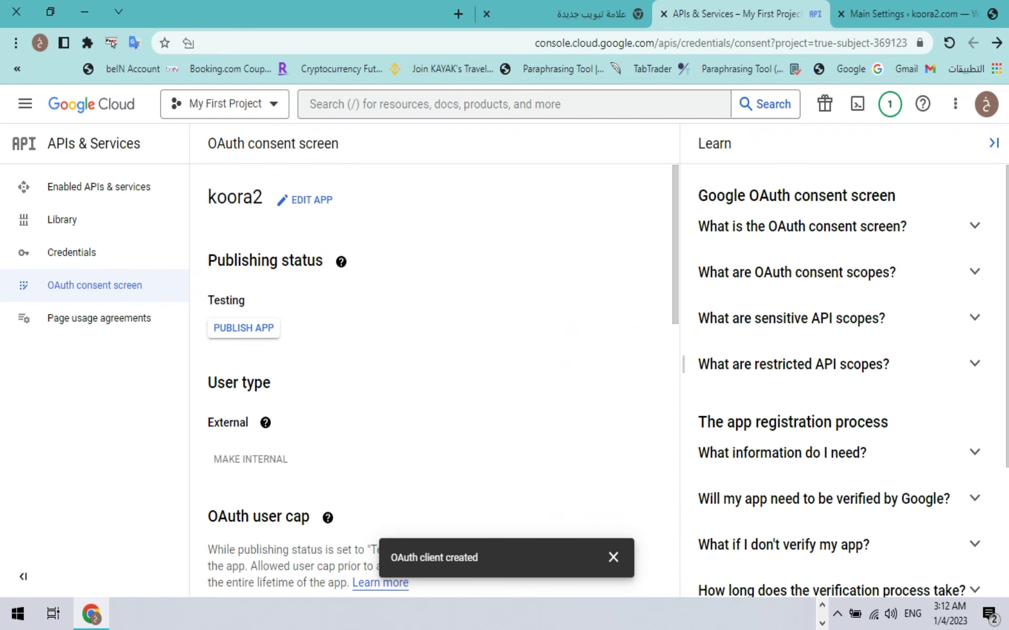
click(243, 327)
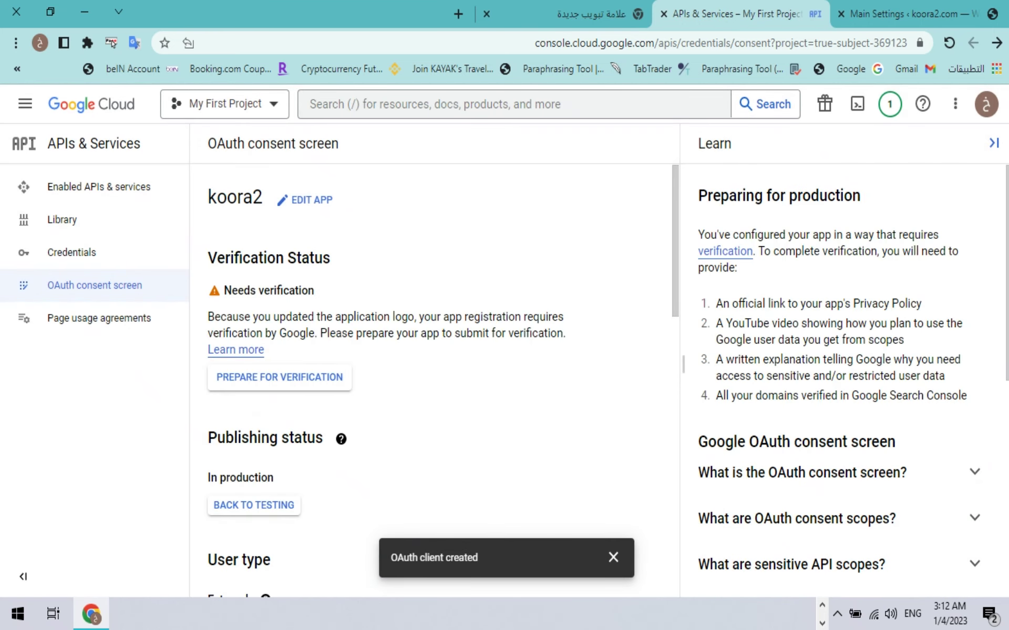
- Prepare the koora2 app for verification and try to save its app information with the privacy policy and terms of service links empty
click(294, 377)
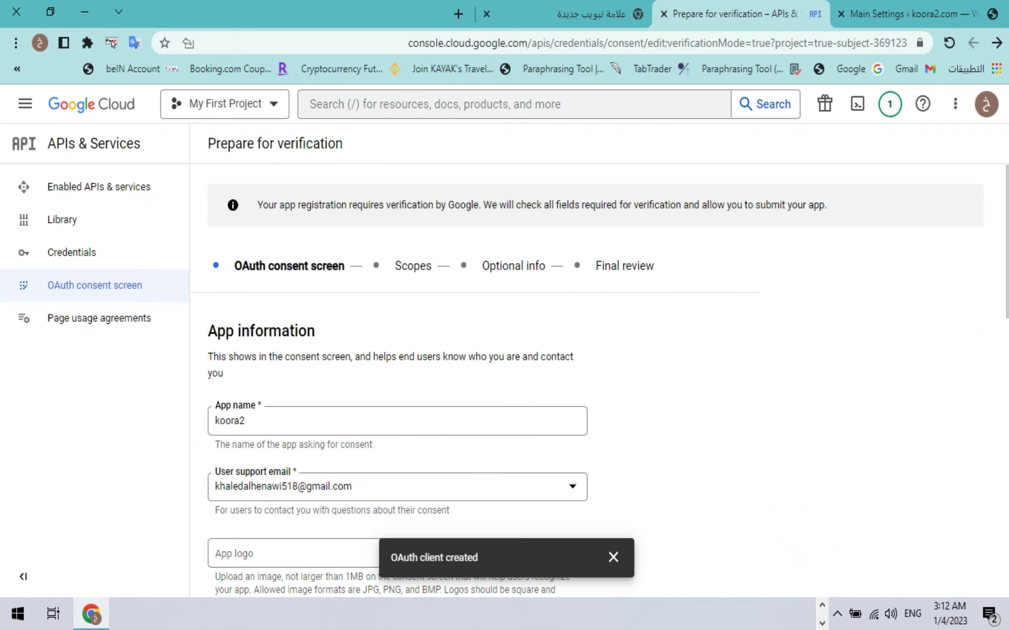
scroll(397, 368, down, 3)
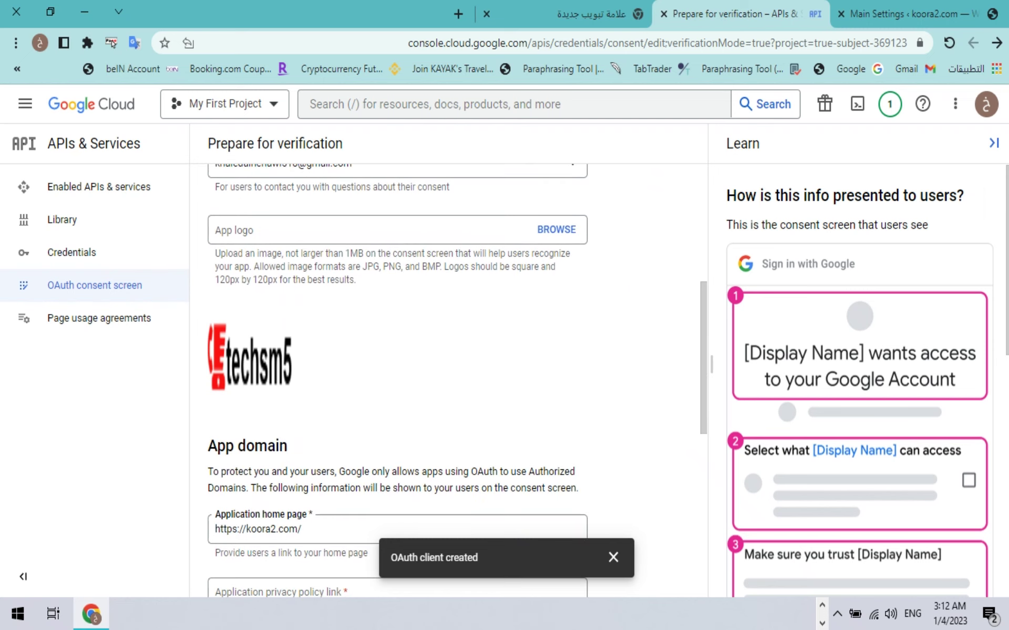
scroll(397, 381, down, 3)
click(397, 428)
scroll(397, 428, down, 5)
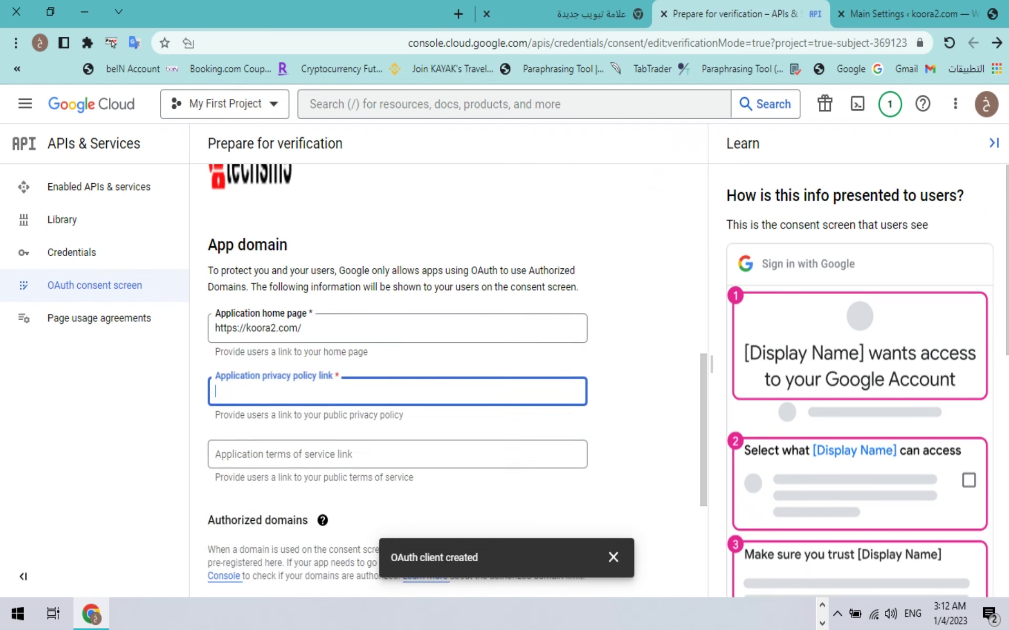
click(264, 564)
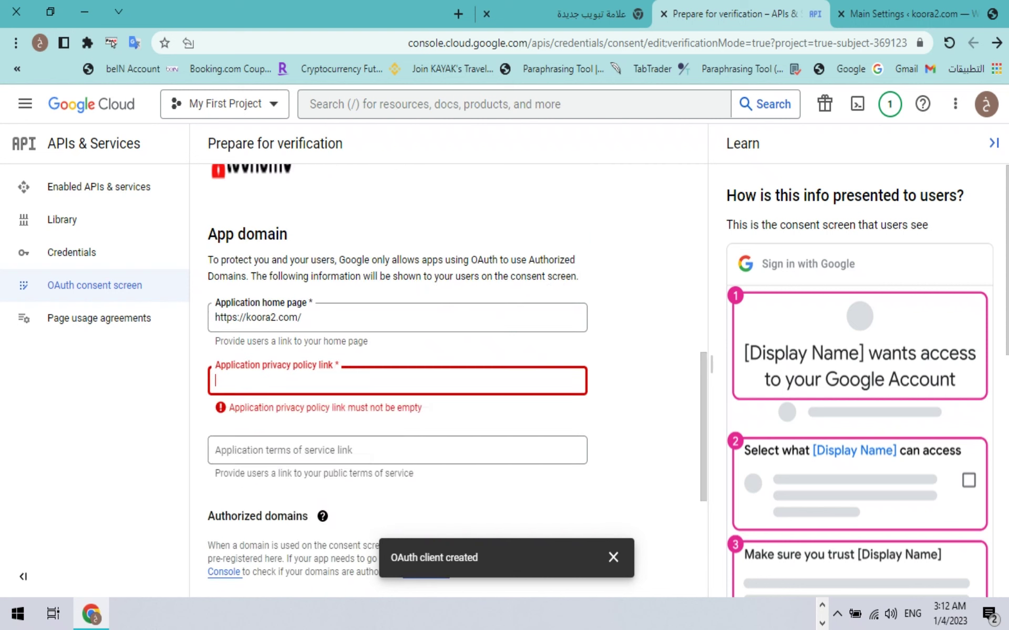
triple_click(266, 372)
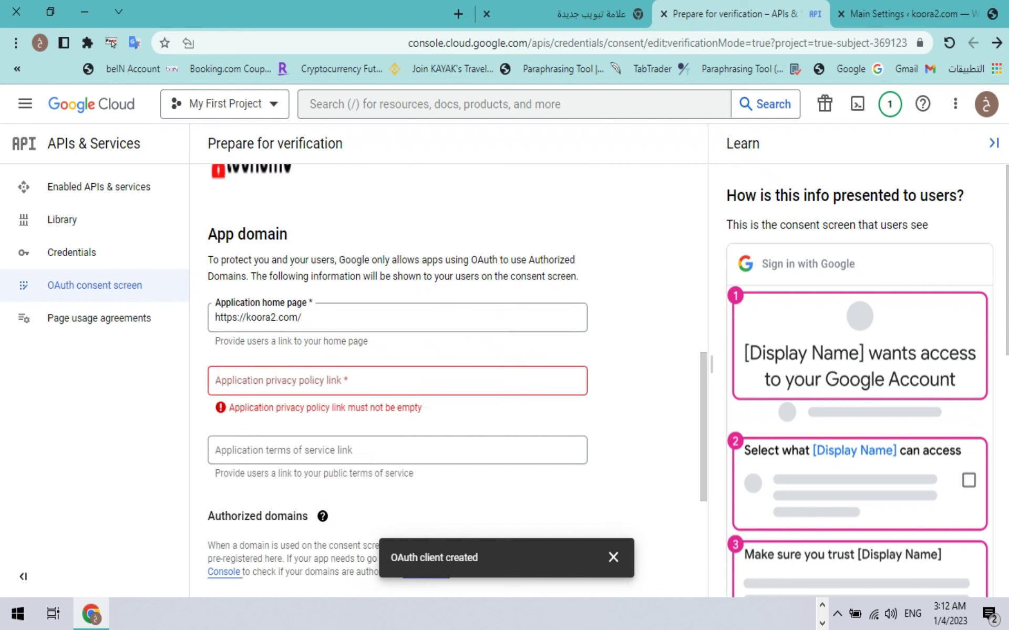
click(265, 381)
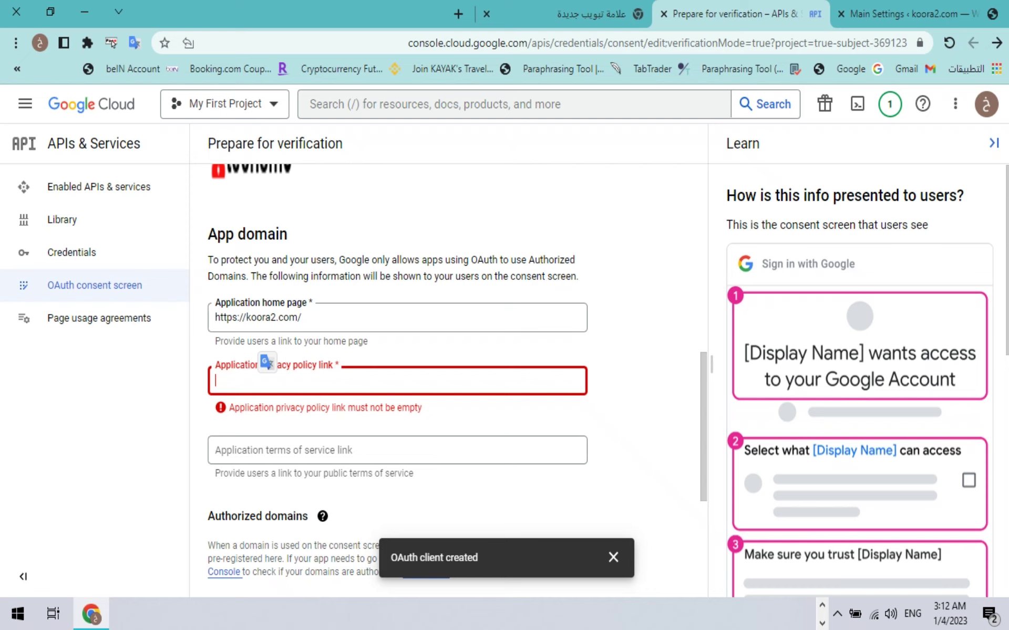
click(265, 450)
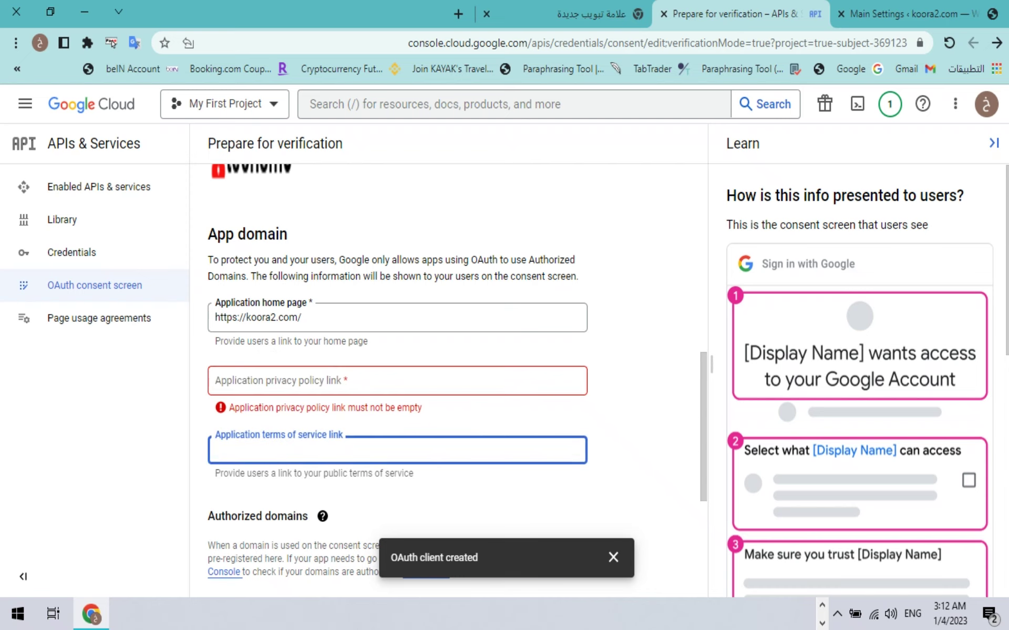
scroll(398, 379, down, 5)
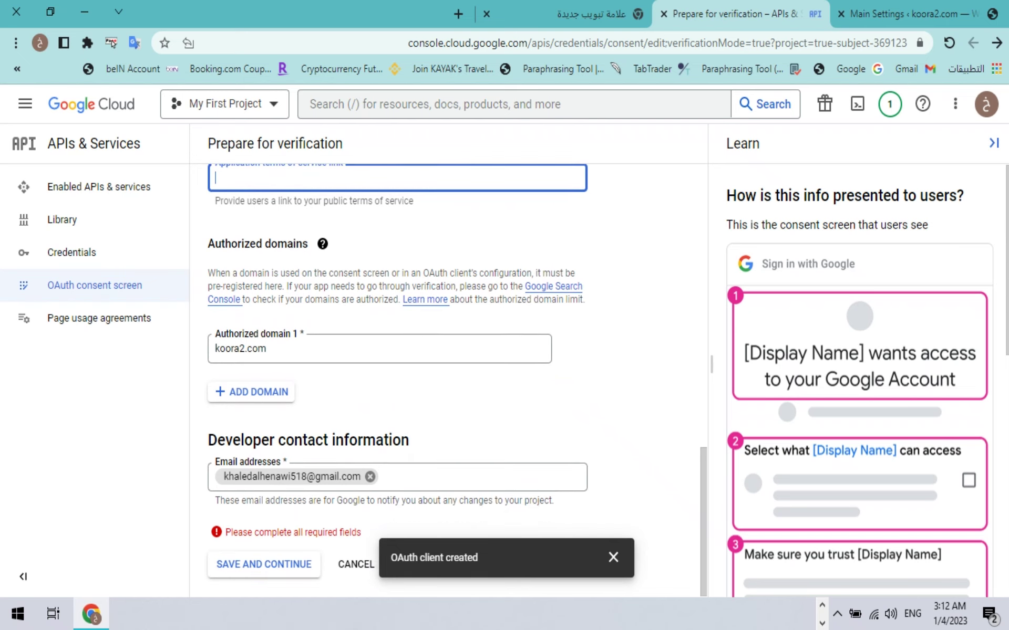
- Leave the Google Cloud and koora2 pages, switch to the techsm5.xyz WordPress admin, and open the Blogspotomatic main settings
key(ctrl+w)
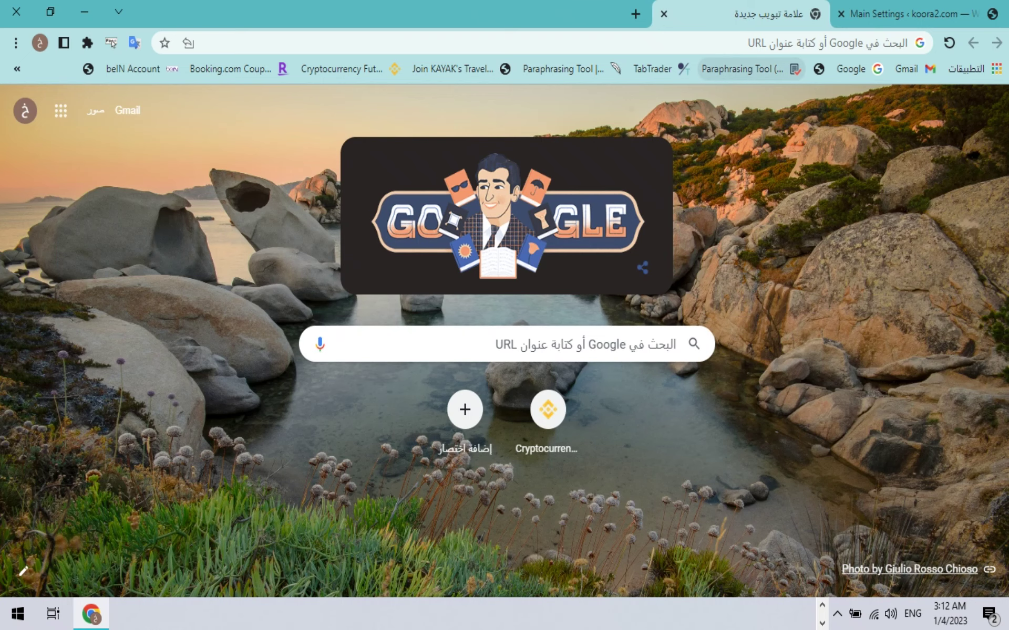
click(840, 14)
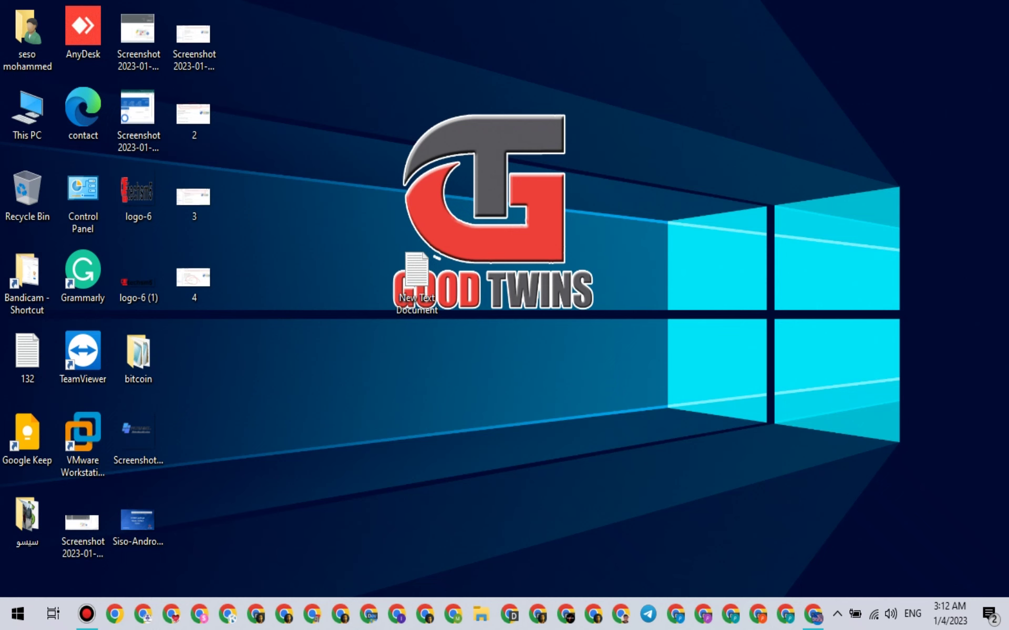
click(813, 613)
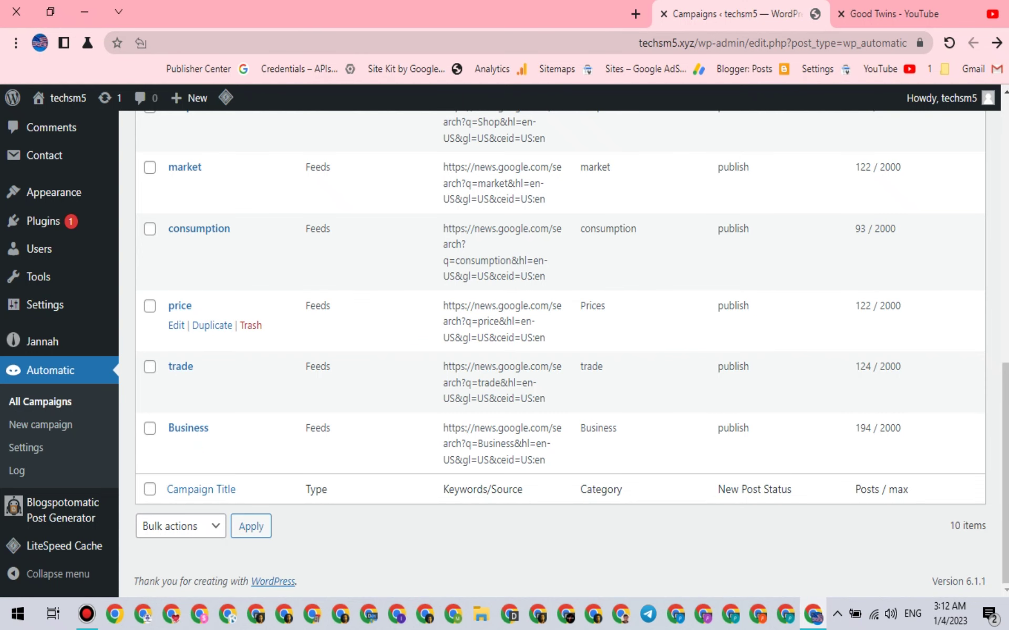
click(57, 510)
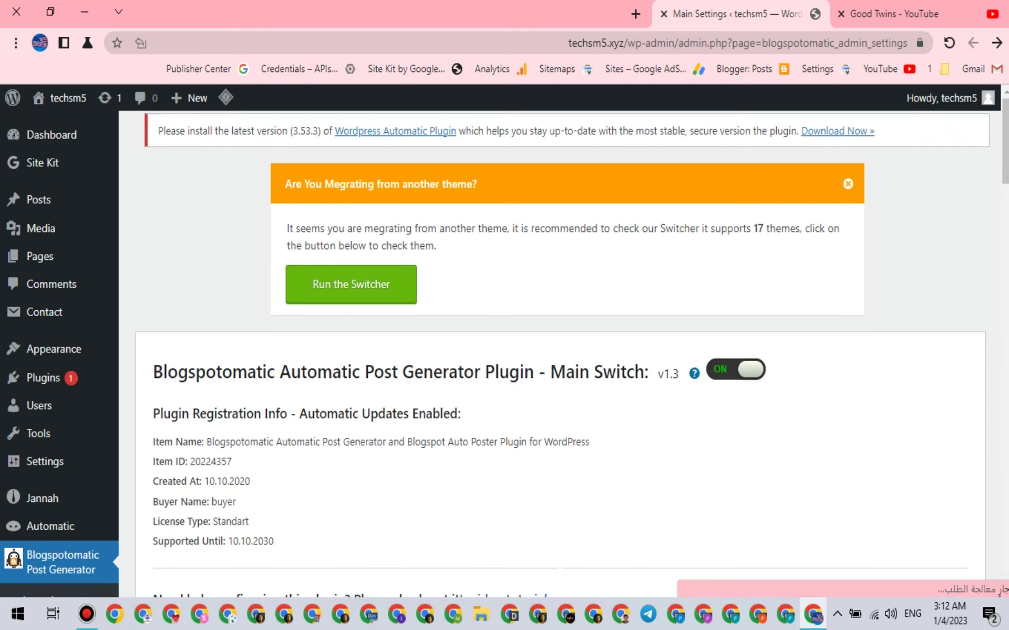
- Examine the techsm5 Blogspotomatic main settings, from the OAuth credentials through the plugin options to the random sentence generator lists
scroll(560, 352, down, 7)
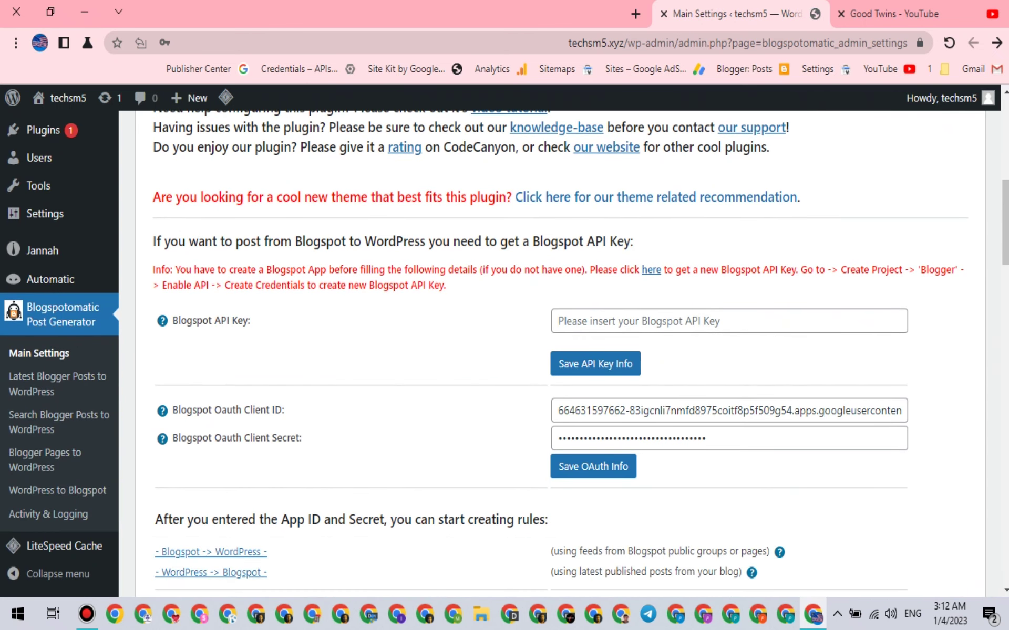
scroll(560, 352, down, 2)
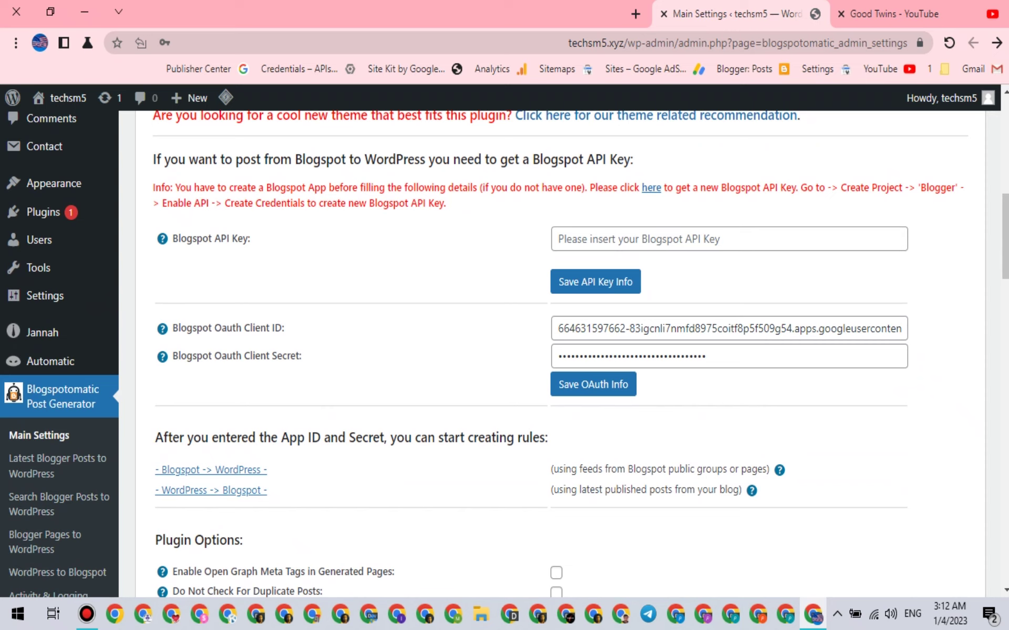
scroll(560, 336, down, 6)
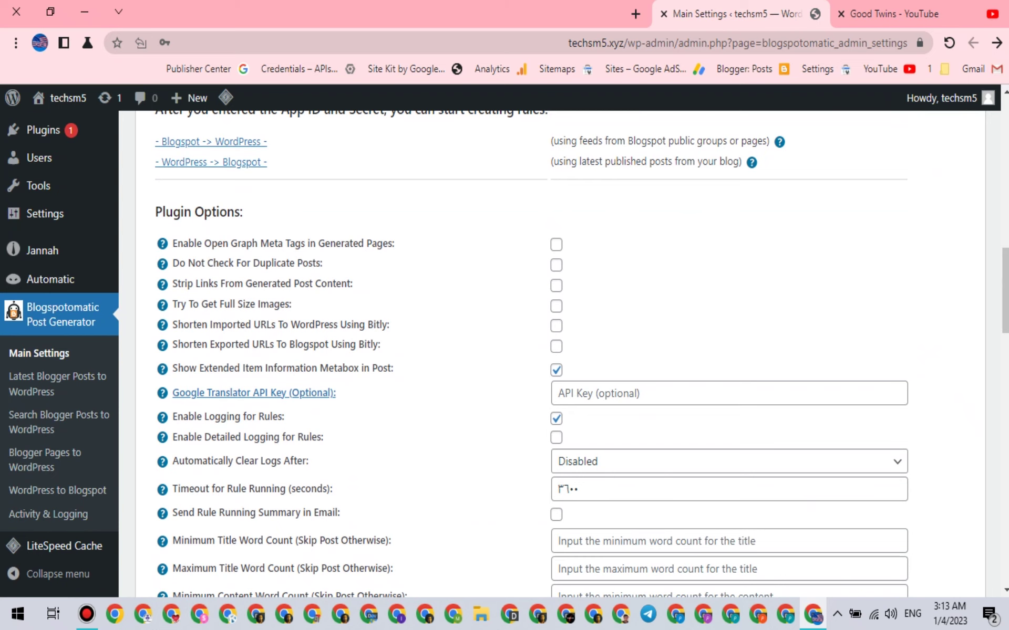
scroll(253, 393, up, 2)
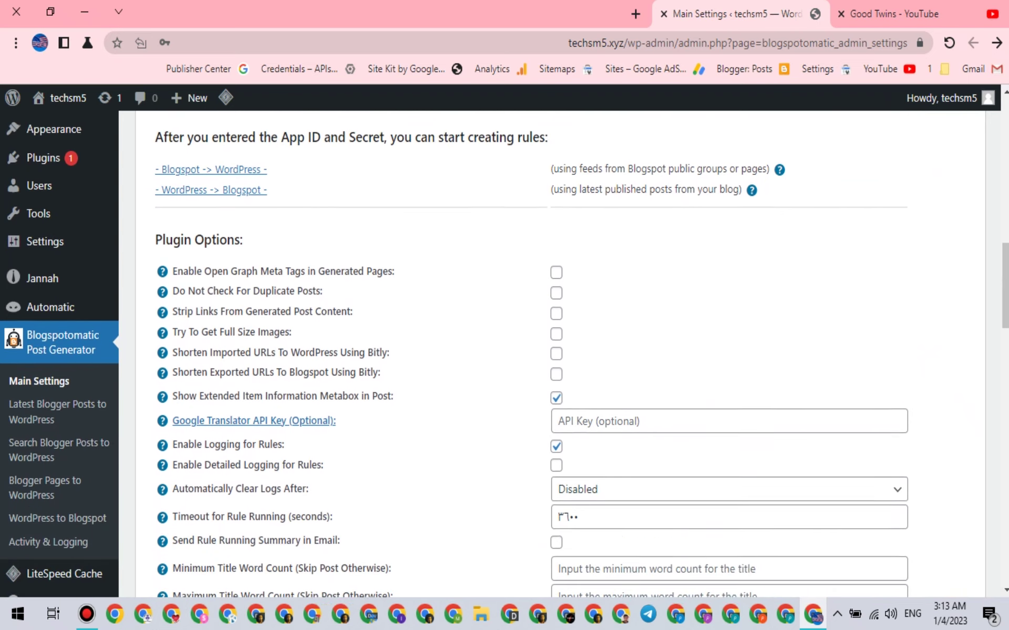
scroll(504, 355, down, 1)
scroll(532, 355, down, 7)
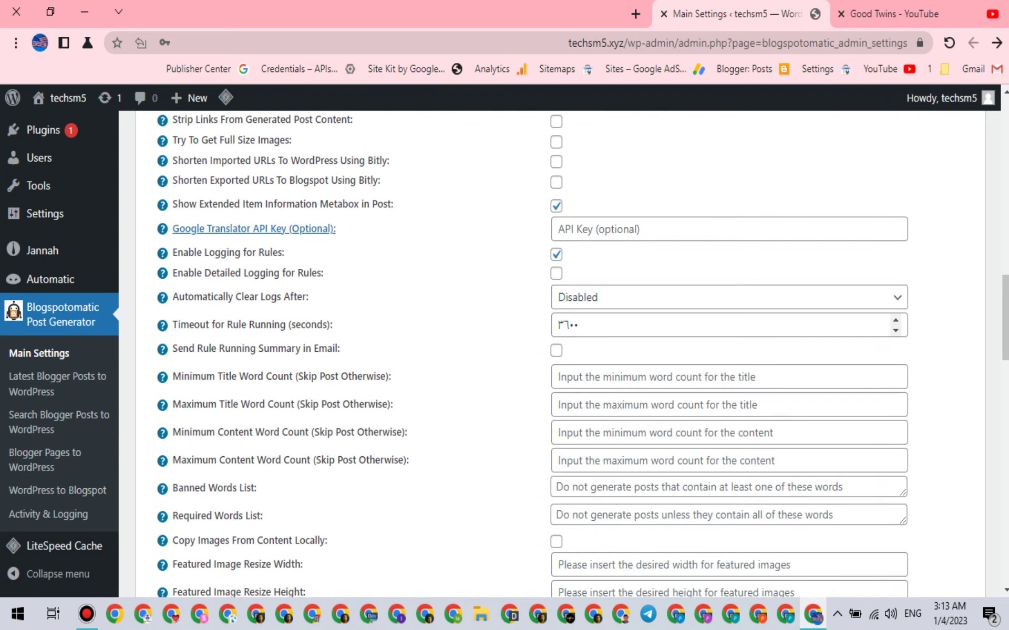
scroll(531, 355, down, 6)
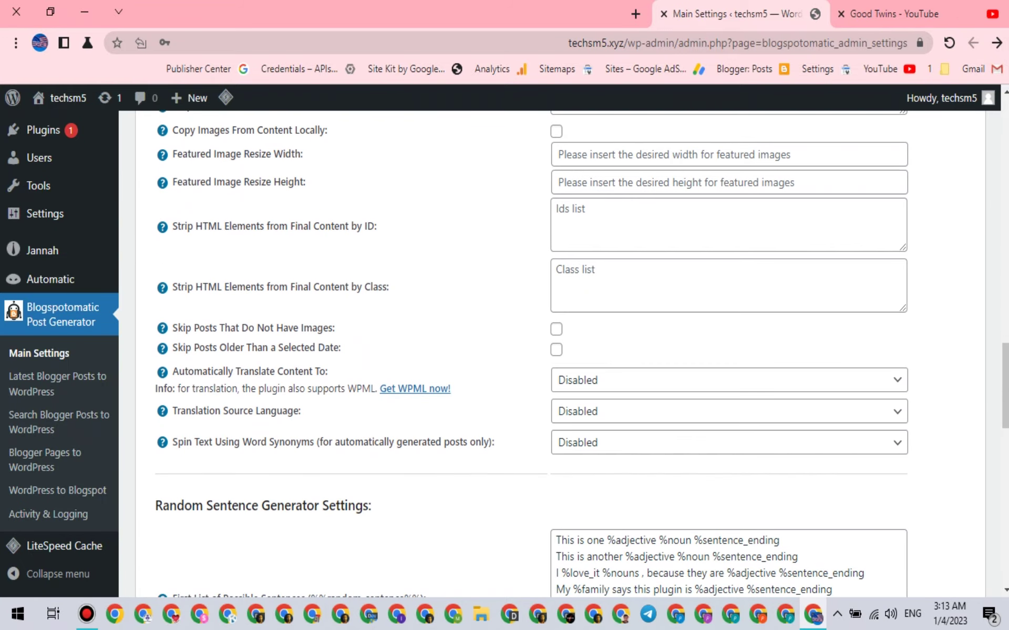
scroll(531, 355, down, 4)
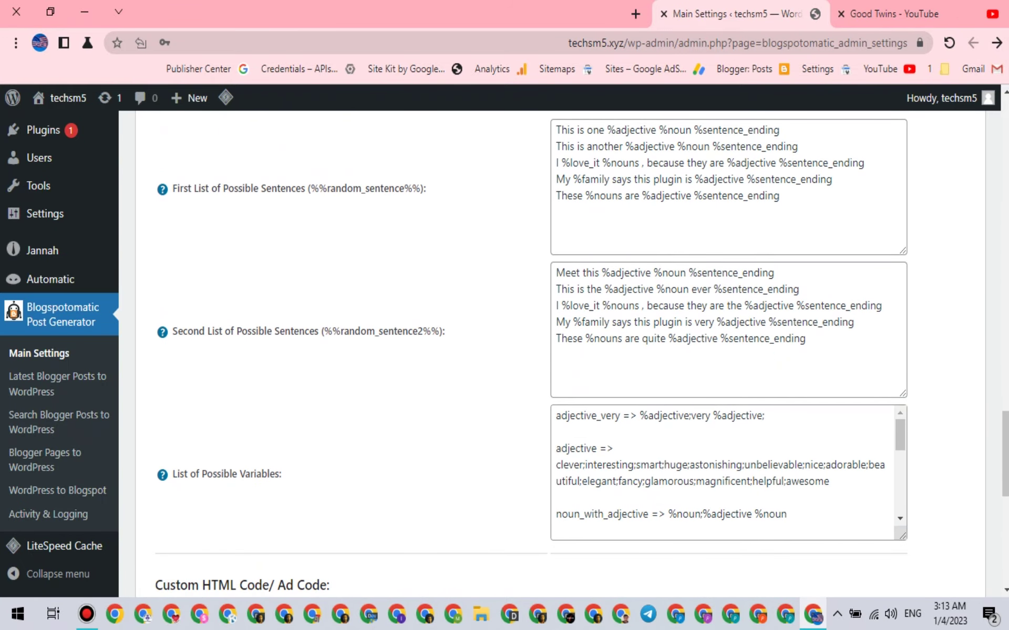
triple_click(633, 196)
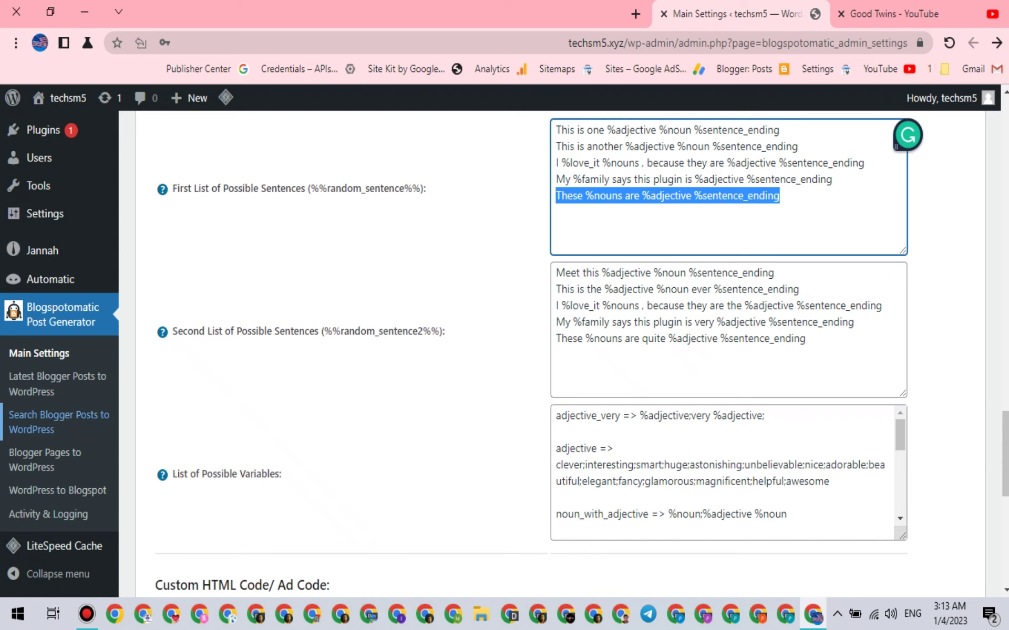
scroll(58, 456, down, 2)
- Open the WordPress to Blogspot settings and inspect the blog ID entered under Blogs Where To Post
click(58, 490)
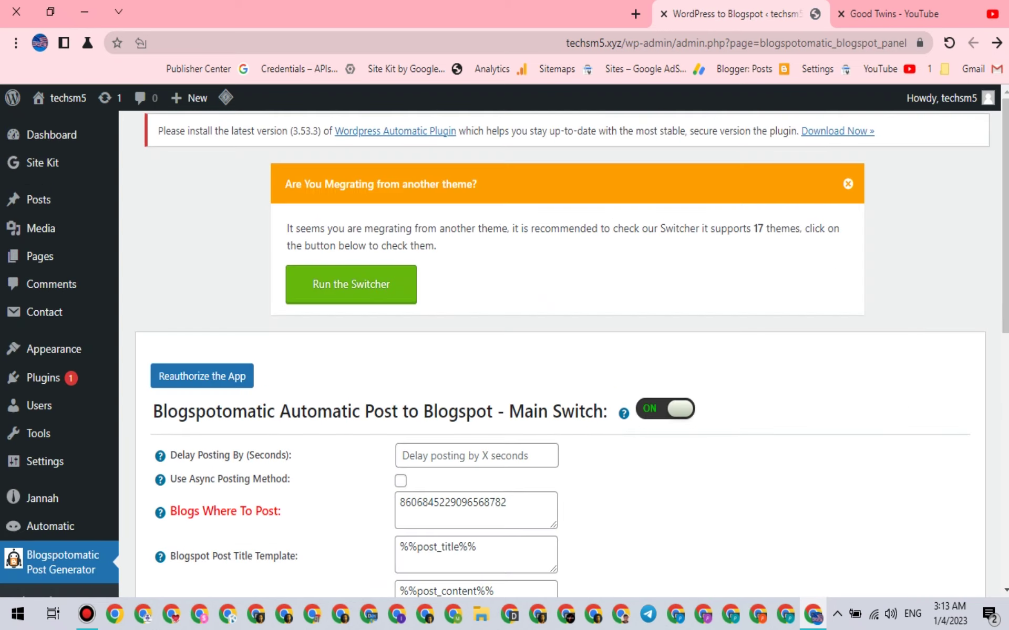
scroll(525, 352, down, 5)
double_click(489, 256)
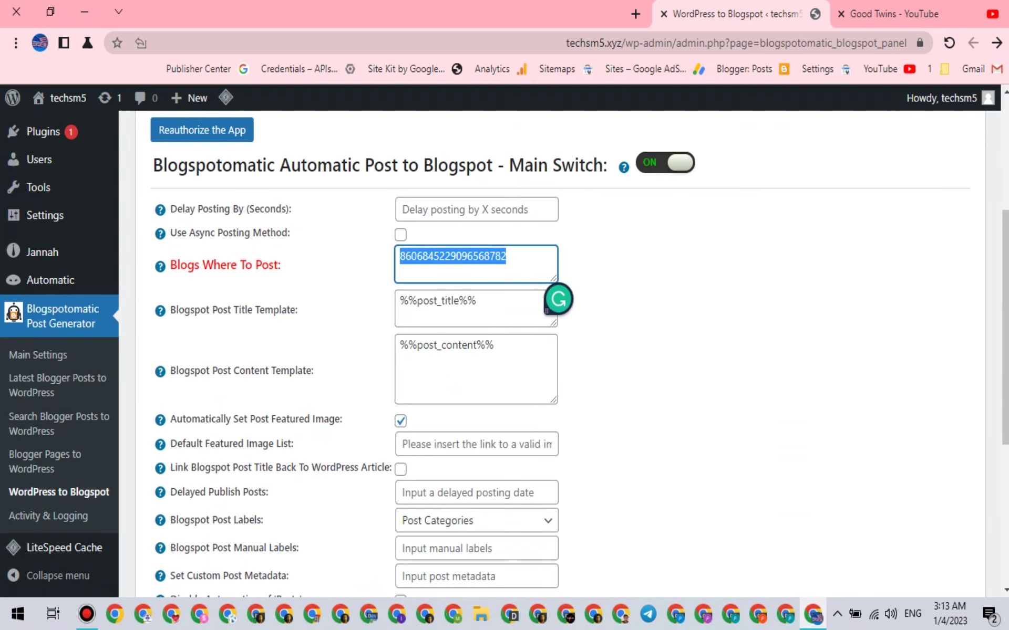
click(488, 256)
double_click(416, 256)
double_click(431, 256)
- Switch to the browser profile that manages the blogs, open Blogger, and select the "wordpress hosting - Good Twins" blog
click(284, 614)
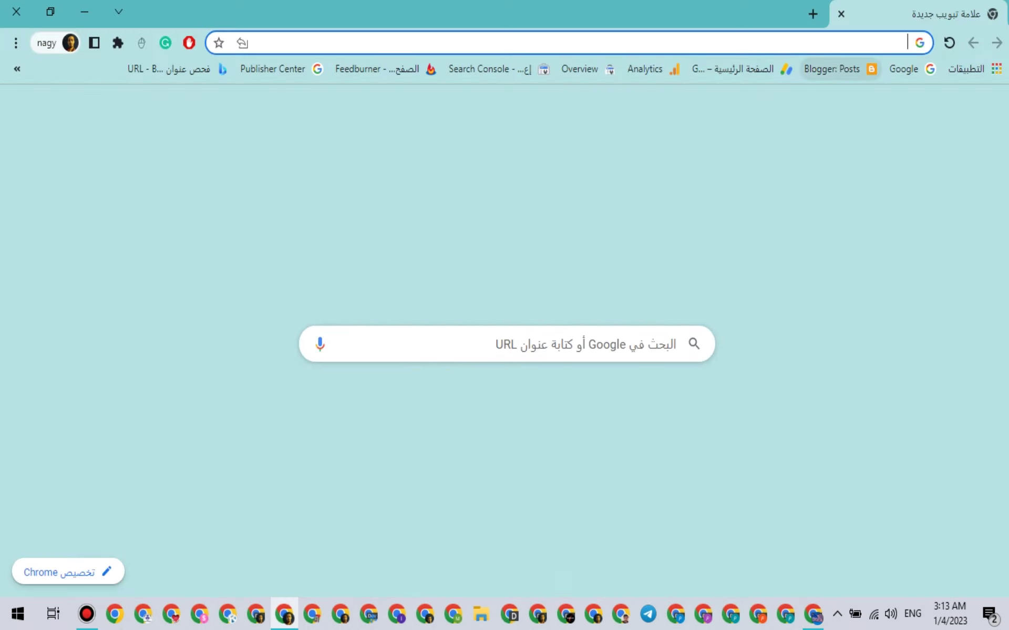
click(835, 69)
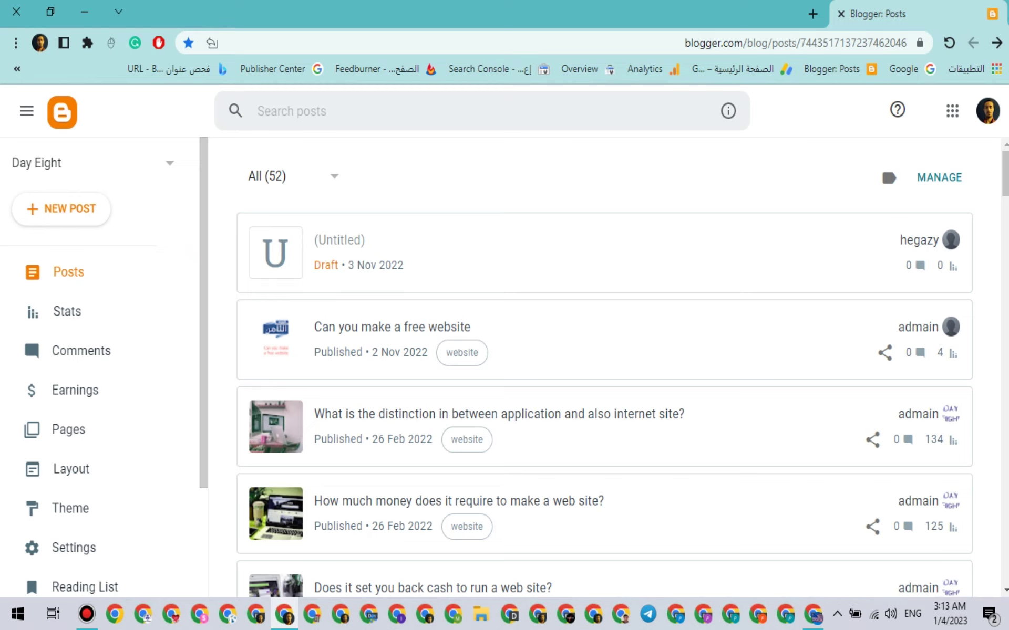
click(93, 163)
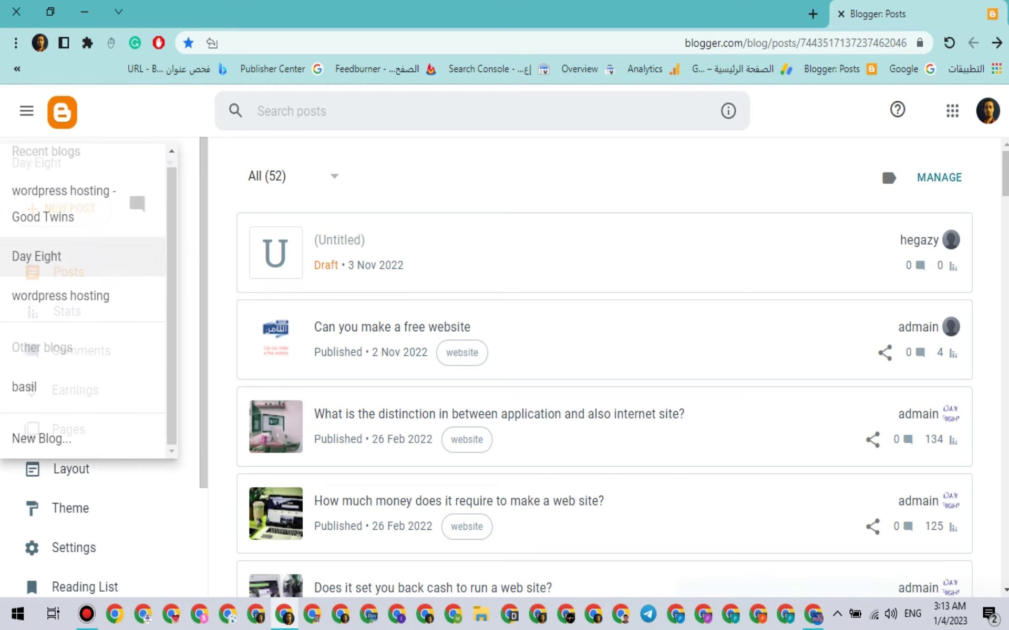
click(83, 202)
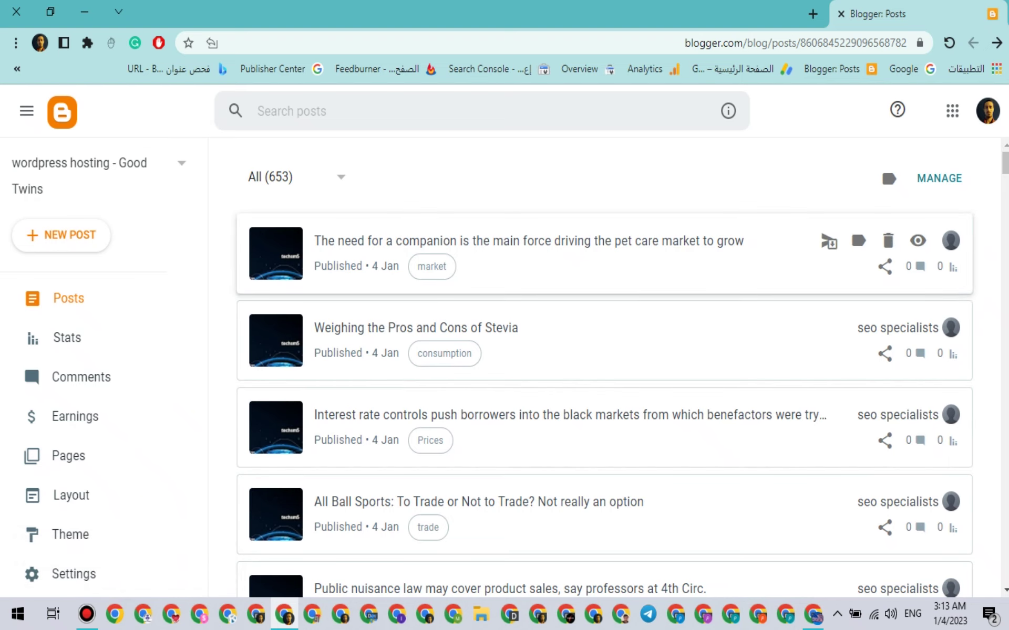
- View the live Good Twins blog and open the "Dog found outside Iowa airport after being abandoned by owner for adoption" article
scroll(79, 416, down, 3)
click(68, 486)
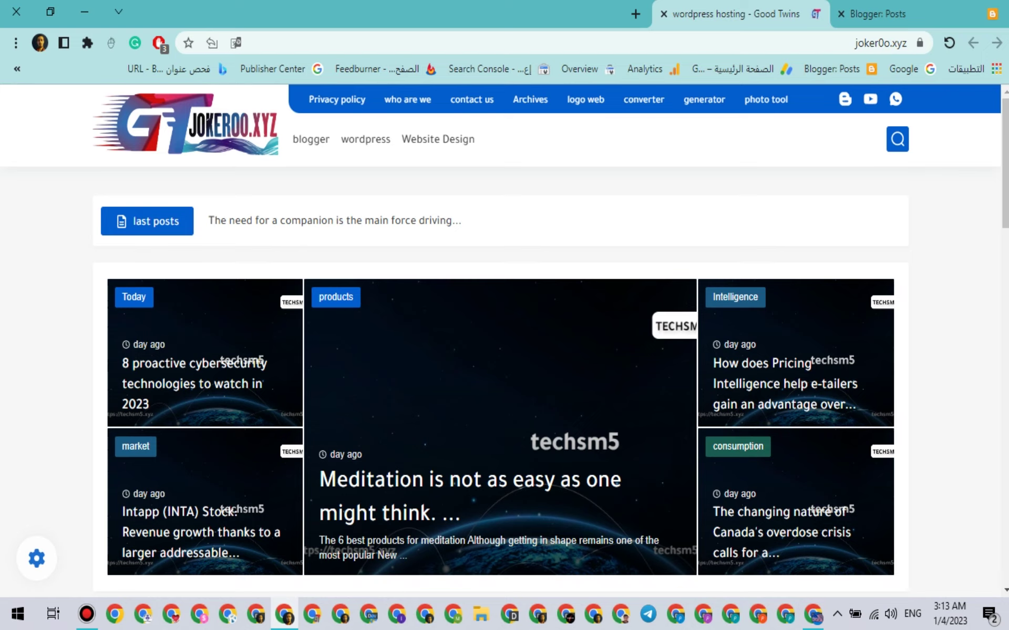
scroll(504, 342, down, 20)
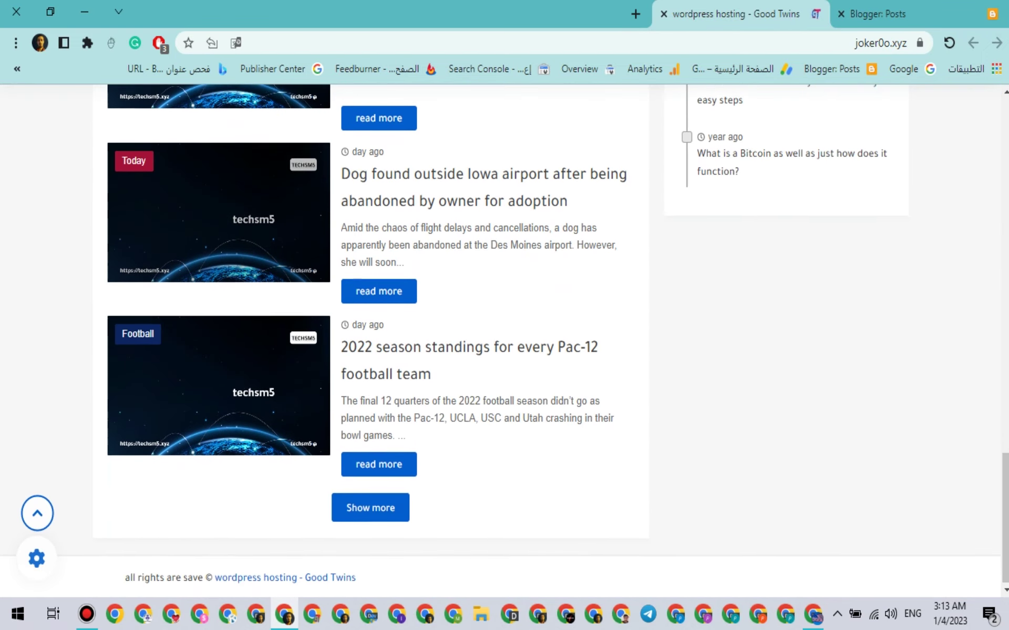
click(483, 175)
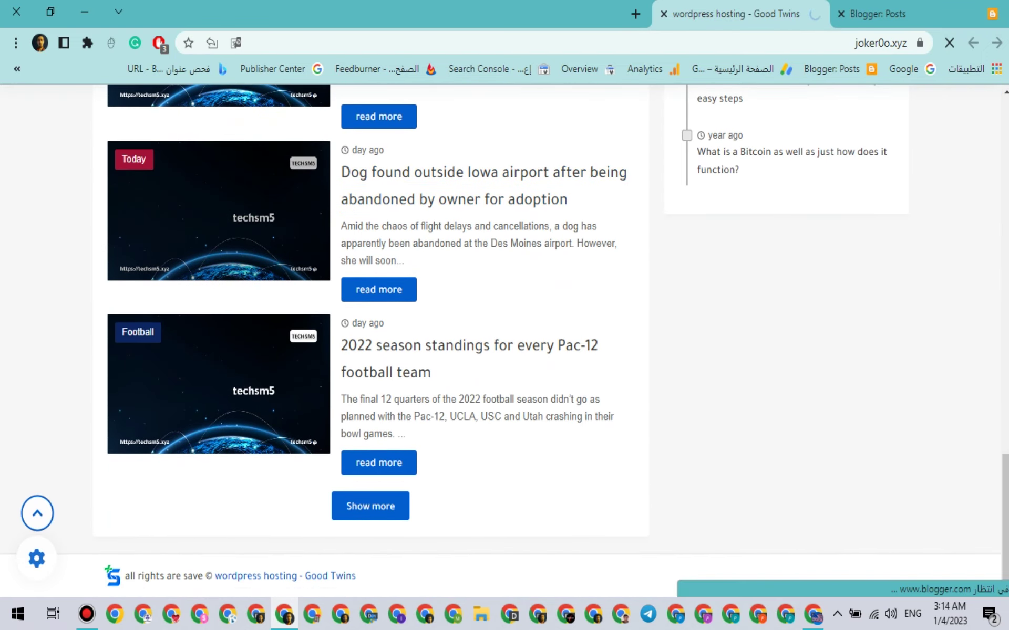
scroll(504, 342, down, 5)
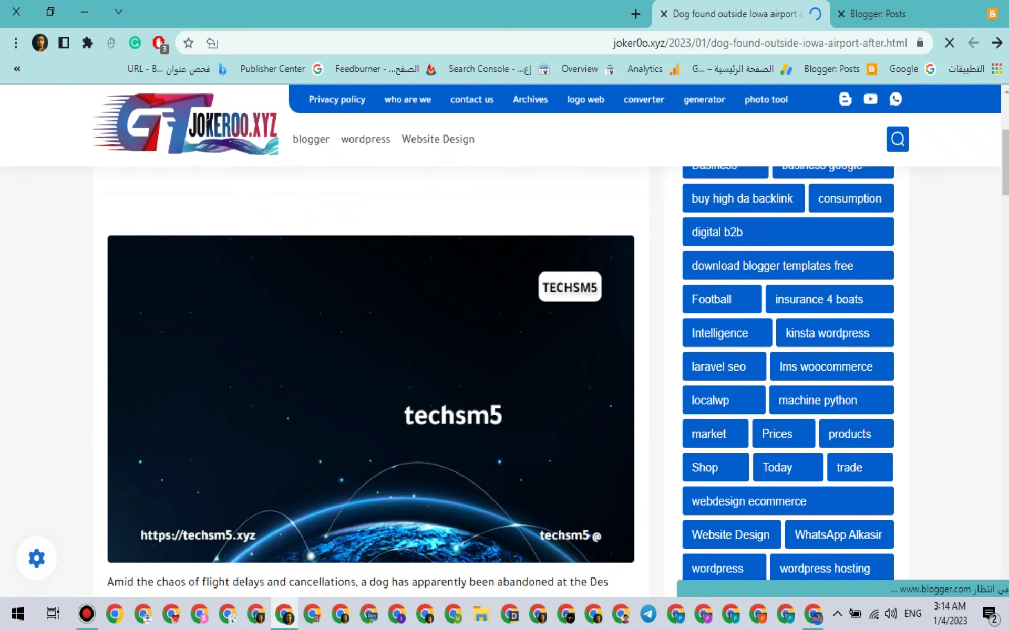
- Close the live Dog found outside Iowa airport article and look through the blog's published posts in Blogger
scroll(581, 277, up, 5)
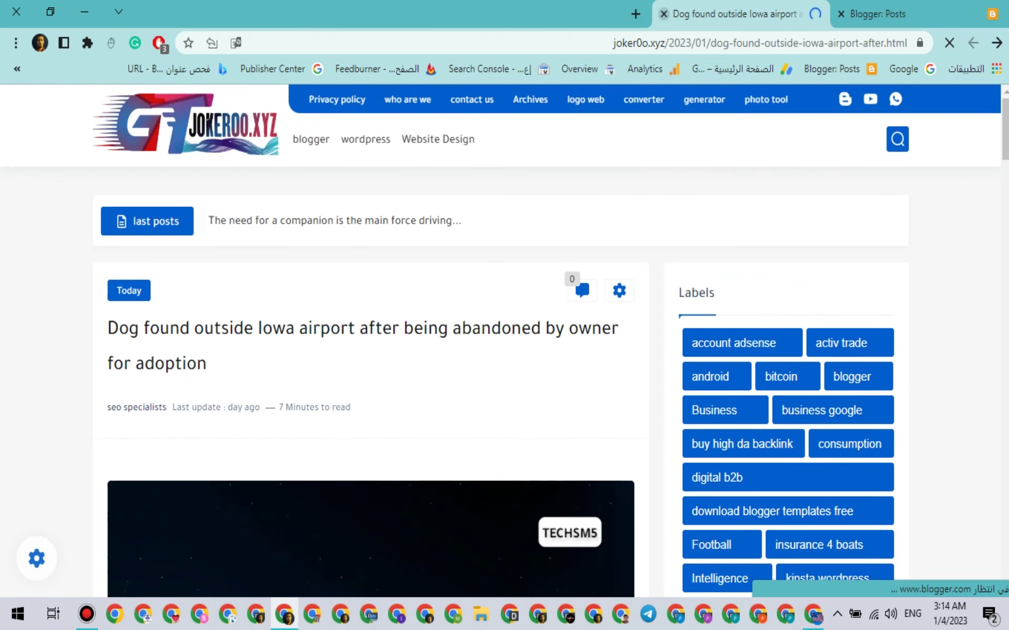
click(663, 14)
scroll(604, 315, down, 15)
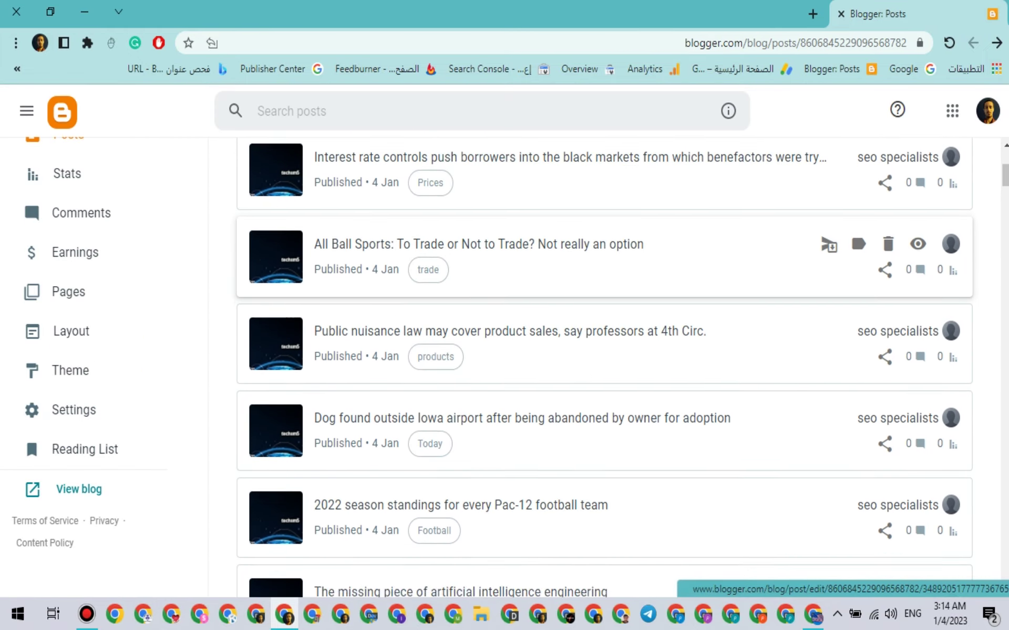
scroll(604, 299, down, 20)
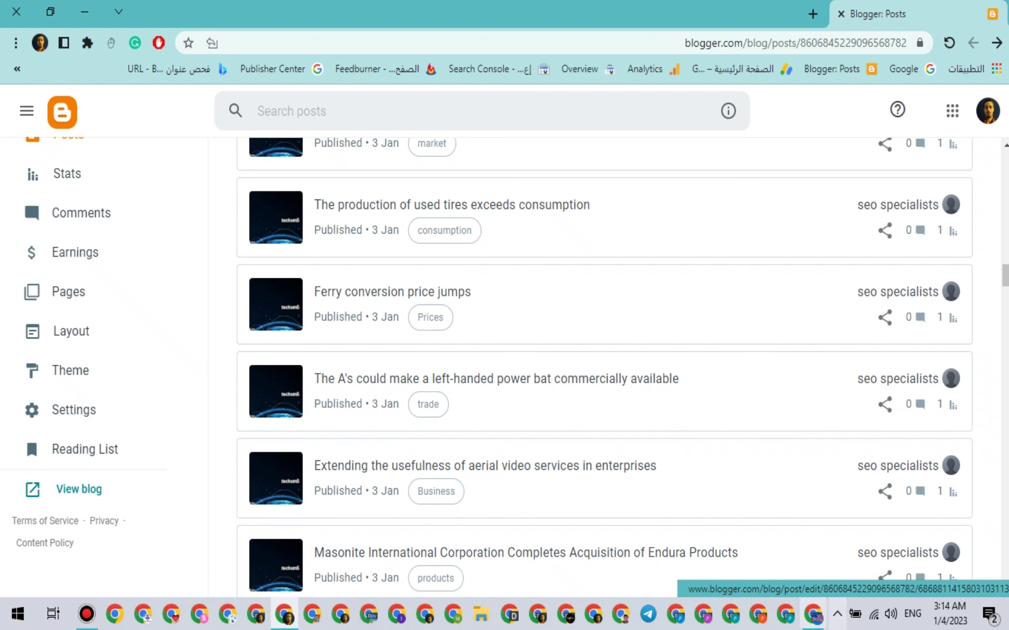
- Copy the blog ID from the end of the "wordpress hosting - Good Twins" posts page address
click(812, 613)
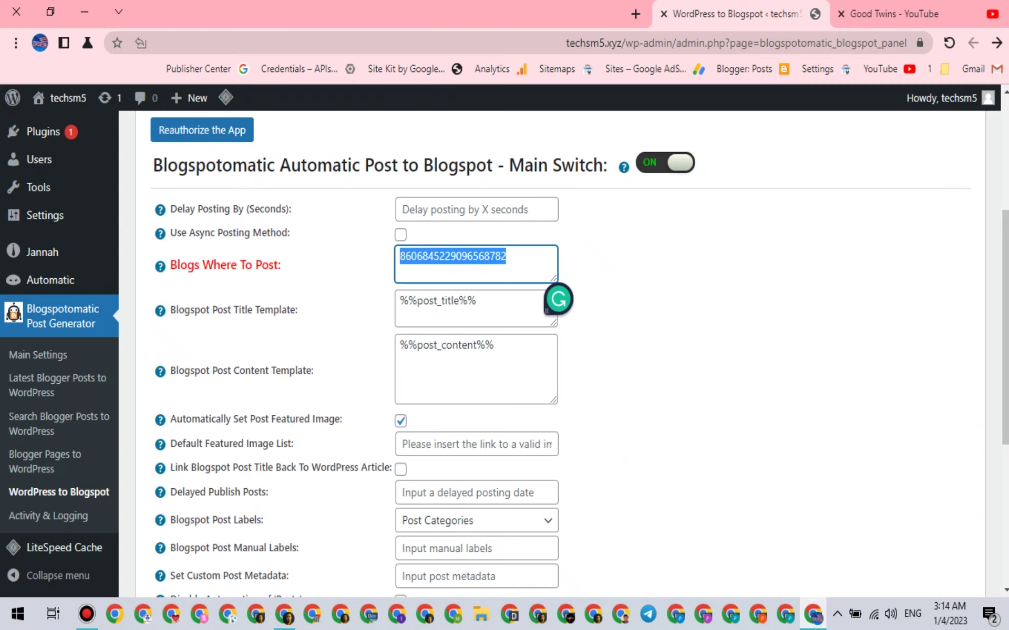
key(alt+Tab)
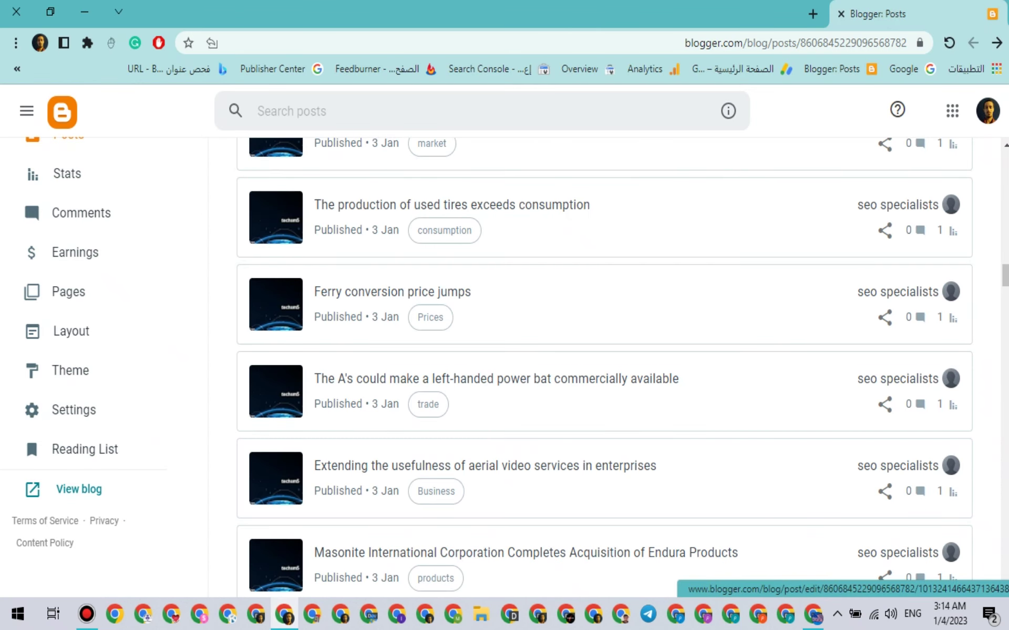
double_click(851, 43)
right_click(841, 42)
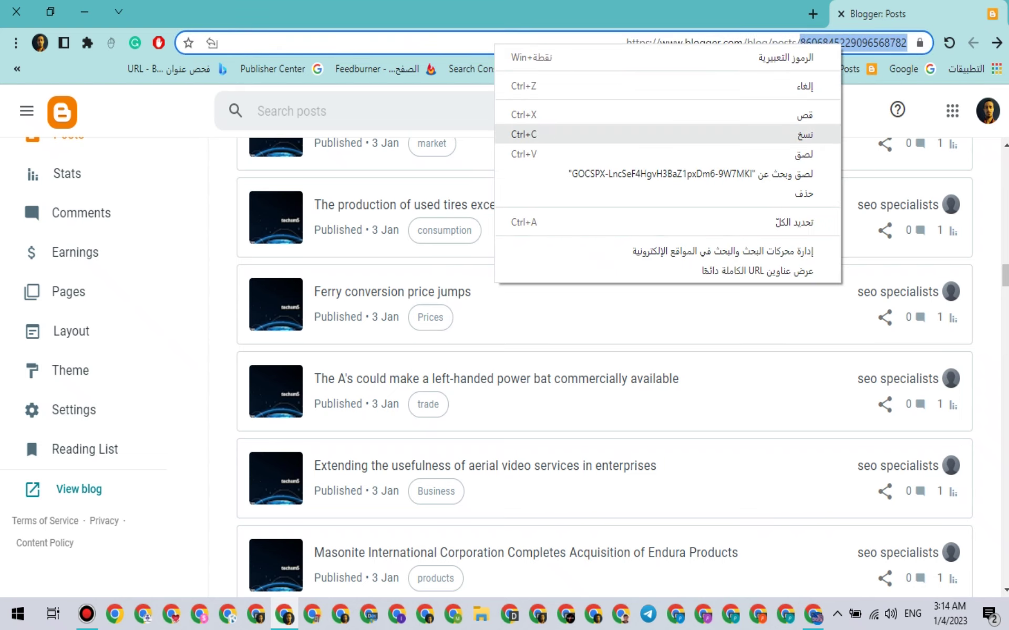
click(804, 135)
triple_click(855, 43)
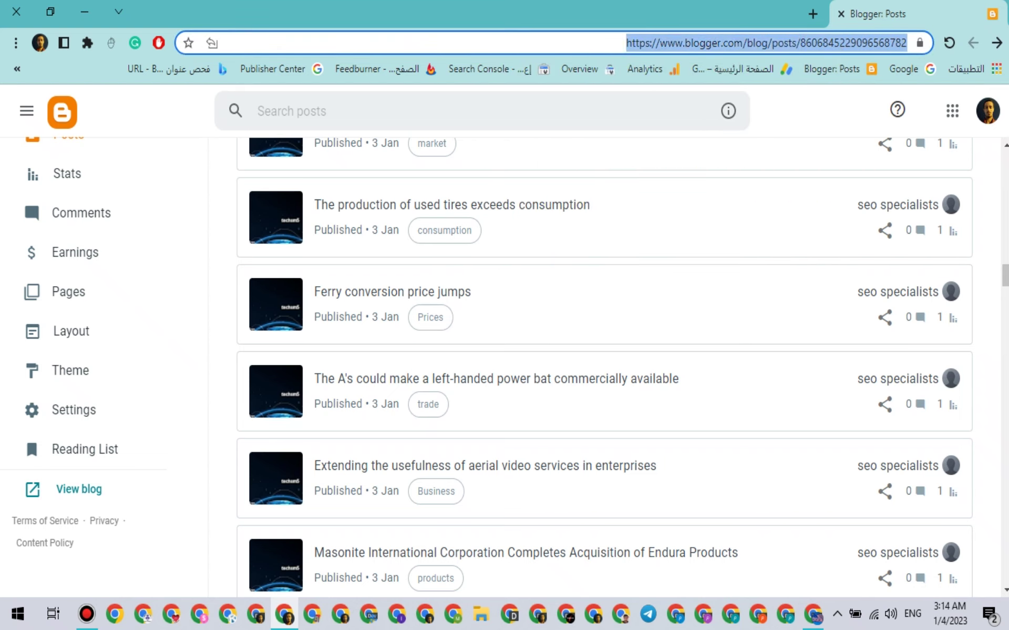
double_click(851, 42)
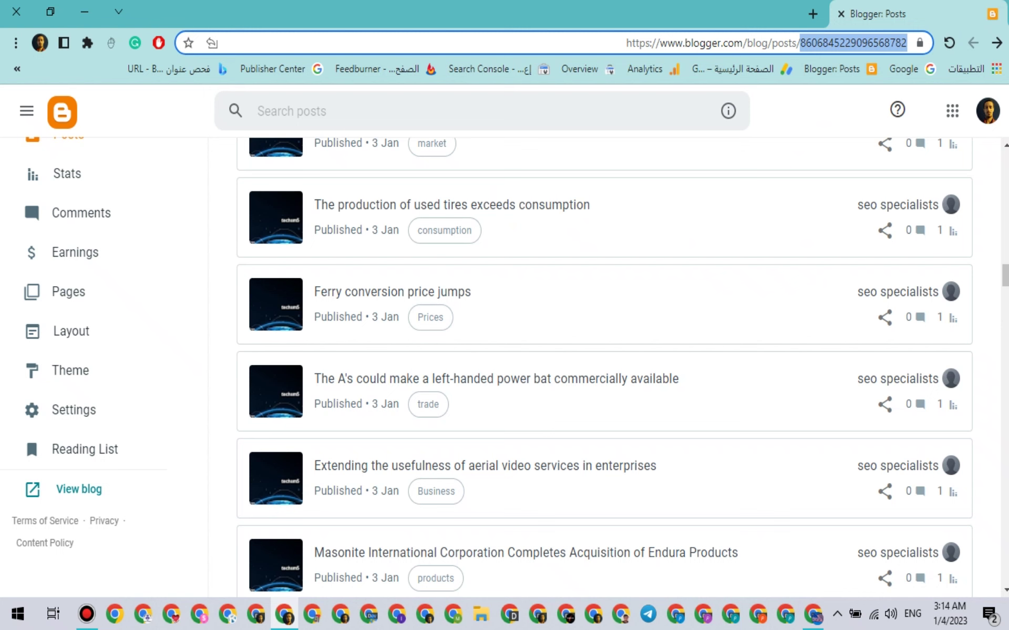
- Switch to the techsm5 WordPress window and replace the Blogs Where To Post entry with the copied blog ID
click(813, 614)
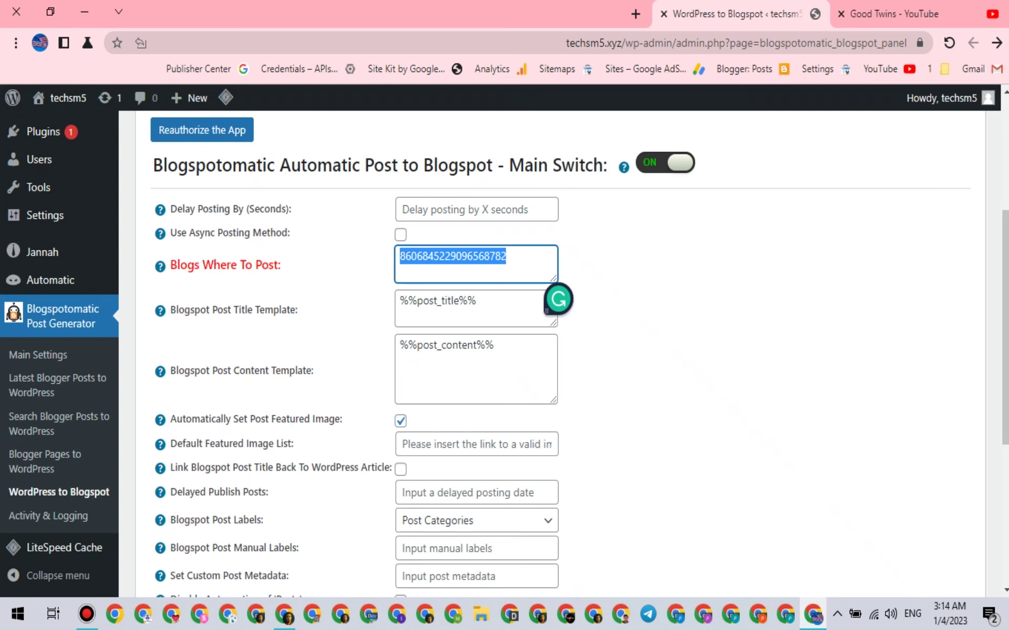
right_click(453, 258)
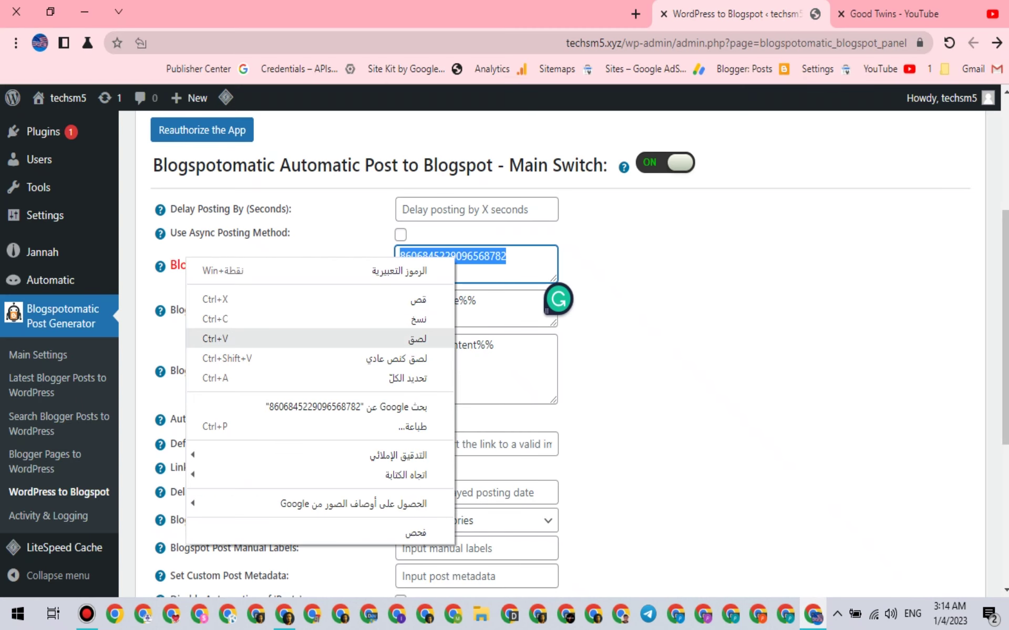
click(367, 338)
scroll(525, 357, down, 4)
scroll(525, 358, up, 3)
scroll(525, 357, up, 1)
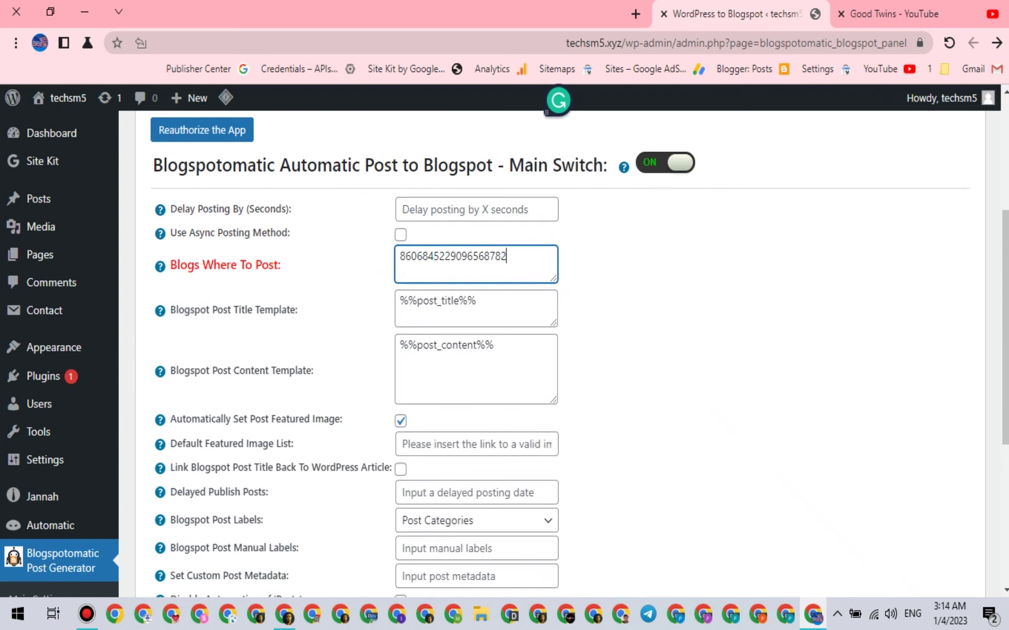
- Inspect the Blogspot post title template %%post_title%% and the post content template %%post_content%%
triple_click(437, 300)
click(422, 301)
drag(400, 301, 476, 301)
click(477, 301)
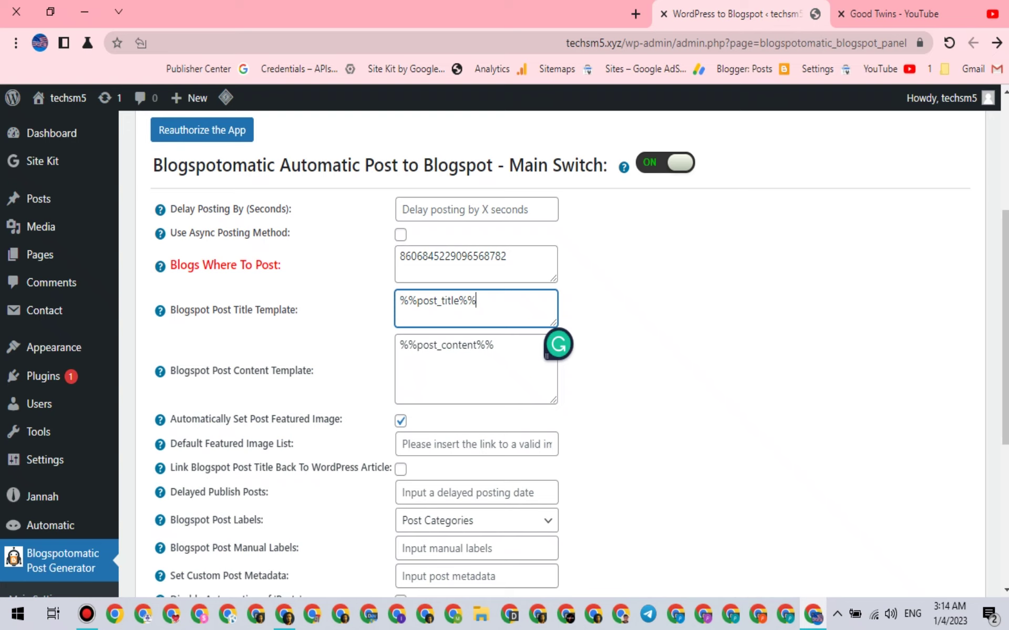
click(478, 256)
click(465, 300)
triple_click(441, 300)
triple_click(445, 300)
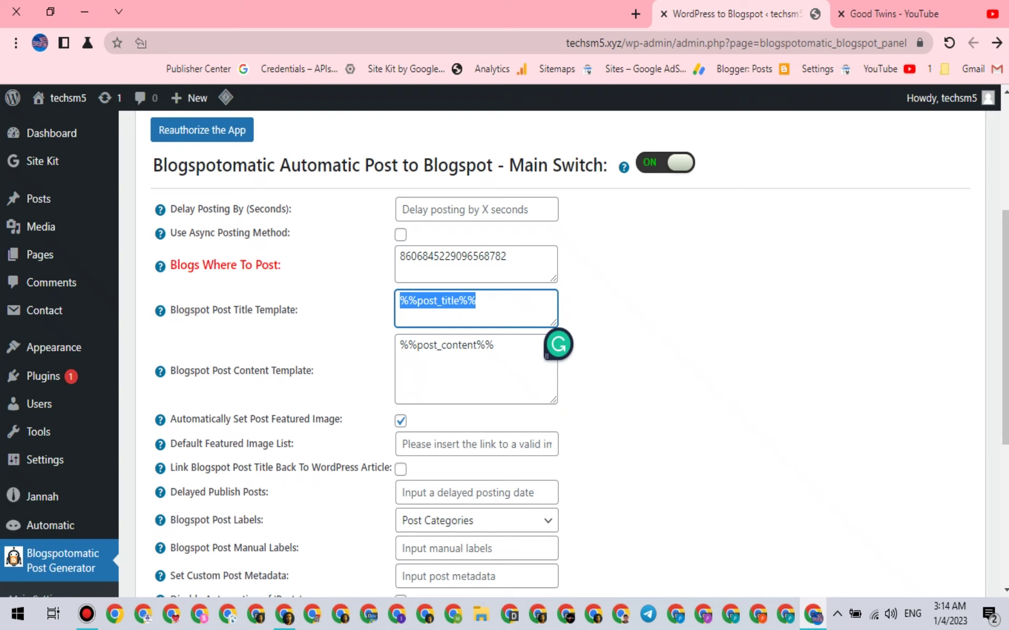
triple_click(415, 345)
click(415, 345)
drag(400, 345, 493, 345)
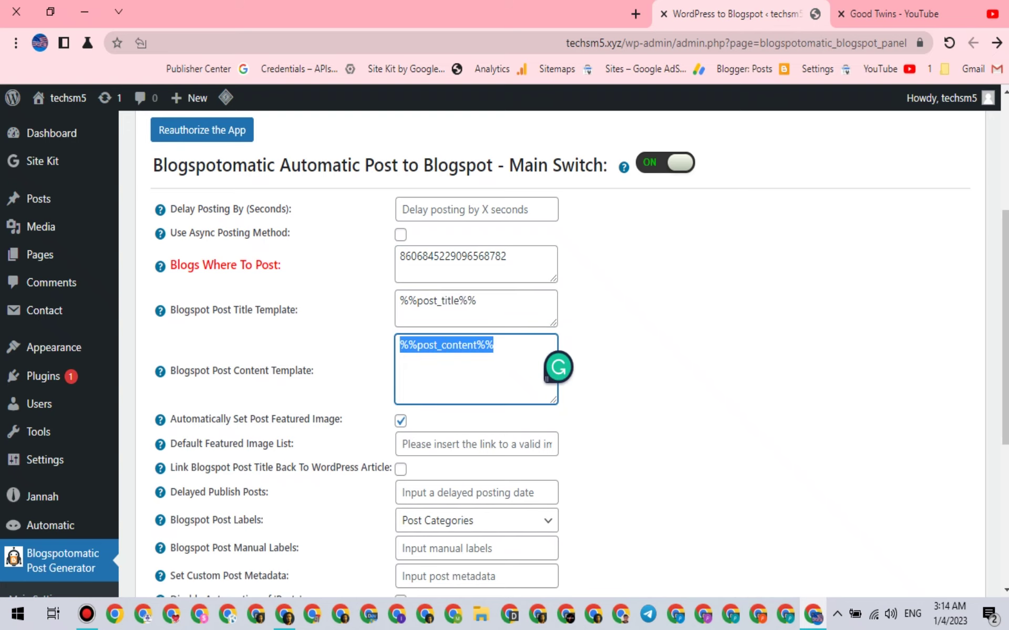
- Check the Blogspot Post Labels choices, keep Post Categories, and save the WordPress to Blogspot settings
scroll(505, 347, down, 3)
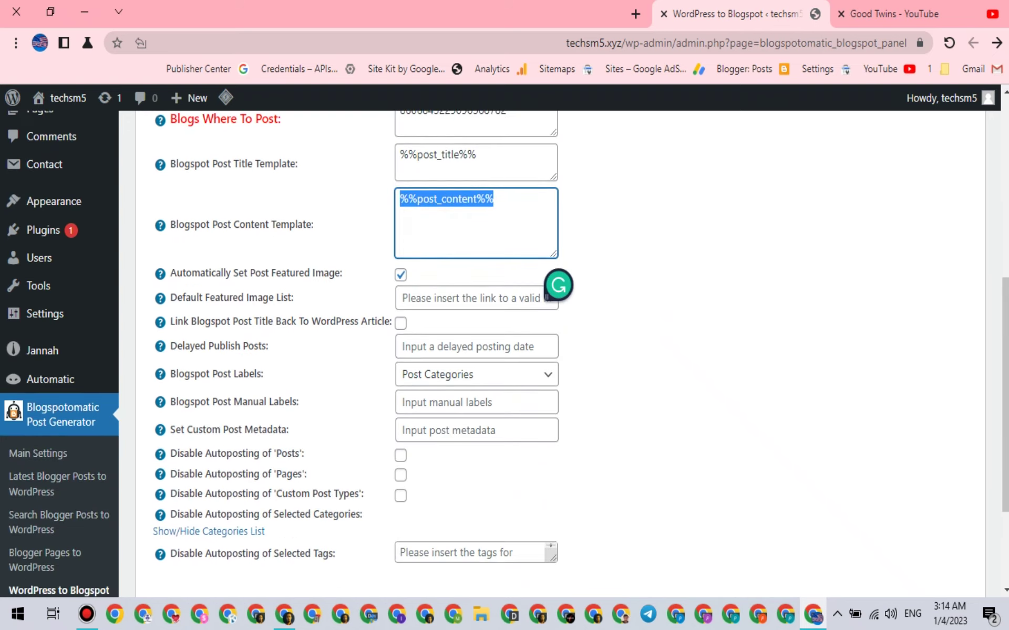
click(476, 357)
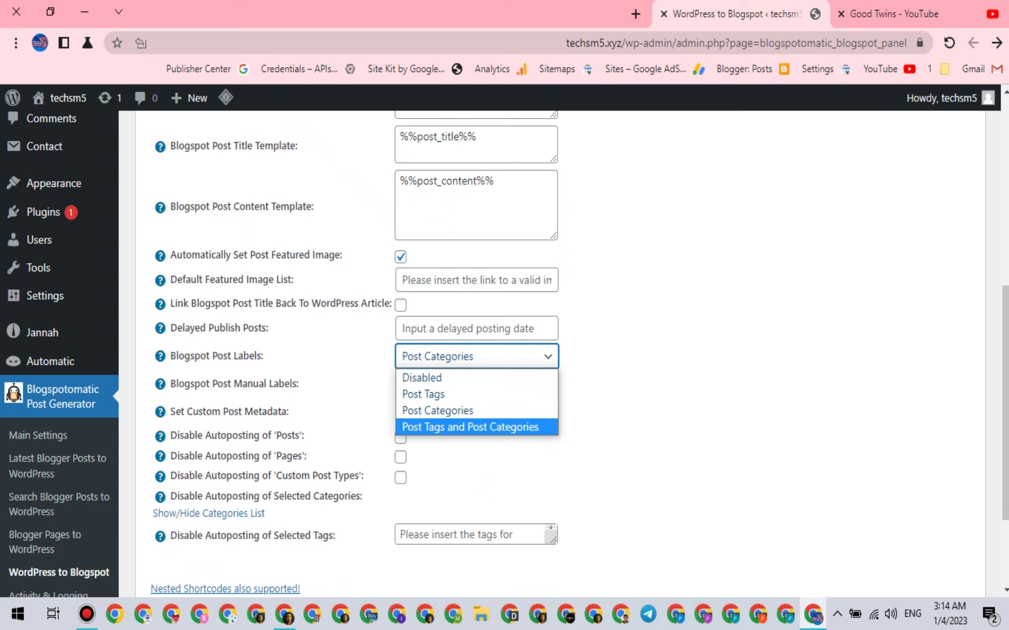
scroll(473, 427, down, 3)
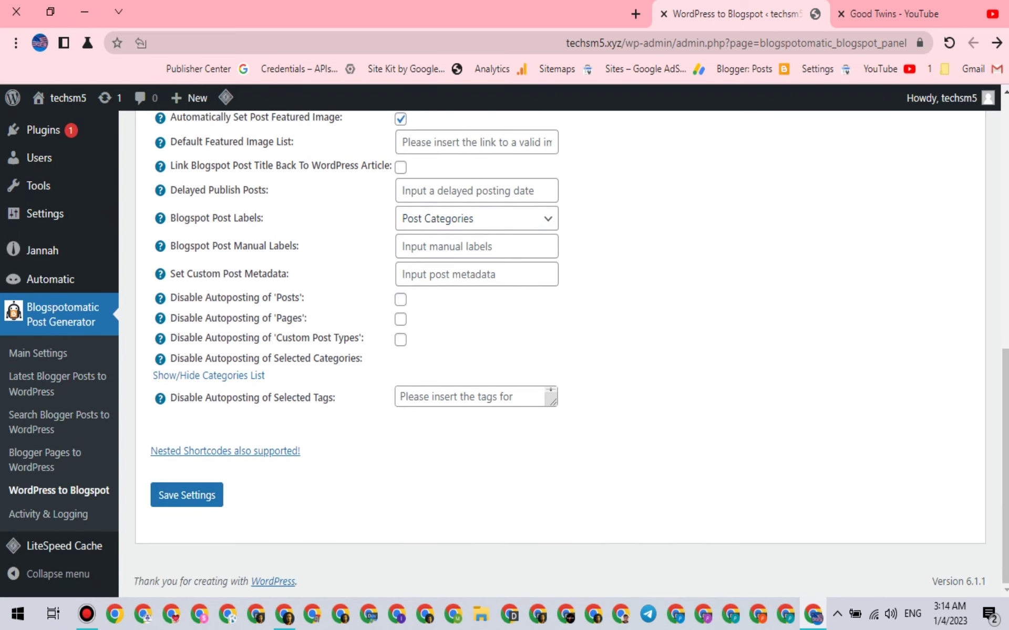
click(186, 495)
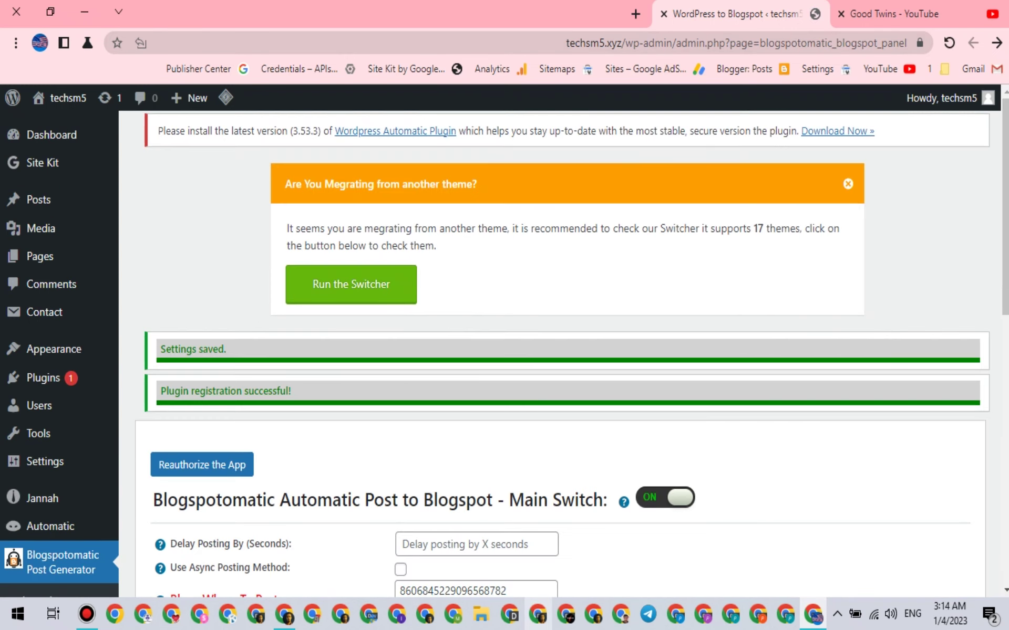
- Open the Good Twins blog's settings in Blogger and copy the e-mail address of the WordPress browser profile's Google account
click(284, 613)
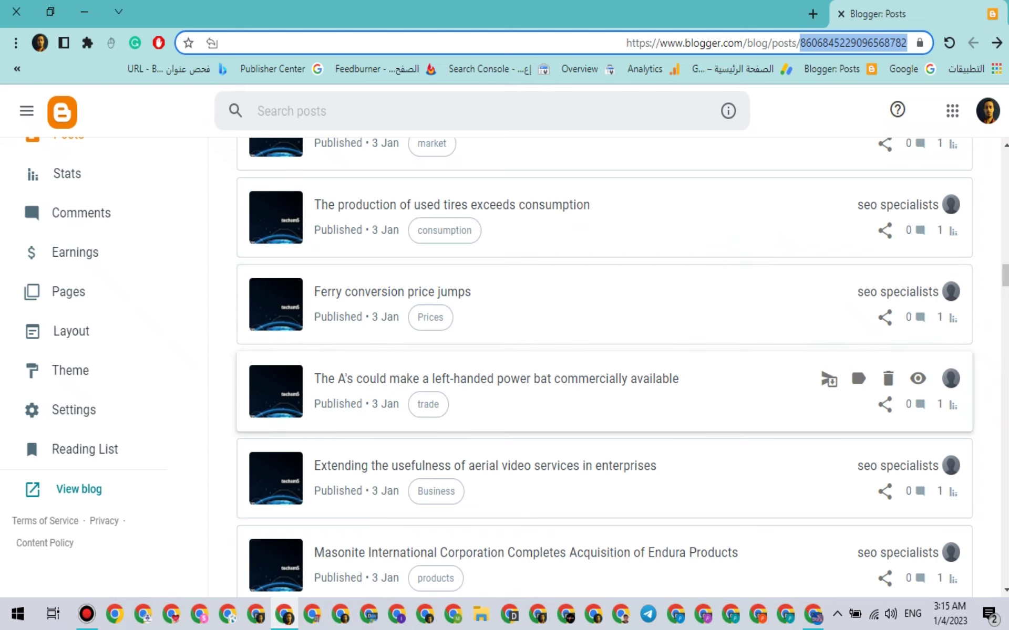
click(74, 410)
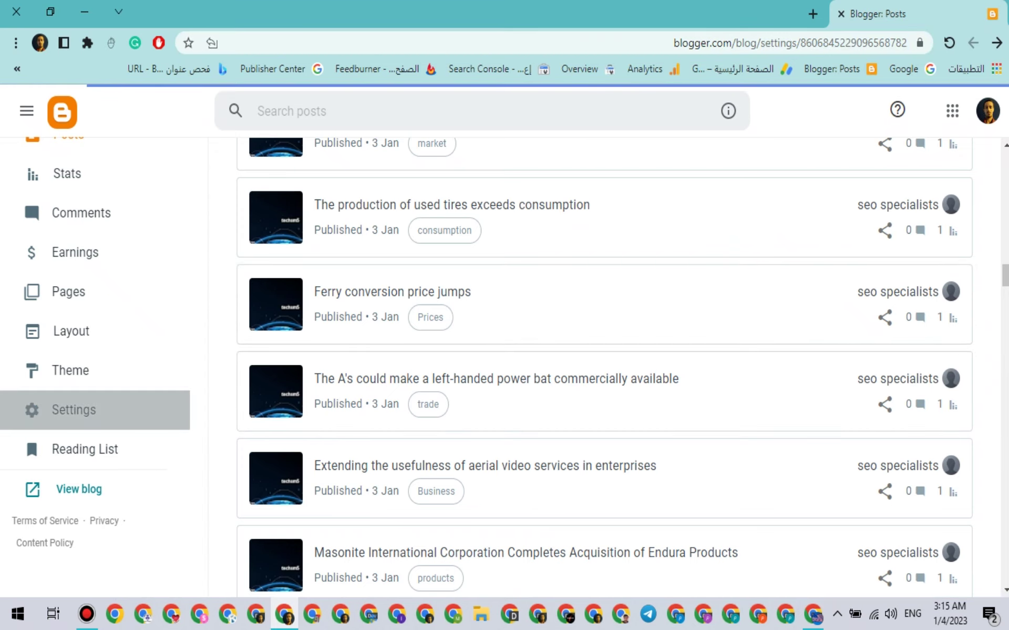
key(alt+Tab)
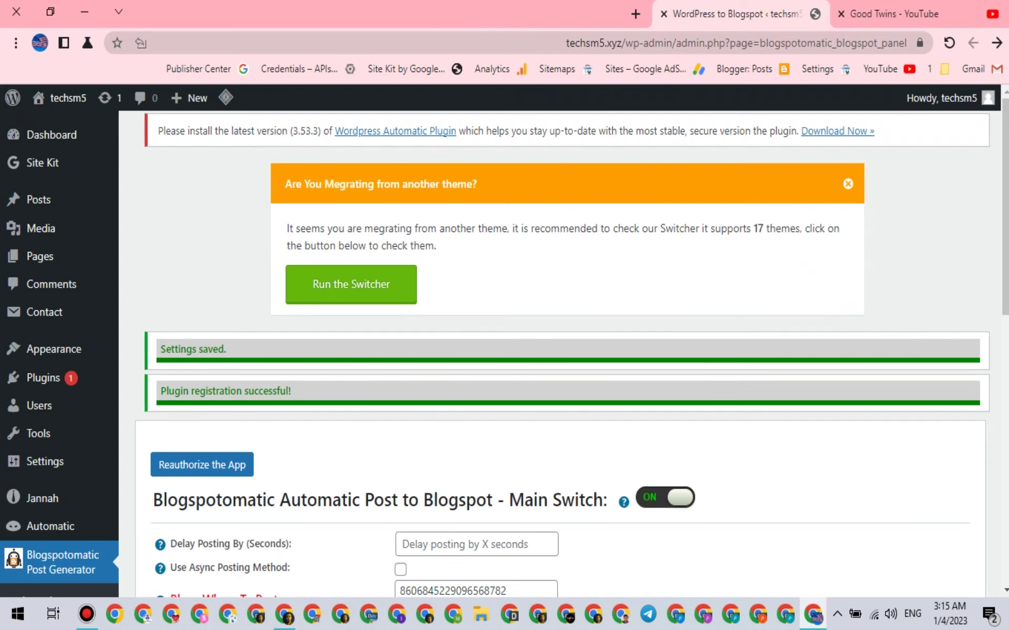
key(ctrl+t)
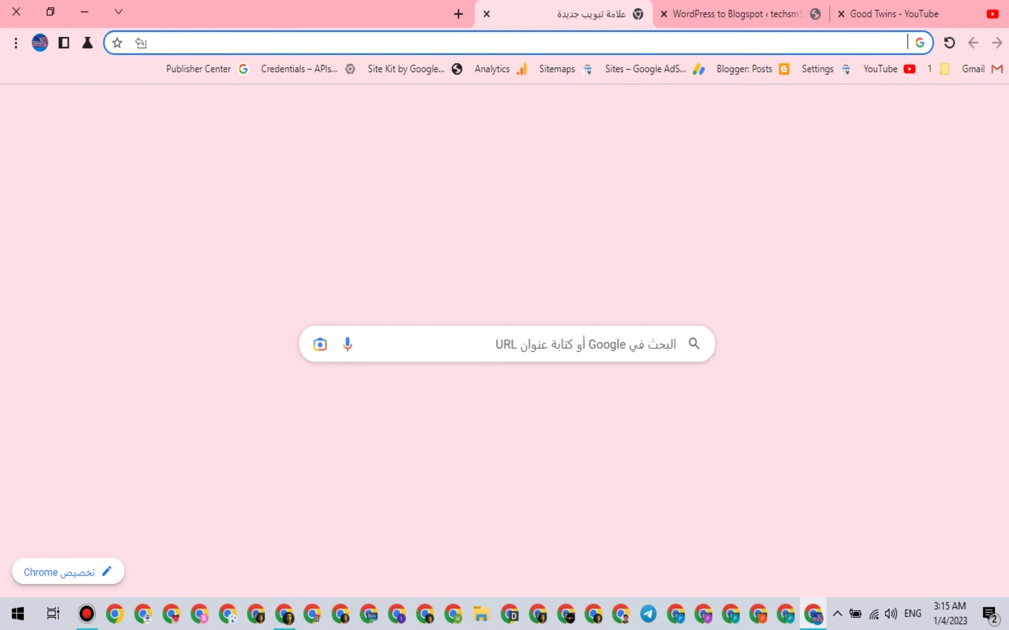
click(25, 110)
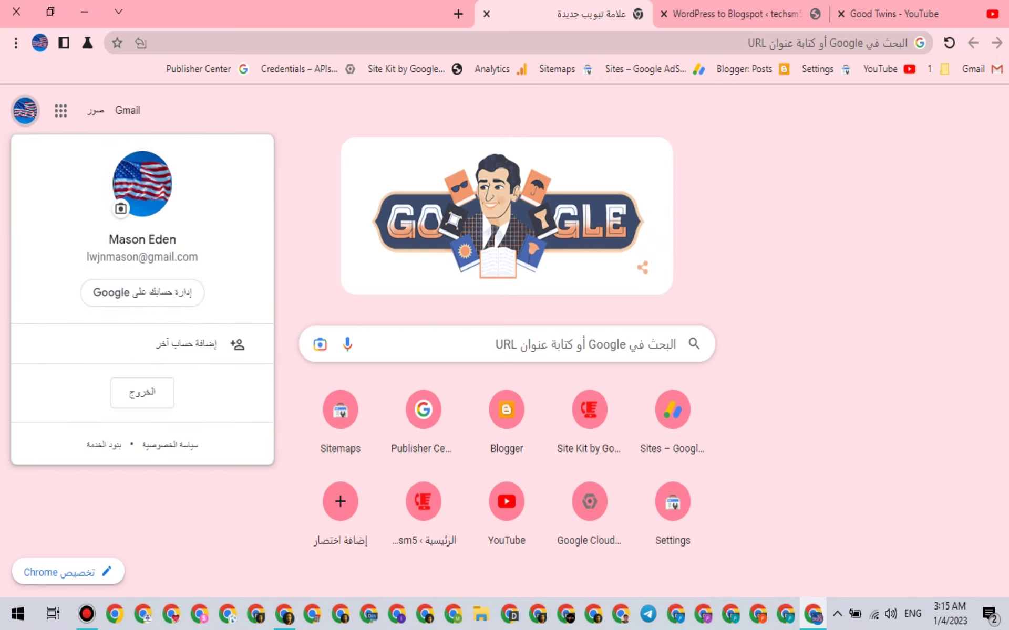
triple_click(142, 257)
right_click(141, 257)
click(209, 267)
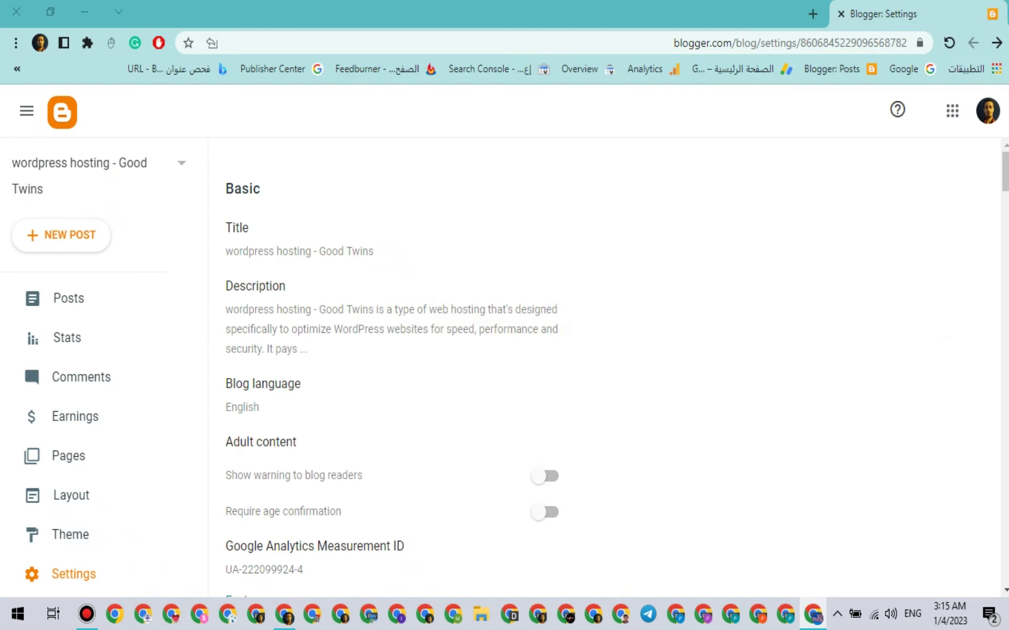
- Fill in the copied account e-mail as a new author invitation under the blog's Permissions settings, and cancel the invitation
scroll(393, 368, down, 12)
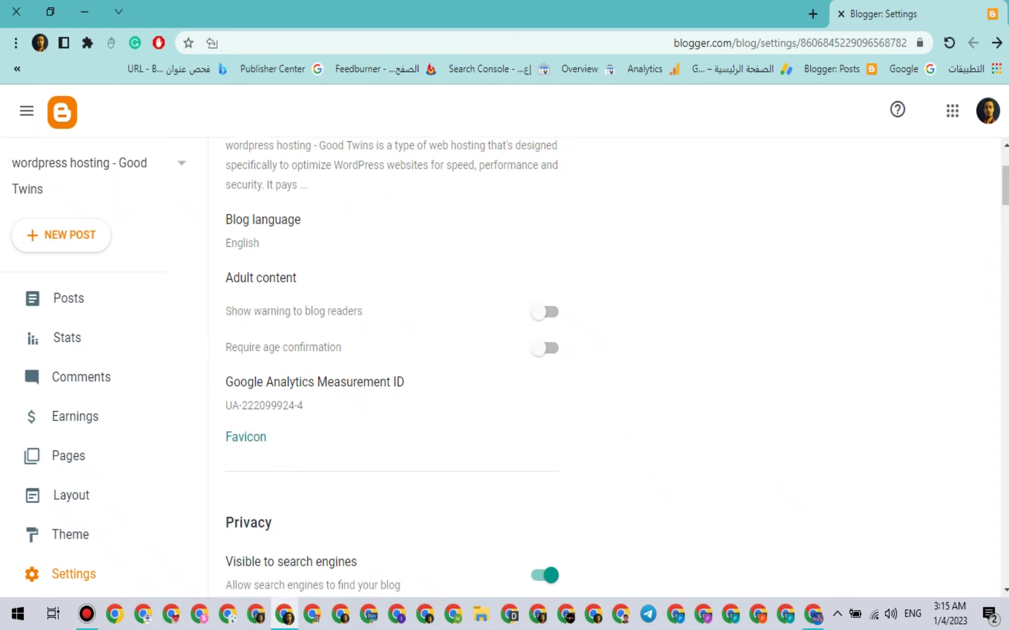
scroll(392, 368, down, 9)
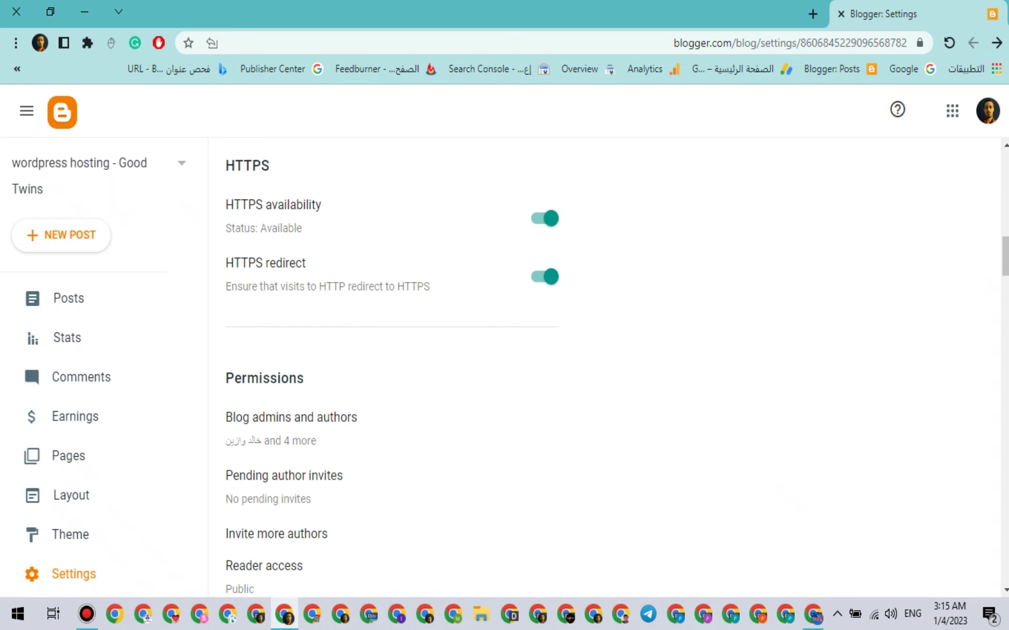
click(276, 287)
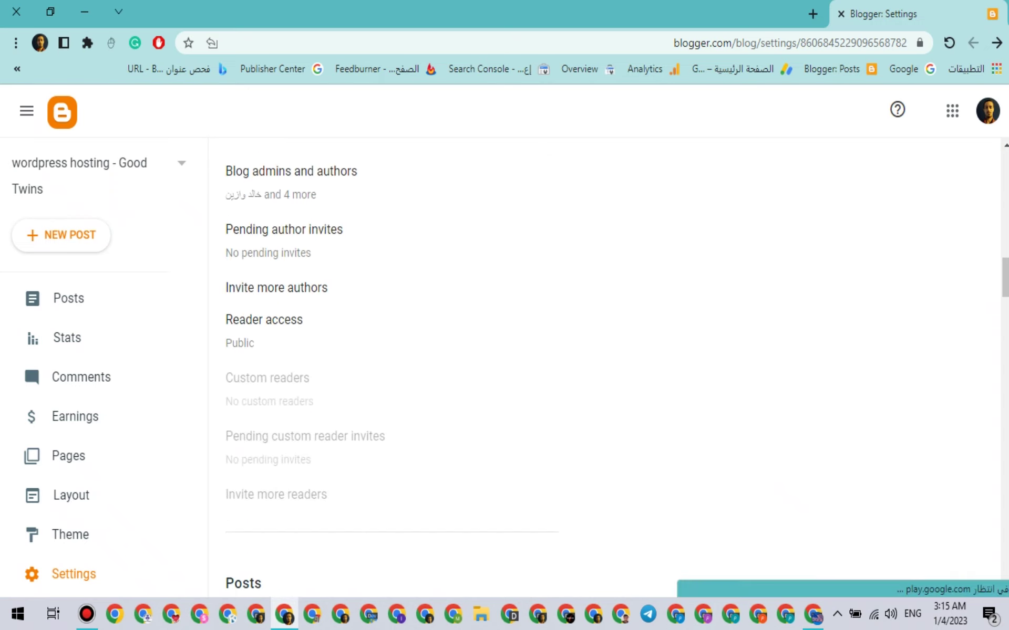
click(448, 310)
right_click(440, 307)
click(401, 128)
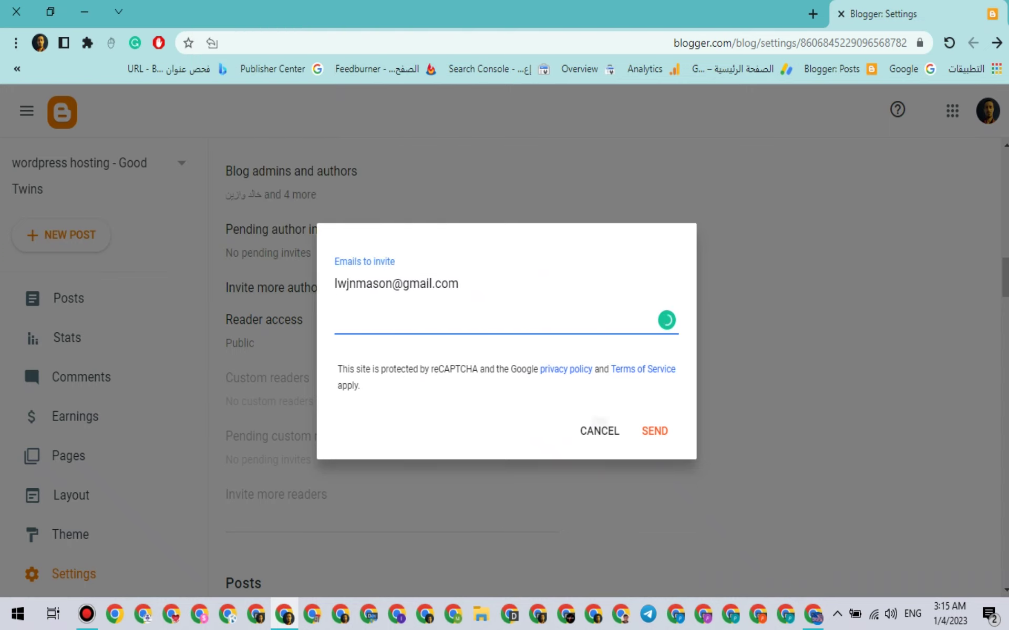
click(599, 430)
- Switch to the WordPress browser profile, open Blogger there, and select the "wordpress hosting - Good Twins" blog
click(813, 614)
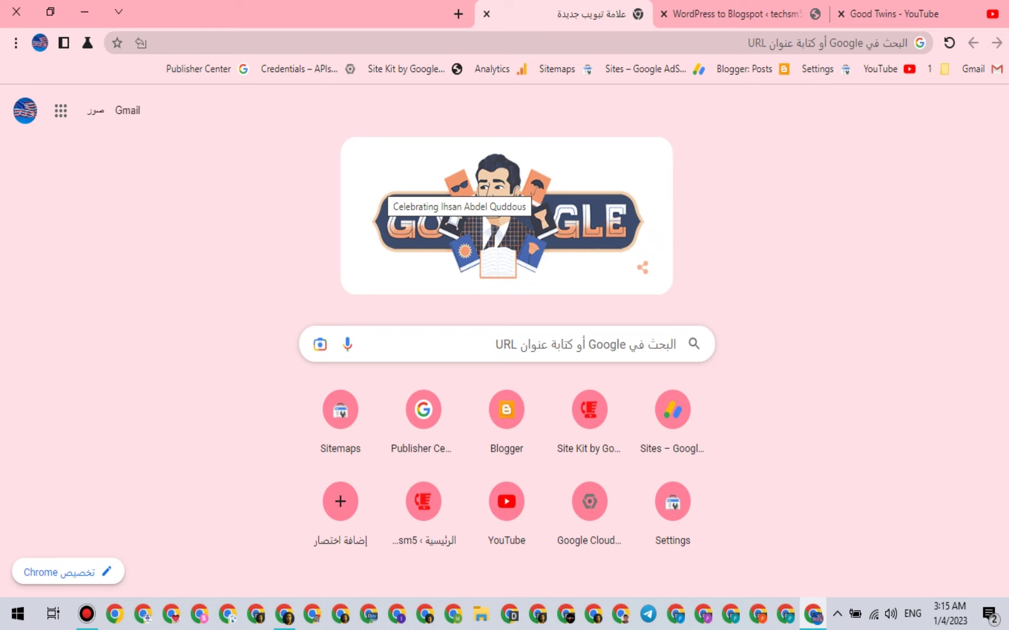
click(743, 69)
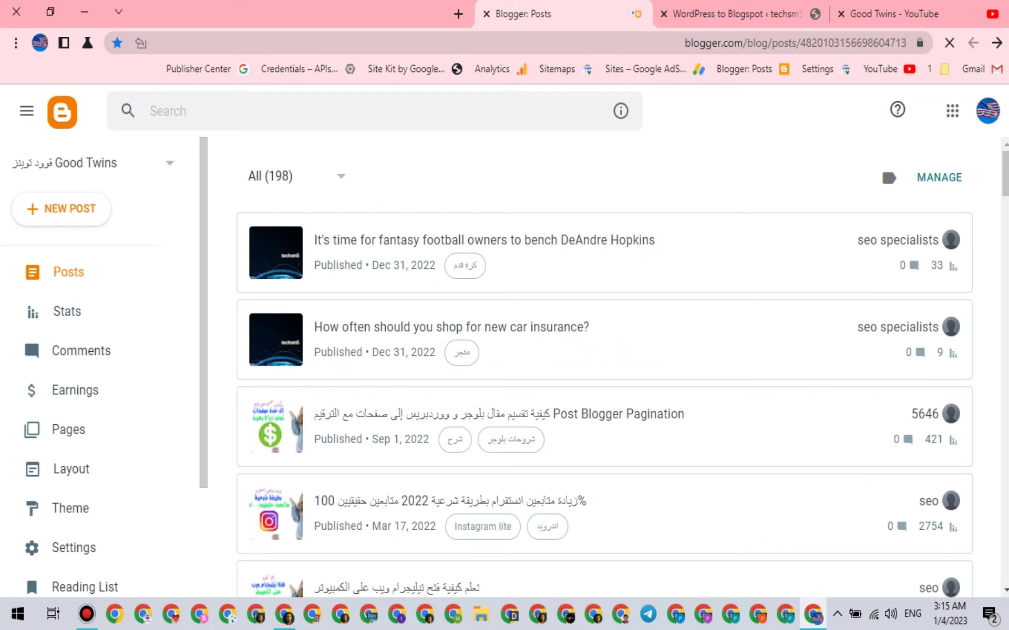
click(93, 163)
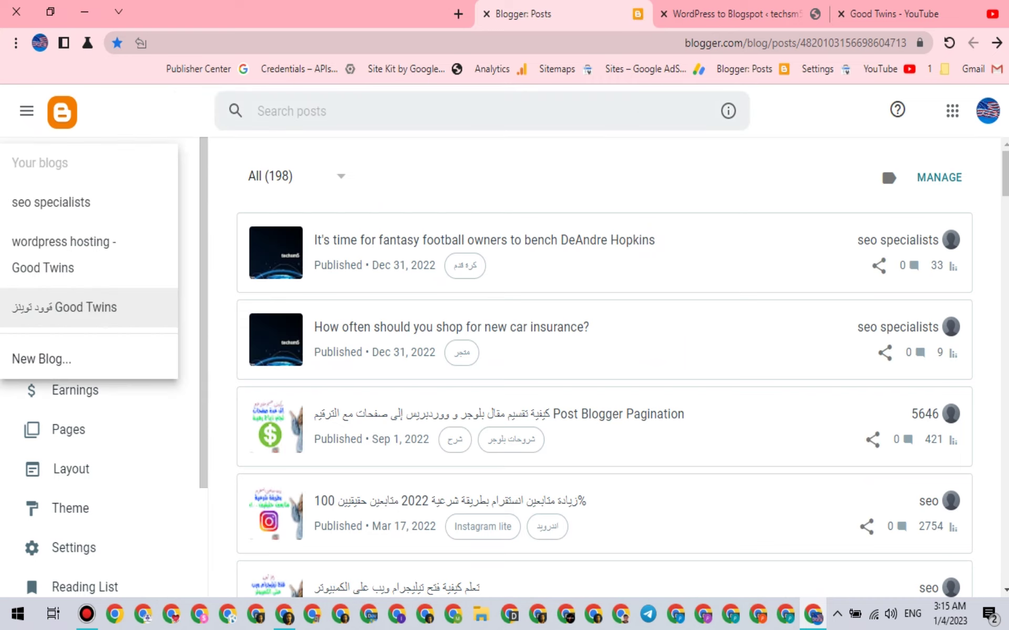
click(63, 254)
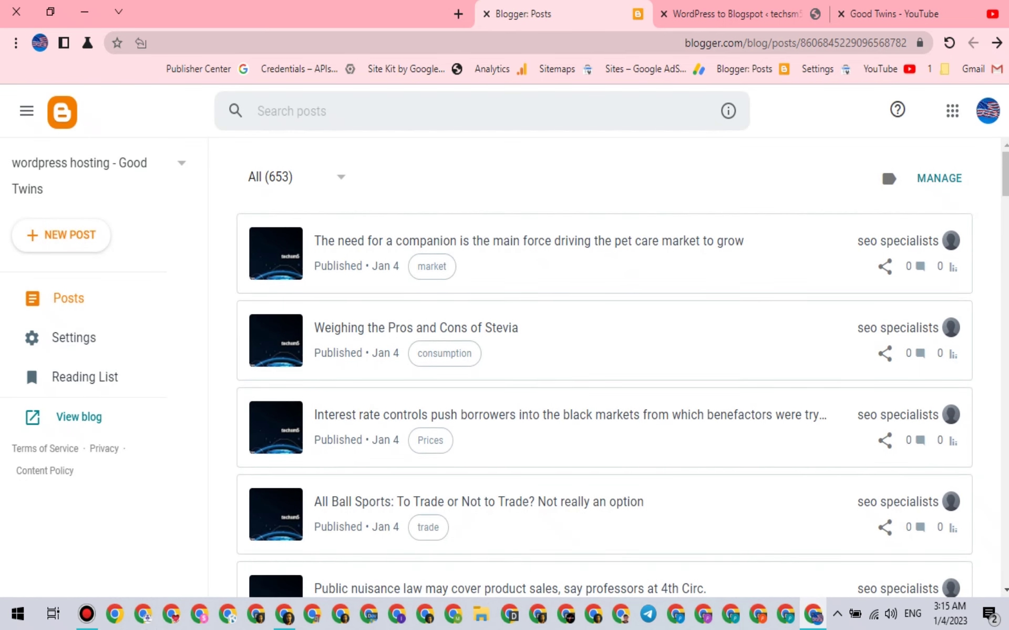
- Switch Blogger to the "قوود توينز Good Twins" blog and copy its blog ID from the page address
click(99, 176)
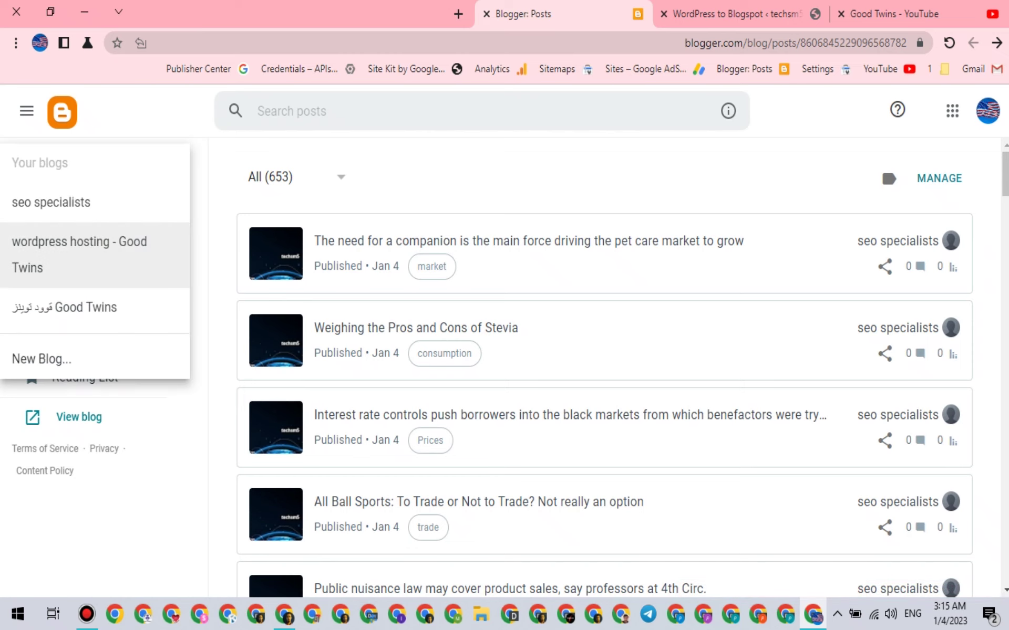
click(64, 307)
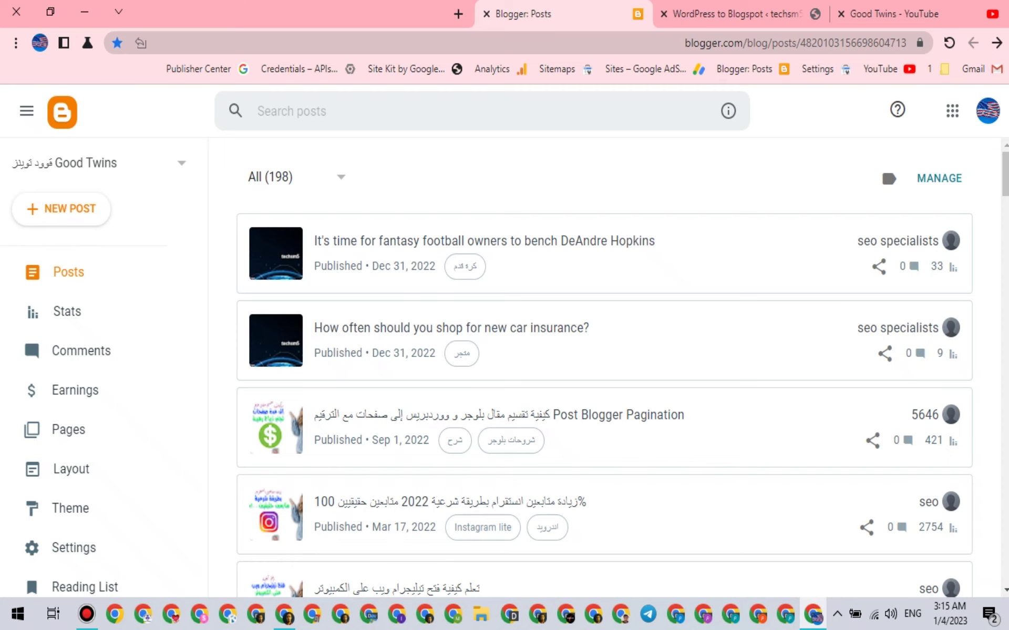
drag(684, 43, 862, 43)
double_click(846, 43)
right_click(844, 42)
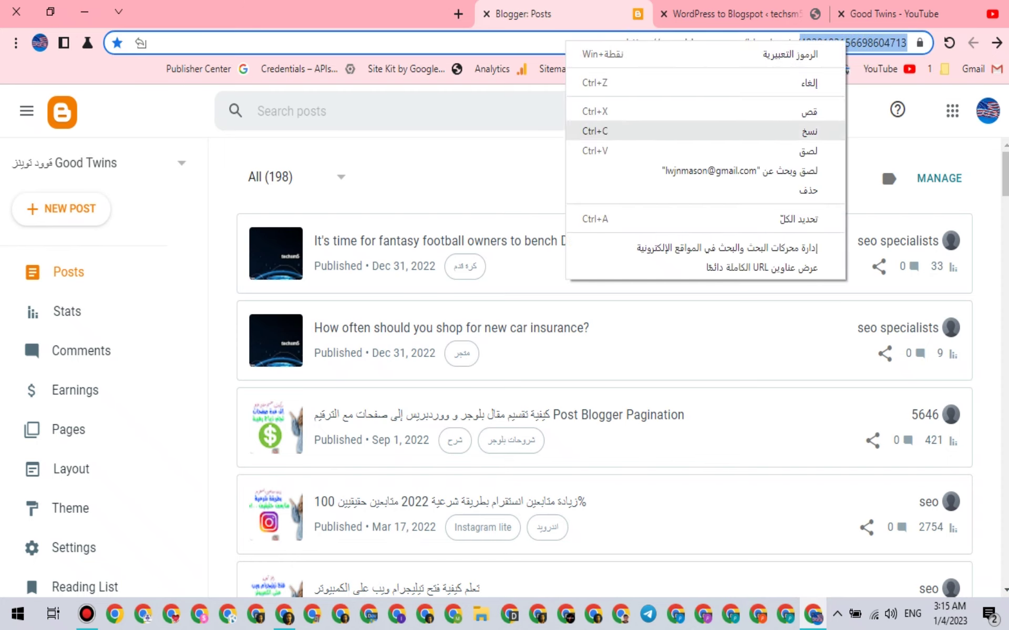
click(811, 131)
key(ctrl+Tab)
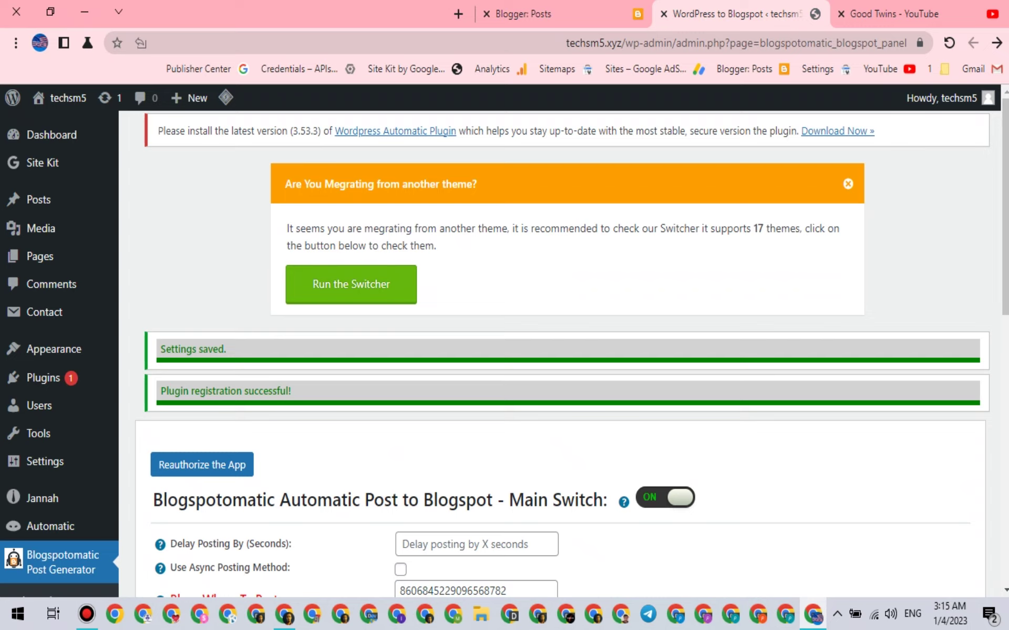
scroll(560, 352, down, 8)
scroll(487, 181, up, 1)
double_click(487, 182)
right_click(487, 181)
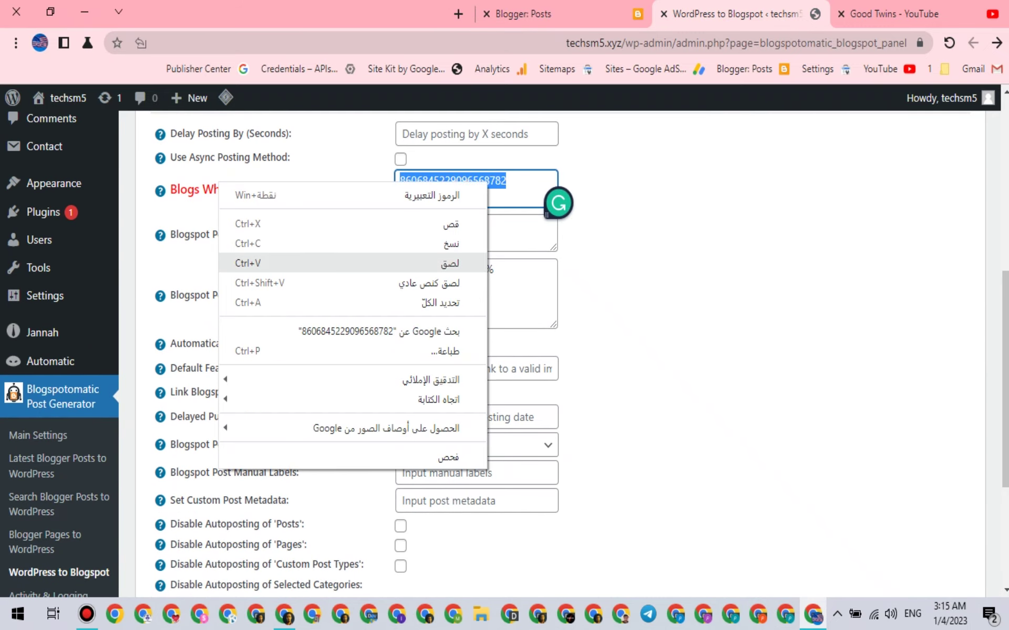
click(450, 263)
scroll(560, 352, down, 4)
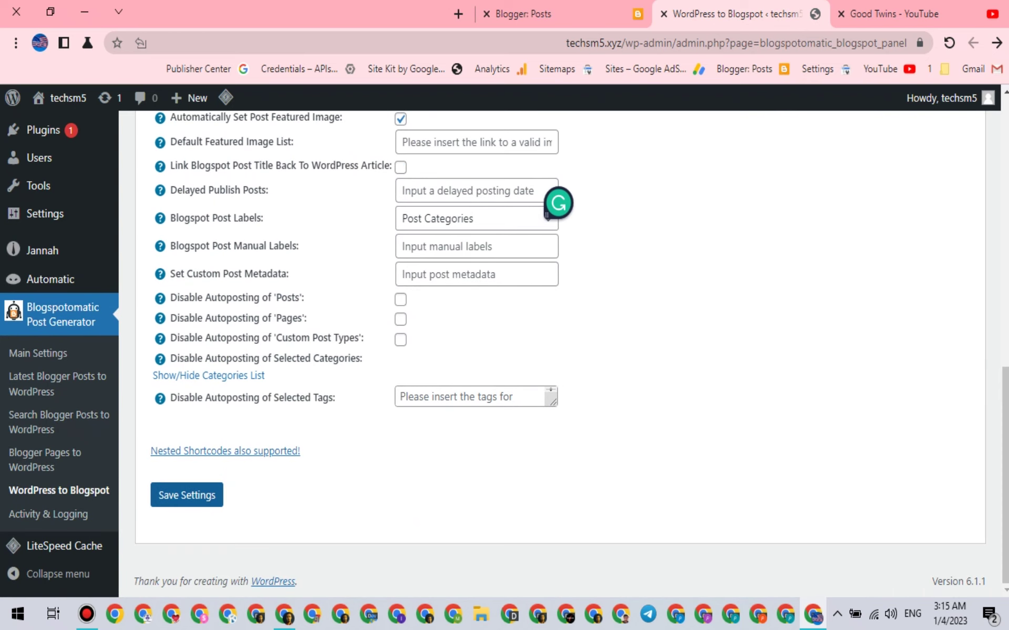
click(187, 495)
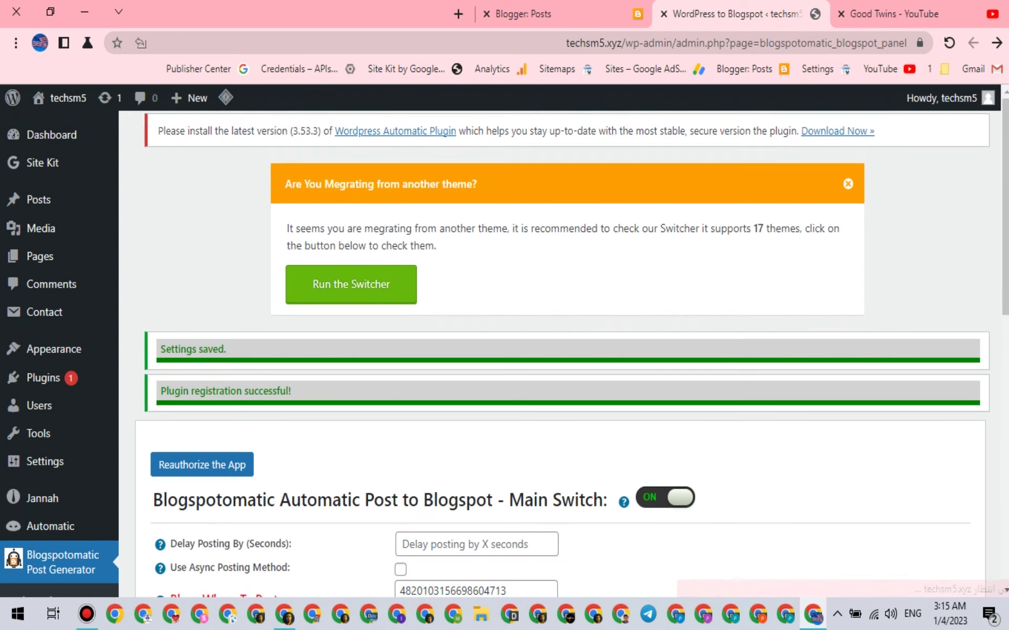
- Reload the Good Twins post list in Blogger, view the live blog and close it, and reload the list again
click(525, 13)
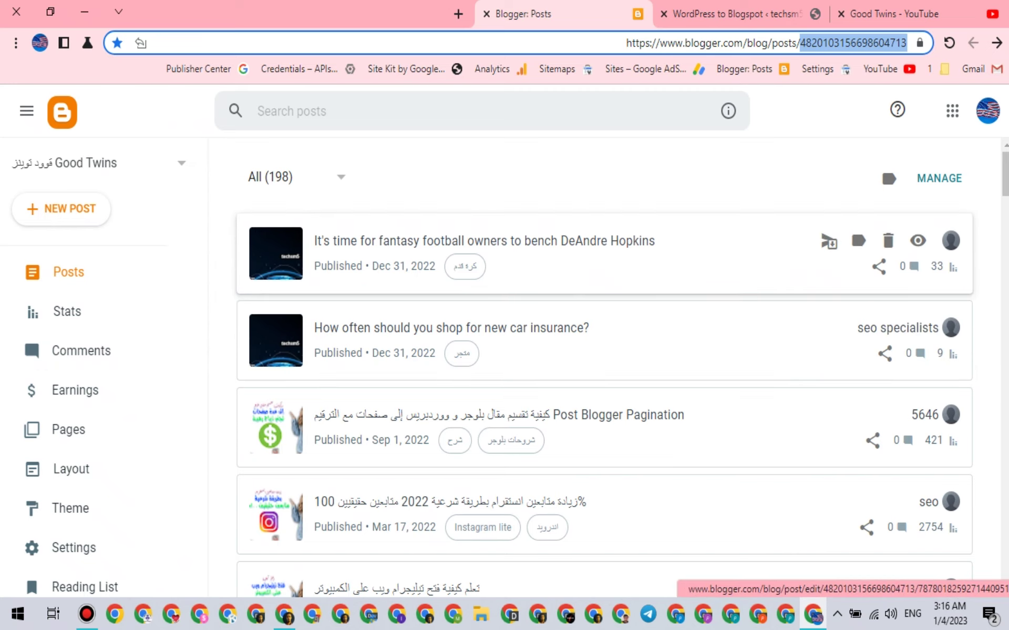
click(949, 43)
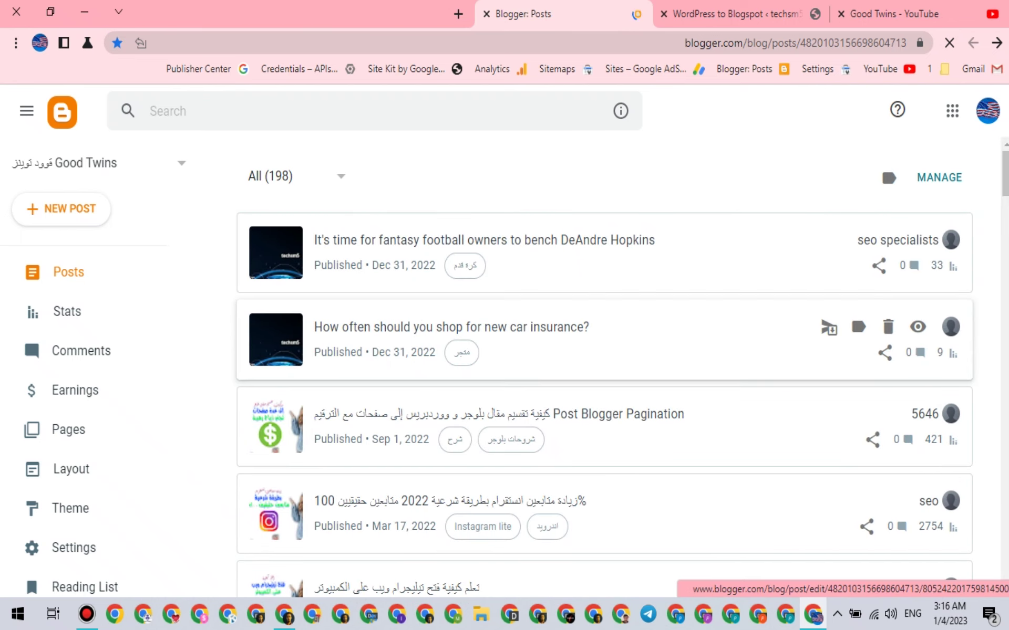
scroll(90, 395, down, 2)
click(79, 484)
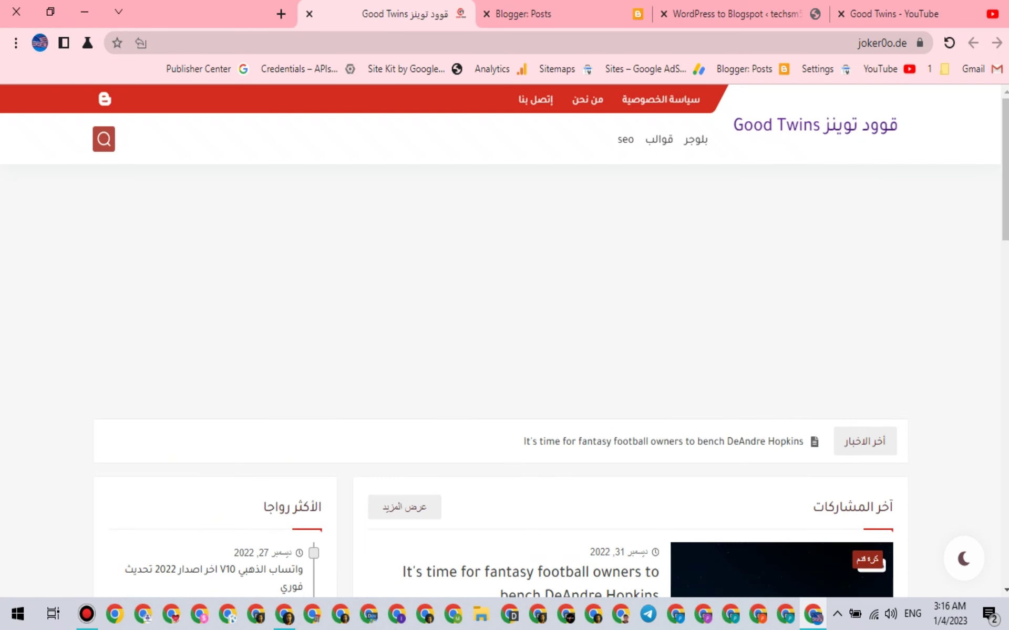
click(520, 14)
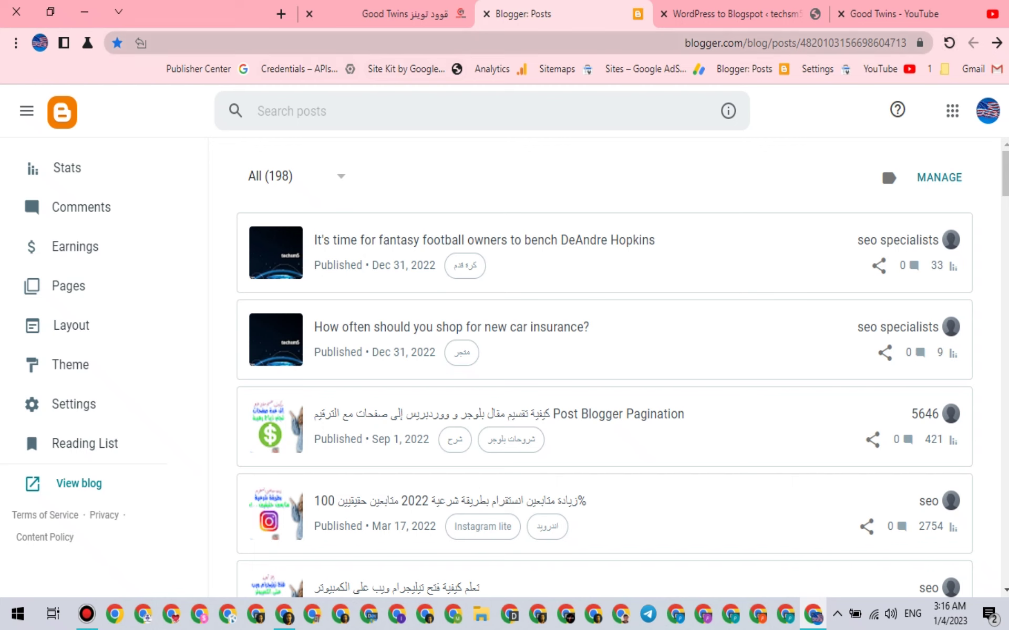
click(309, 14)
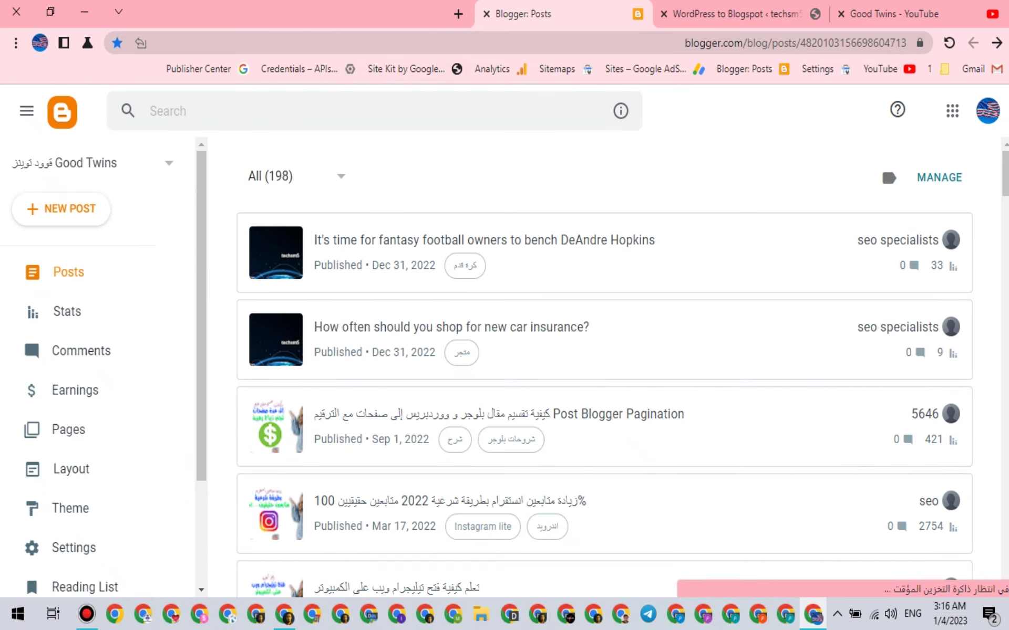
key(F5)
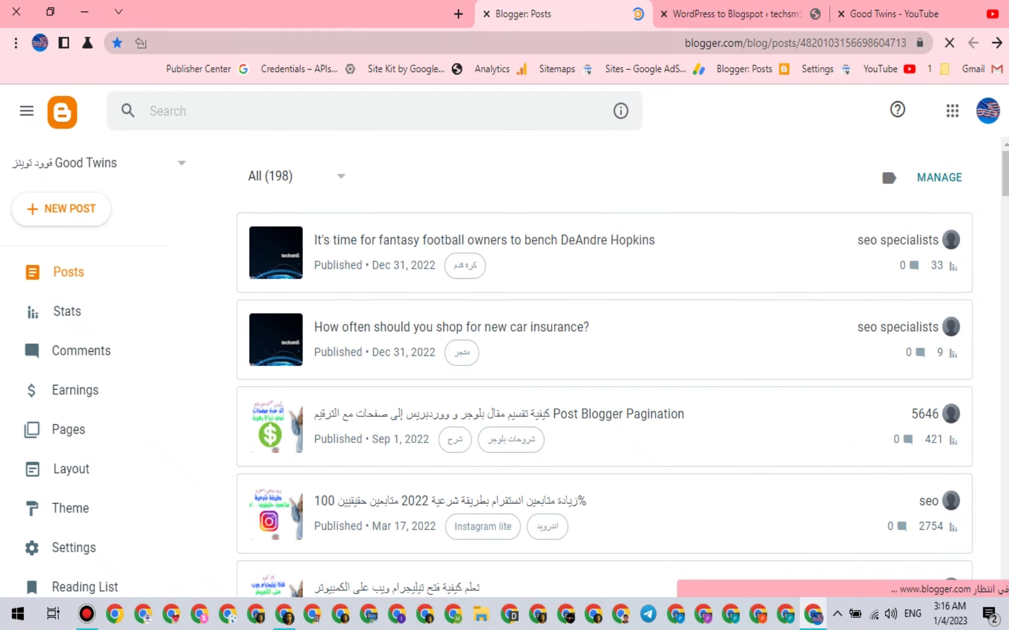
- Check the saved Blogs Where To Post ID in the plugin settings, and refresh the blog's posts in Blogger
click(749, 14)
scroll(50, 378, down, 3)
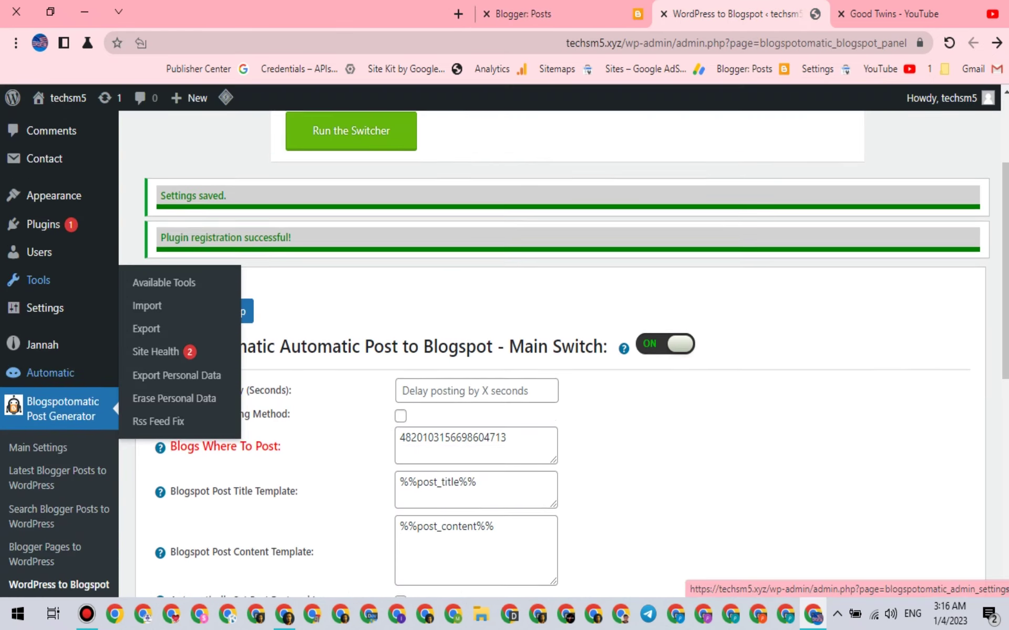
mouse_move(50, 362)
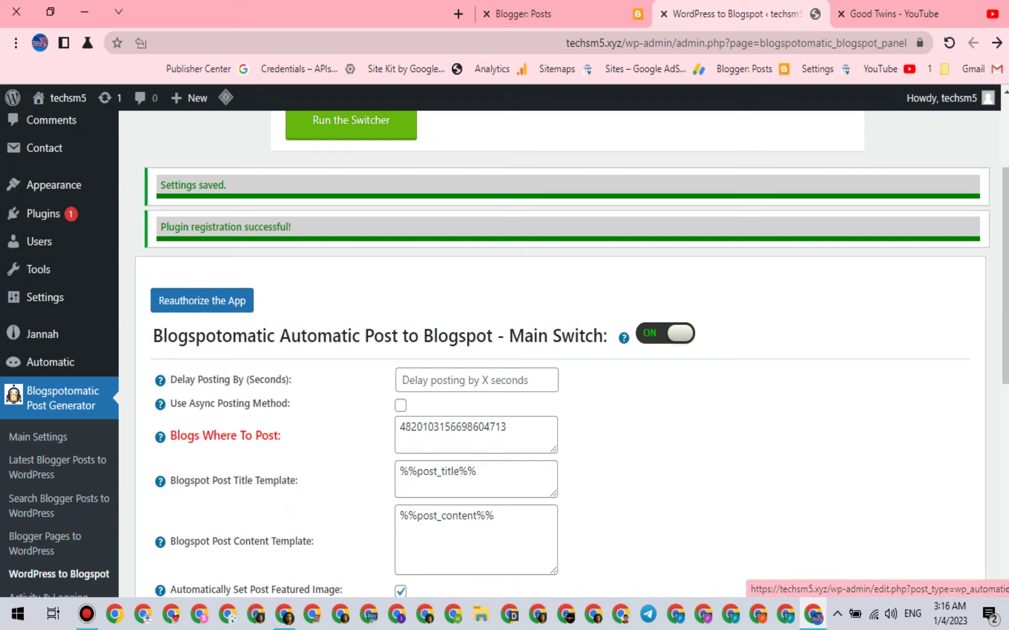
double_click(452, 427)
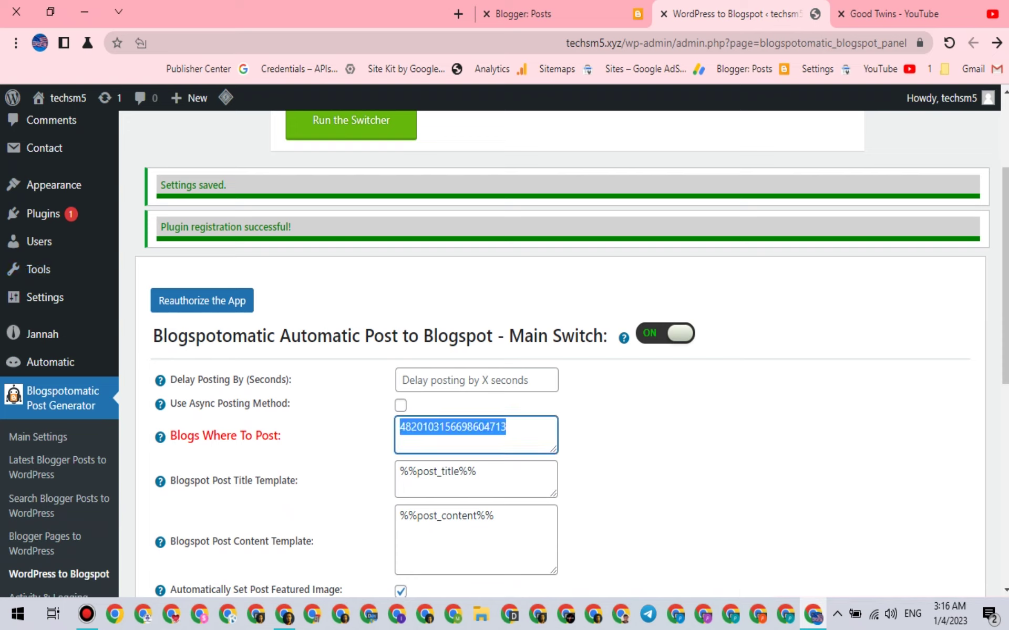
click(564, 14)
click(949, 43)
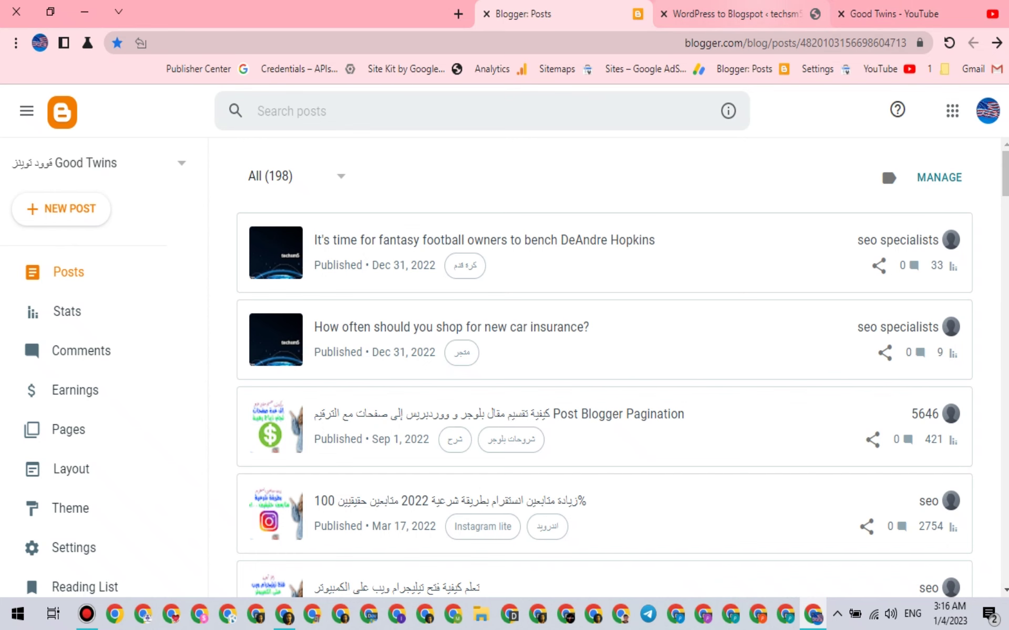
- Open the list of all WordPress posts and compare its newest articles with the Blogger post list
key(ctrl+Tab)
scroll(44, 297, up, 3)
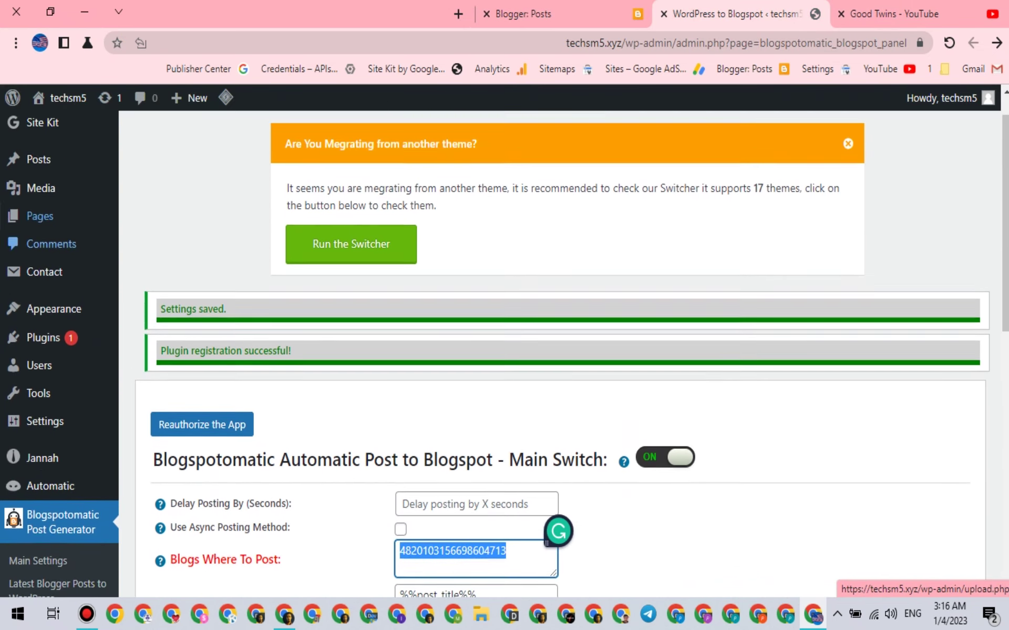
mouse_move(39, 200)
click(150, 202)
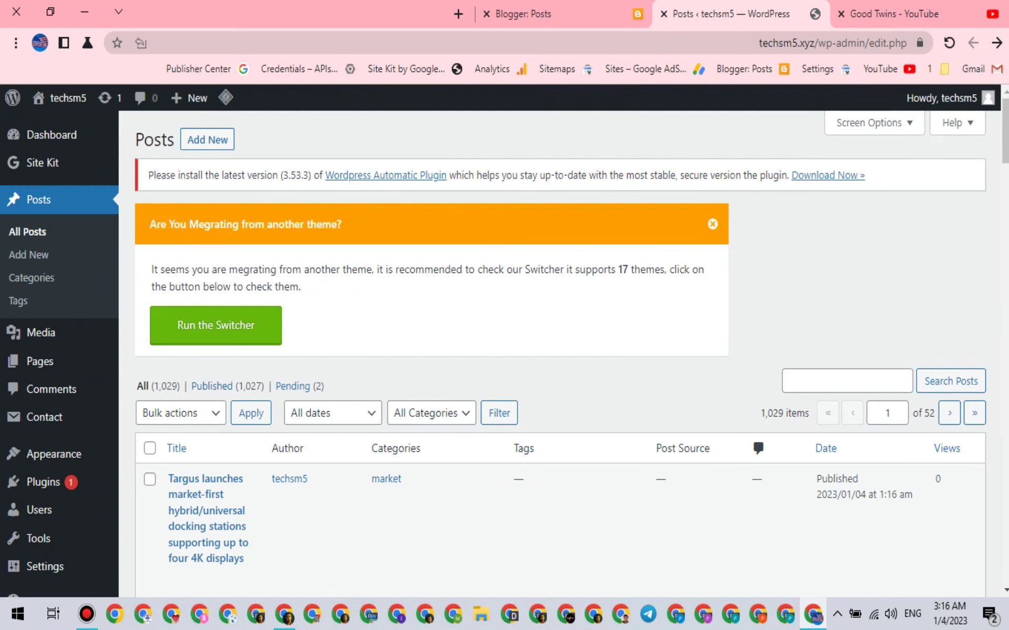
scroll(251, 368, down, 2)
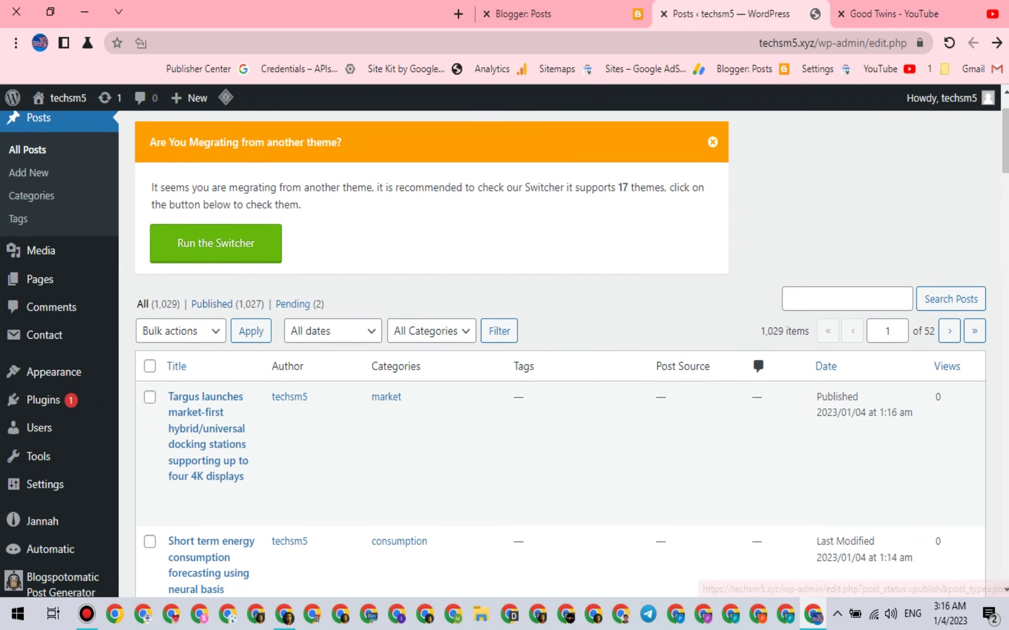
key(ctrl+Tab)
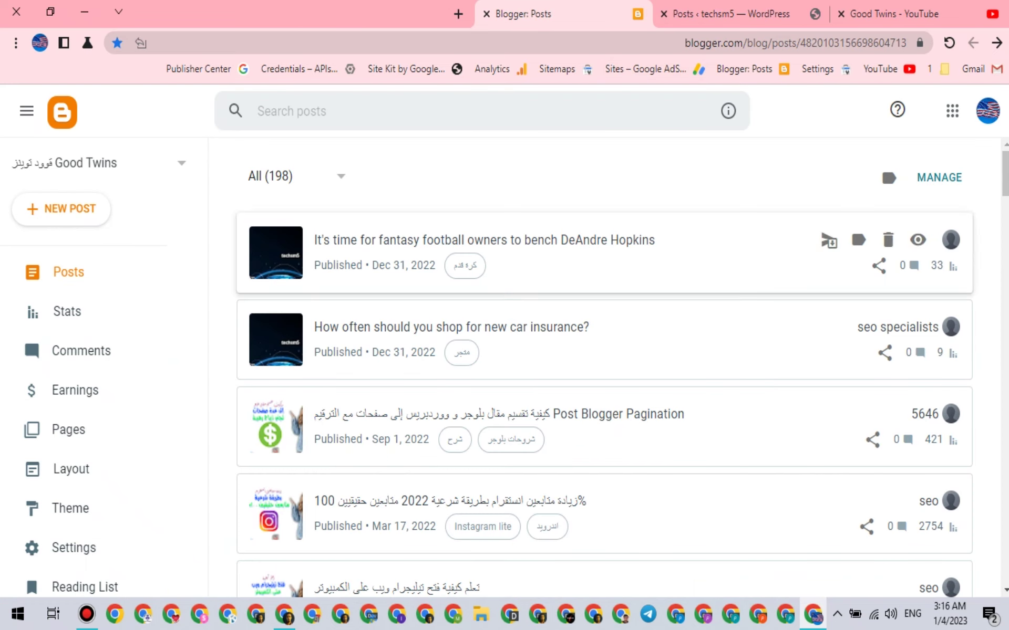
key(ctrl+Tab)
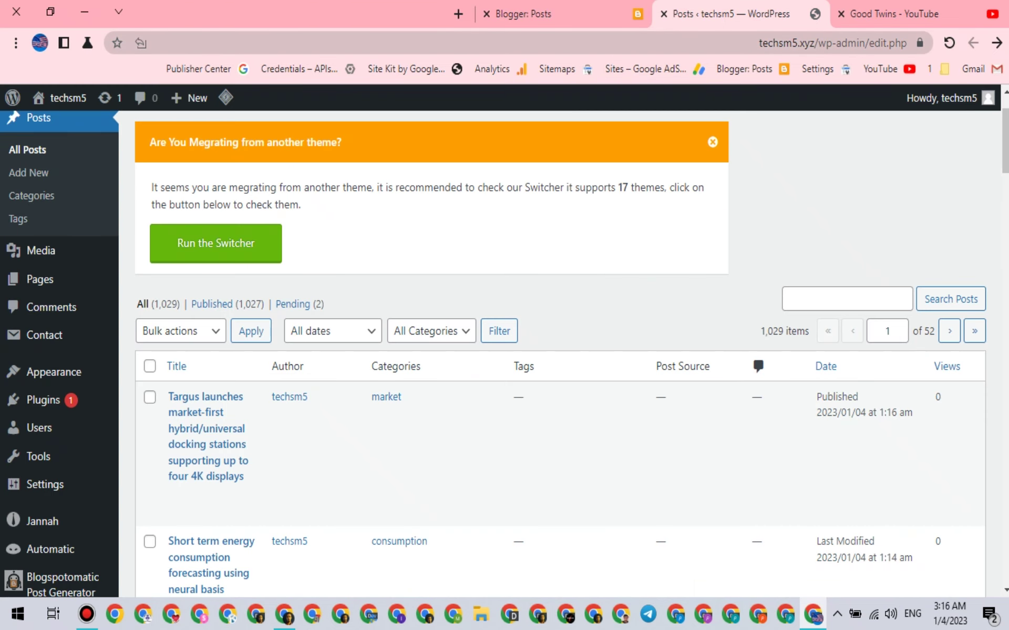
- Check the site's Google indexing with a site:techsm5.xyz search in a new browser page, and close it
click(458, 14)
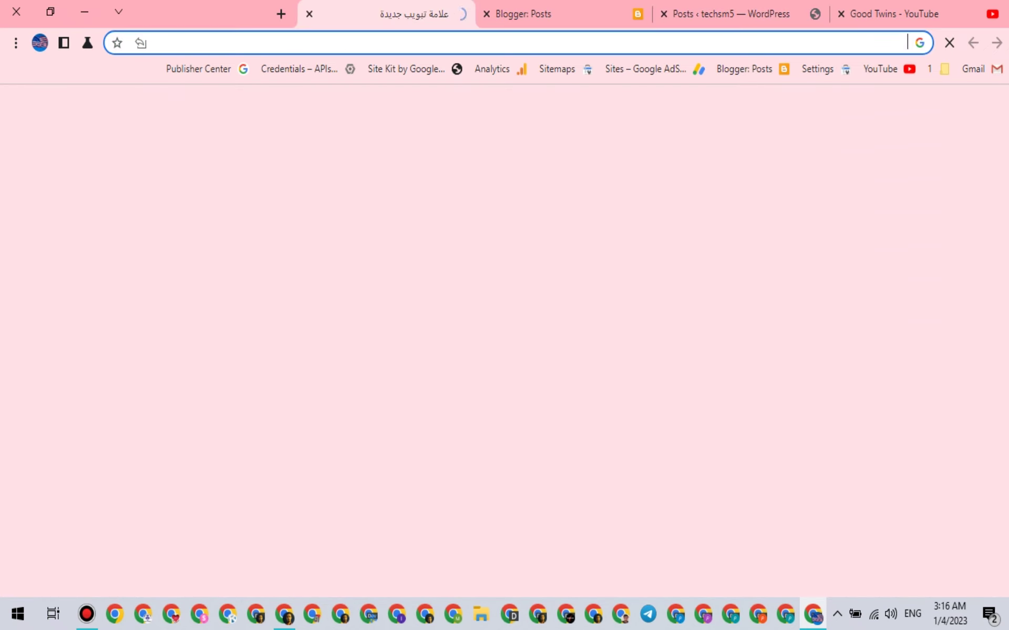
click(862, 73)
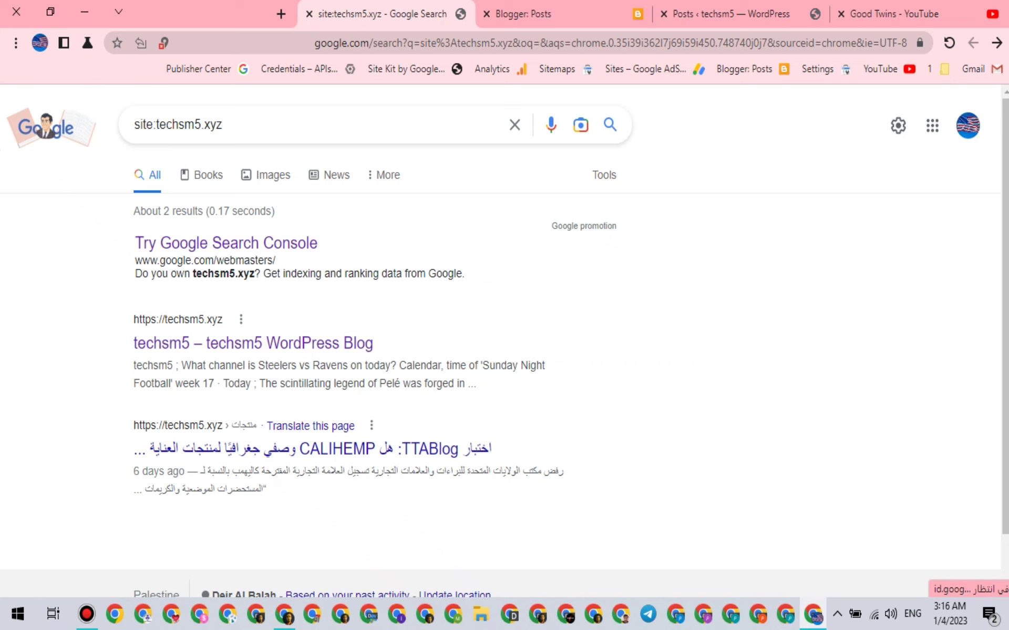
scroll(315, 315, down, 2)
drag(163, 215, 467, 216)
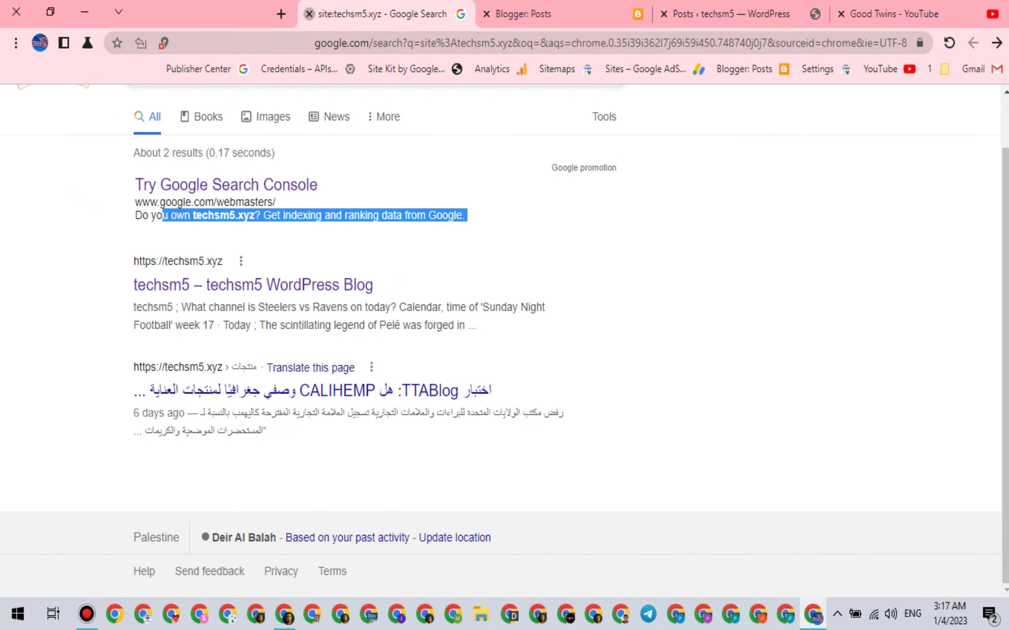
key(ctrl+w)
- Refresh both the Blogger and the WordPress post lists to look for newly published articles
click(596, 14)
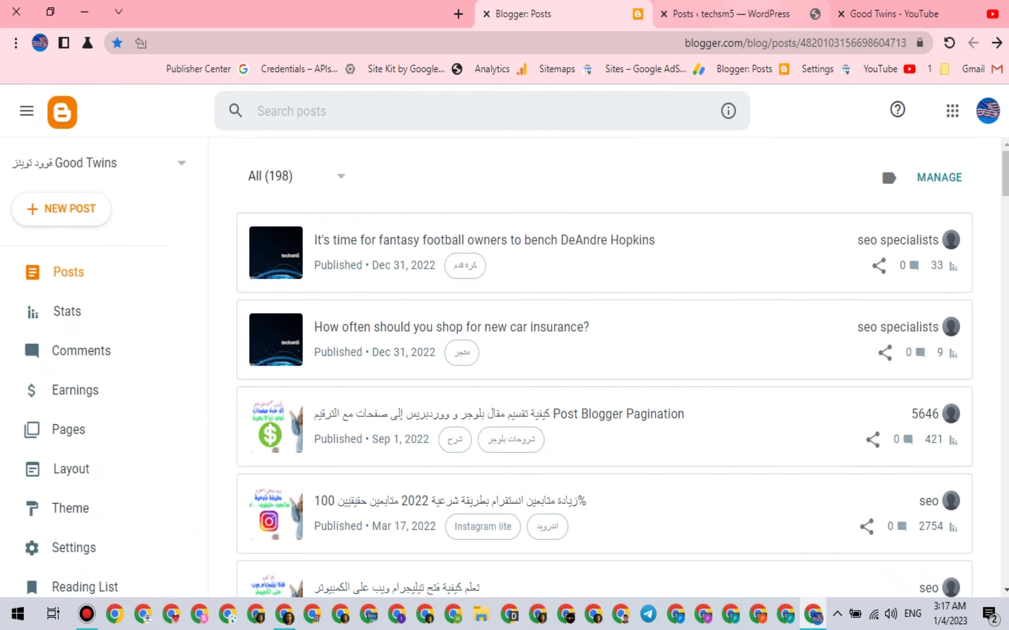
click(754, 13)
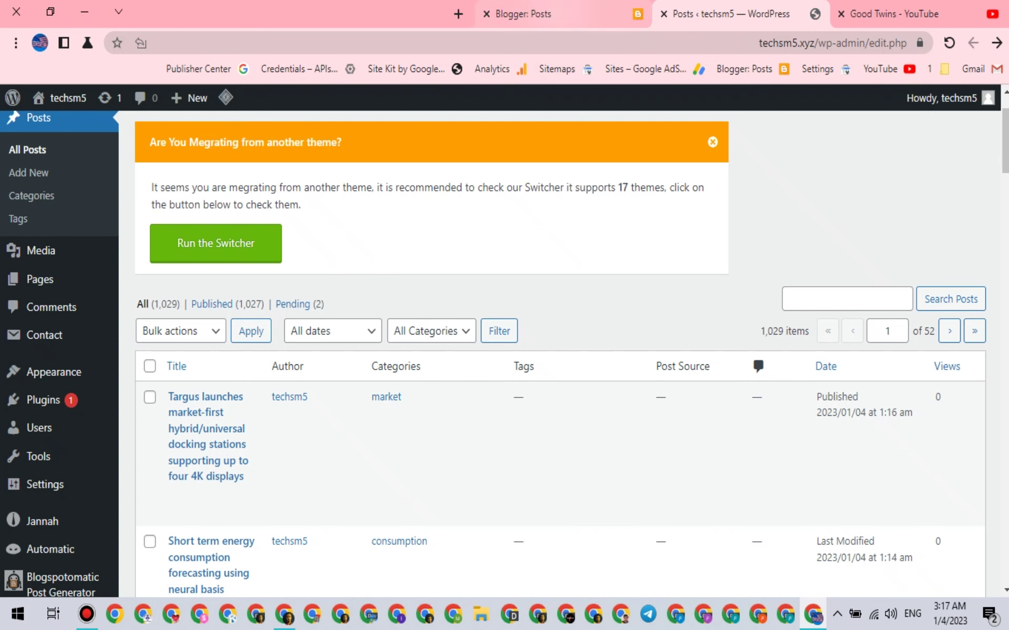
click(573, 14)
click(949, 42)
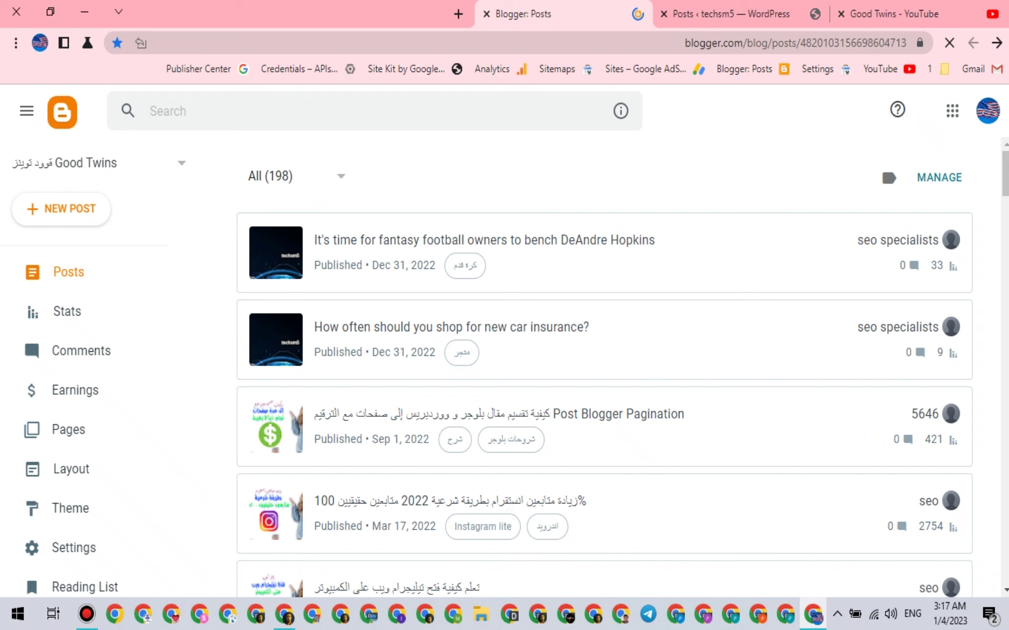
click(736, 14)
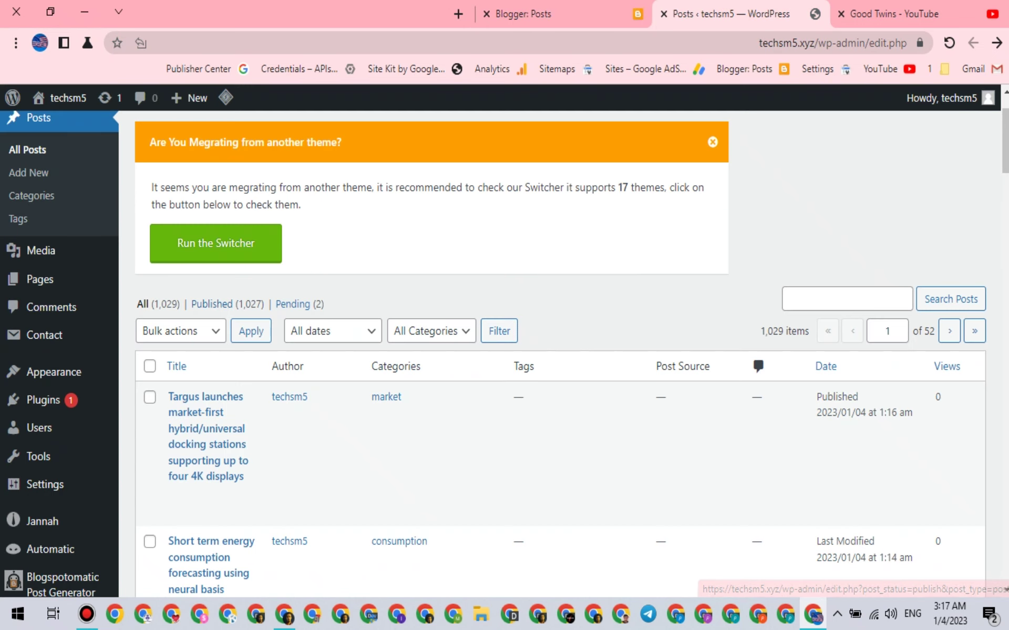
click(949, 42)
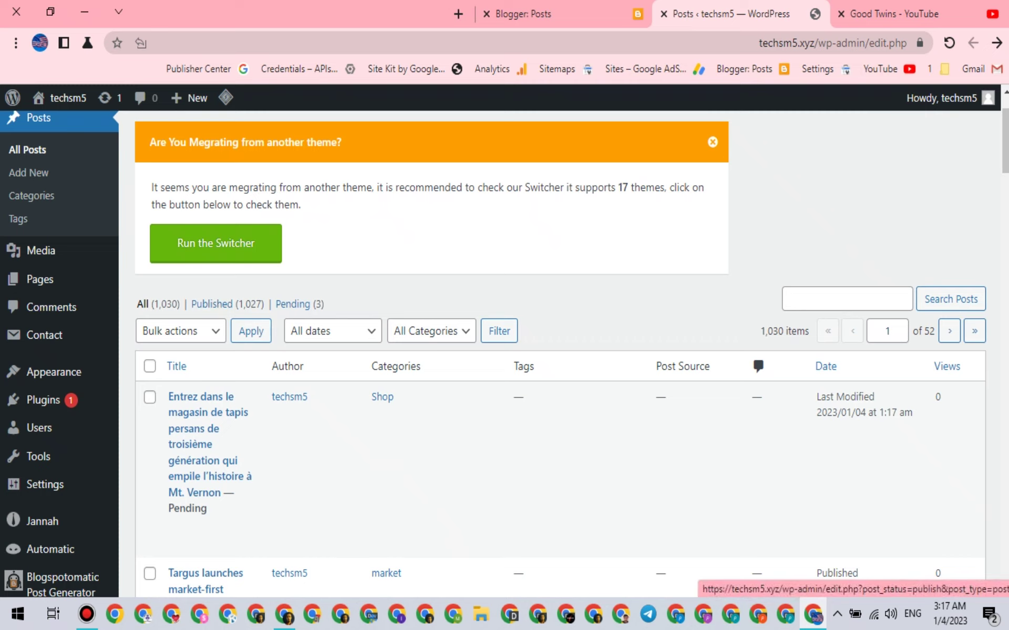
- Filter the WordPress posts to Pending and move all of them to the trash
click(299, 305)
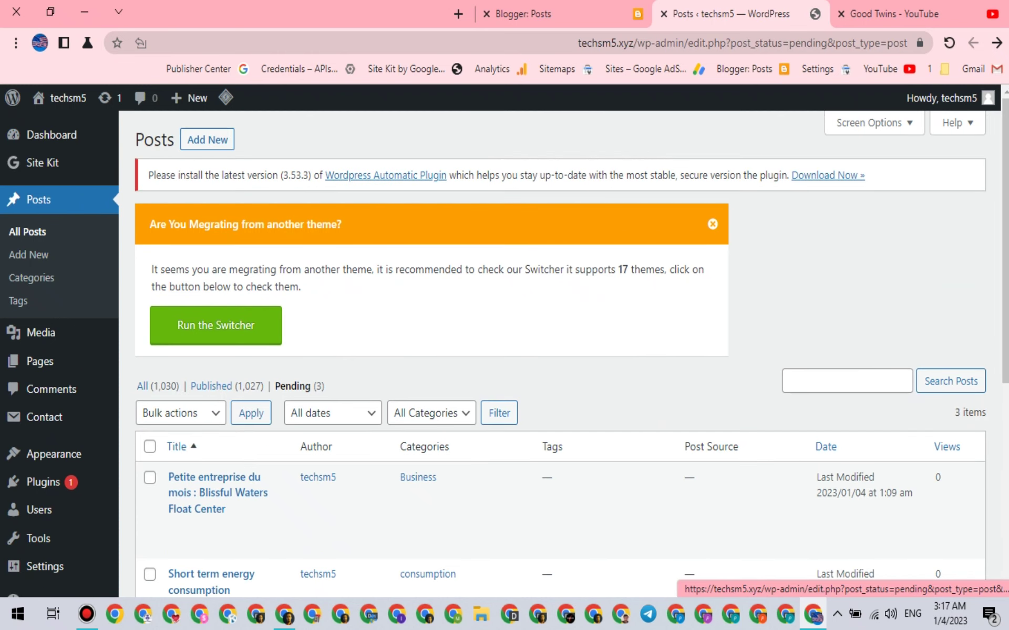
click(171, 413)
click(175, 467)
click(150, 447)
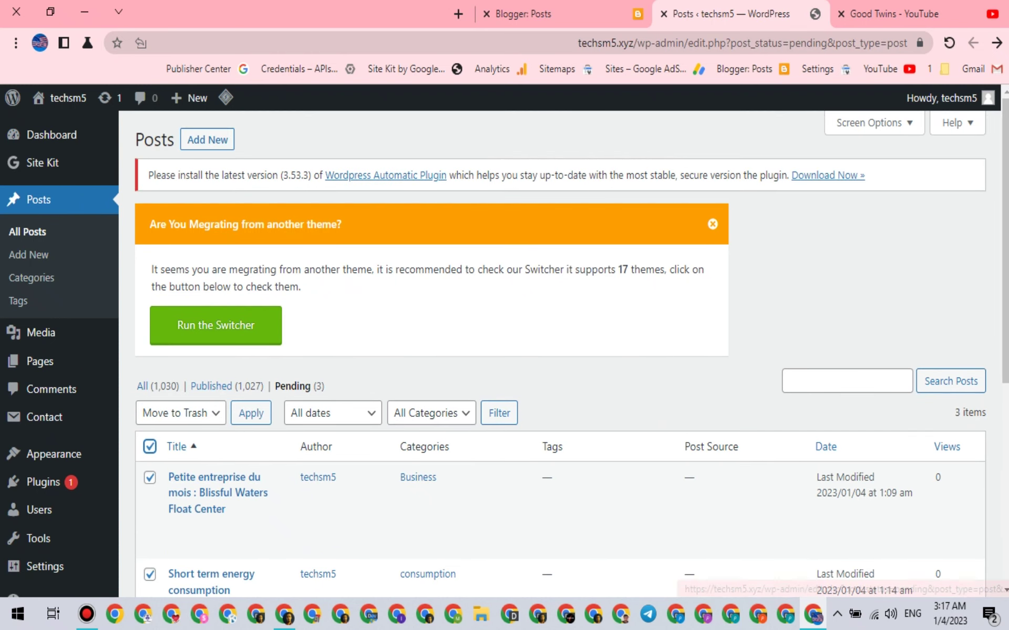
click(251, 413)
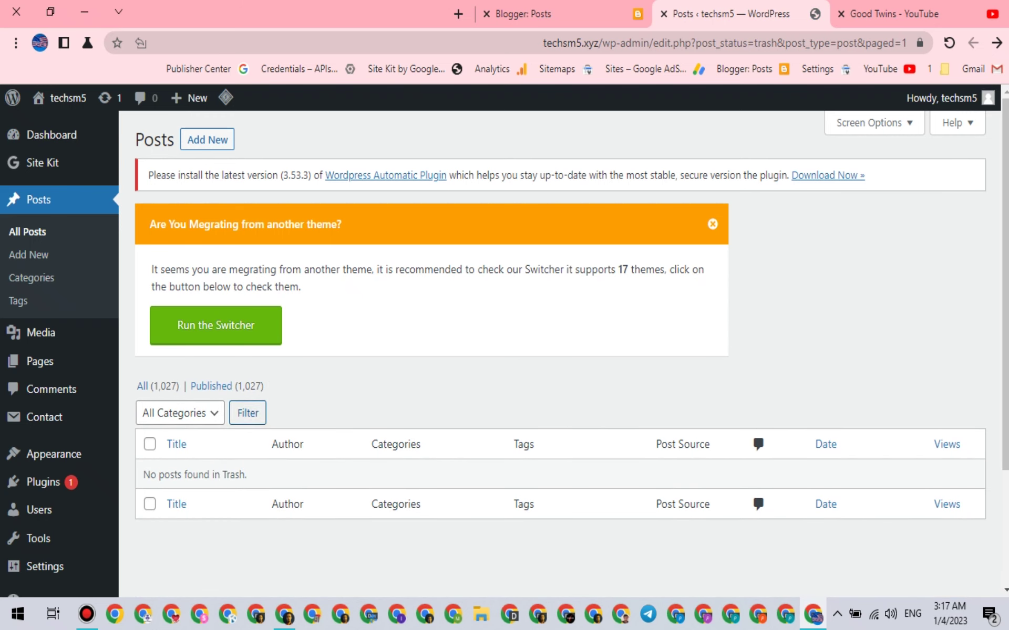
- Show only the Published WordPress posts, refresh them, and reload the Good Twins post list in Blogger
click(226, 386)
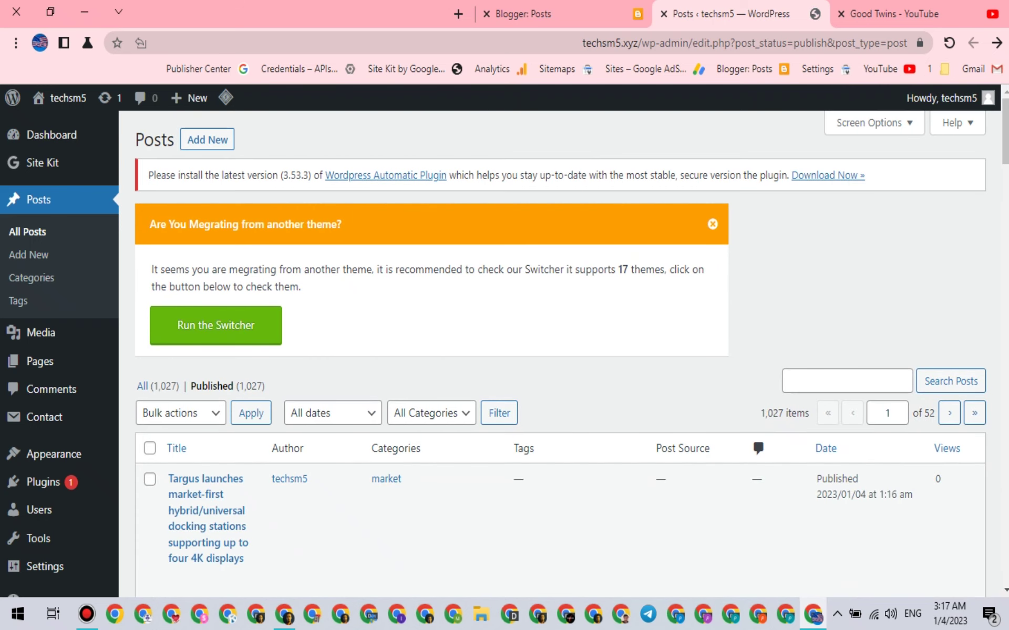
click(949, 43)
click(560, 14)
click(949, 42)
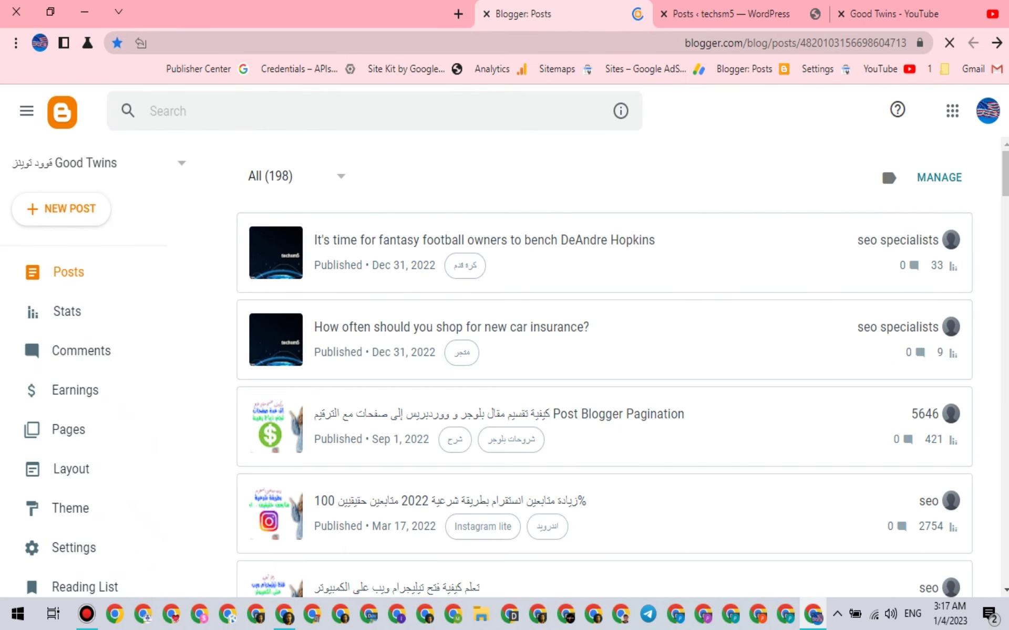
- Dismiss the theme migration notice on the WordPress Posts page and refresh the Published posts list
key(ctrl+shift+Tab)
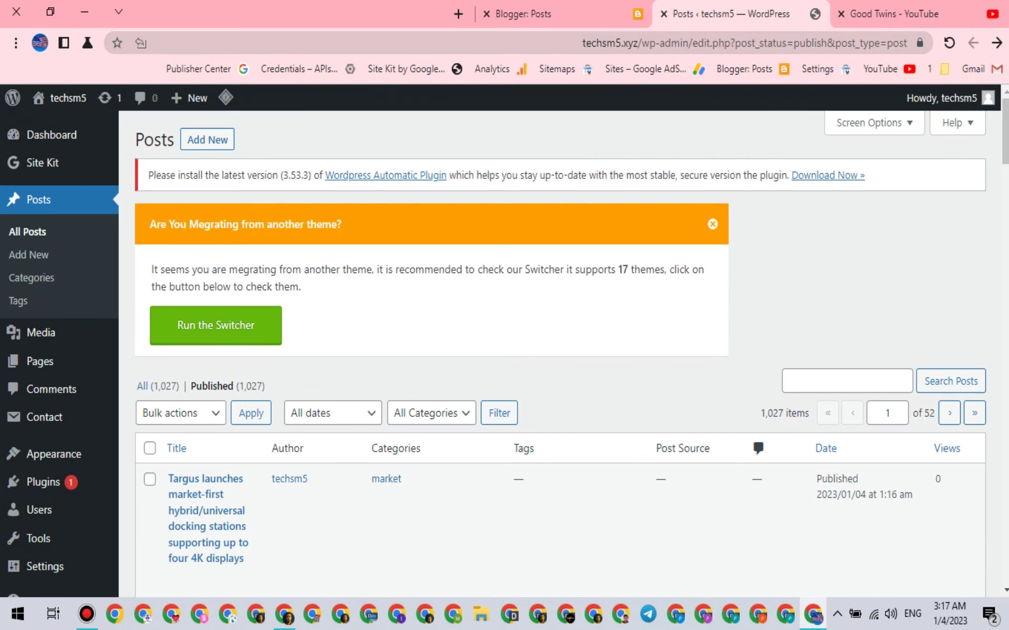
click(712, 224)
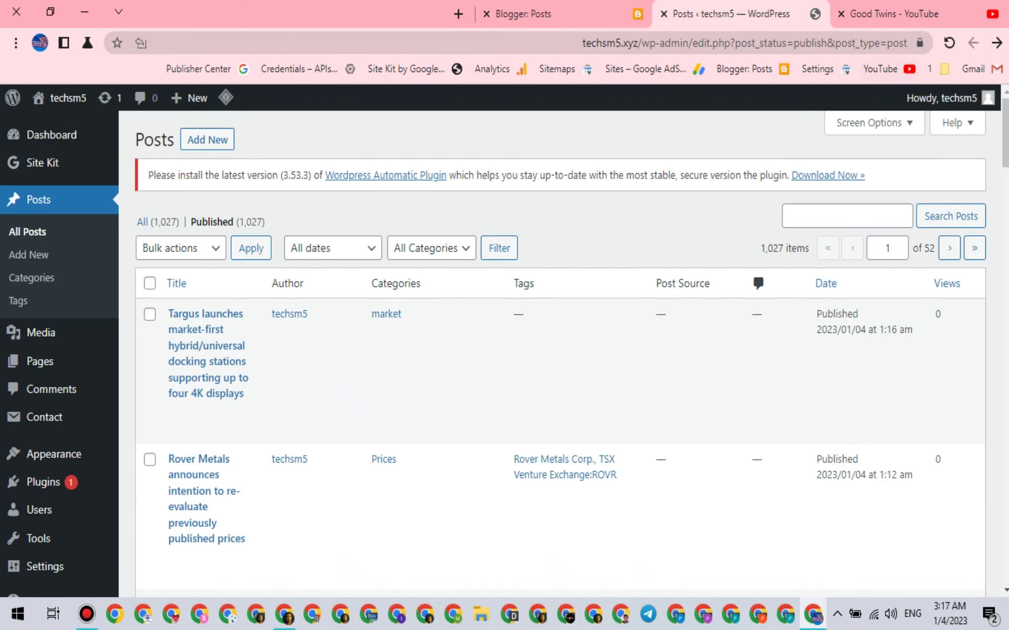
click(949, 42)
mouse_move(204, 368)
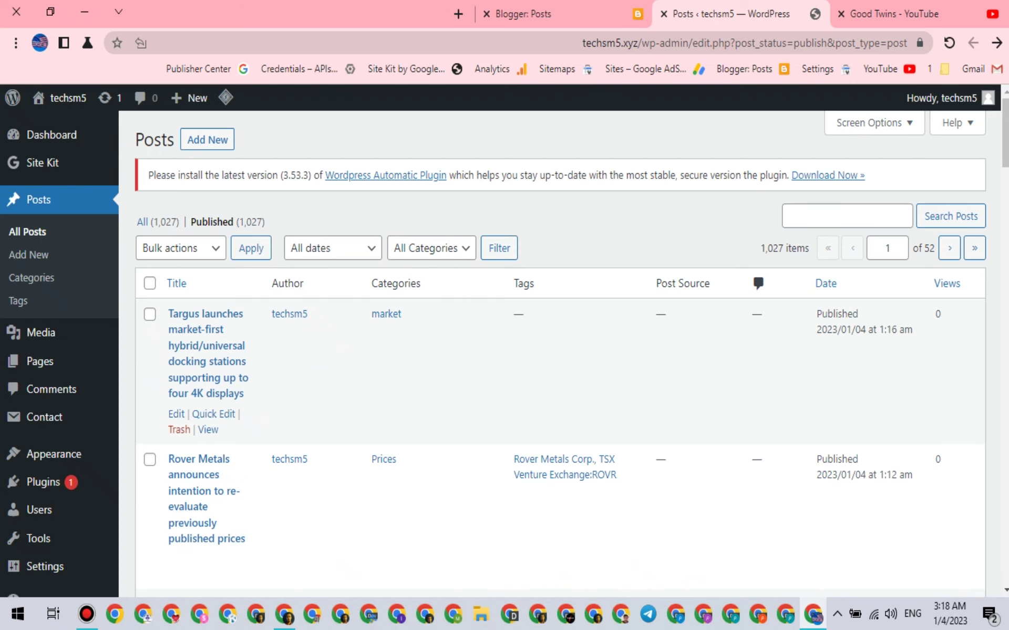
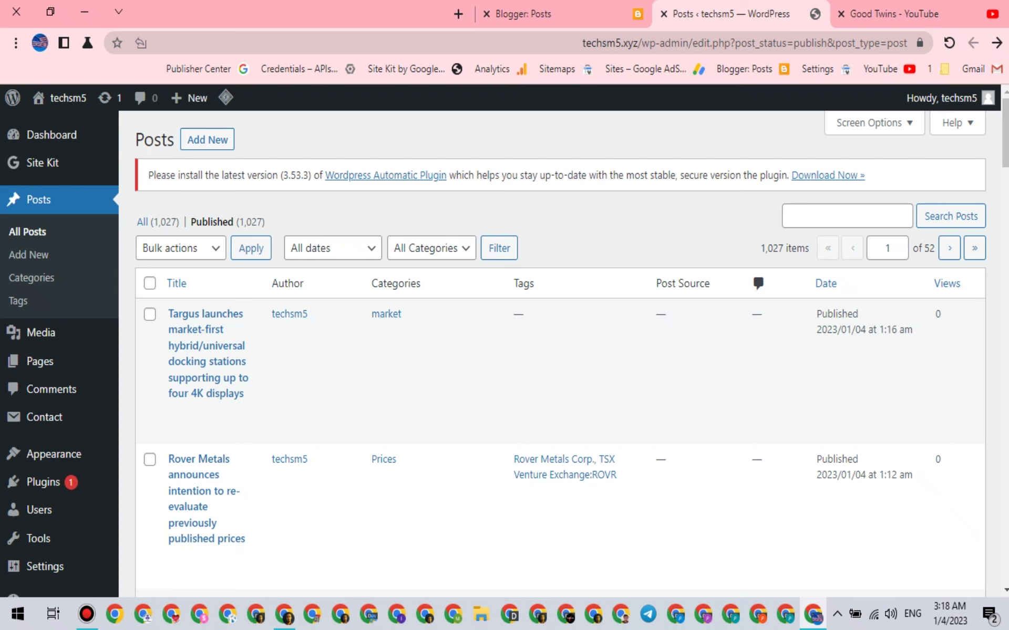
key(F5)
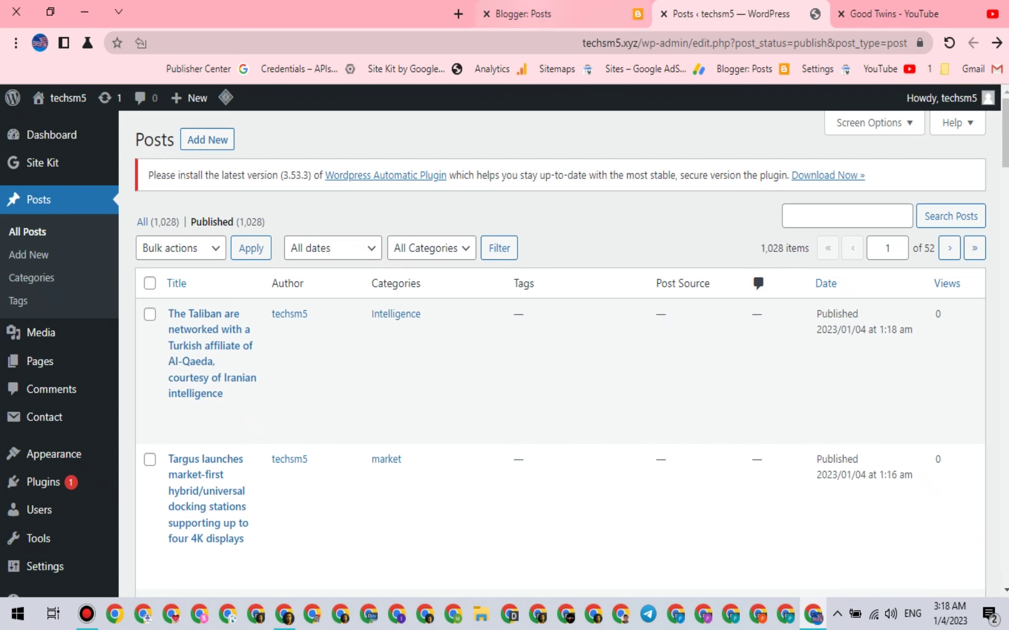
- Reload the Good Twins post list in Blogger to look for the newest WordPress article
click(538, 13)
click(949, 42)
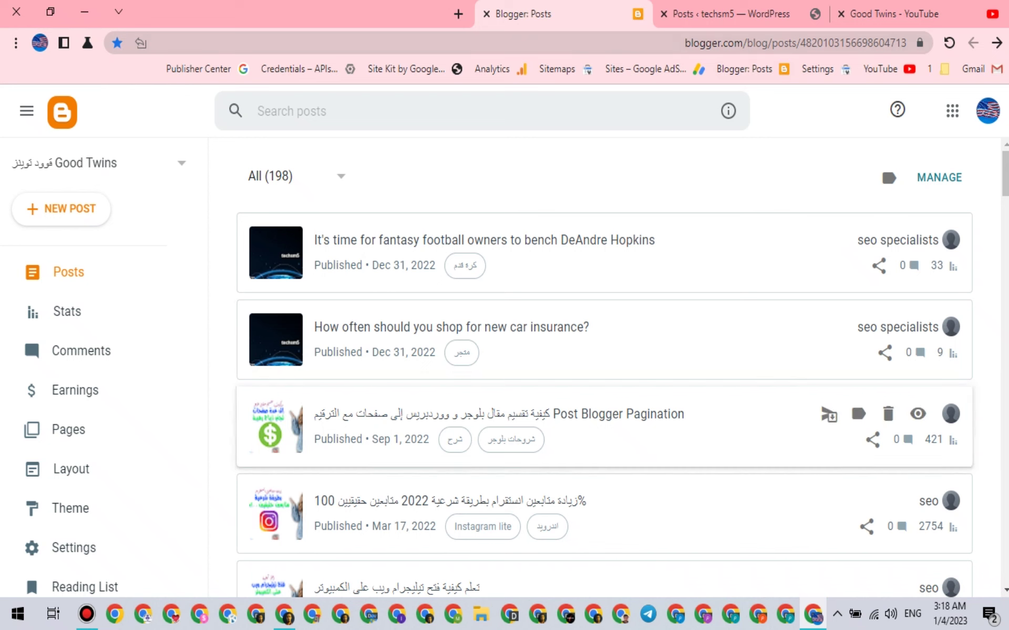
click(746, 13)
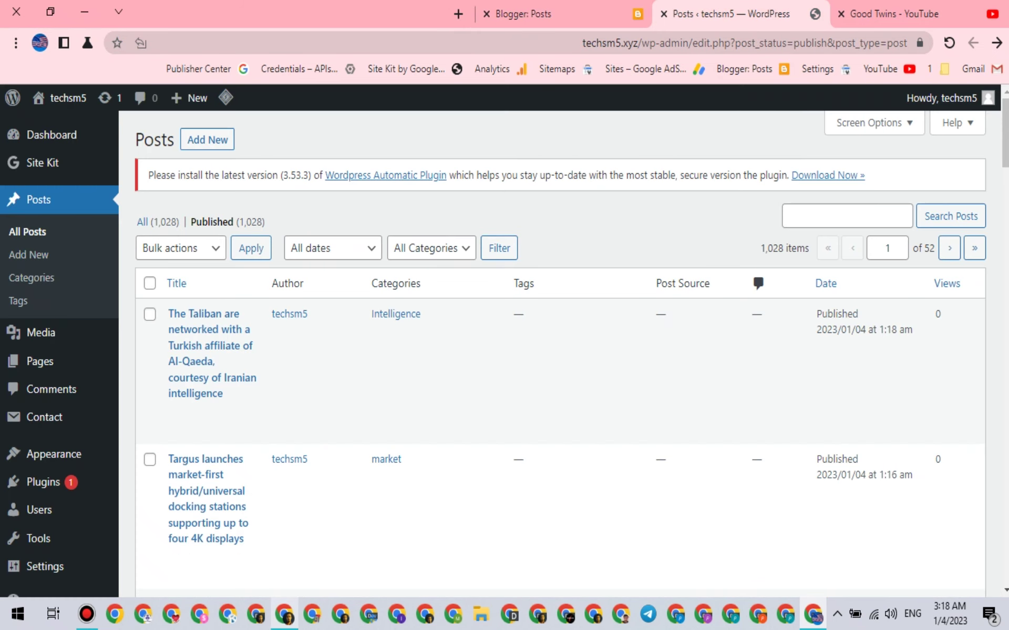
- Open the wordpress hosting - Good Twins post list in the other browser profile and copy its blog ID from the address
mouse_move(284, 614)
click(286, 531)
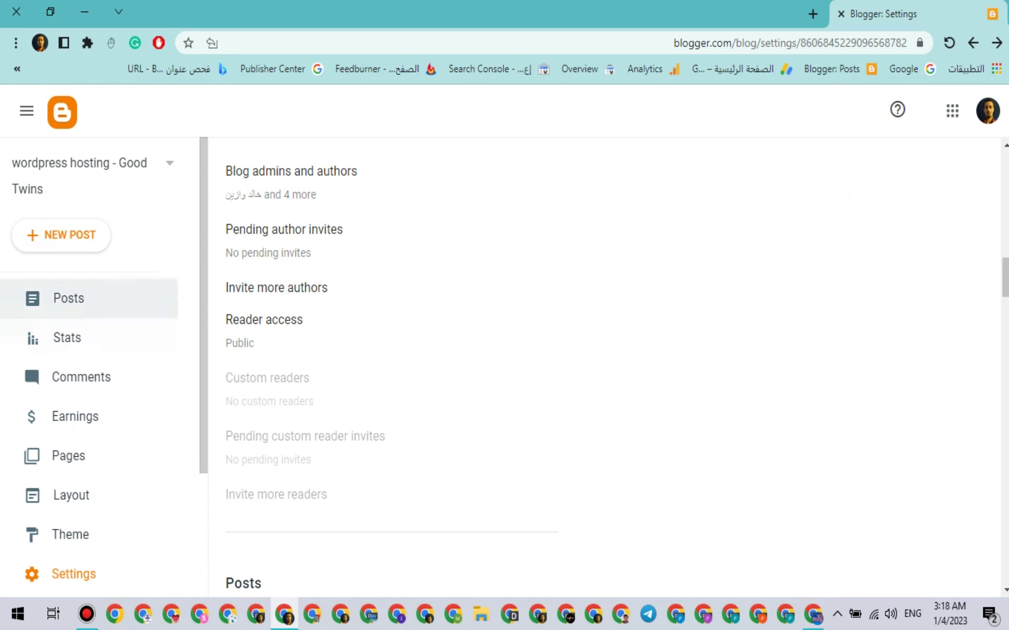
click(68, 299)
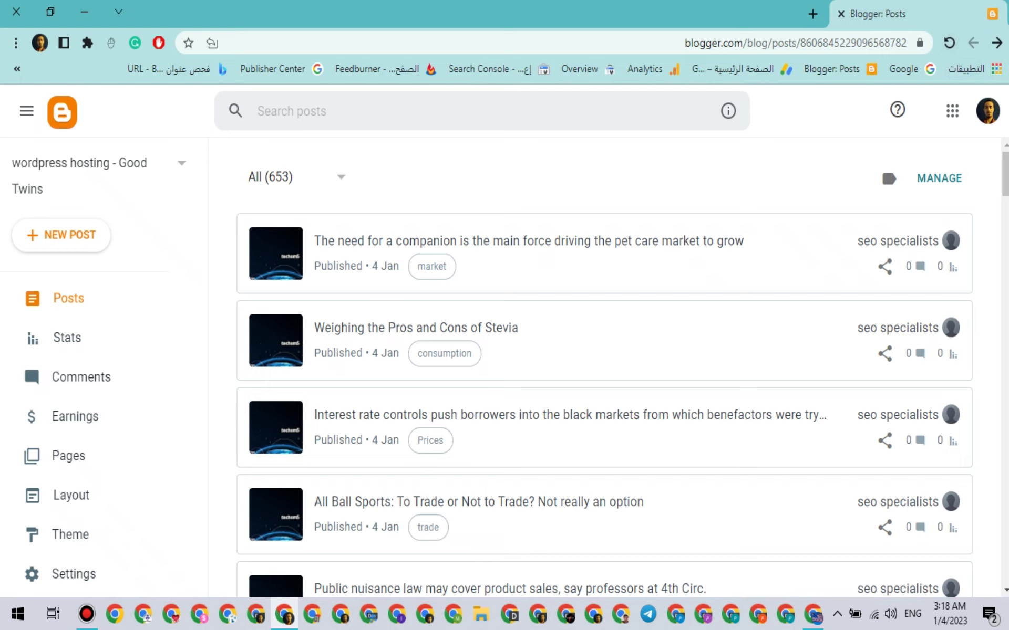
click(949, 43)
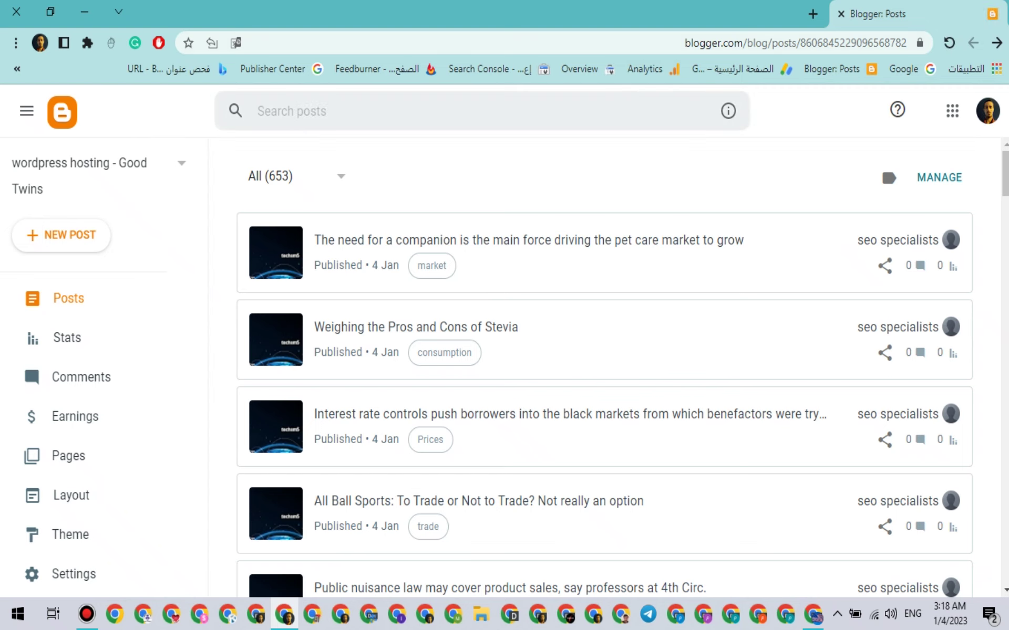
double_click(831, 44)
right_click(832, 51)
click(804, 121)
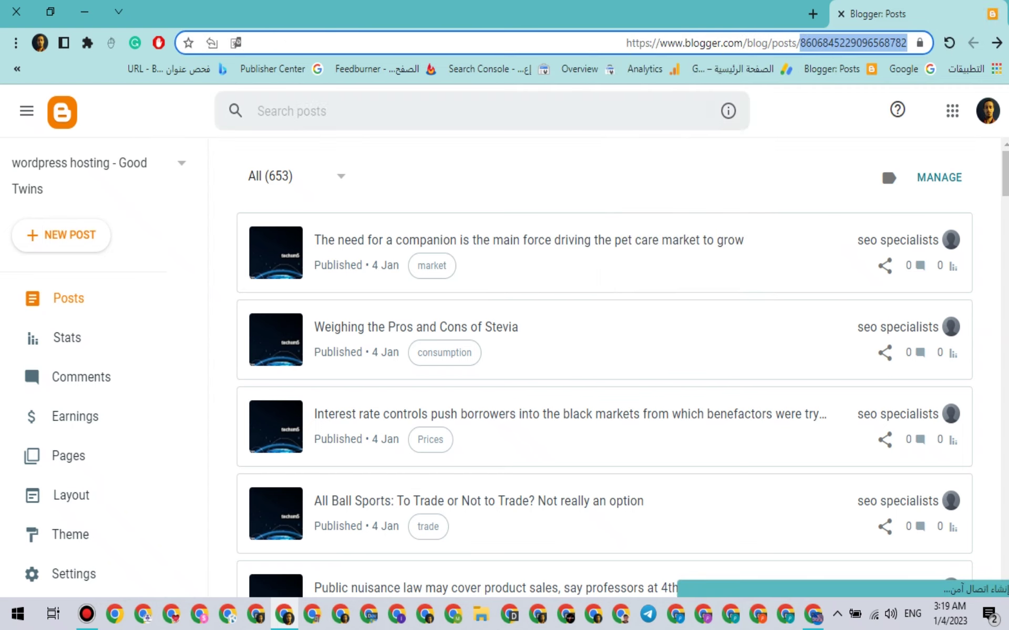
click(84, 11)
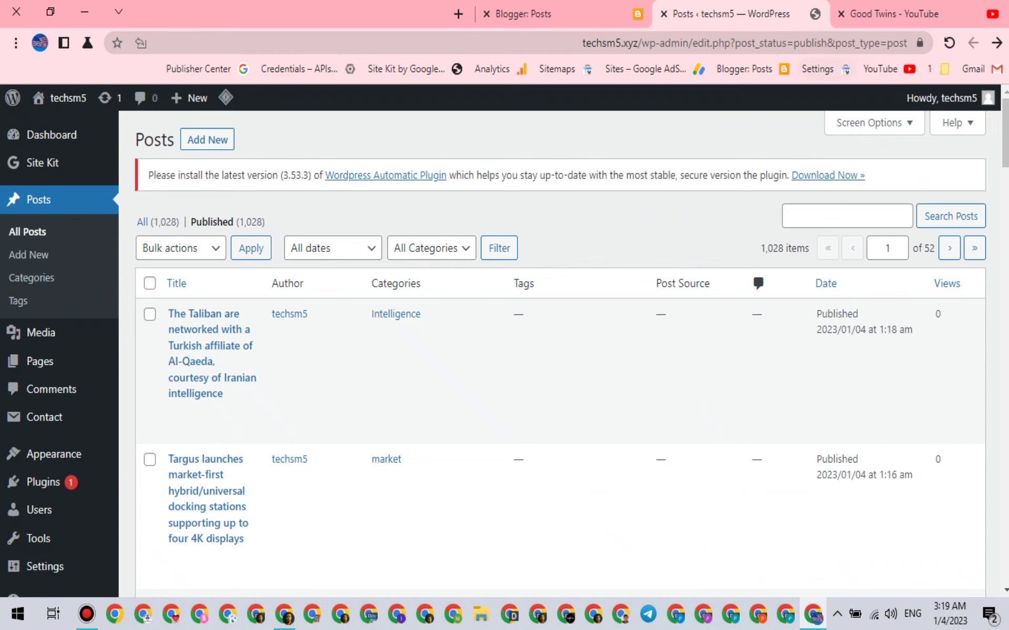
- Reload the Good Twins post list in Blogger and compare it with the latest posts in WordPress
click(600, 14)
click(746, 15)
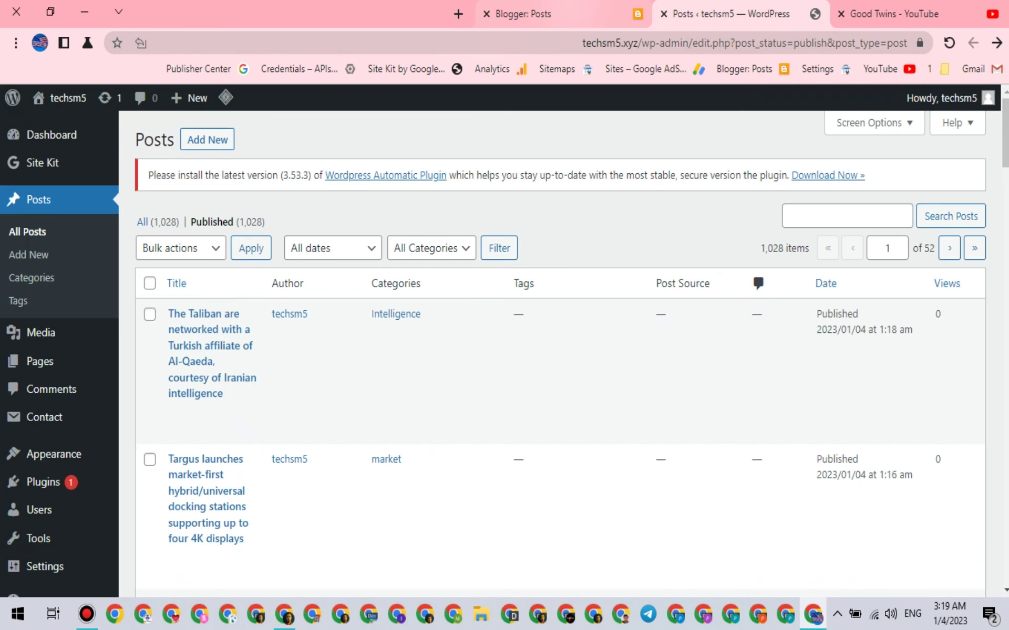
click(525, 15)
click(949, 43)
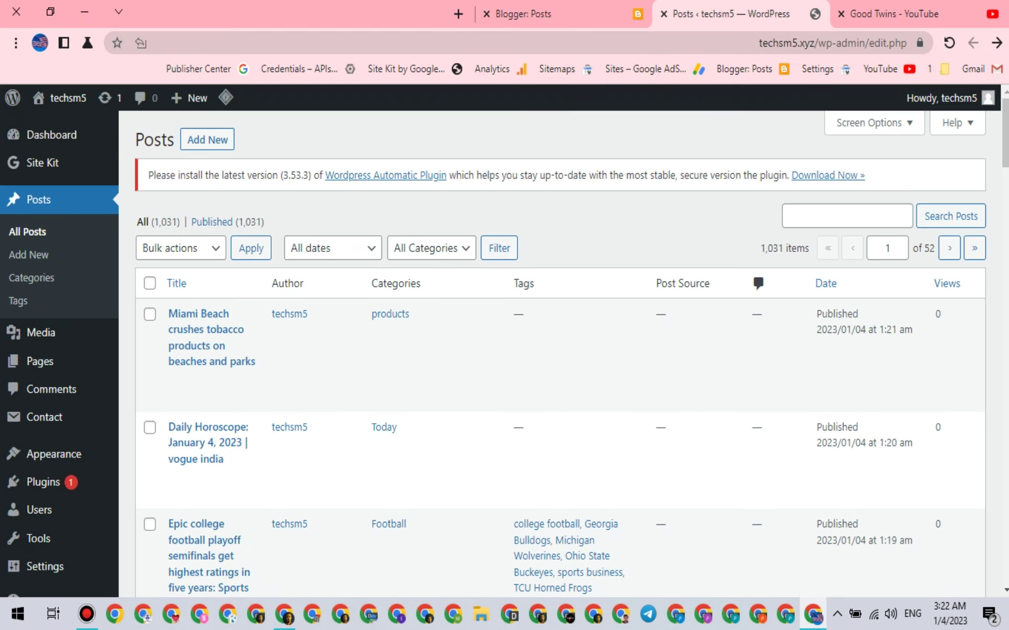
click(609, 14)
key(F5)
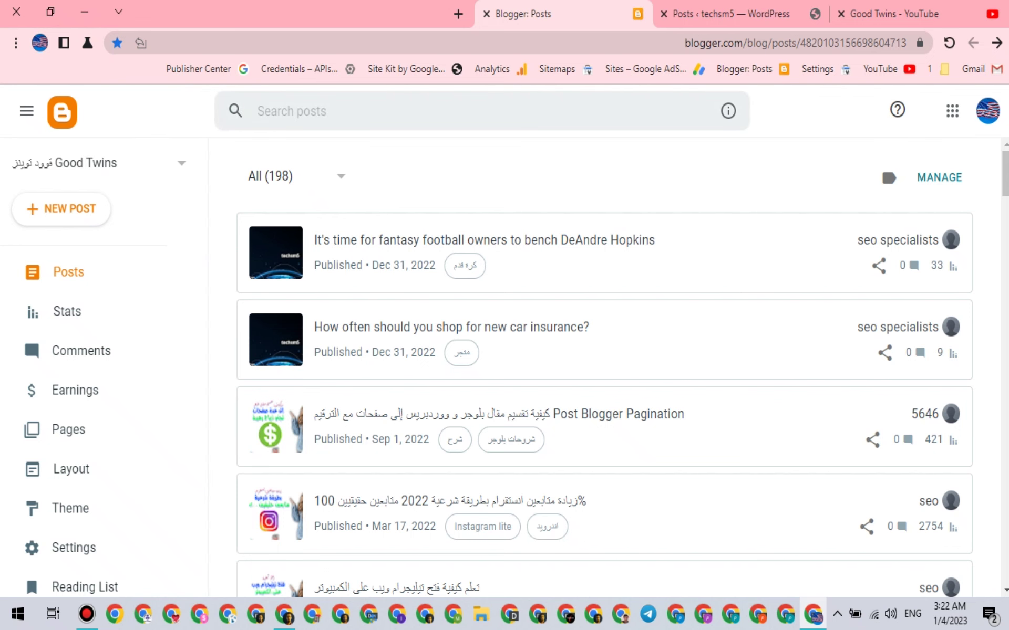
click(730, 13)
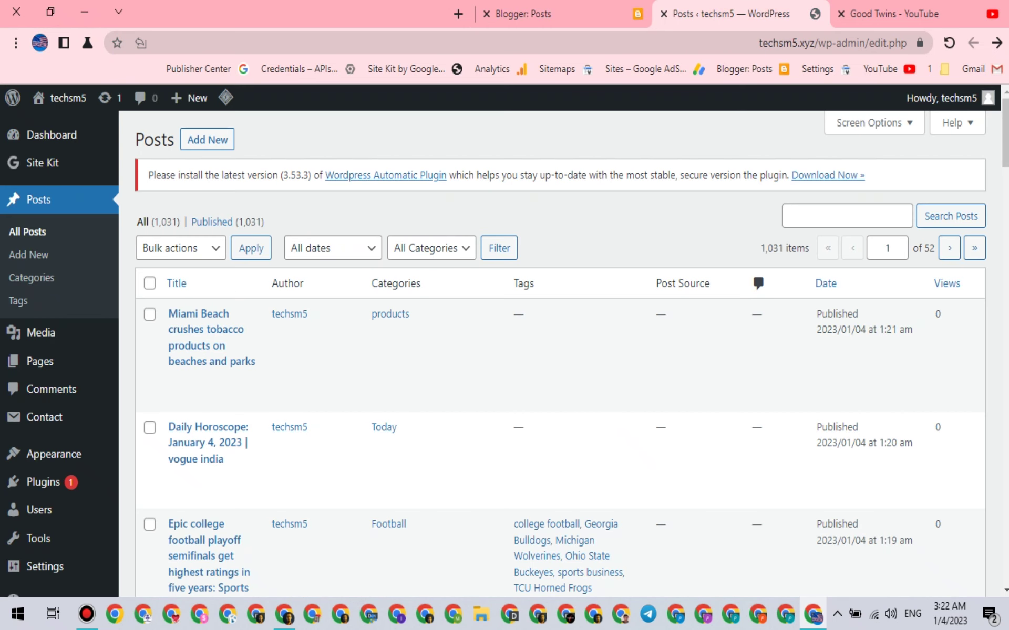
- Switch to the other browser profile and look through the articles already published on wordpress hosting - Good Twins
mouse_move(284, 613)
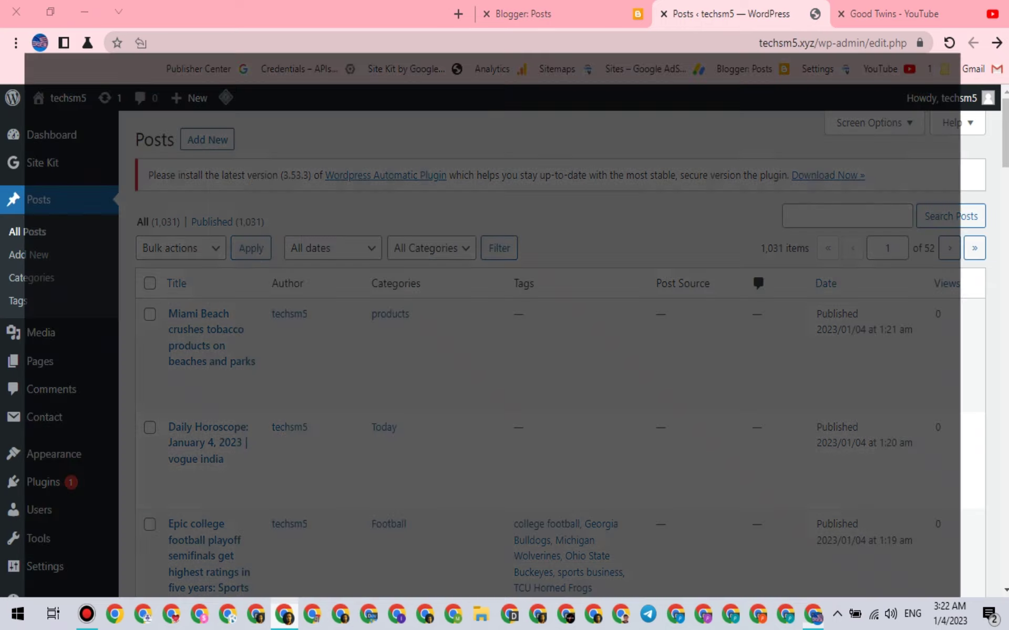
click(283, 547)
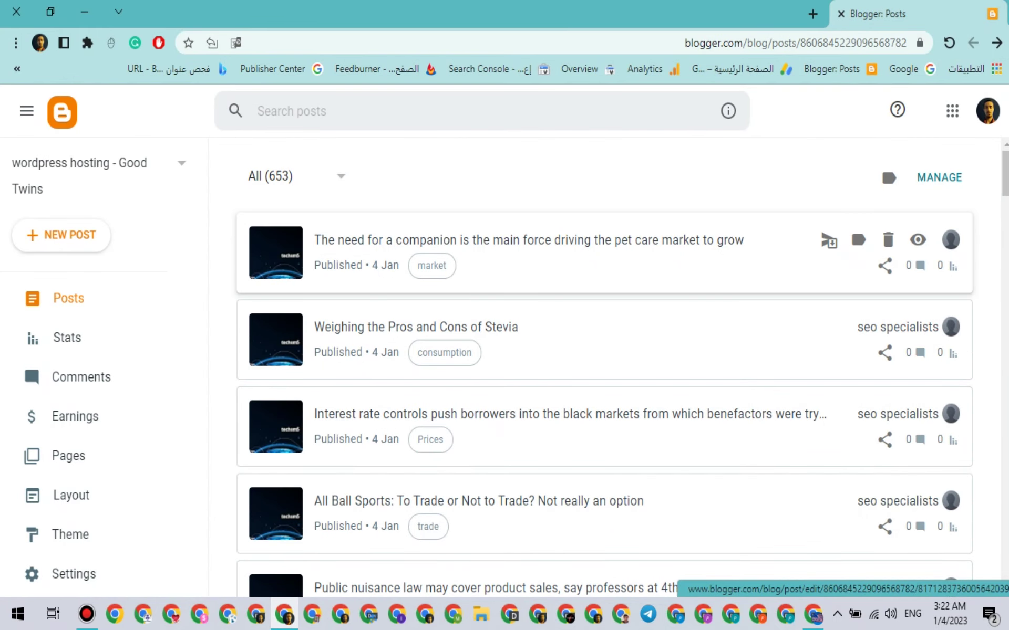
scroll(604, 313, down, 20)
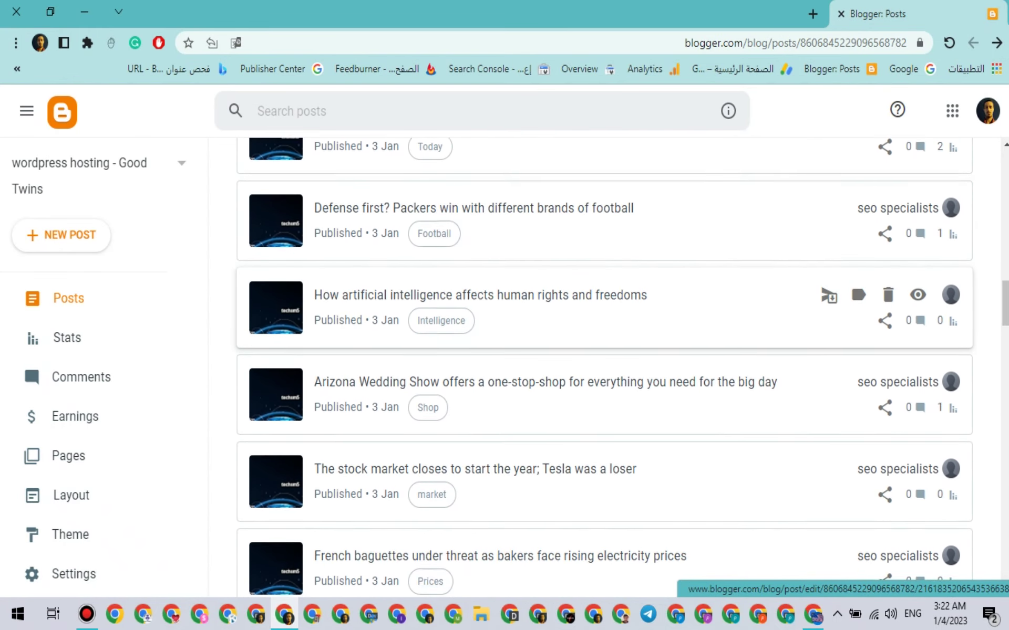
scroll(604, 284, down, 20)
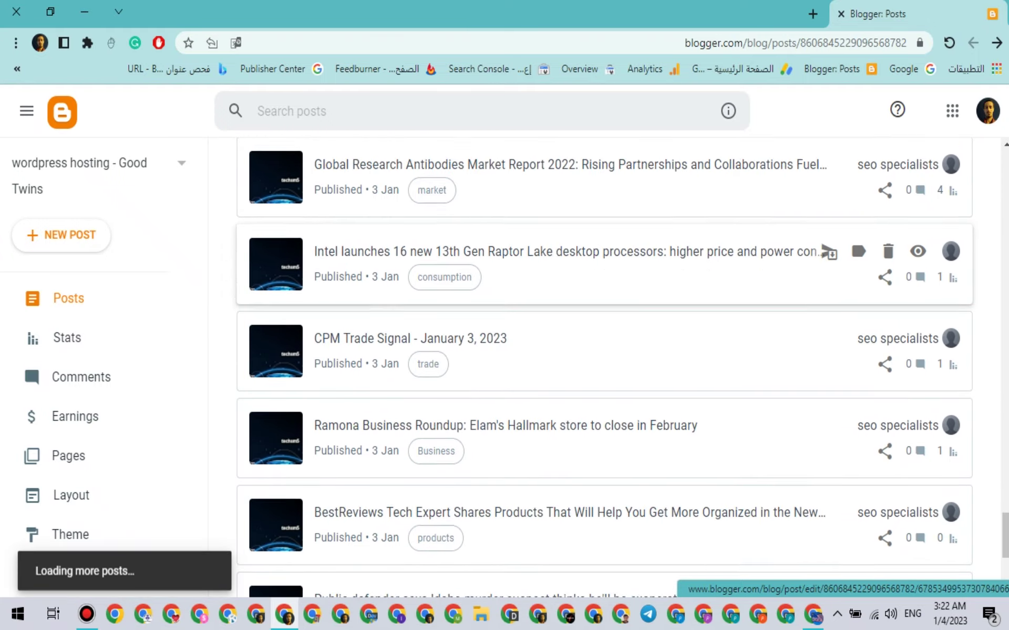
scroll(604, 284, down, 20)
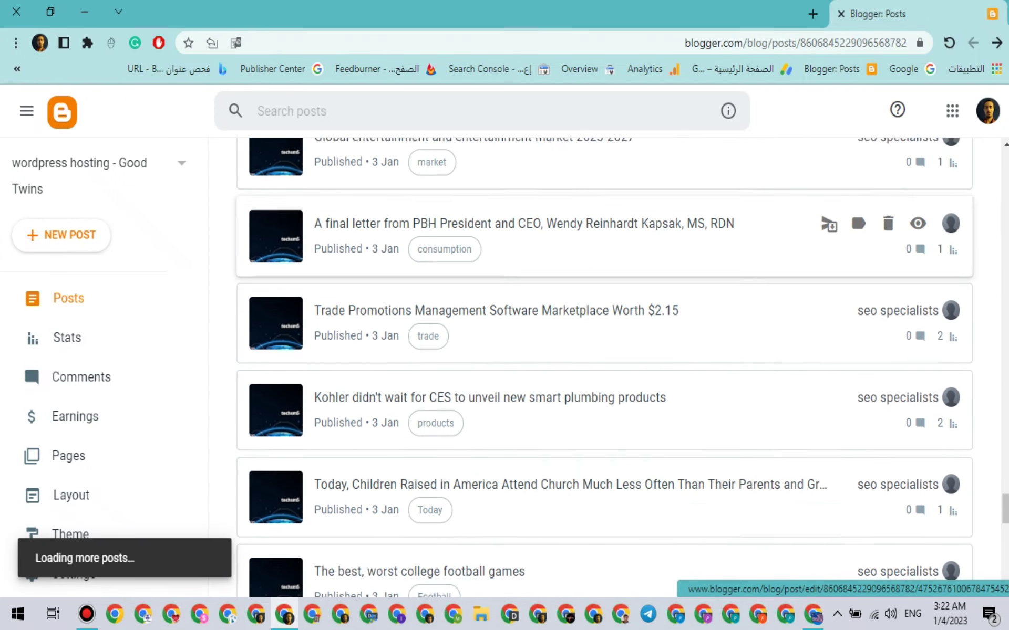
scroll(605, 447, up, 3)
- Cut the blog ID out of the address of the wordpress hosting - Good Twins post list
click(841, 42)
double_click(841, 43)
right_click(841, 43)
click(805, 113)
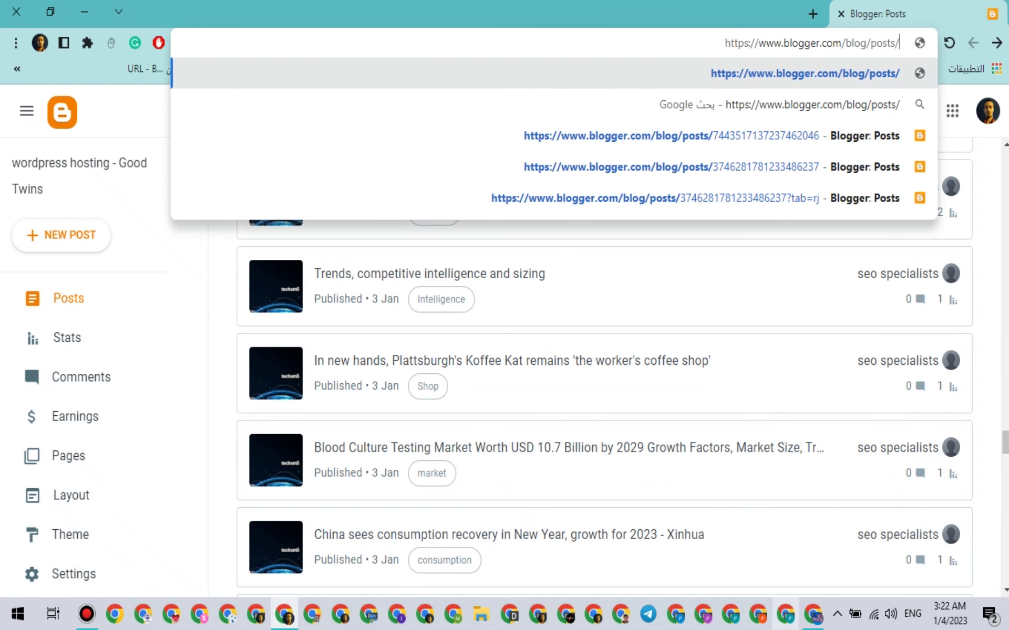
click(812, 614)
scroll(45, 486, down, 3)
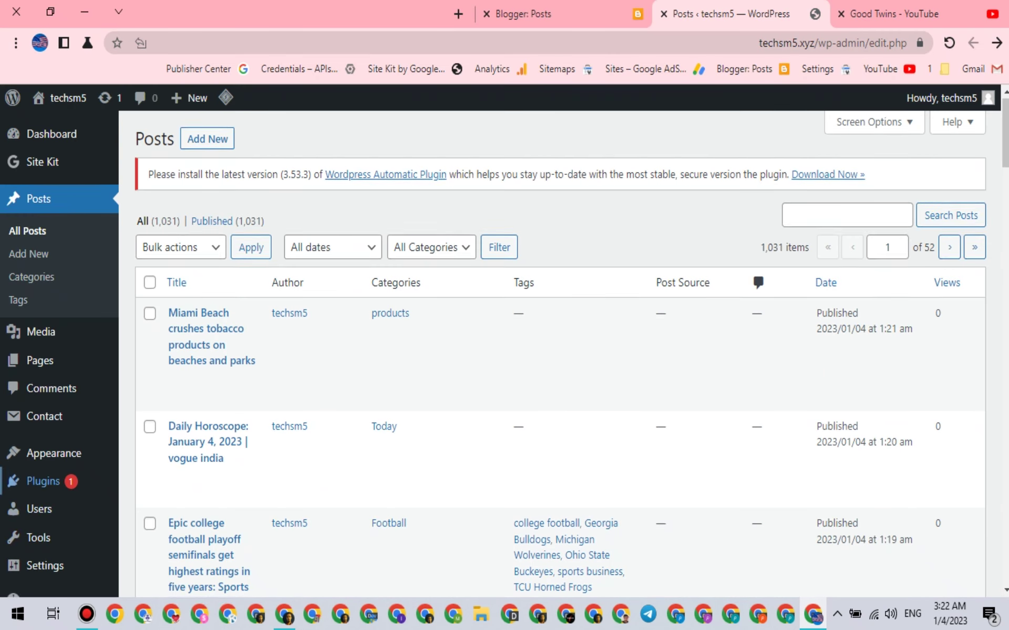
mouse_move(62, 509)
click(161, 517)
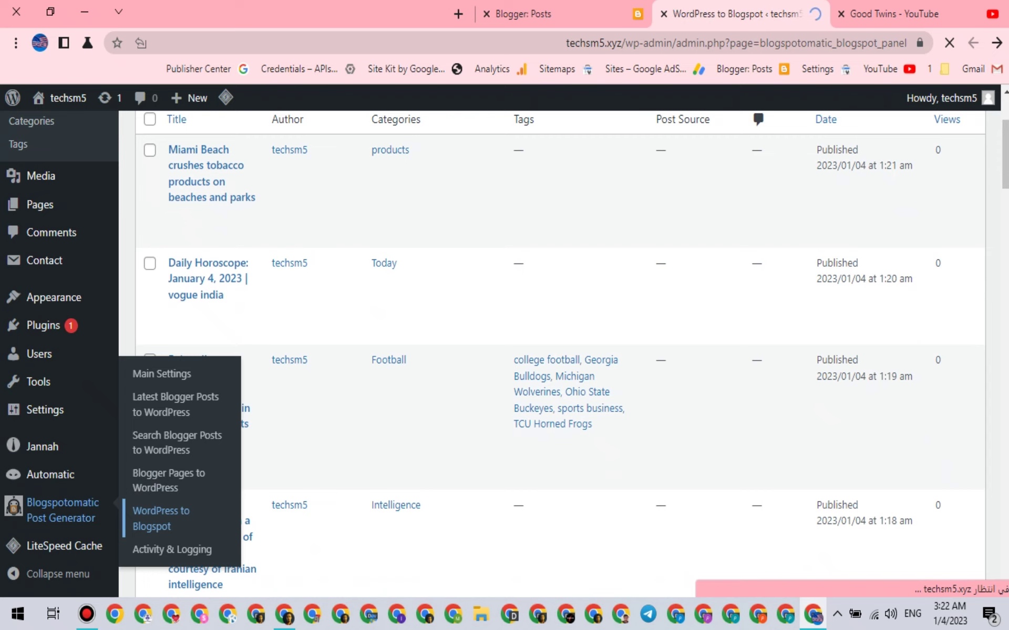
double_click(475, 326)
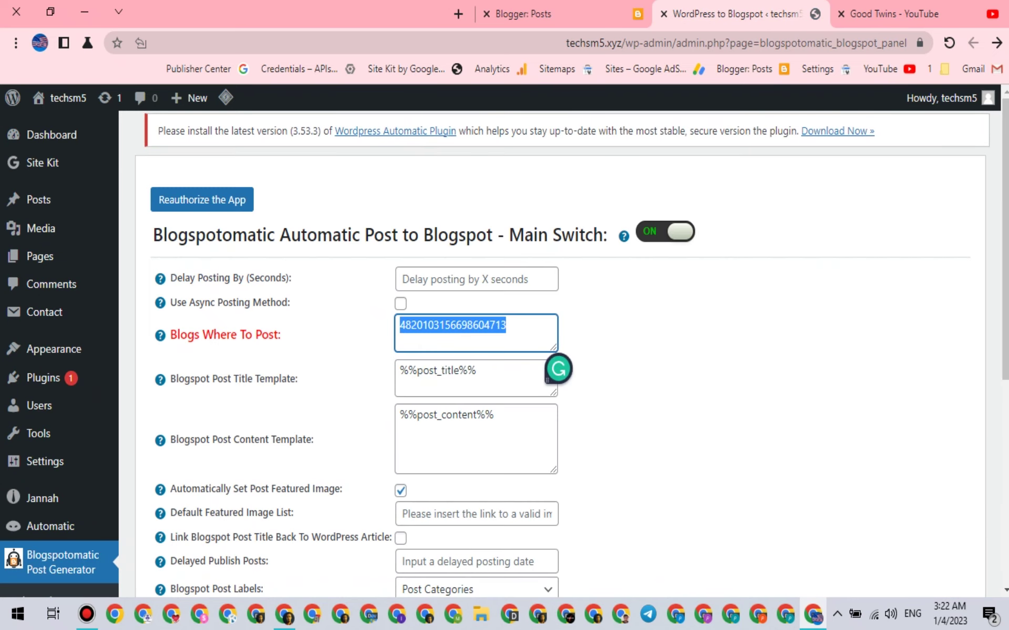
right_click(478, 332)
click(440, 127)
scroll(526, 368, down, 6)
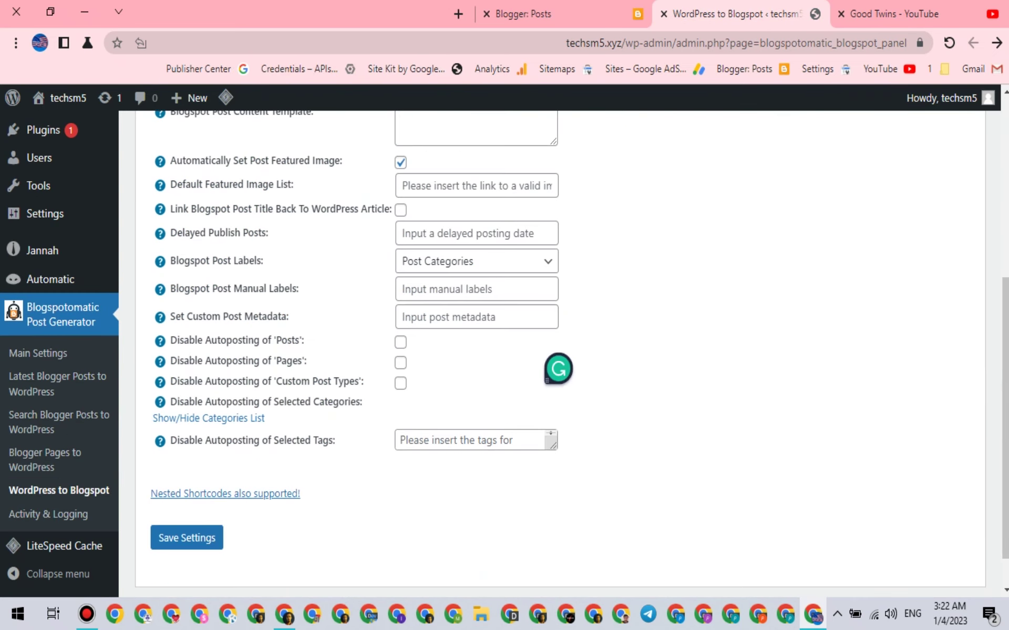
click(187, 538)
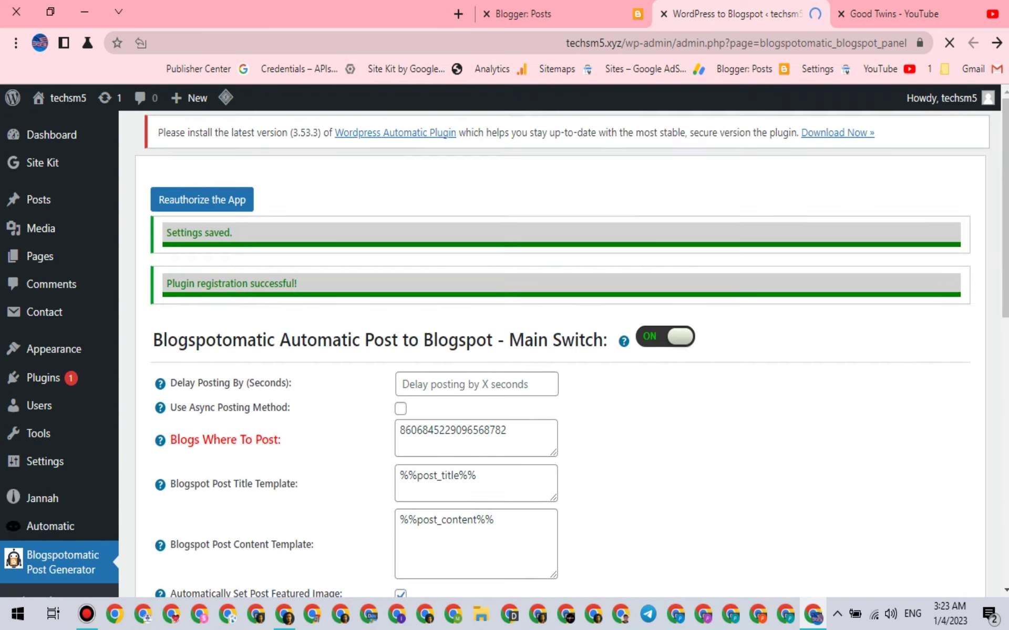
- Reload the Good Twins post list, inspect the live article "It's time for fantasy football owners to bench DeAndre Hopkins", and close these pages
key(ctrl+Tab)
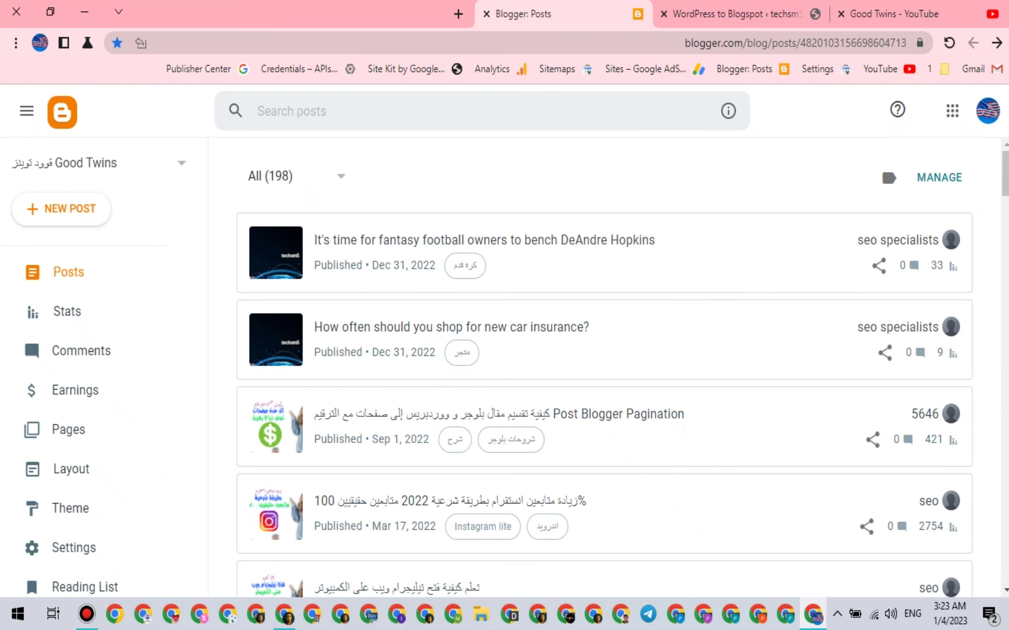
key(F5)
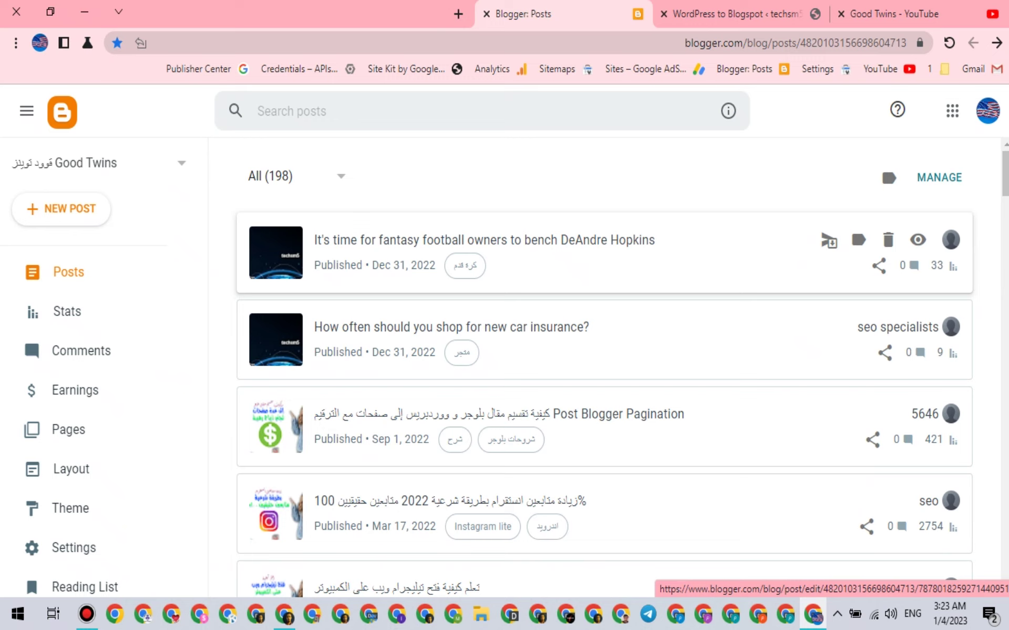
click(918, 239)
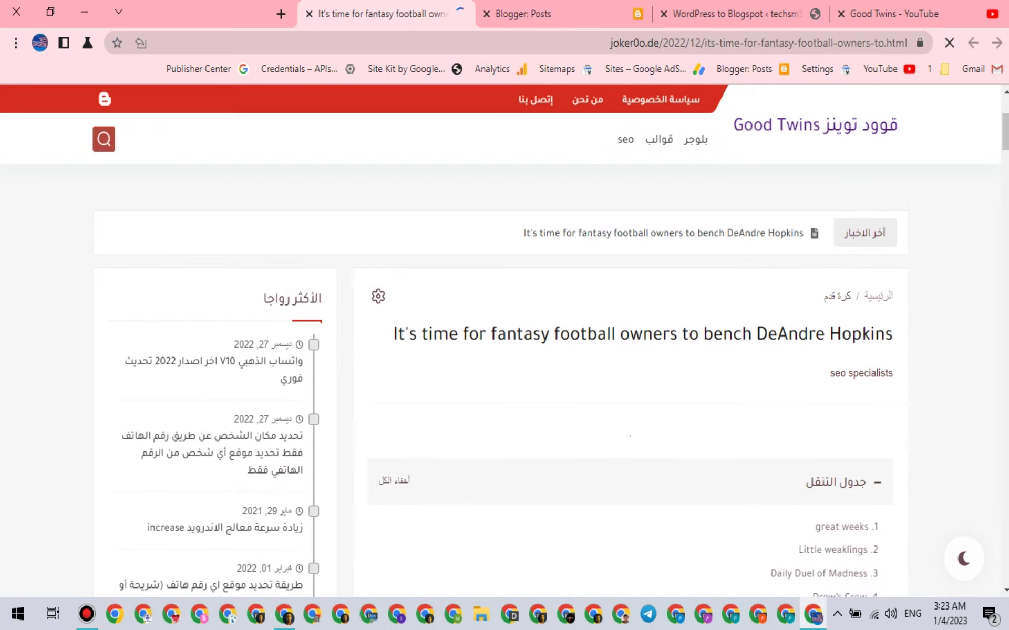
scroll(504, 342, down, 8)
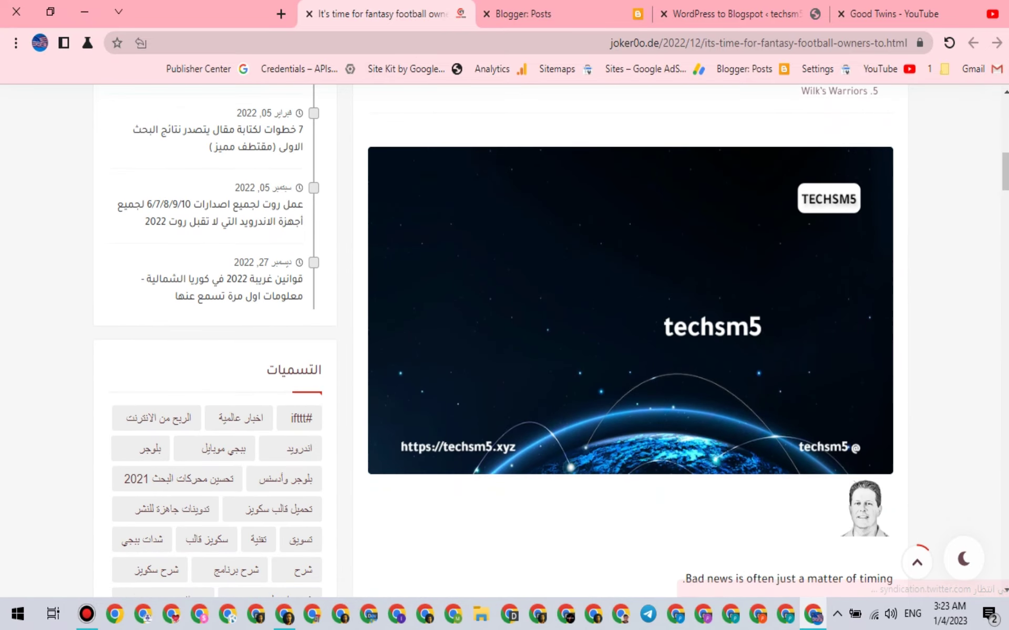
click(486, 14)
click(486, 14)
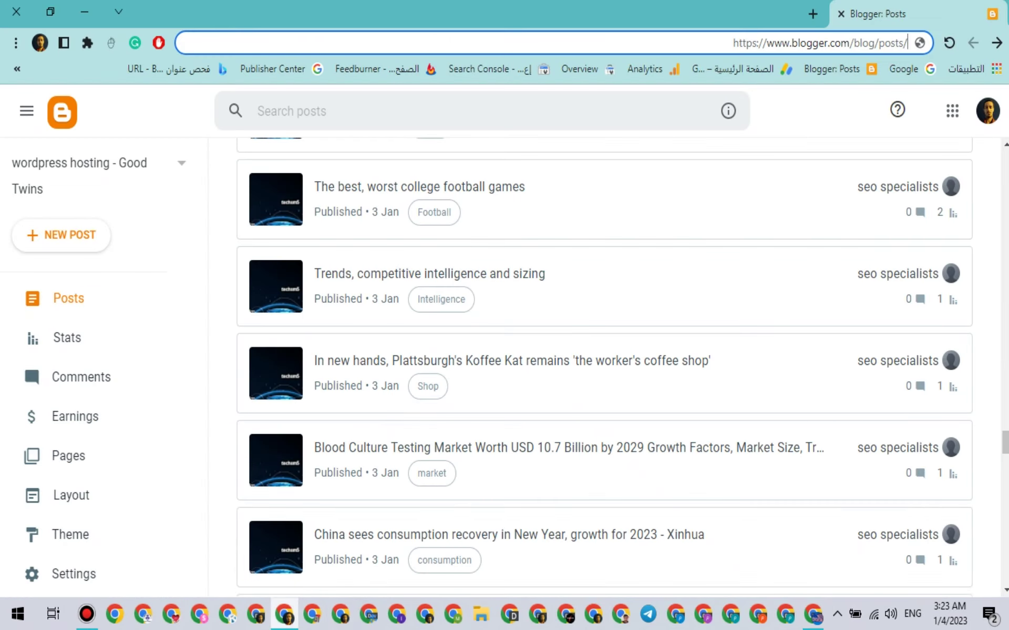
- Return to the other browser profile and check the newest posts of wordpress hosting - Good Twins
click(285, 613)
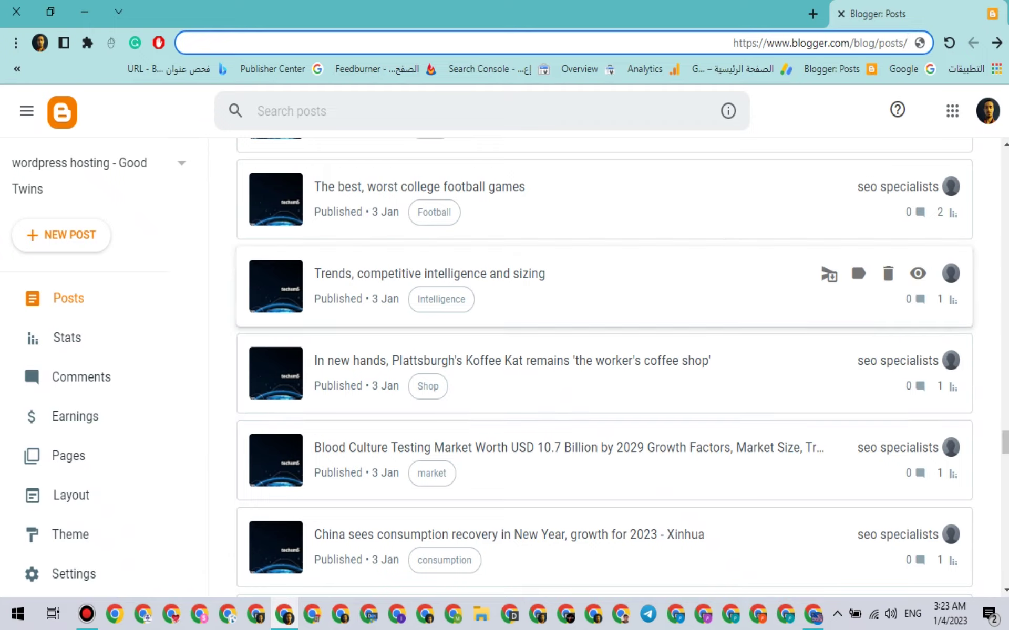
scroll(605, 368, up, 15)
scroll(604, 368, up, 10)
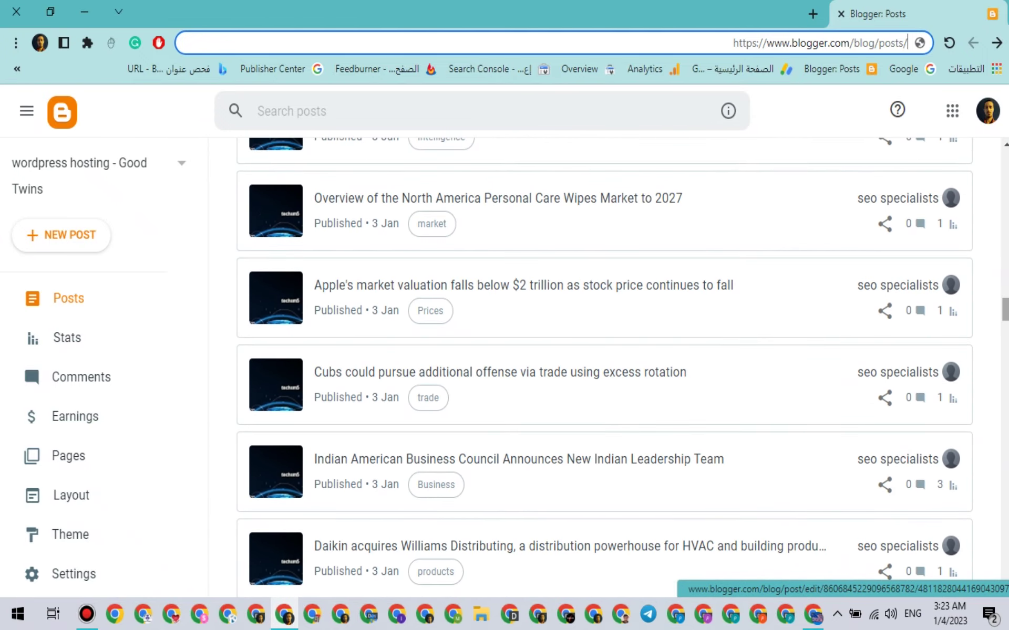
scroll(604, 368, up, 10)
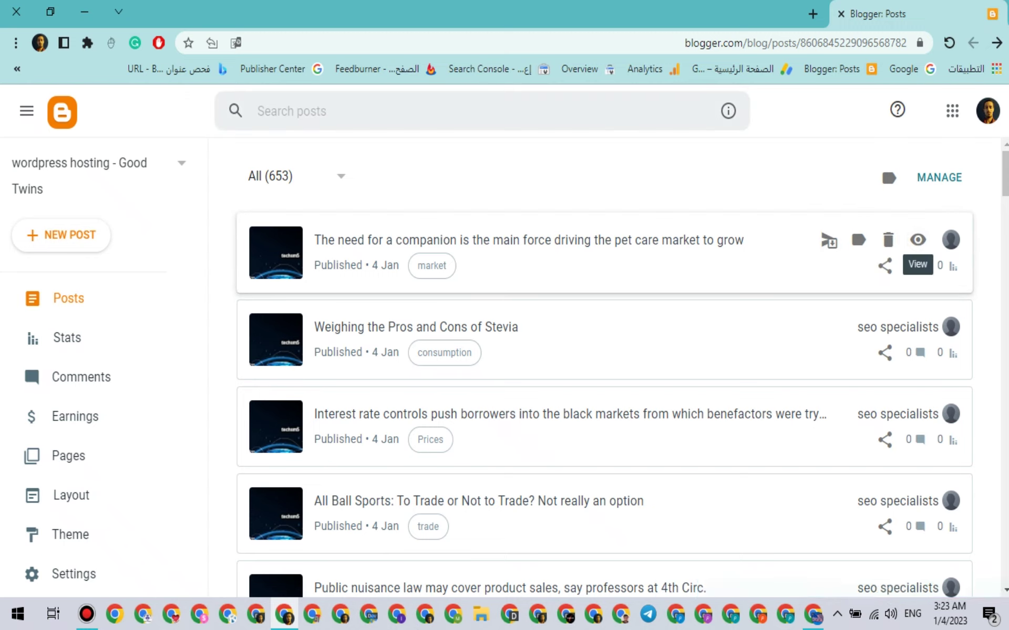
- Inspect the live article "The need for a companion is the main force driving the pet care market to grow", close it, and reload the post list
click(918, 239)
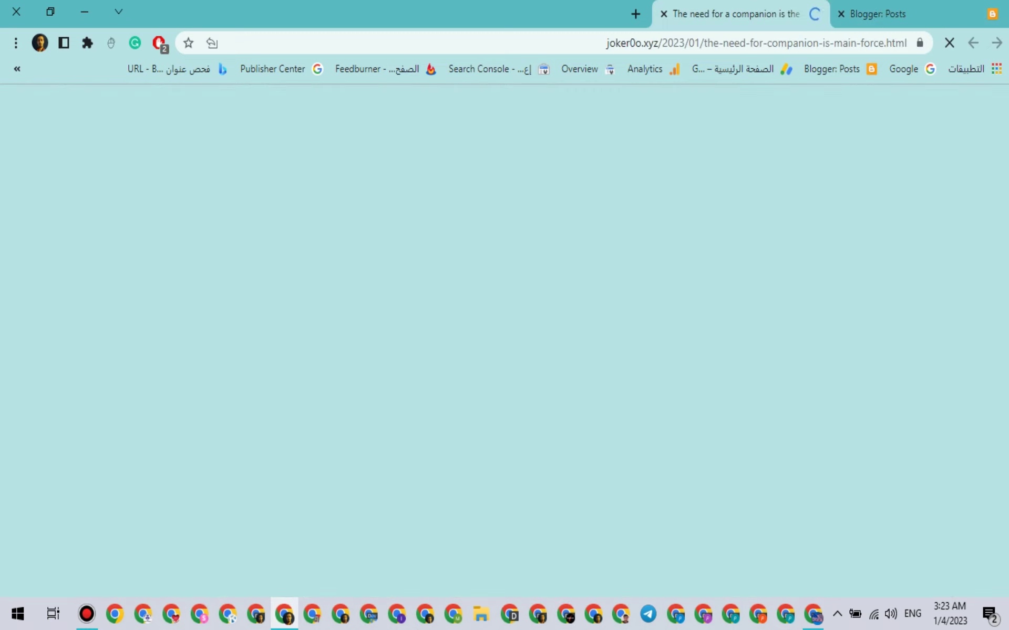
scroll(504, 382, down, 5)
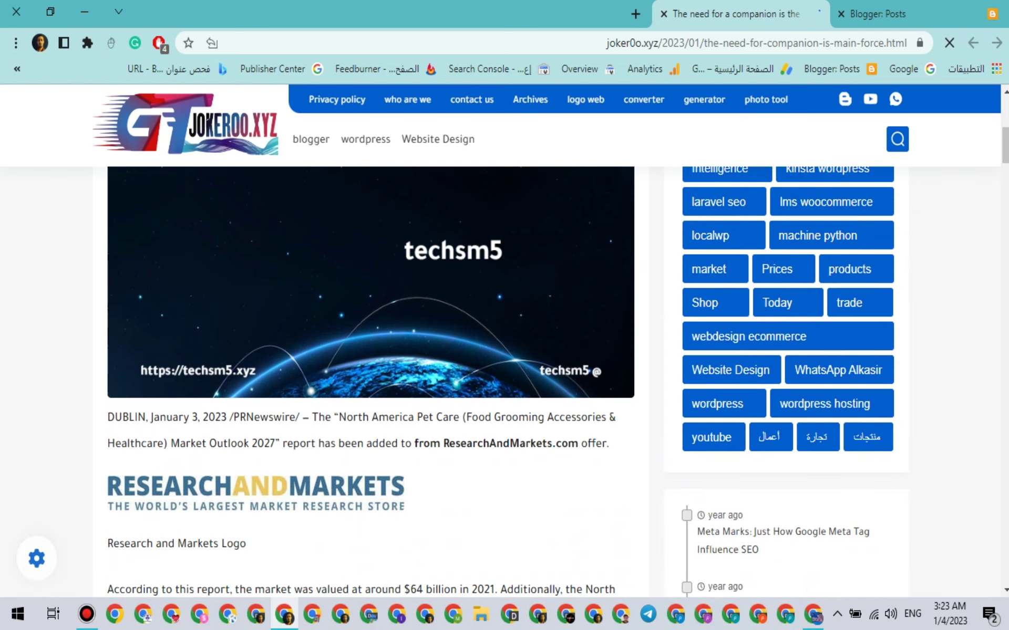
scroll(505, 382, down, 3)
scroll(504, 382, up, 8)
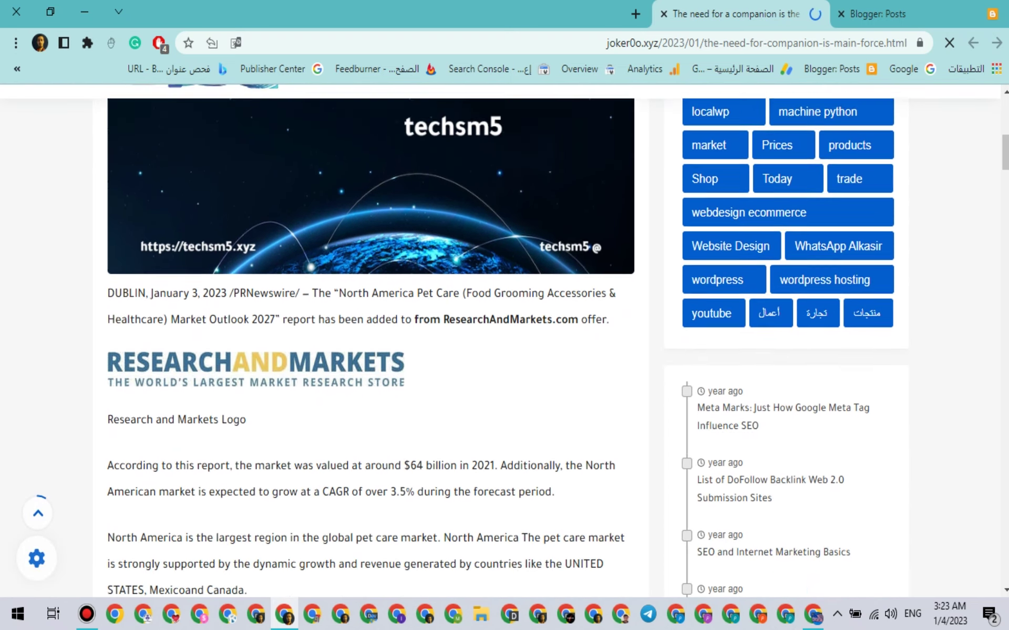
key(ctrl+w)
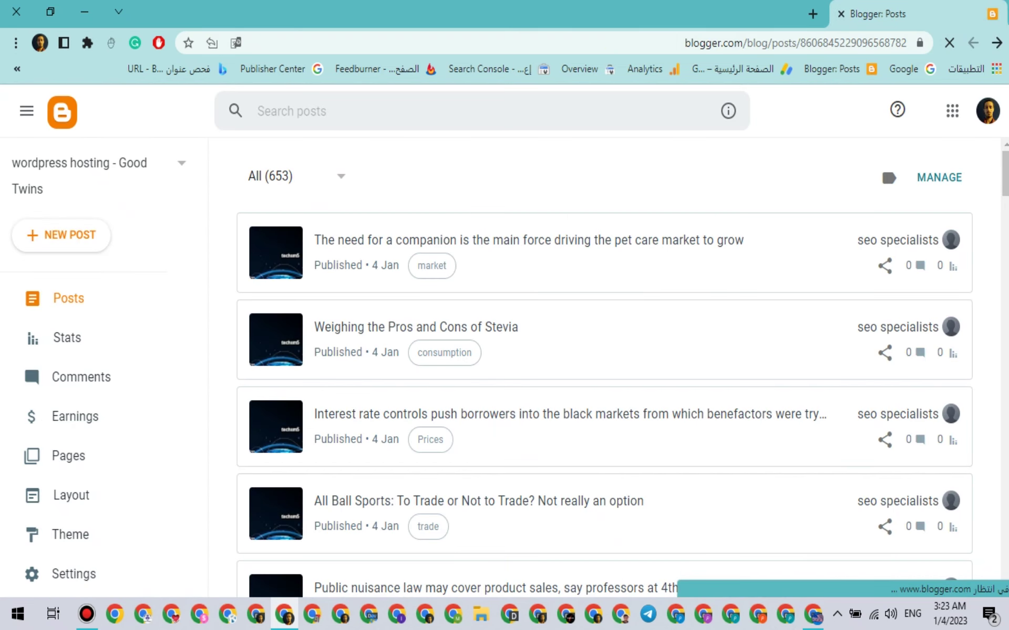
click(949, 42)
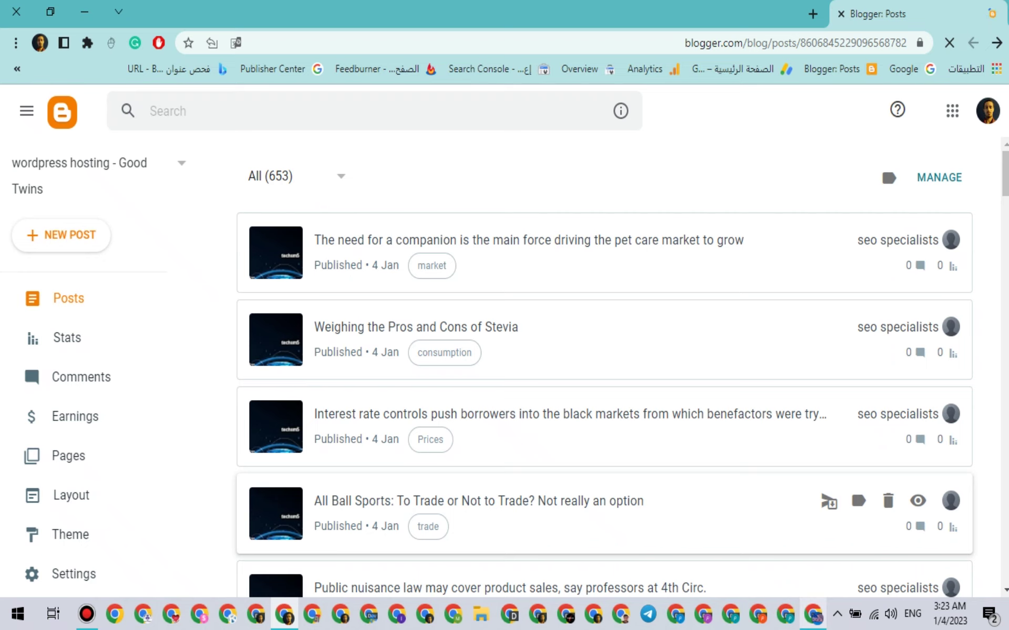
- In techsm5's WordPress posts, move the pending post "Petite entreprise du mois : Blissful Waters Float Centre" to the trash and empty the trash
click(813, 614)
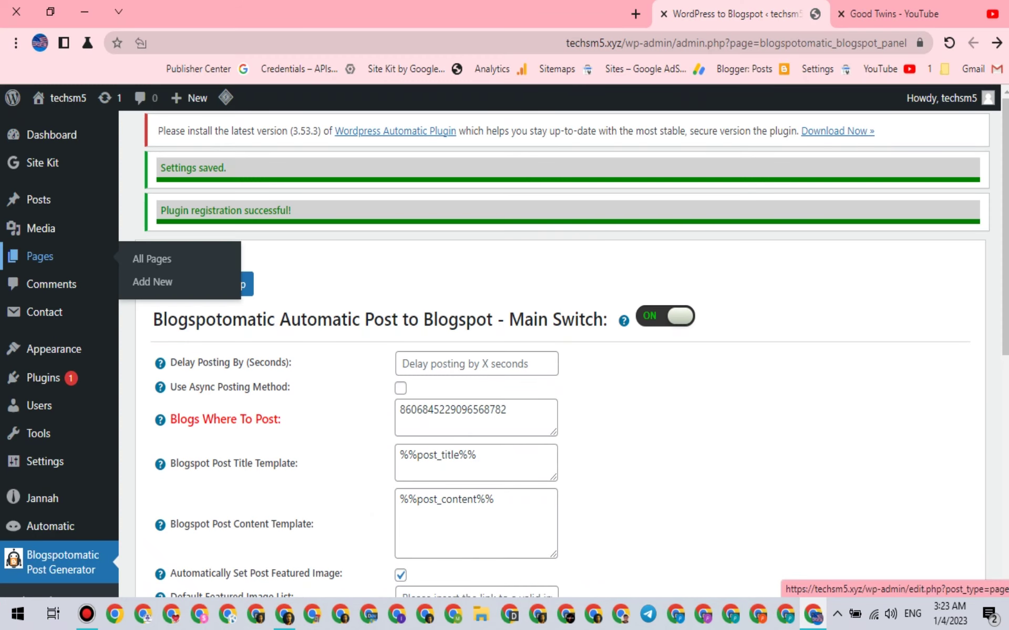
mouse_move(42, 199)
click(151, 203)
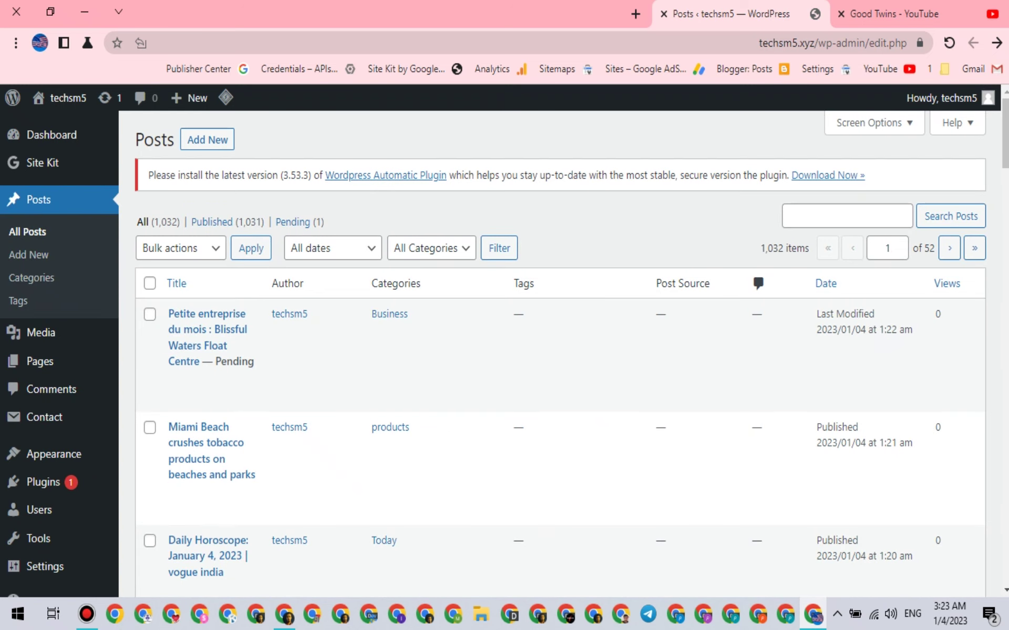
click(299, 222)
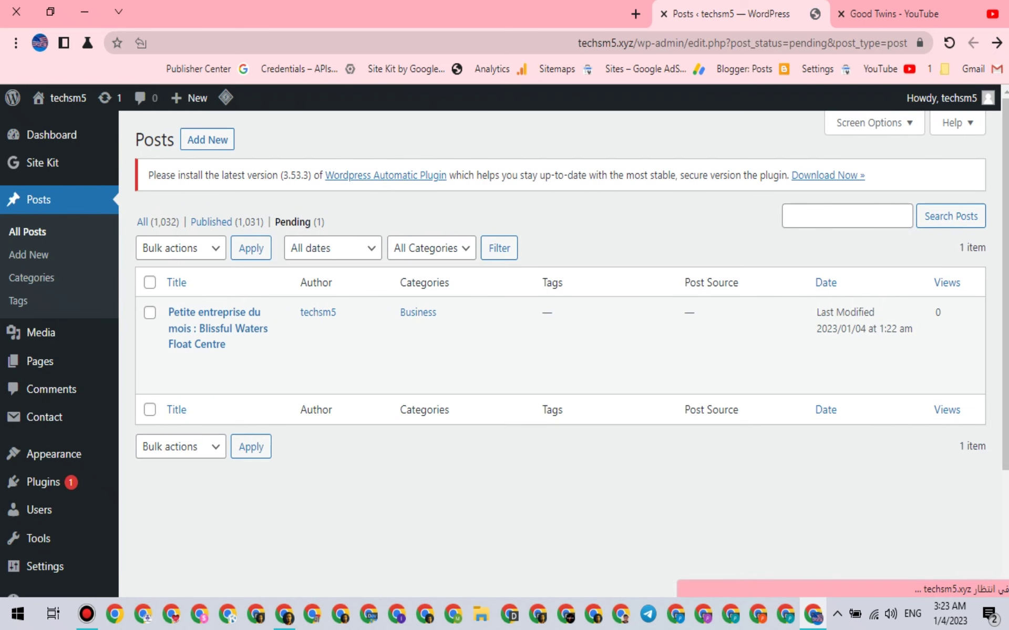
click(150, 313)
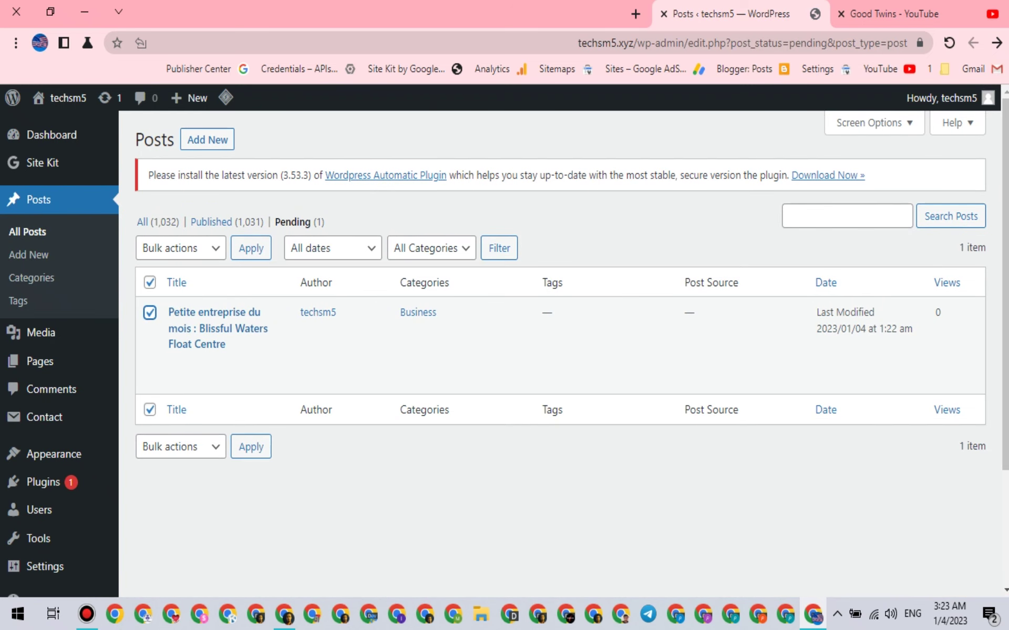
click(181, 248)
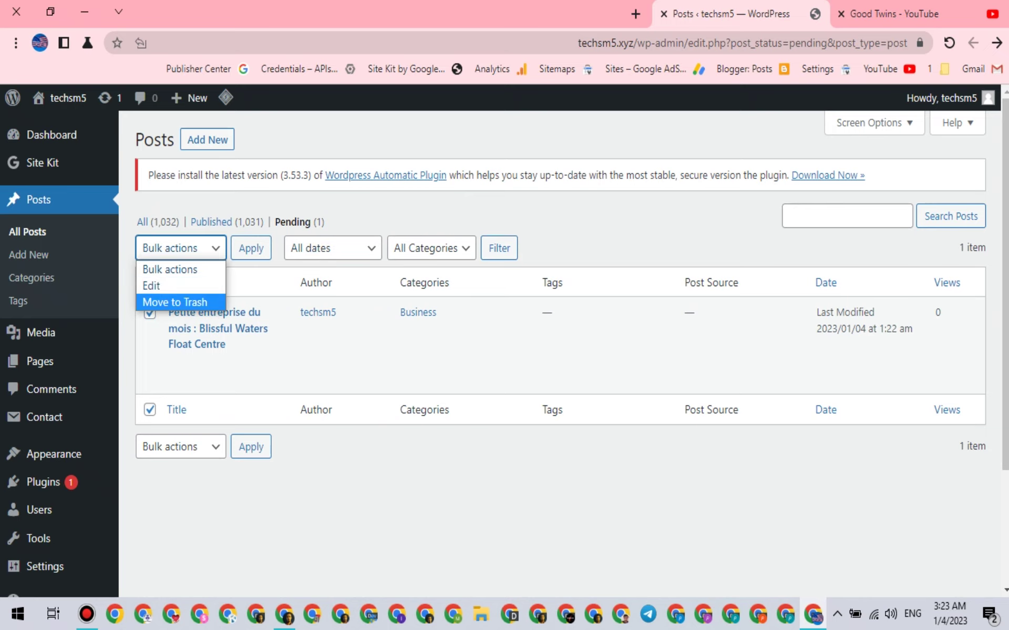
click(175, 302)
click(251, 248)
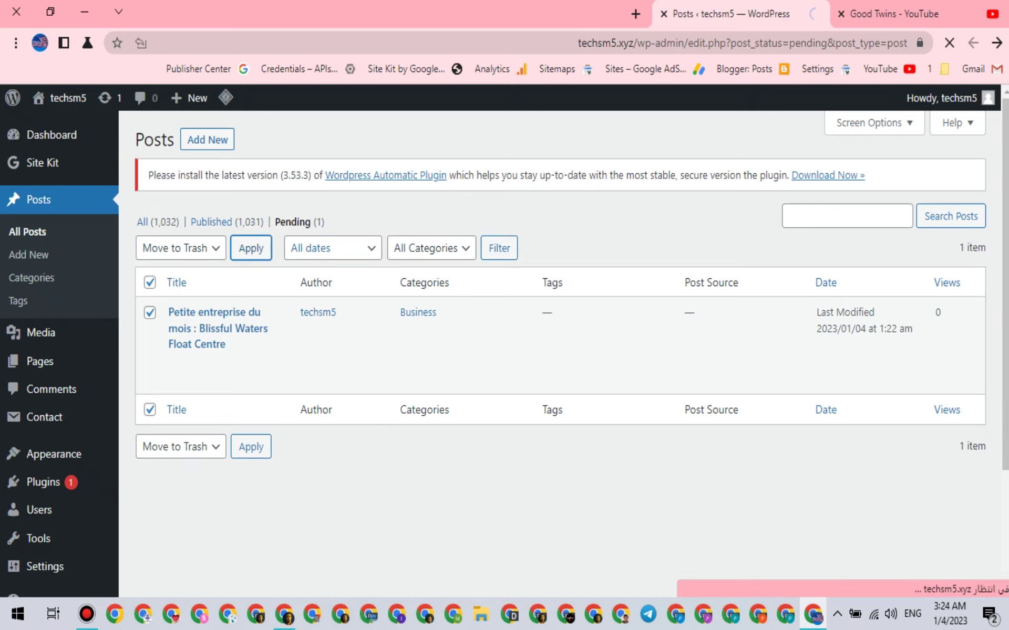
click(292, 266)
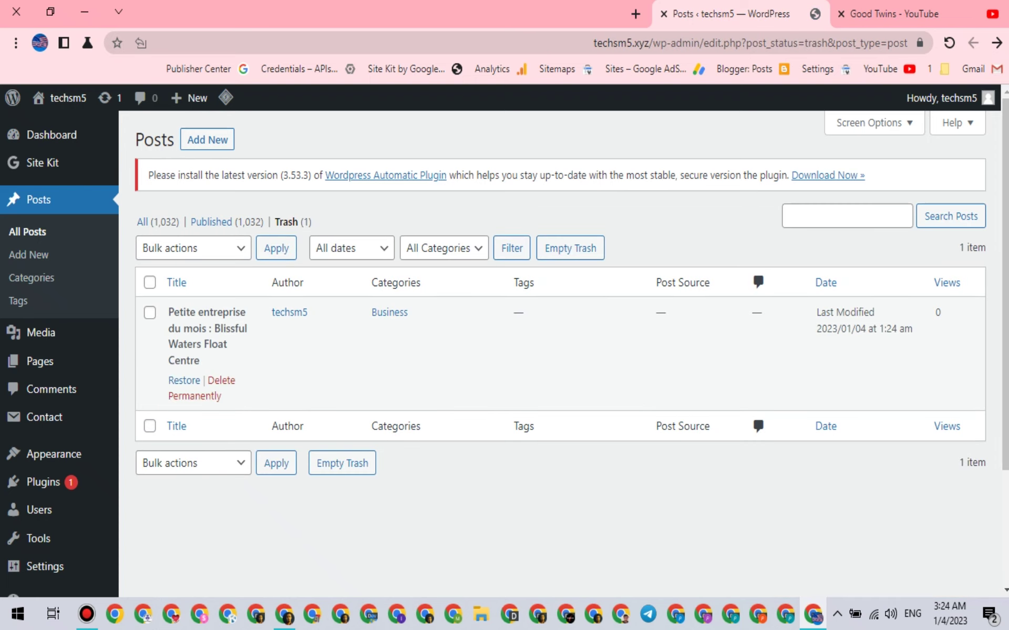
click(570, 248)
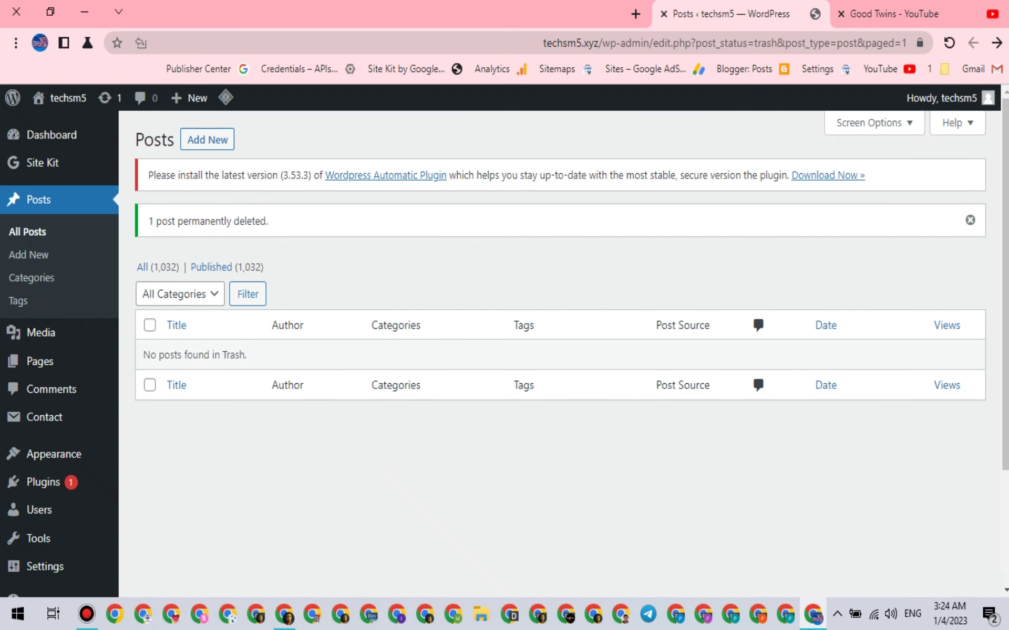
- Look over the Good Twins YouTube channel's videos page, and return to the WordPress trash list and reload it
key(ctrl+Tab)
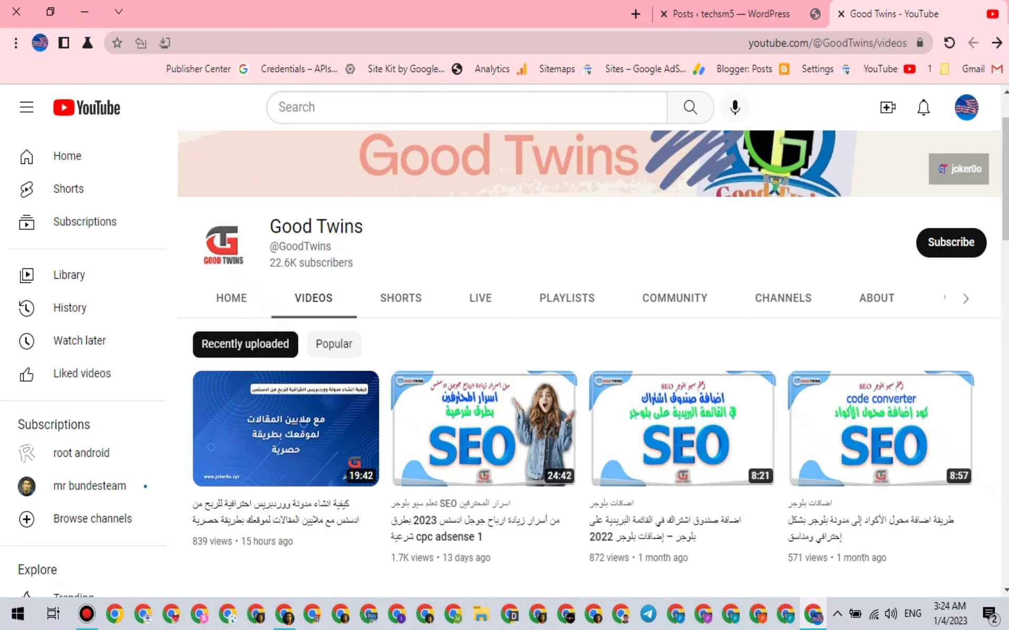
scroll(588, 337, up, 2)
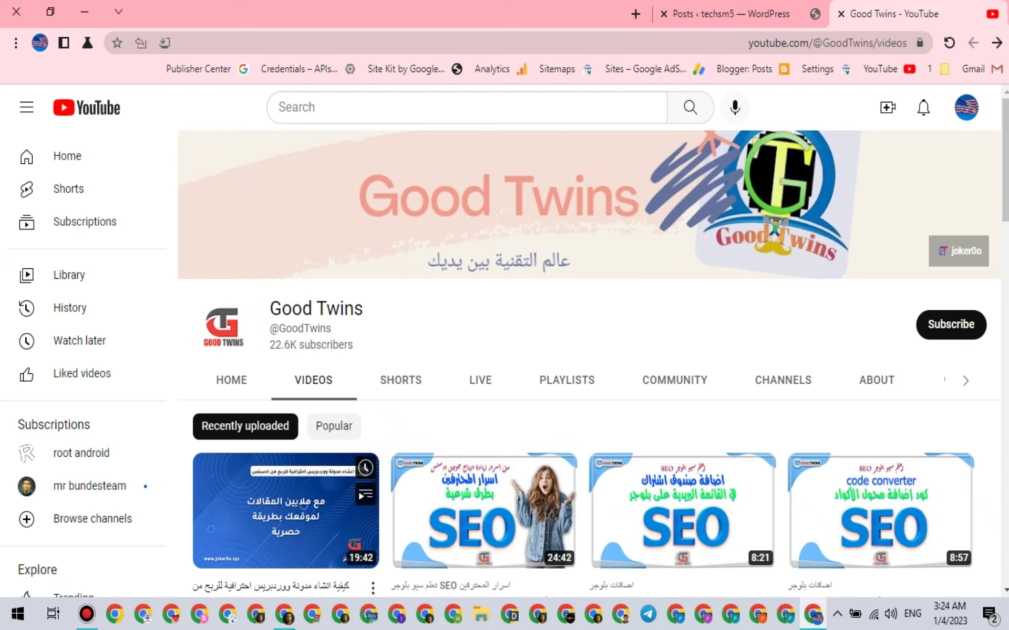
click(736, 14)
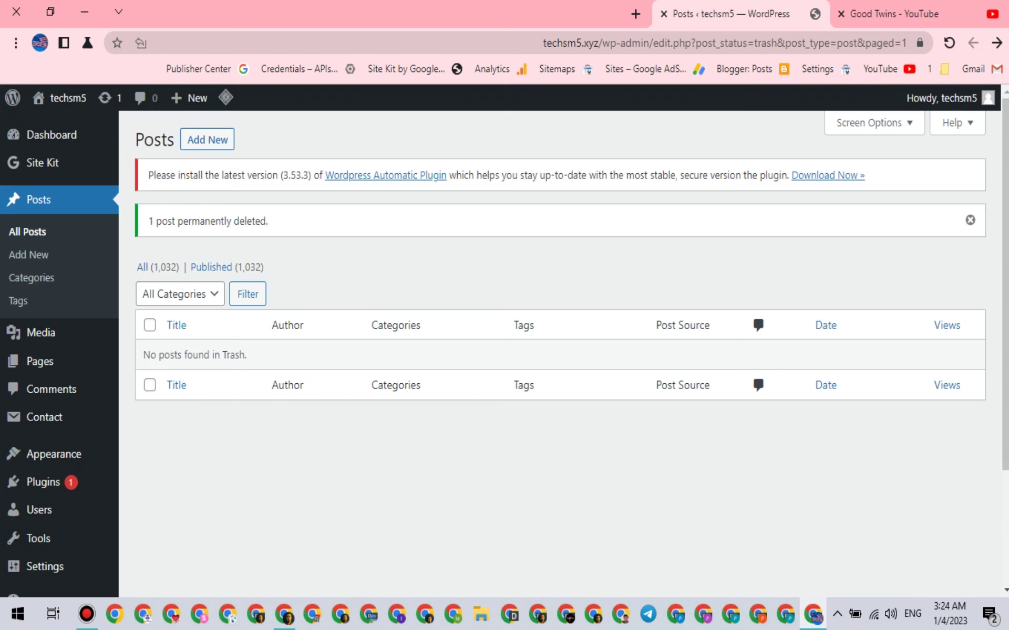
key(F5)
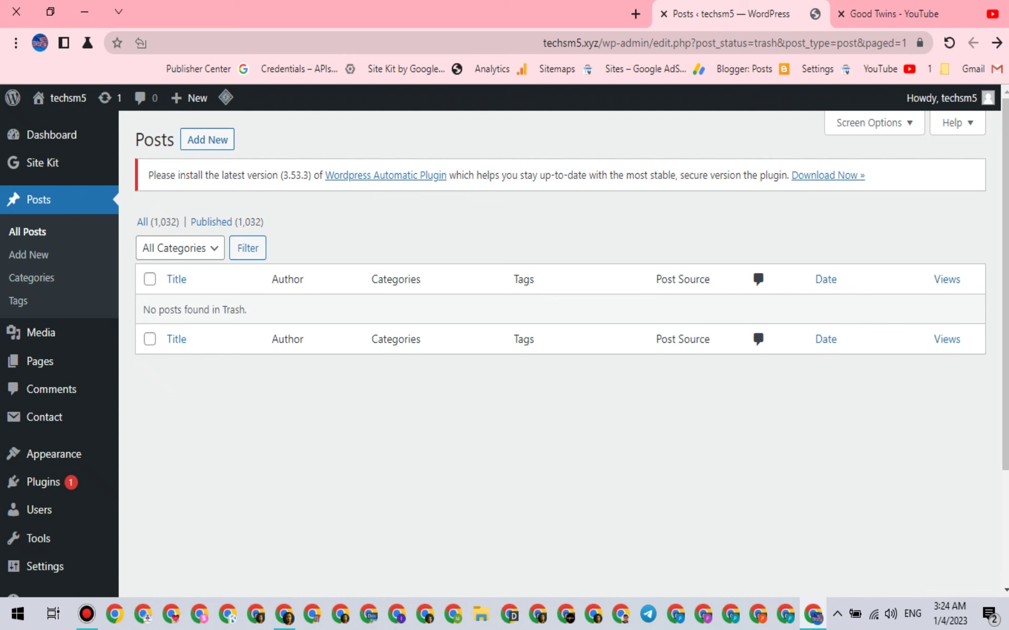
- Reload the wordpress hosting - Good Twins post list in Blogger, and close that window to return to the Good Twins YouTube channel
click(284, 613)
click(948, 43)
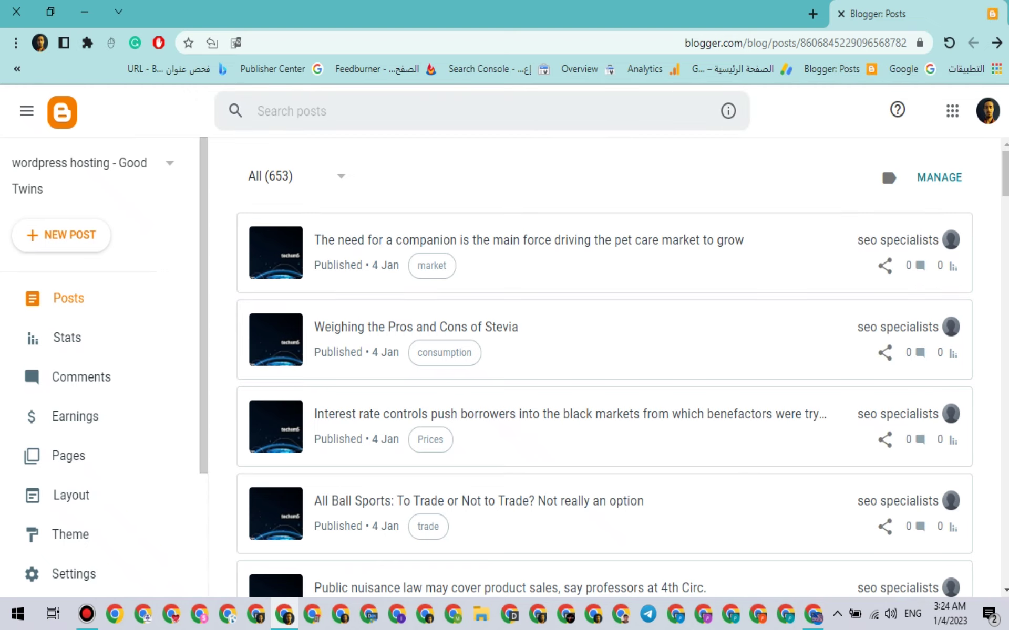
click(17, 11)
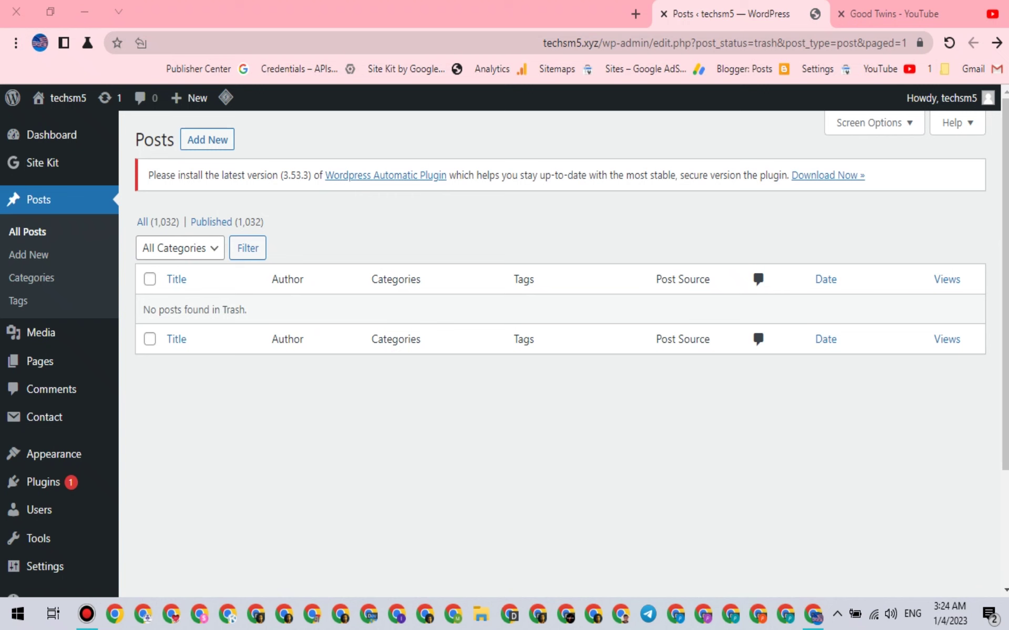
click(920, 13)
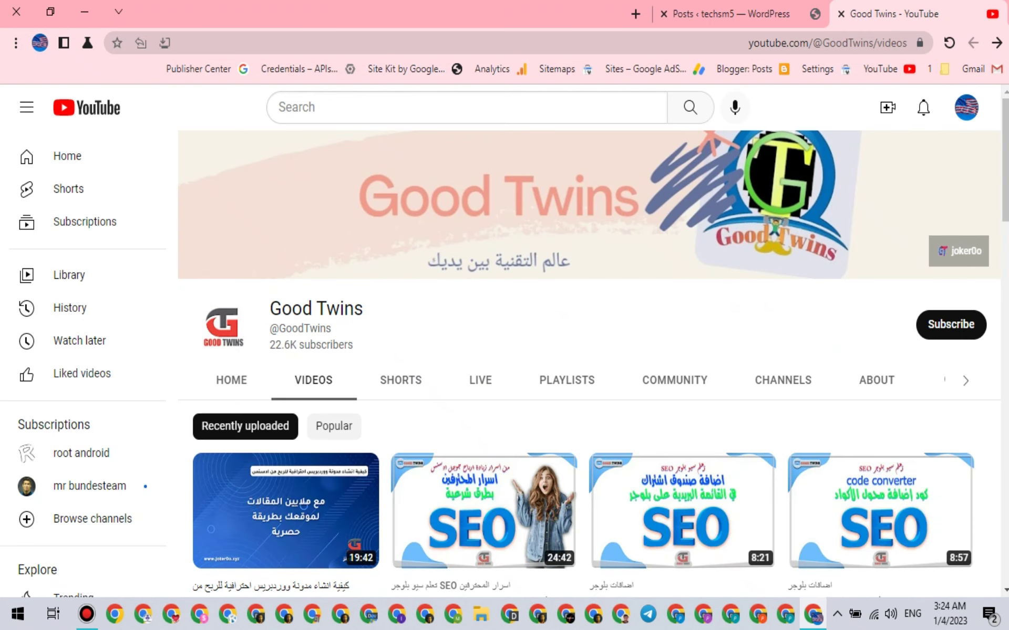